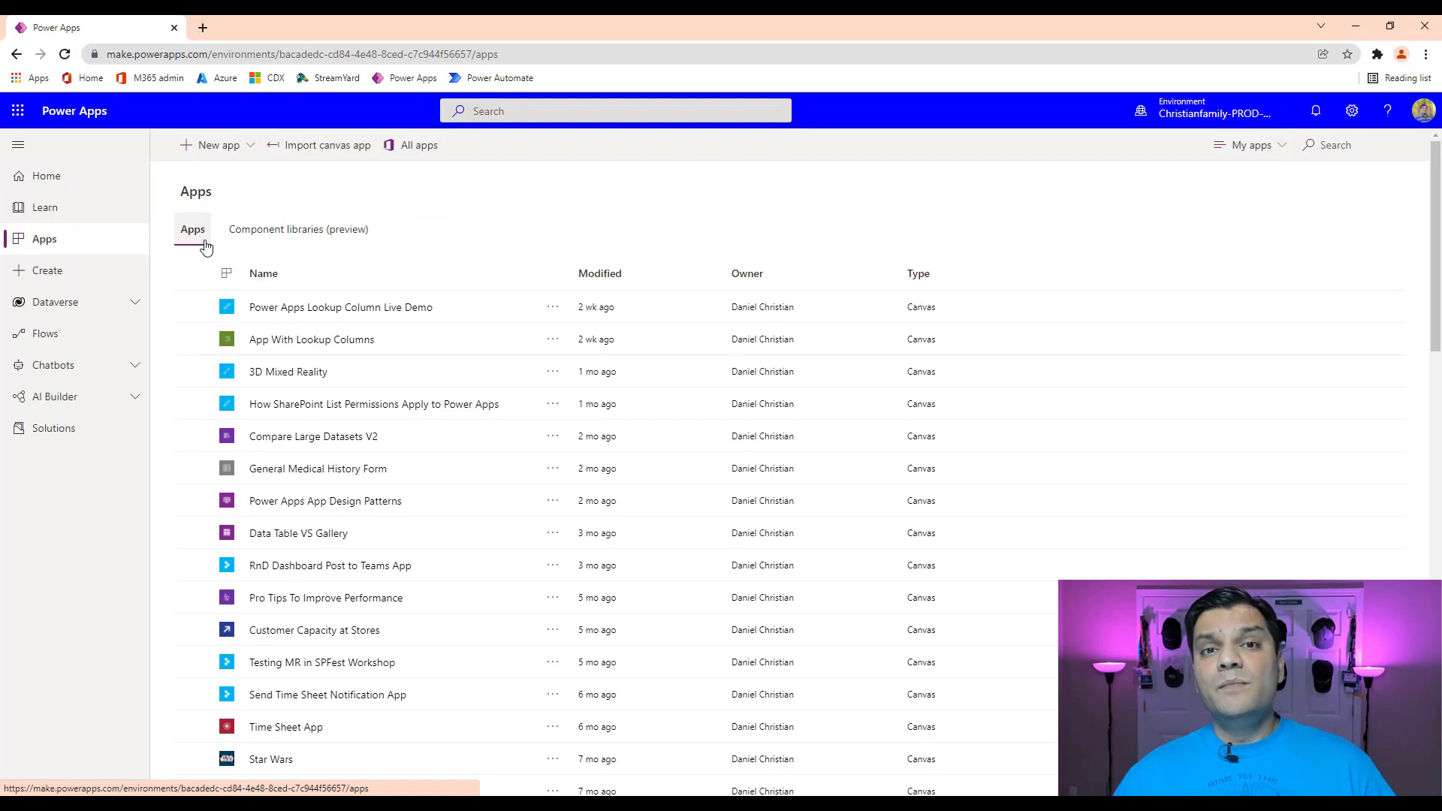
Create a new component library named "Live Demo of Components Lib".
click(291, 235)
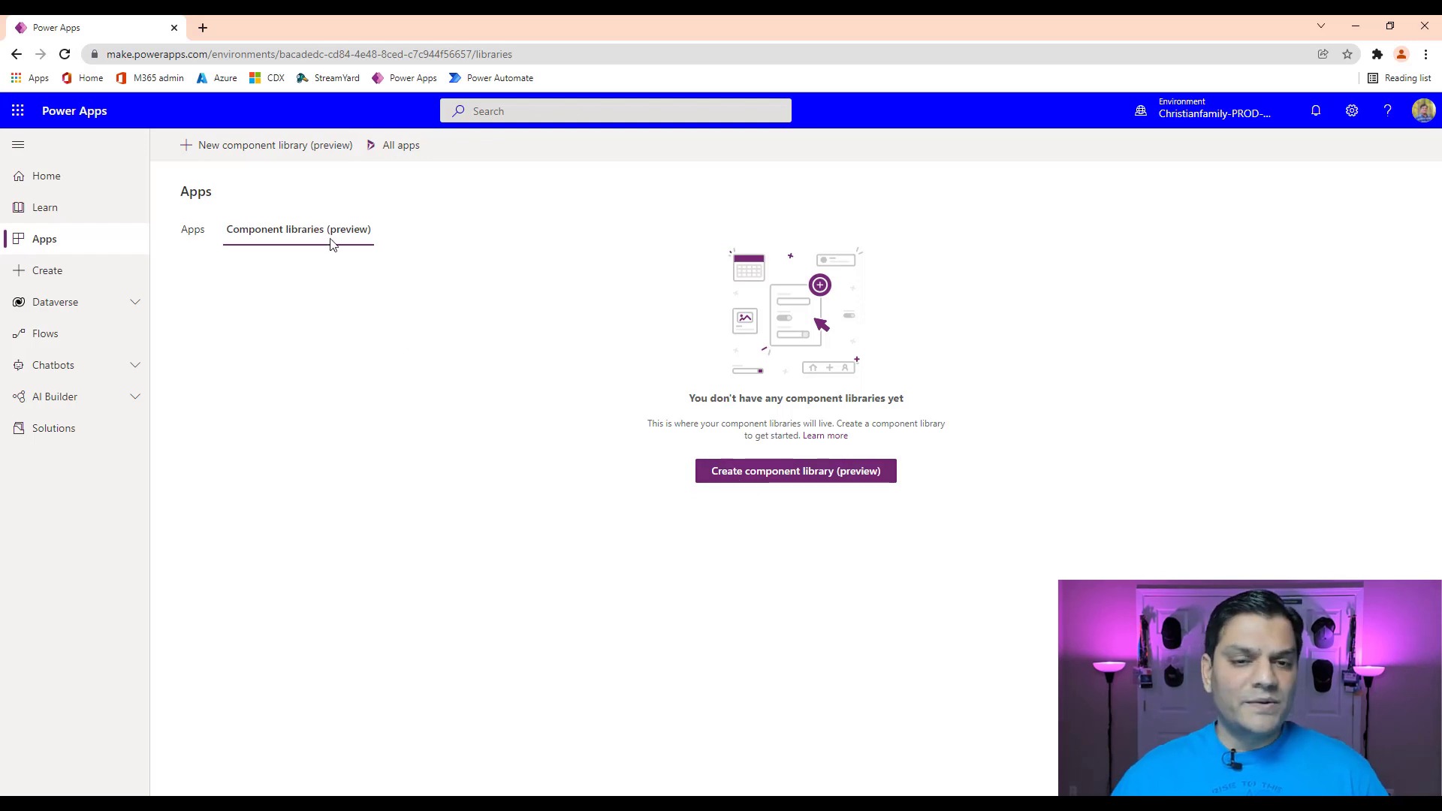
click(250, 164)
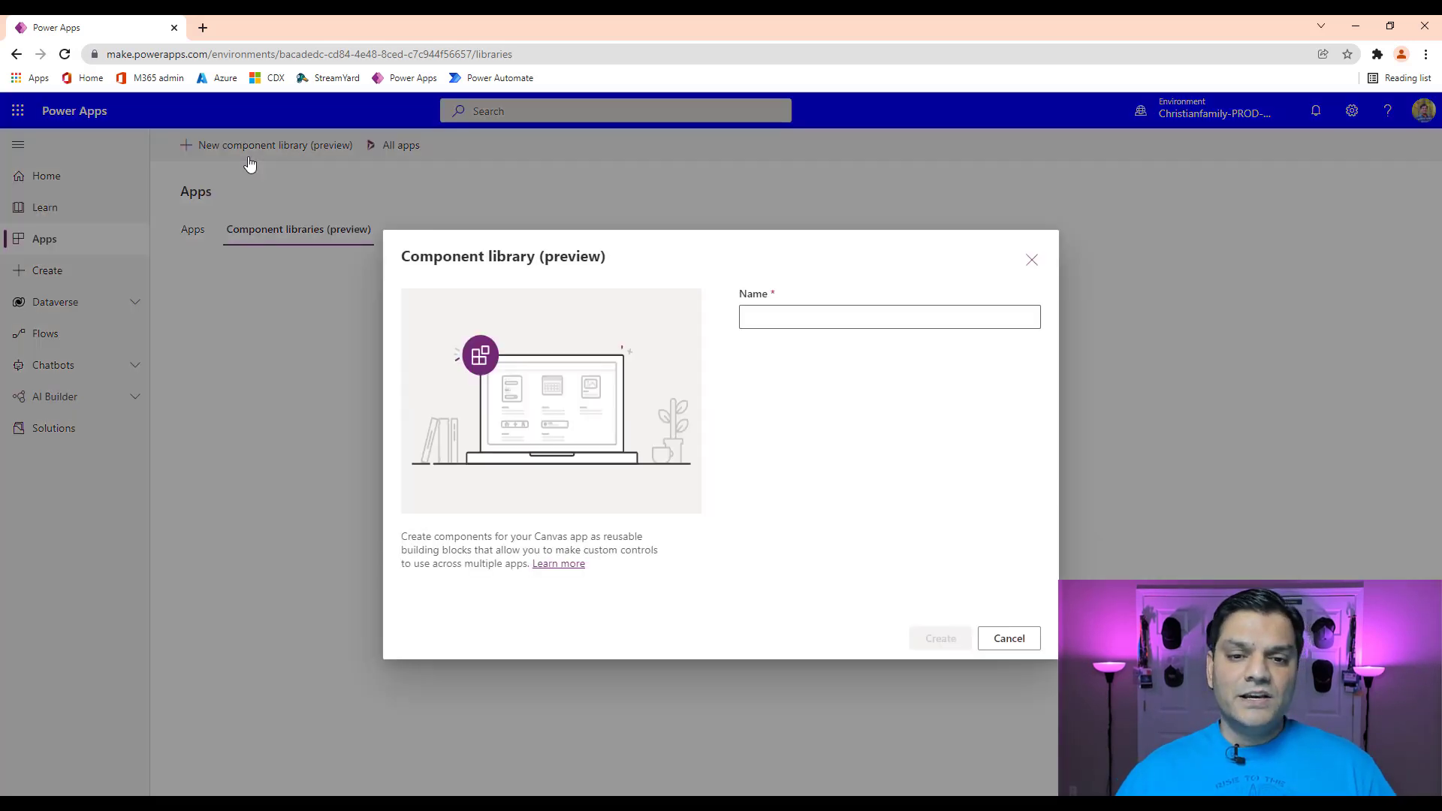
click(845, 316)
text(Live Demo of Components Lib)
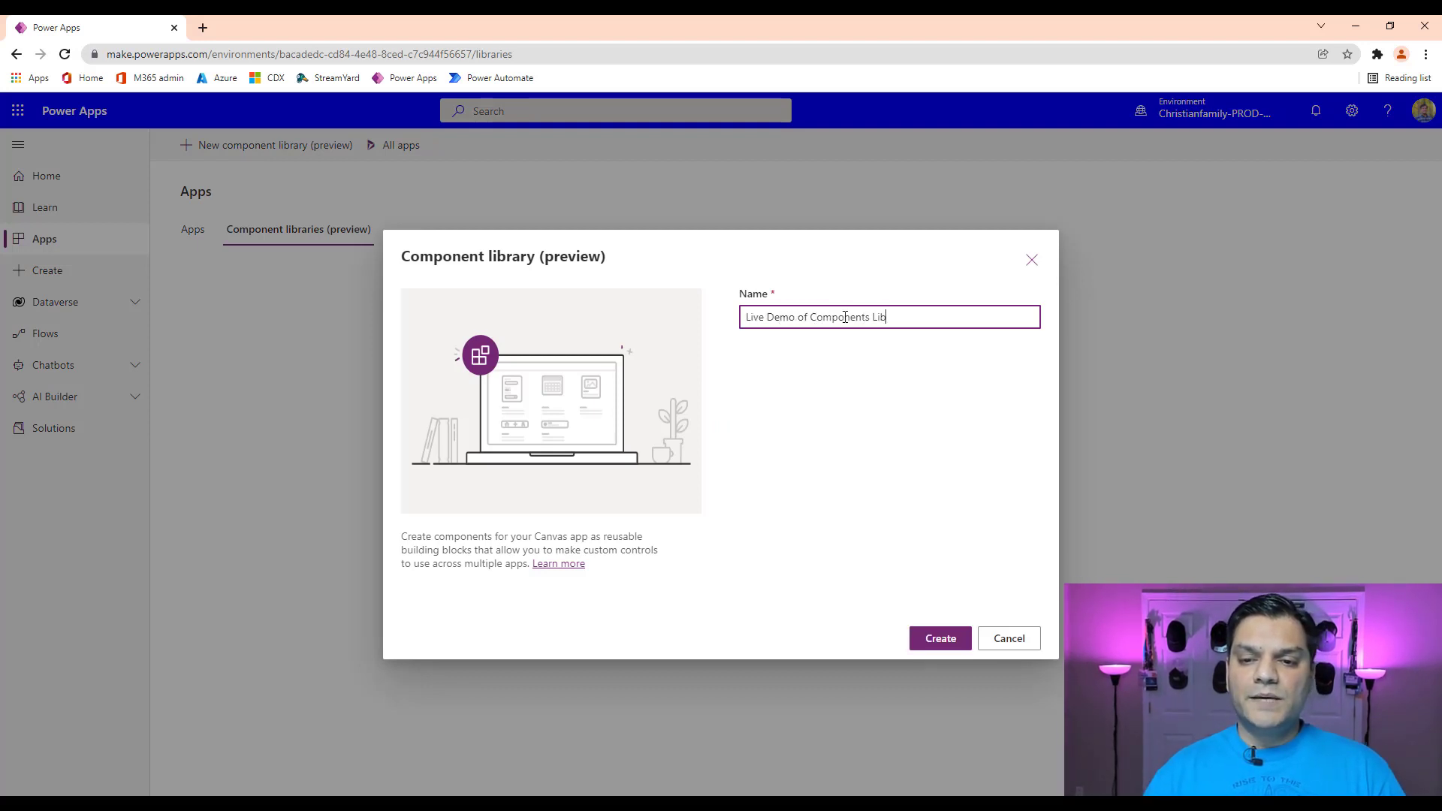
click(956, 638)
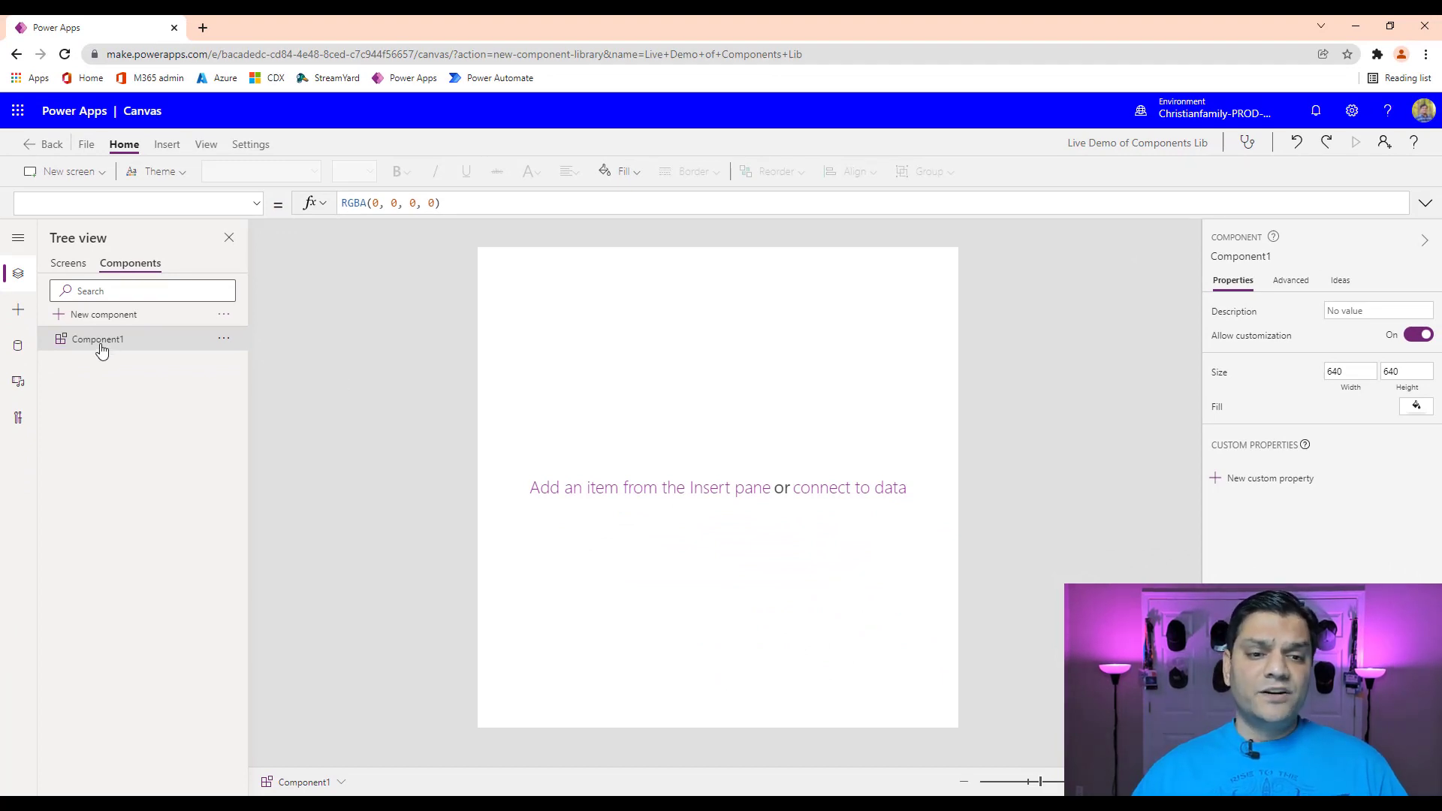
Add a button and a text label to Component1, placing the label below the button.
click(167, 144)
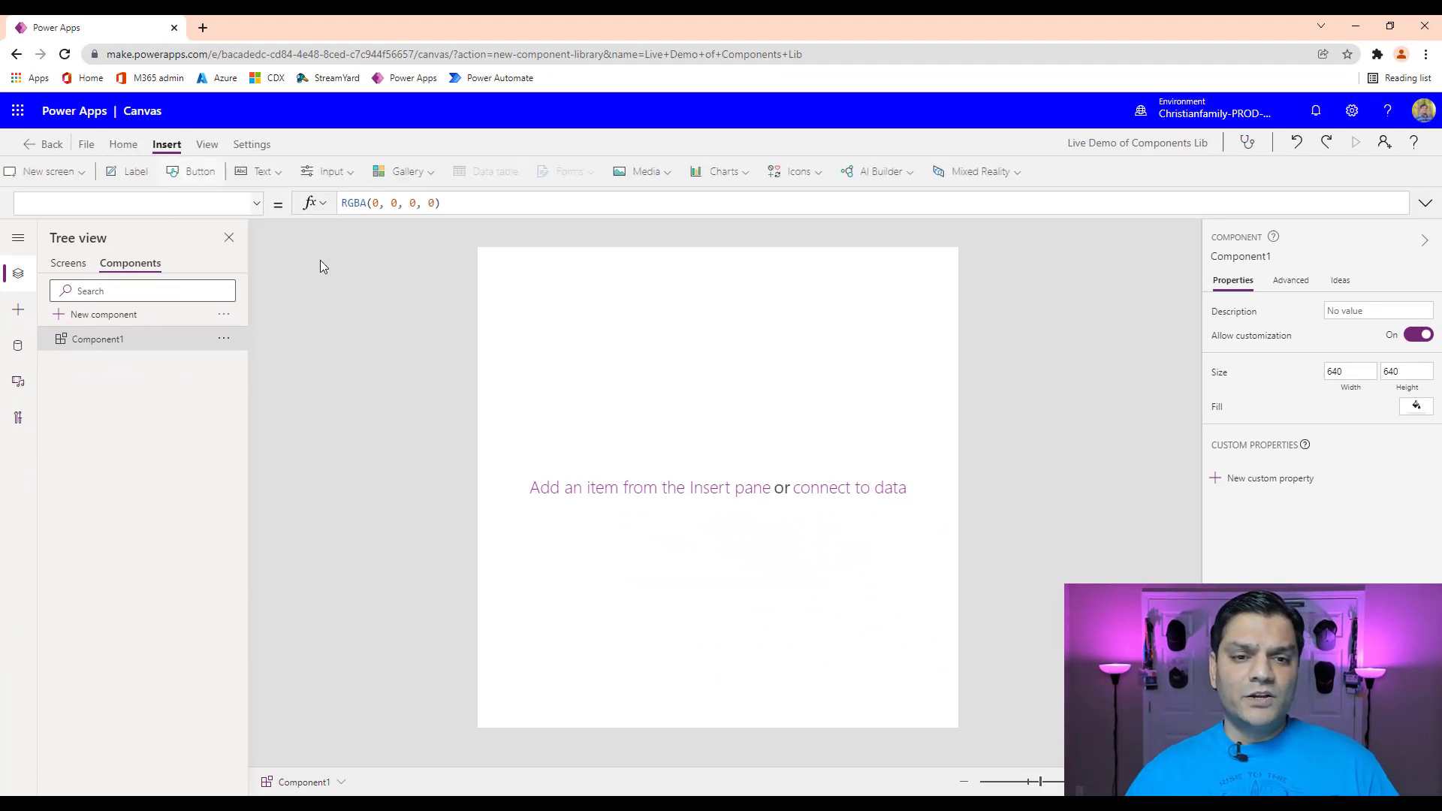
click(216, 172)
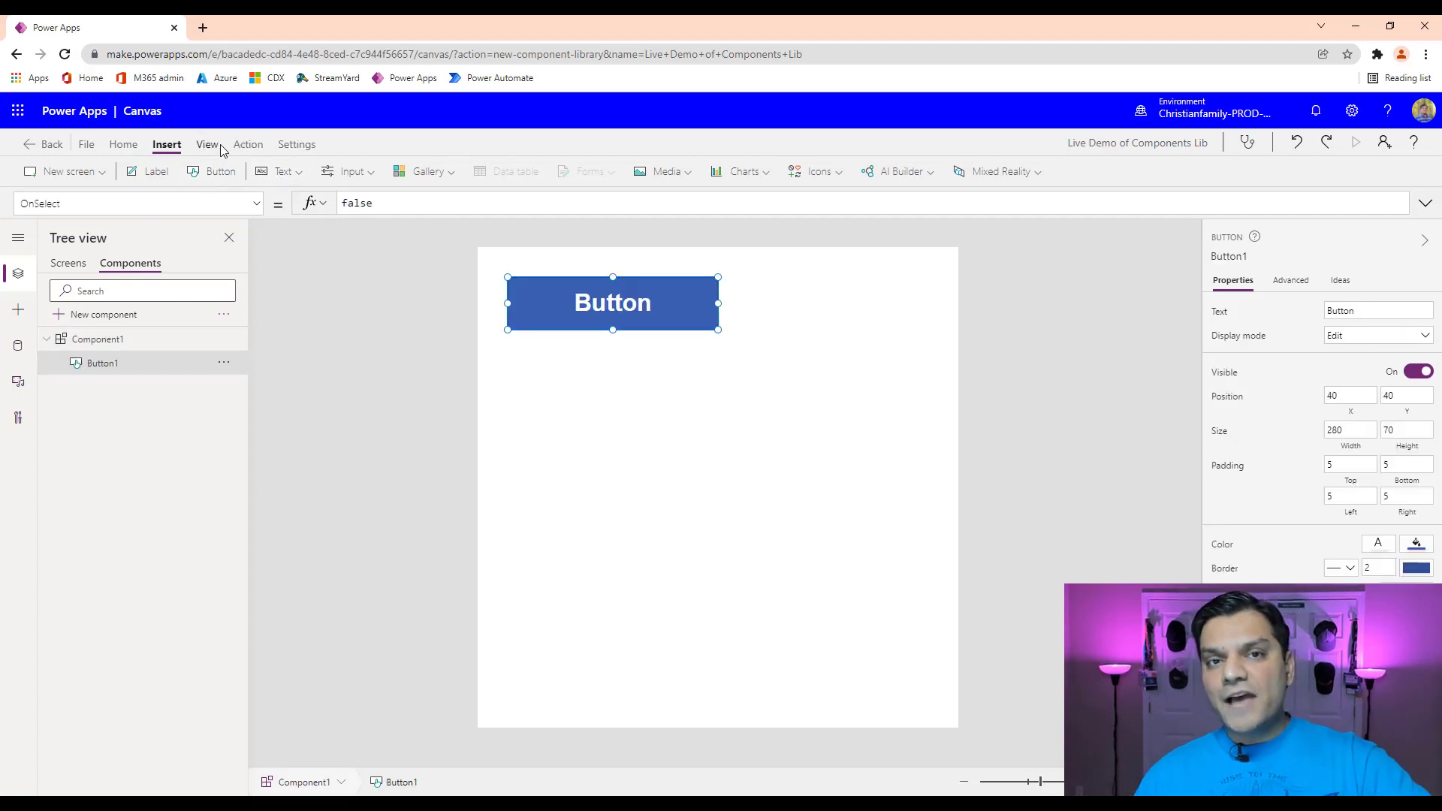
click(150, 171)
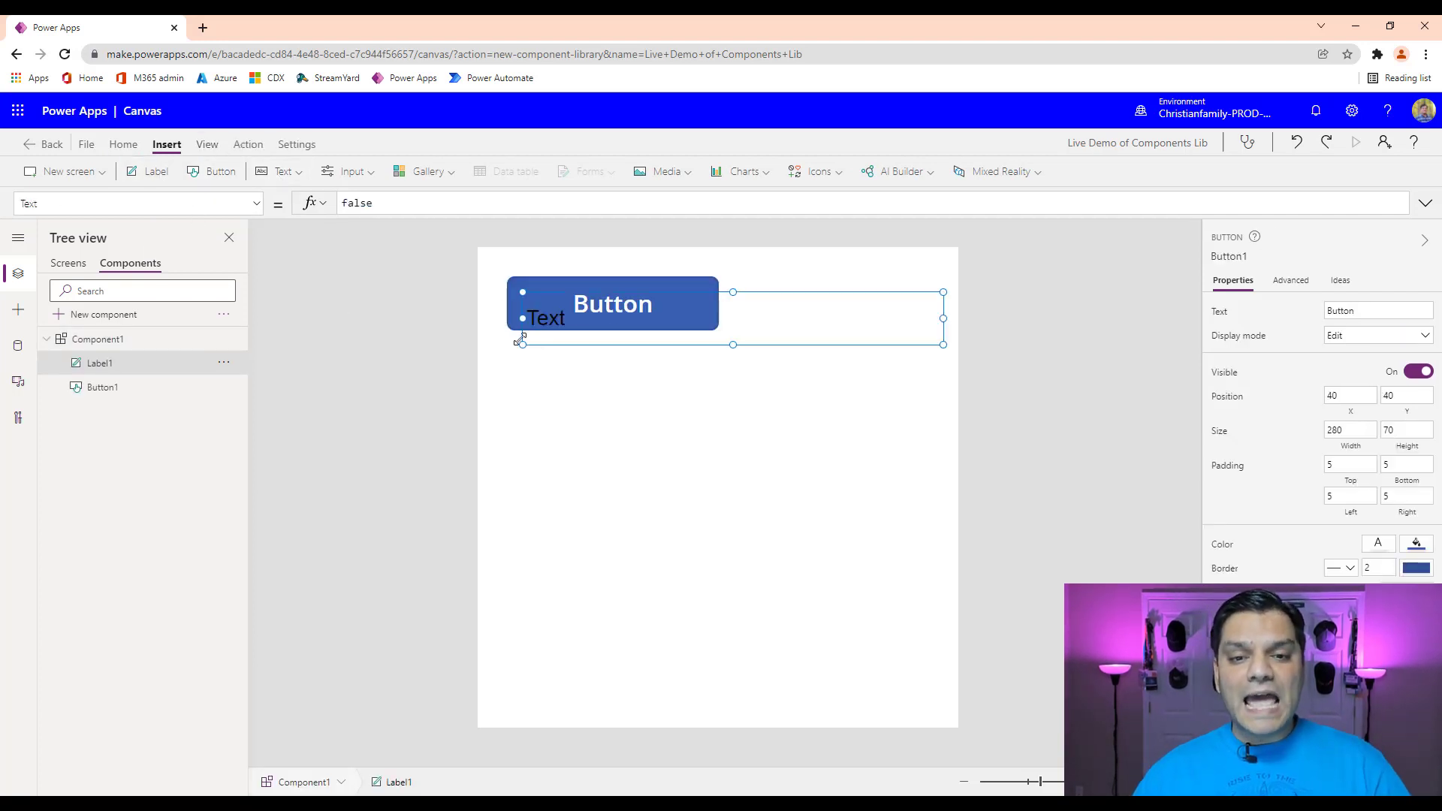
drag(571, 331, 514, 414)
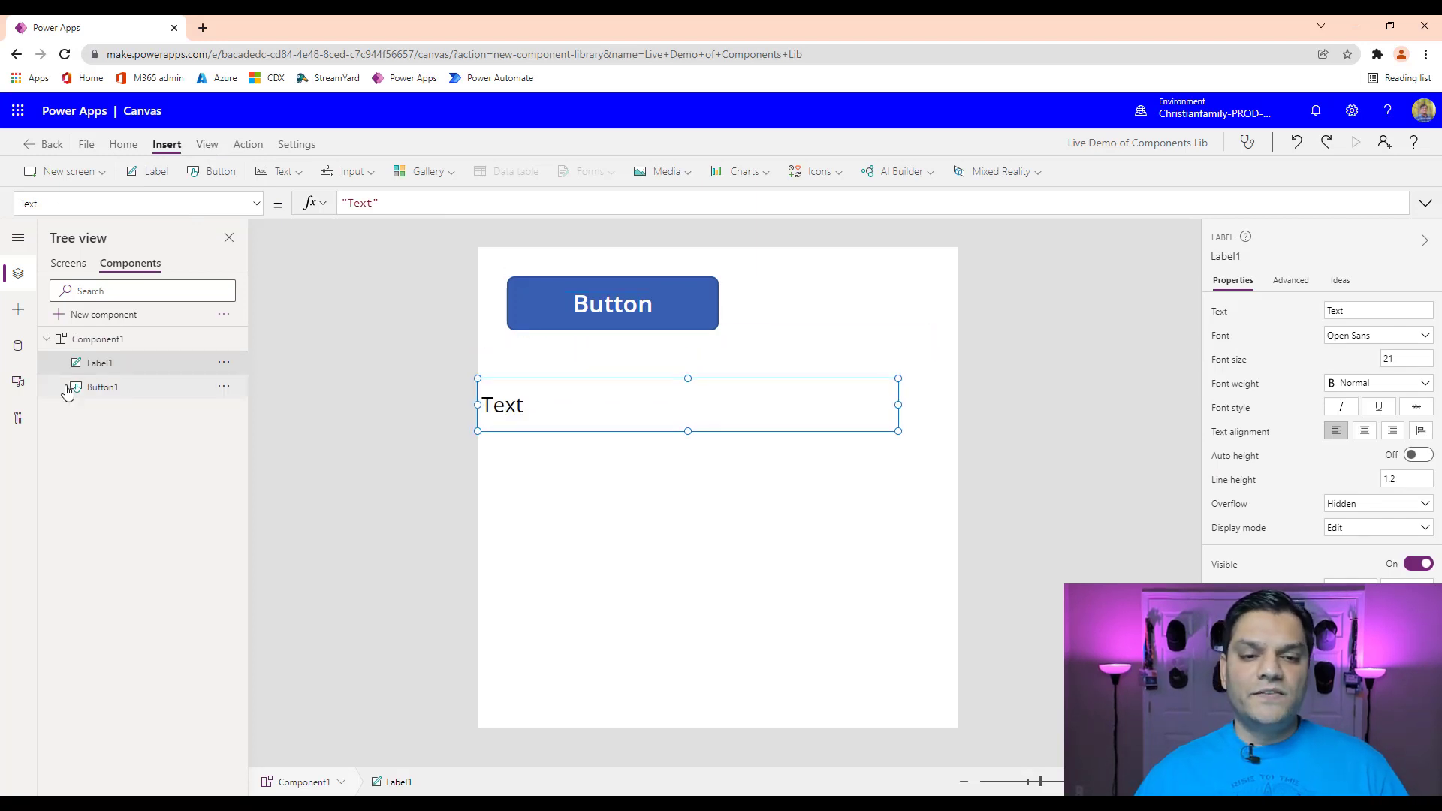
Rename Component1 as LiveDemo1Component.
click(113, 344)
double_click(113, 344)
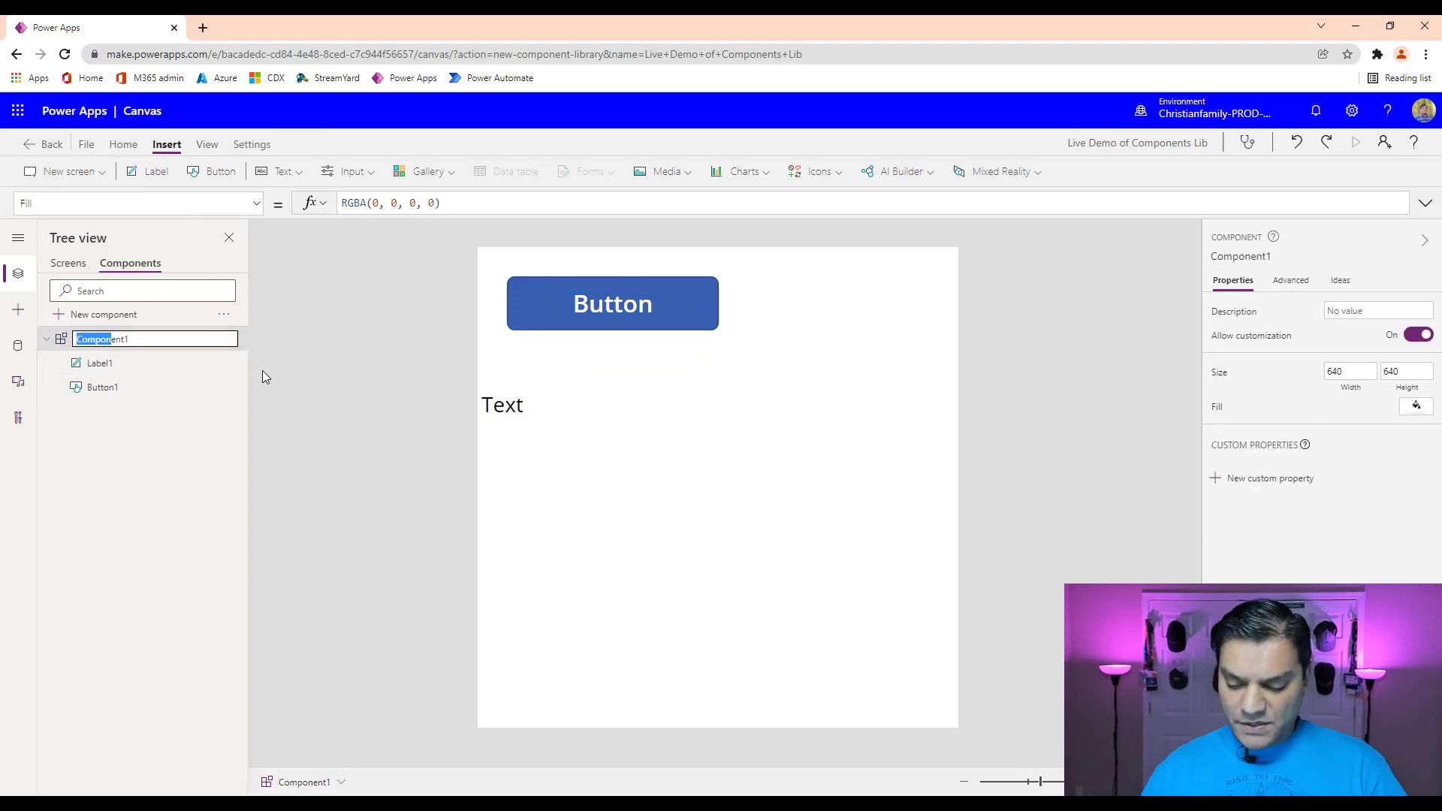
key(End)
key(BackSpace)
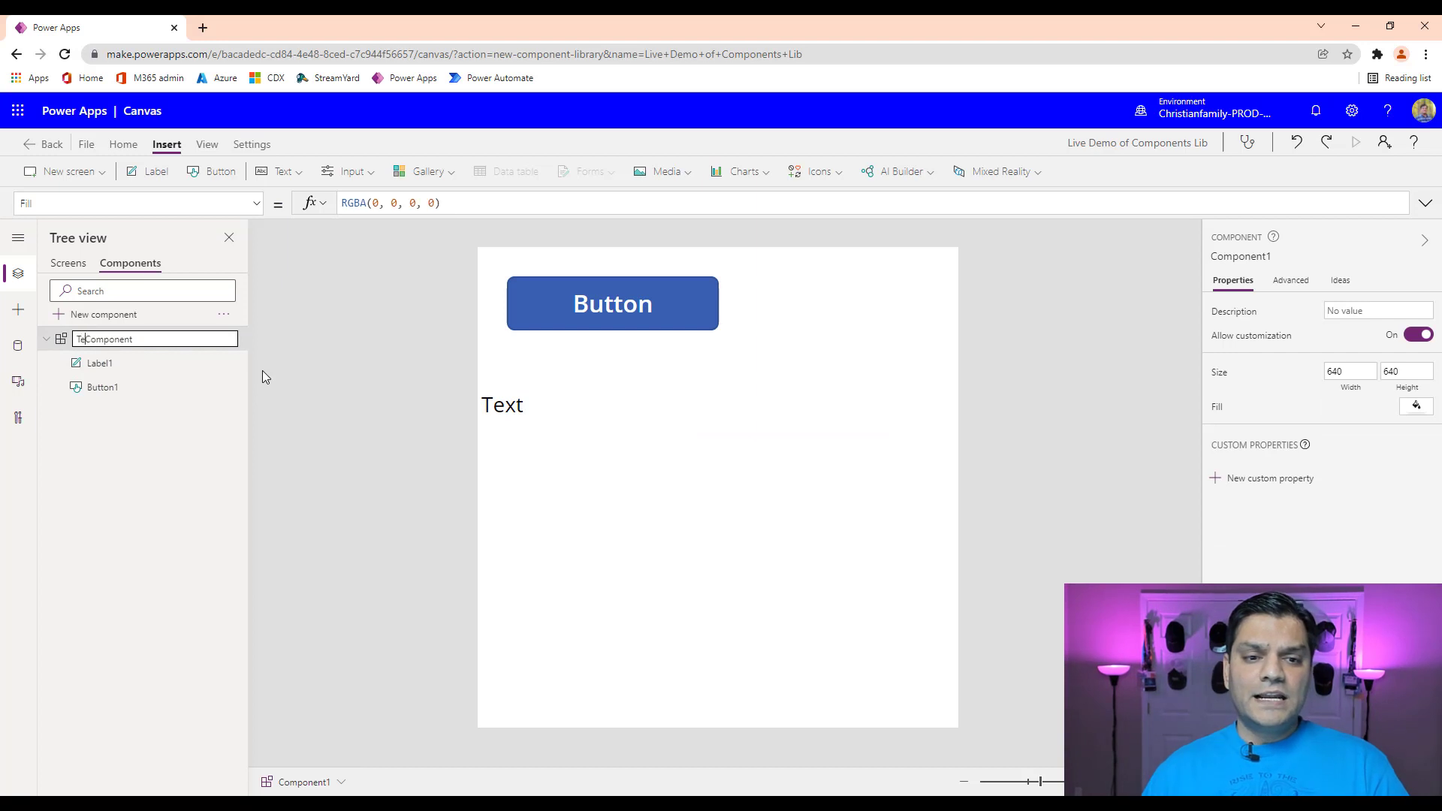
text(LiveDemo1)
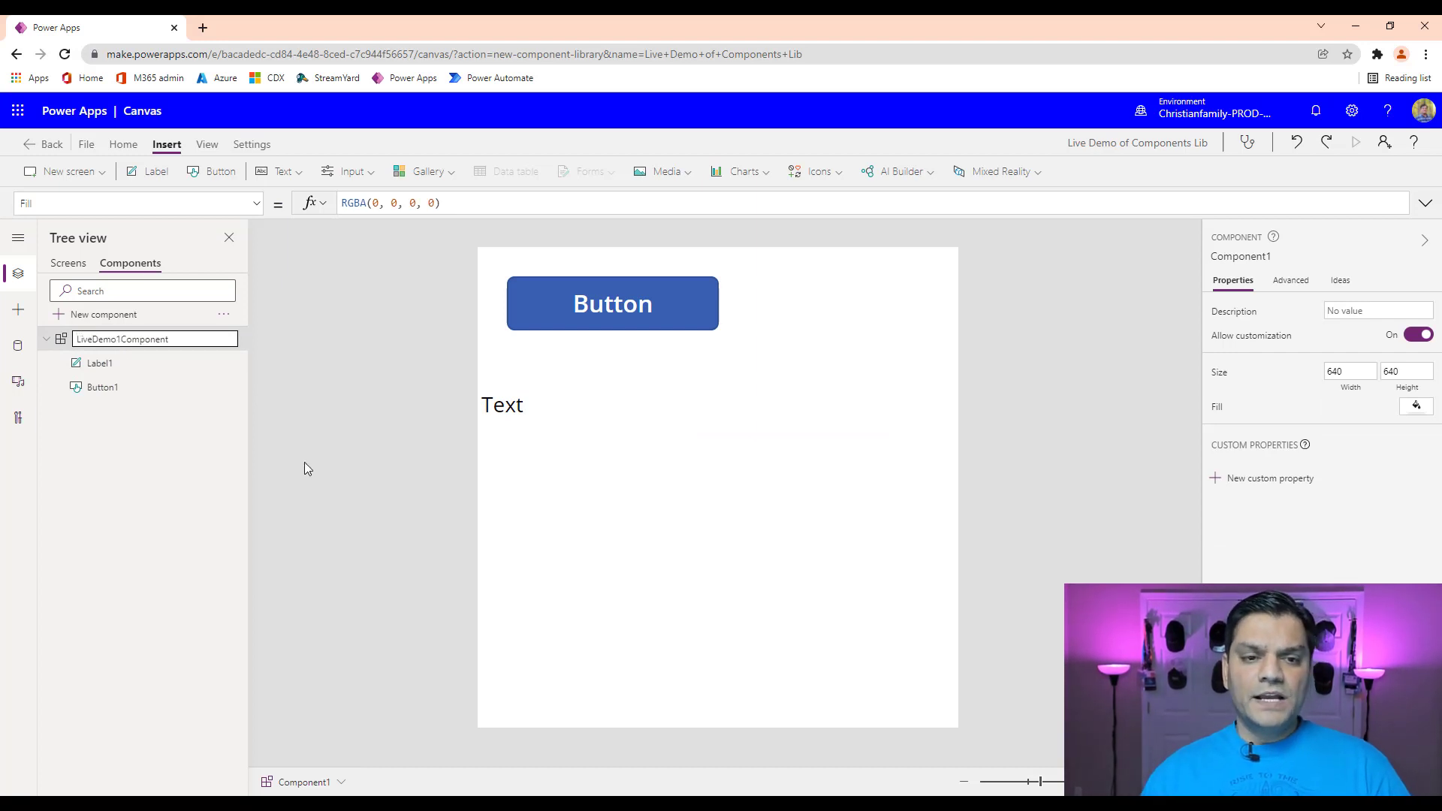
key(Return)
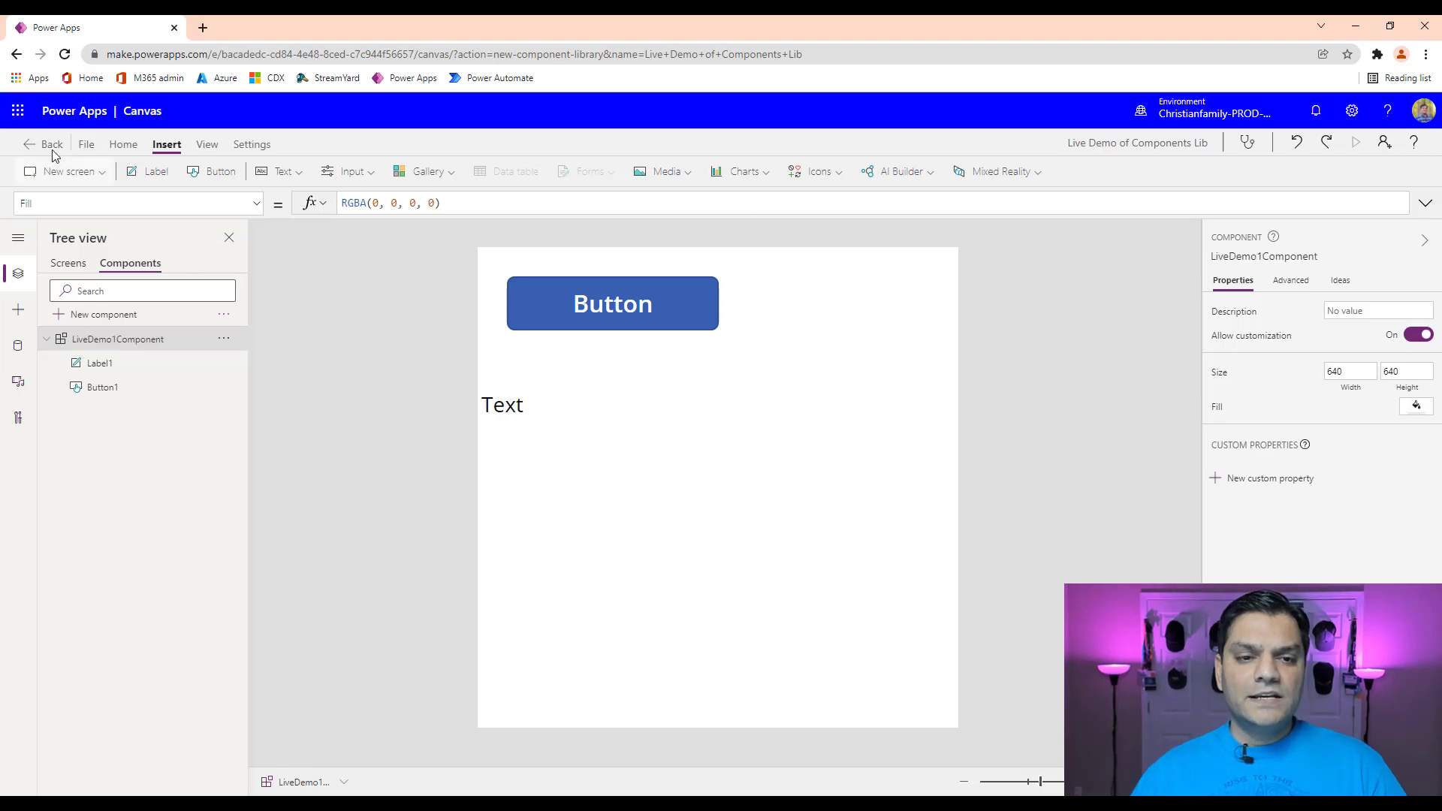
Save the component library to the cloud as "Live Demo of Components Lib" and close the editor.
click(86, 144)
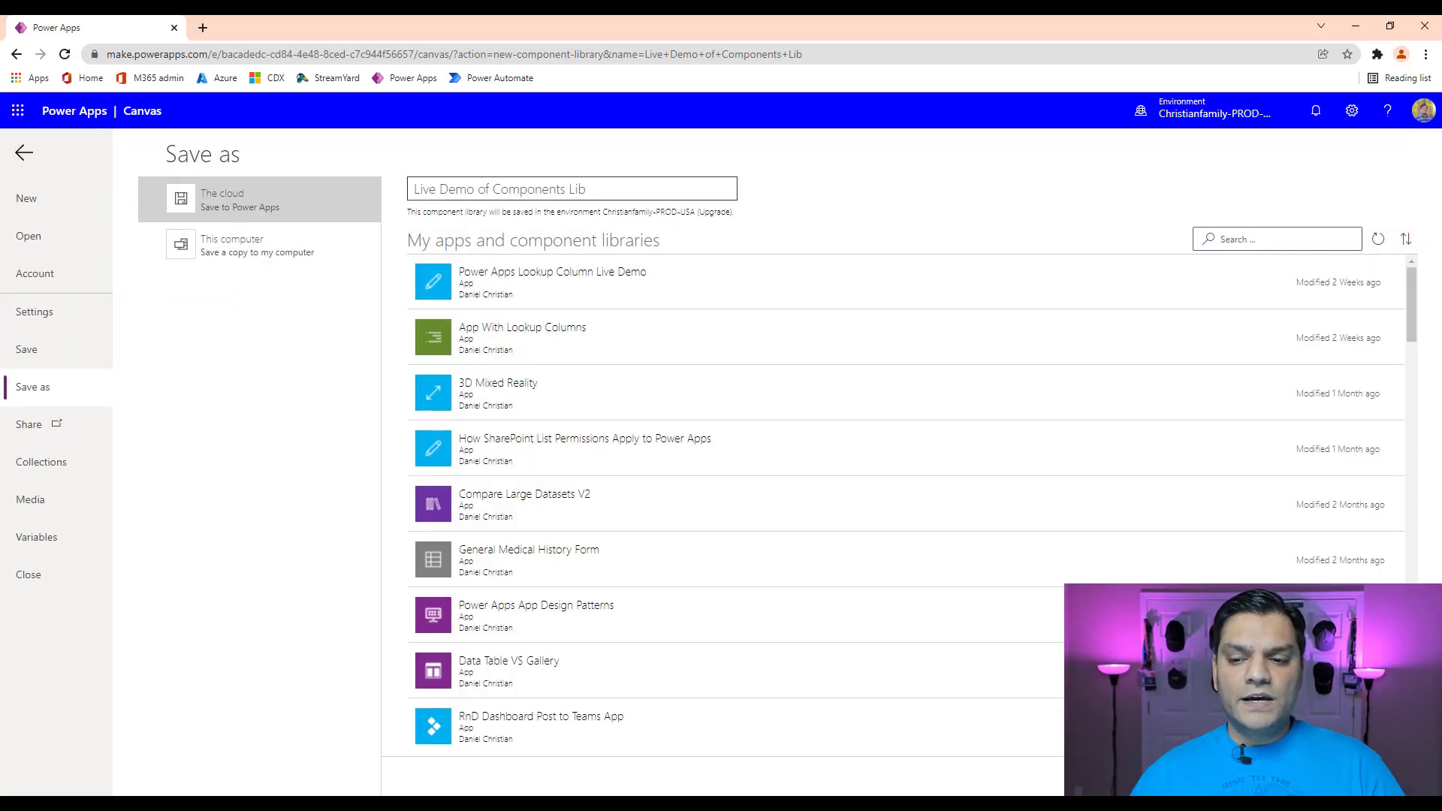
click(1376, 775)
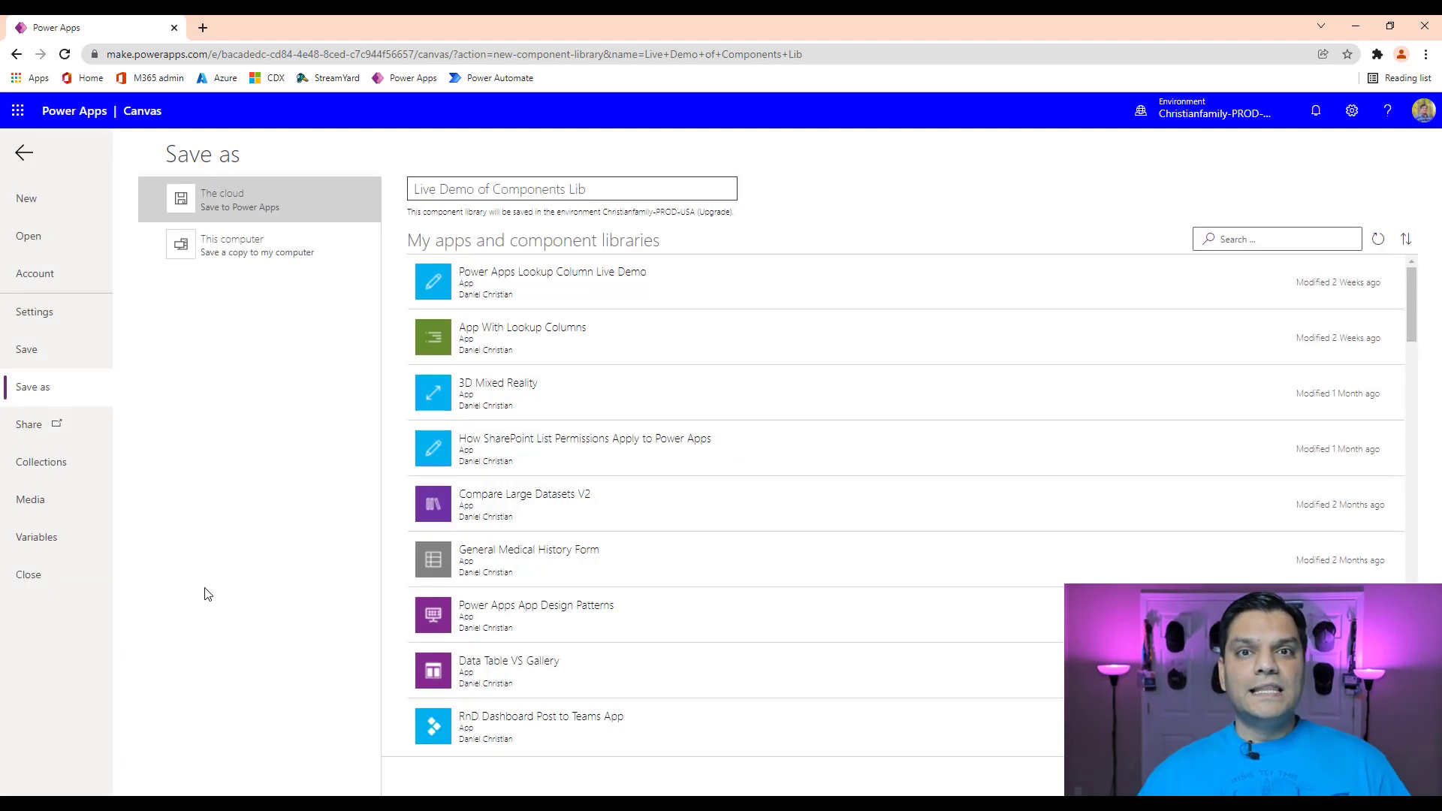
click(30, 583)
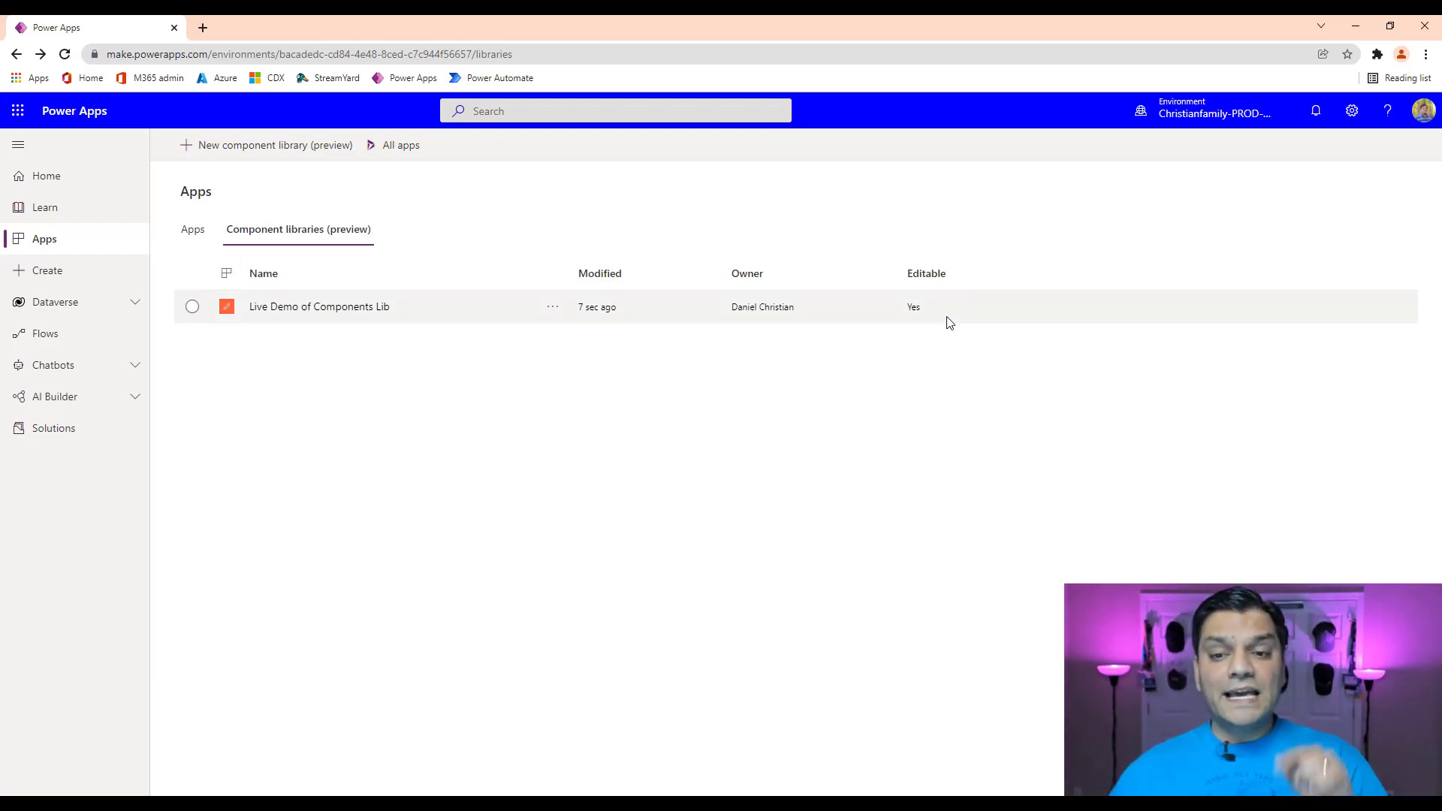
Check which actions are available for the Live Demo of Components Lib library.
click(562, 317)
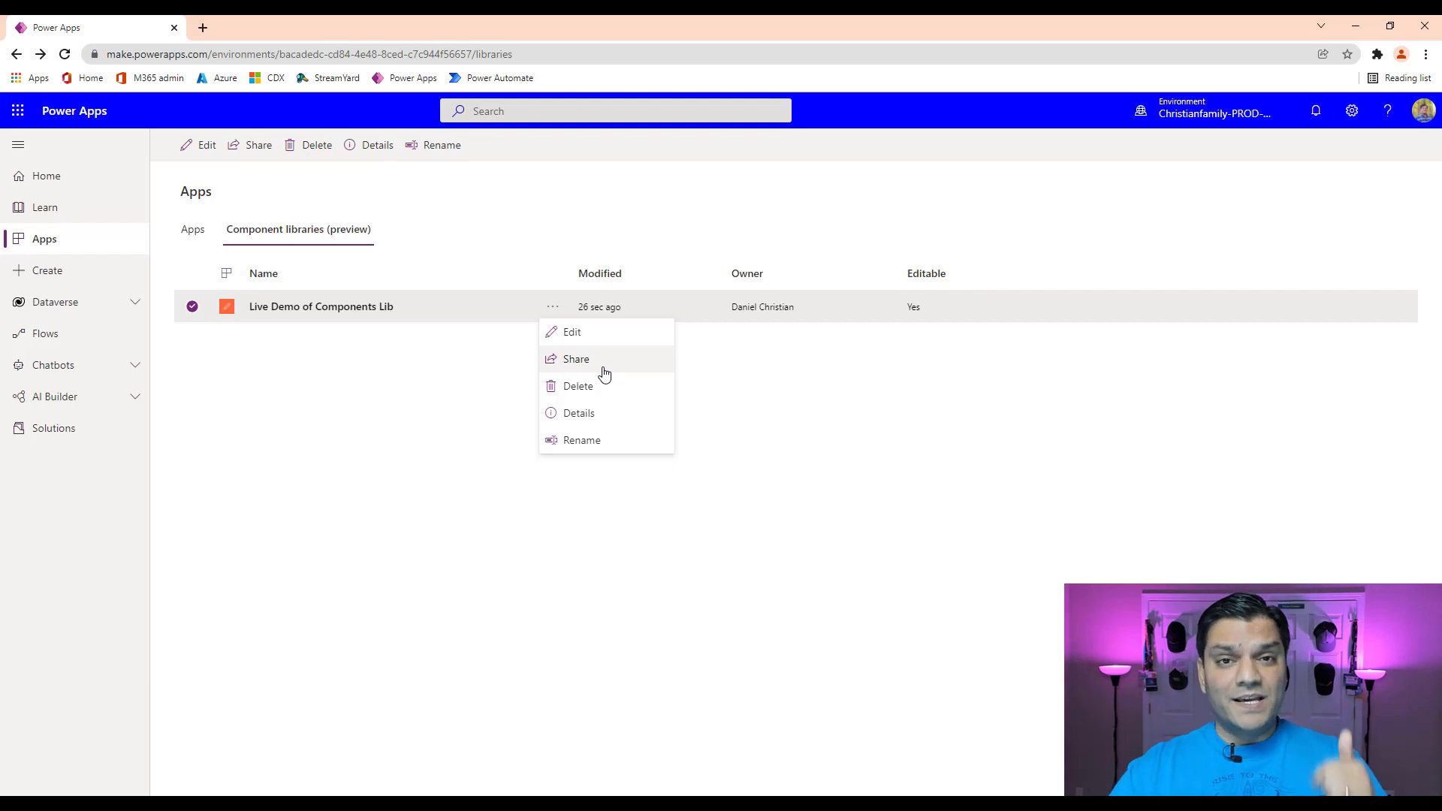
click(675, 546)
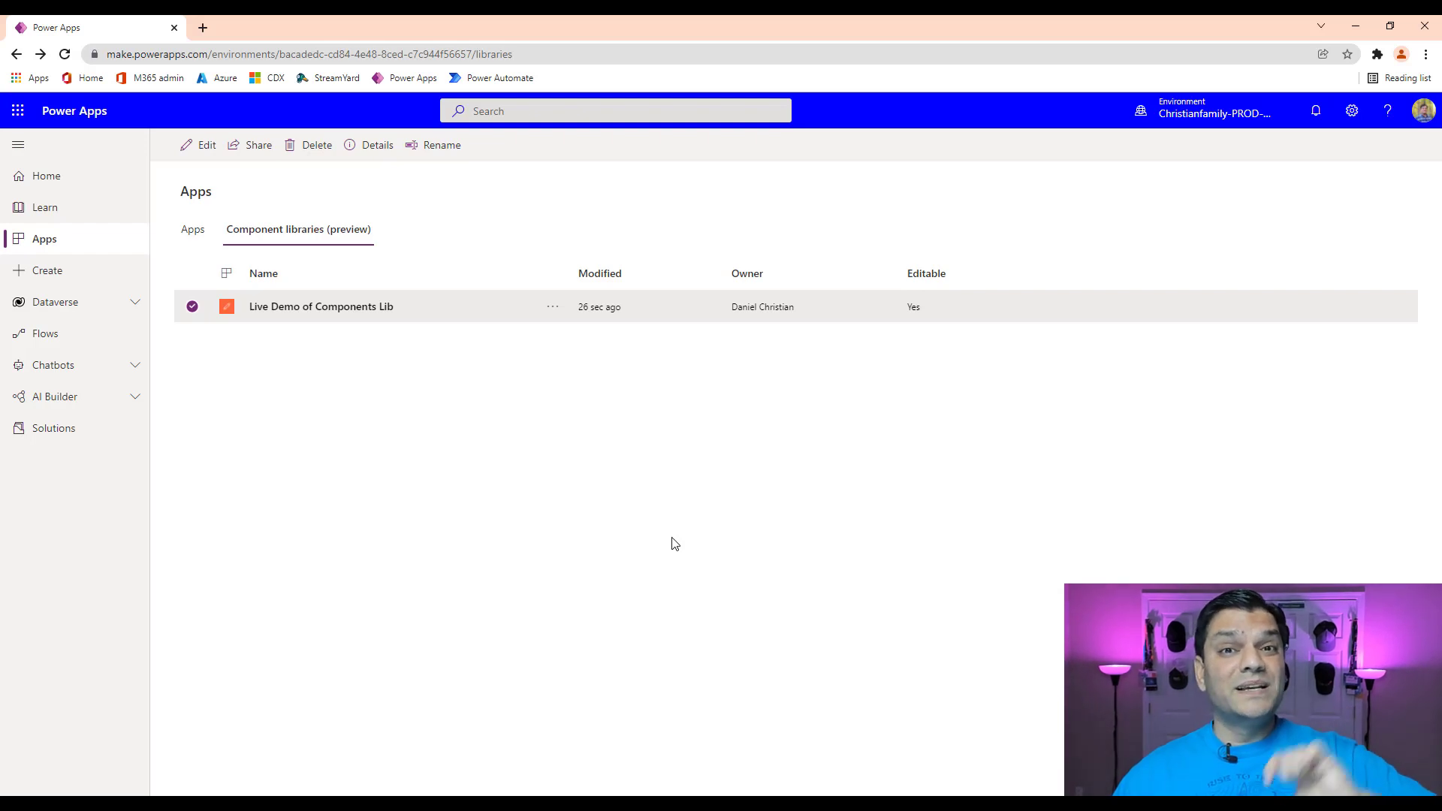
Switch to the other Power Apps window and bring up the component import list in the Components Library Live Demo app.
key(alt+Tab)
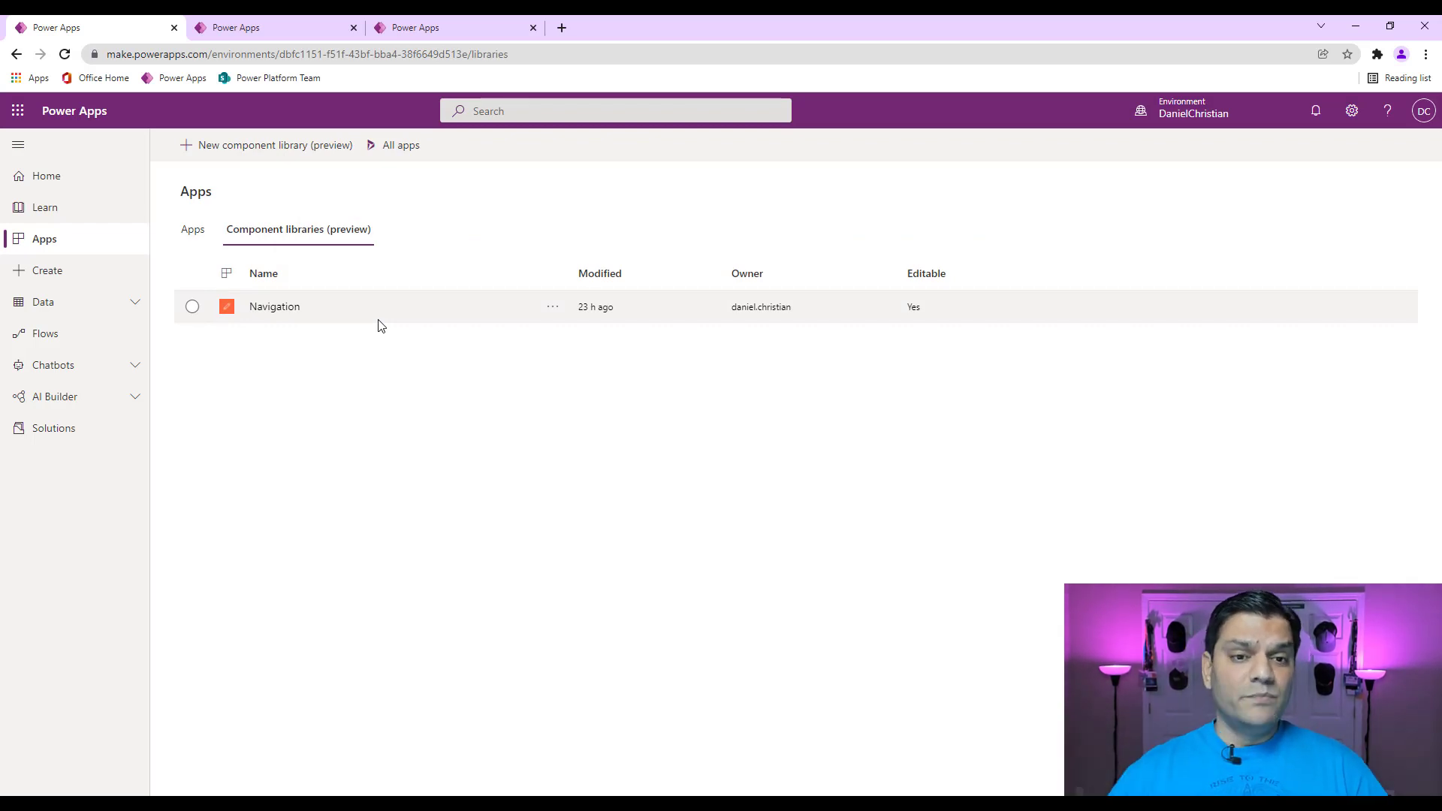
click(221, 27)
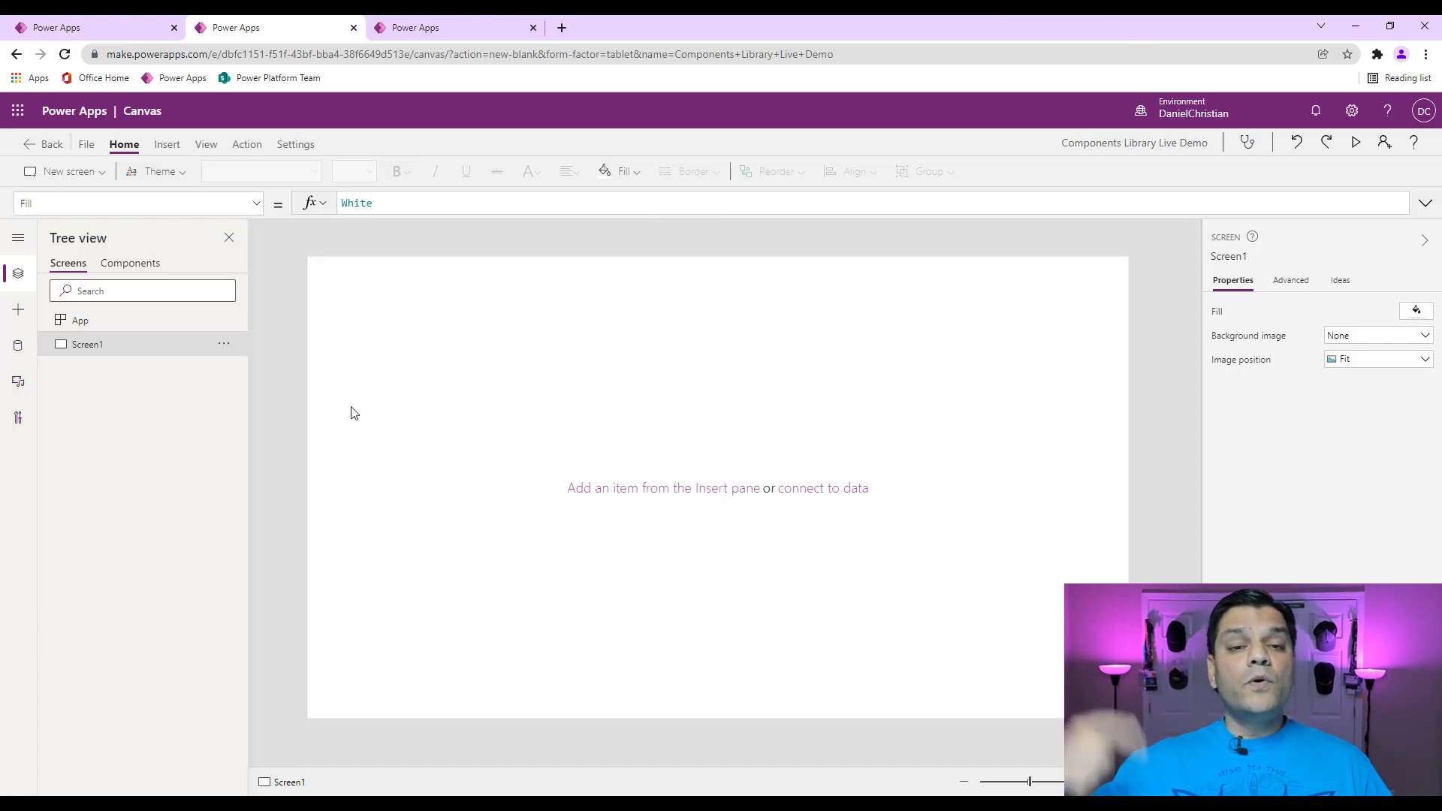
click(84, 28)
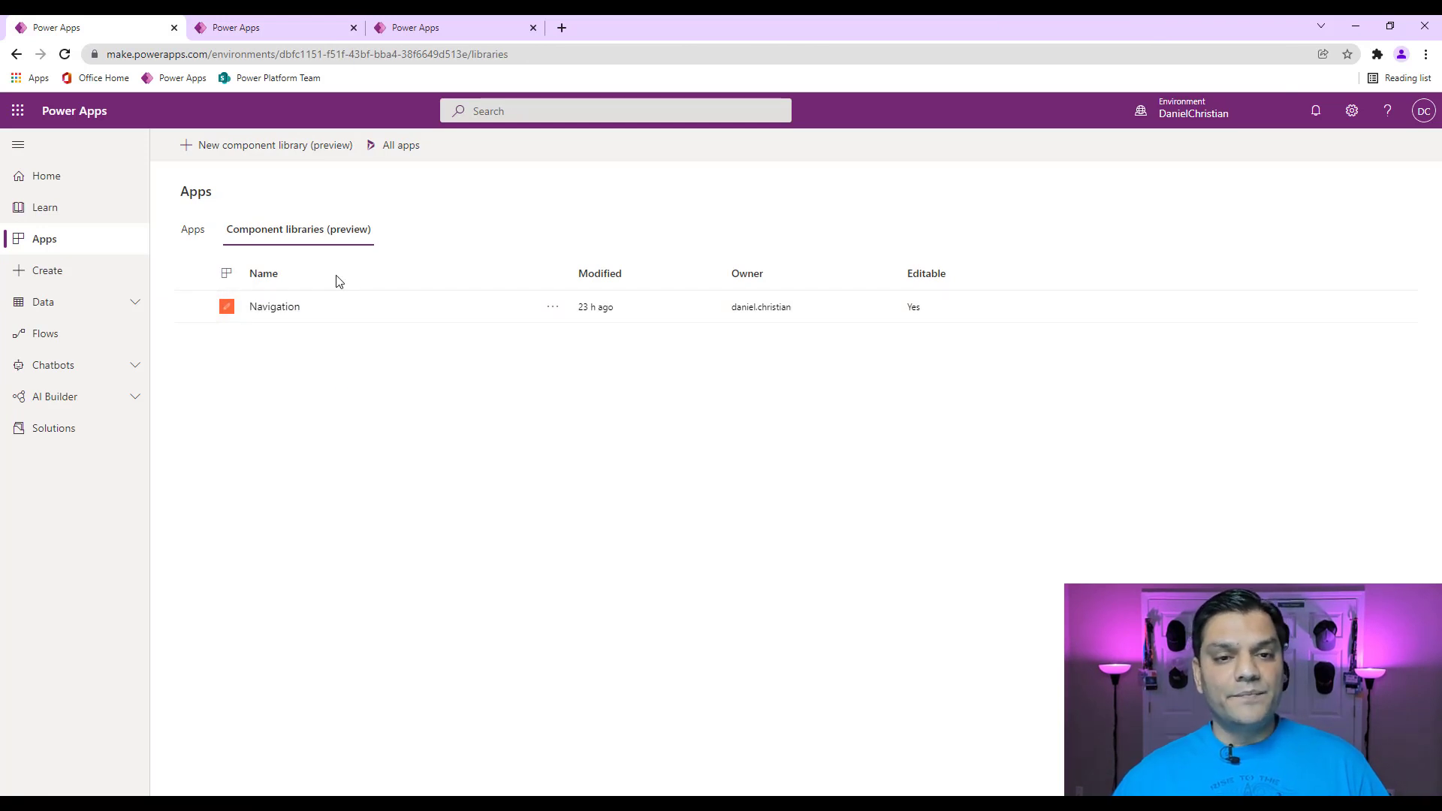
click(290, 28)
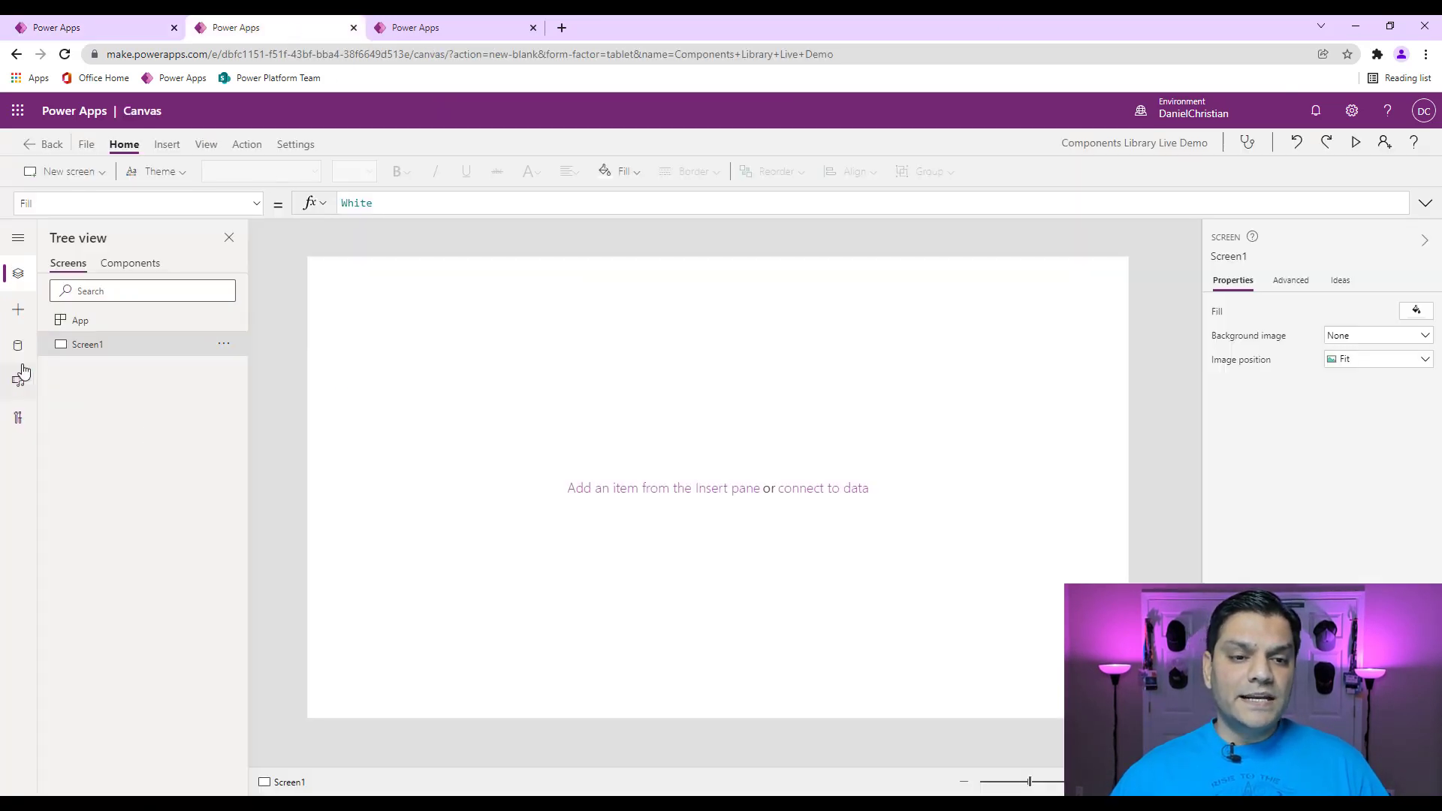
click(17, 312)
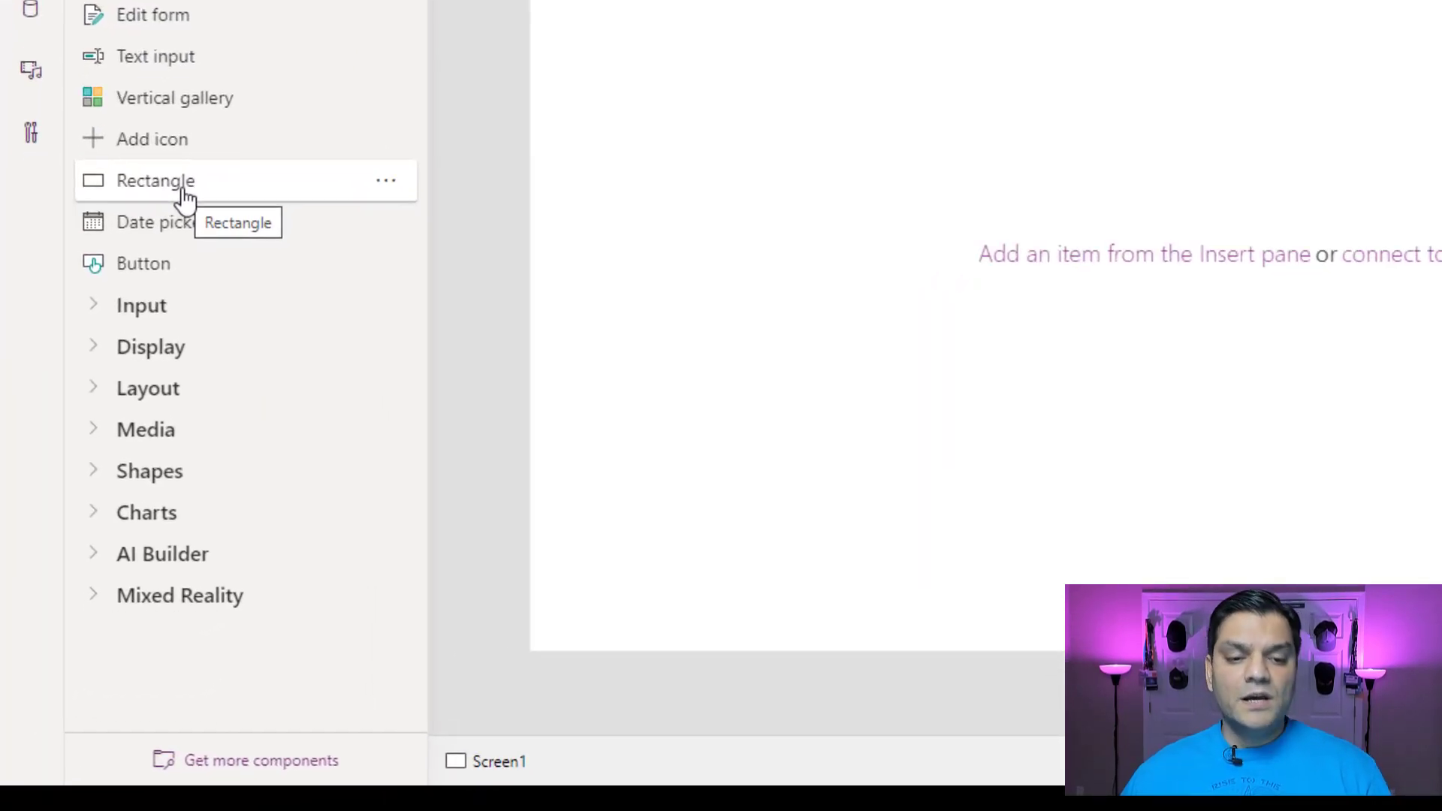
click(217, 766)
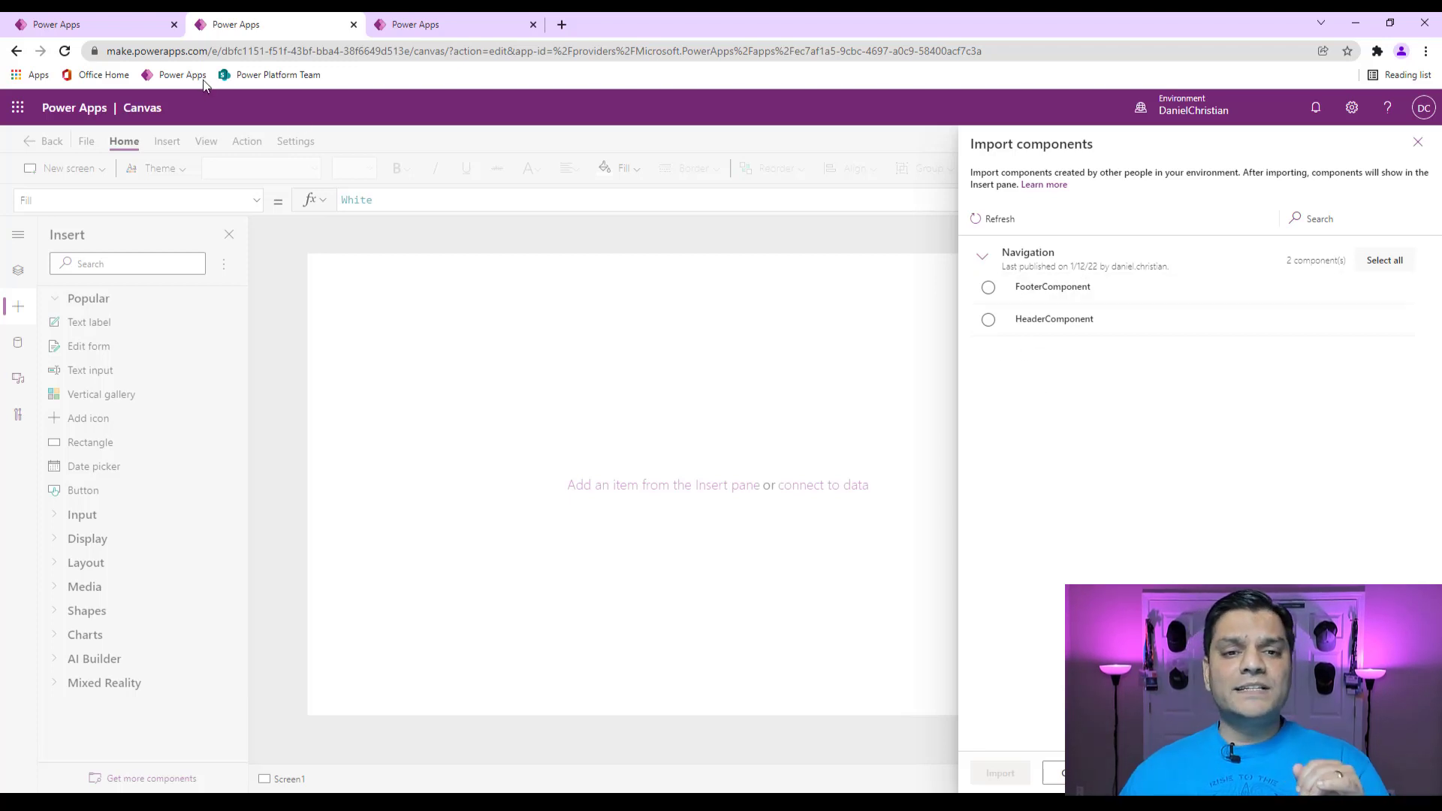
Open the Navigation component library for editing to view its components.
click(85, 26)
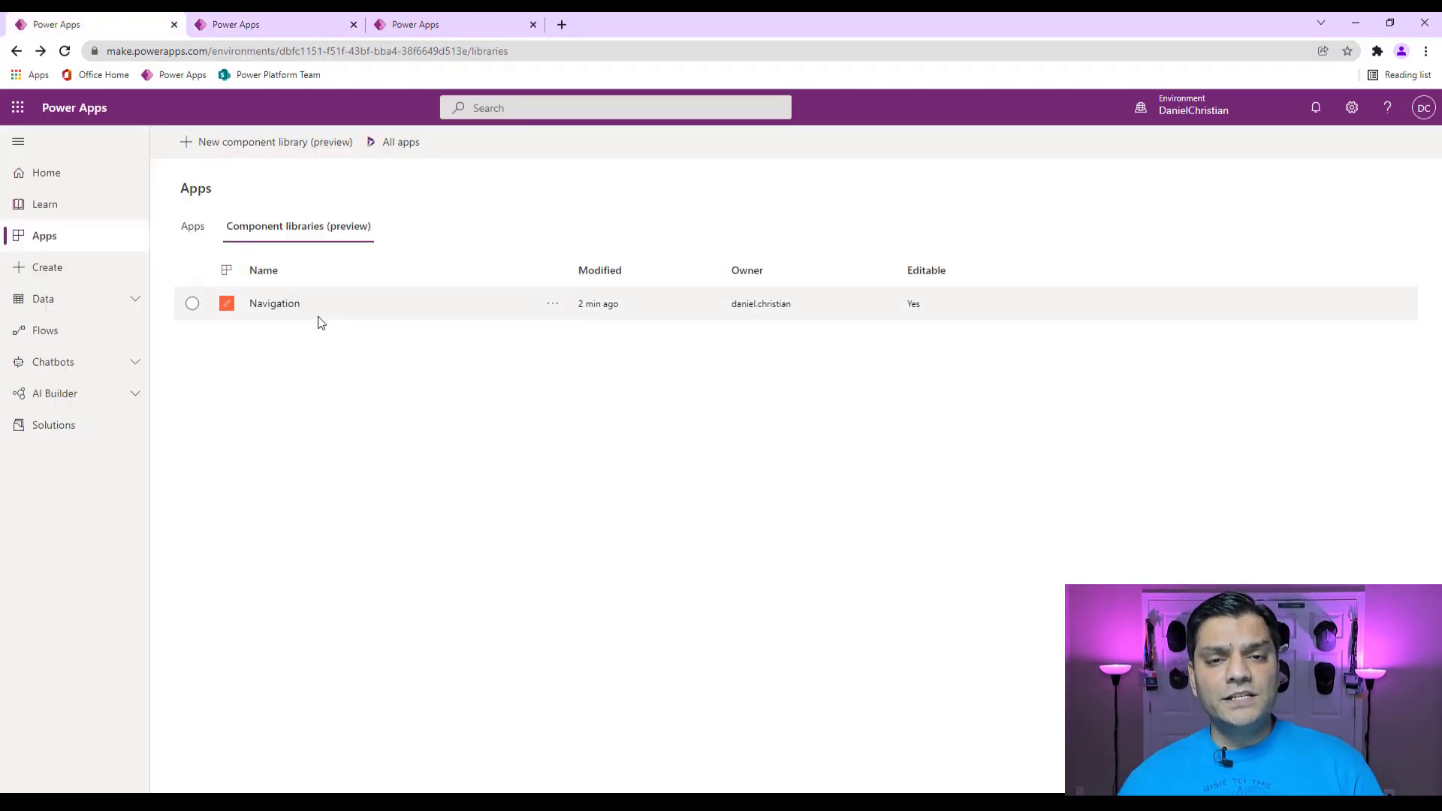
click(337, 311)
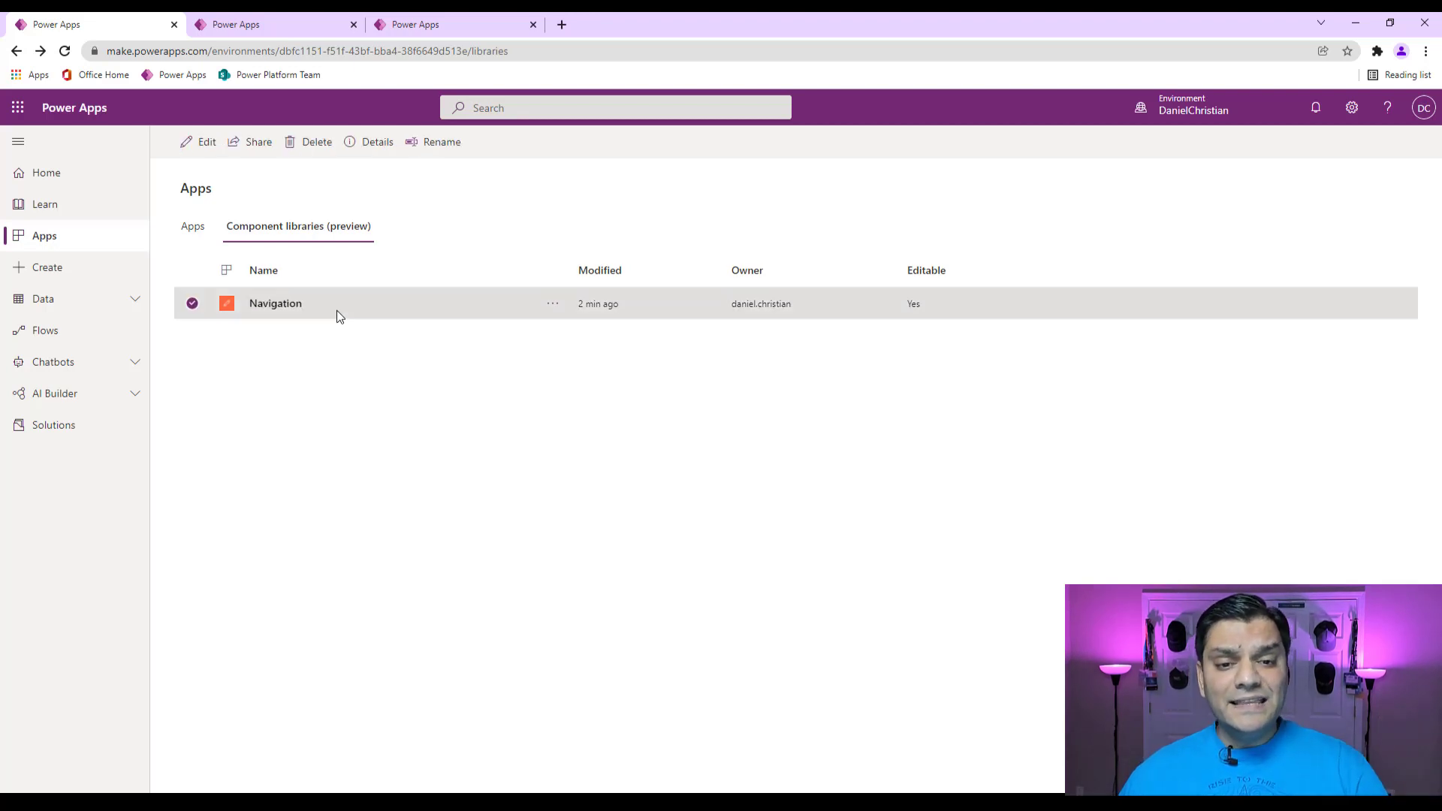
click(203, 145)
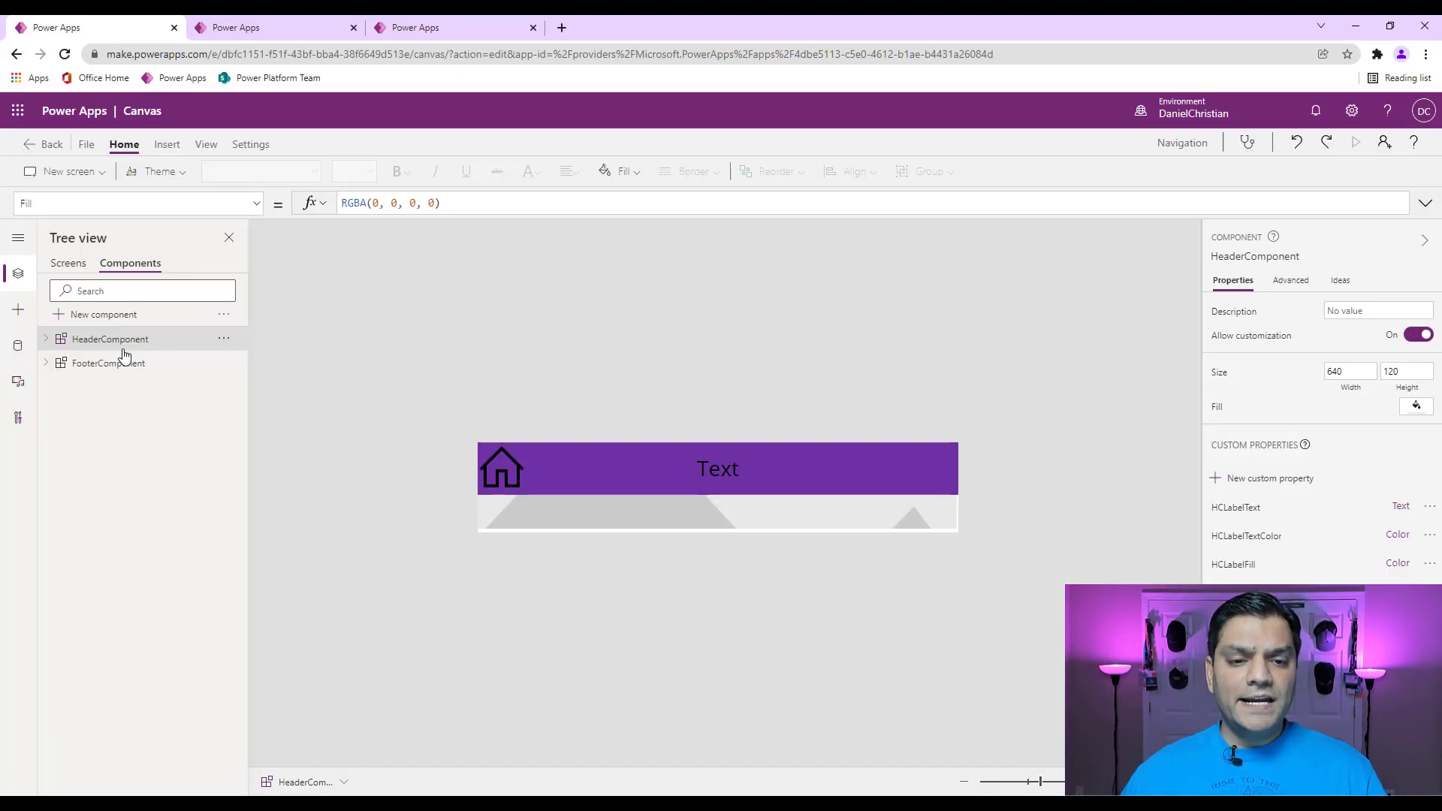
Import HeaderComponent from the Navigation library into the Components Library Live Demo app.
click(283, 31)
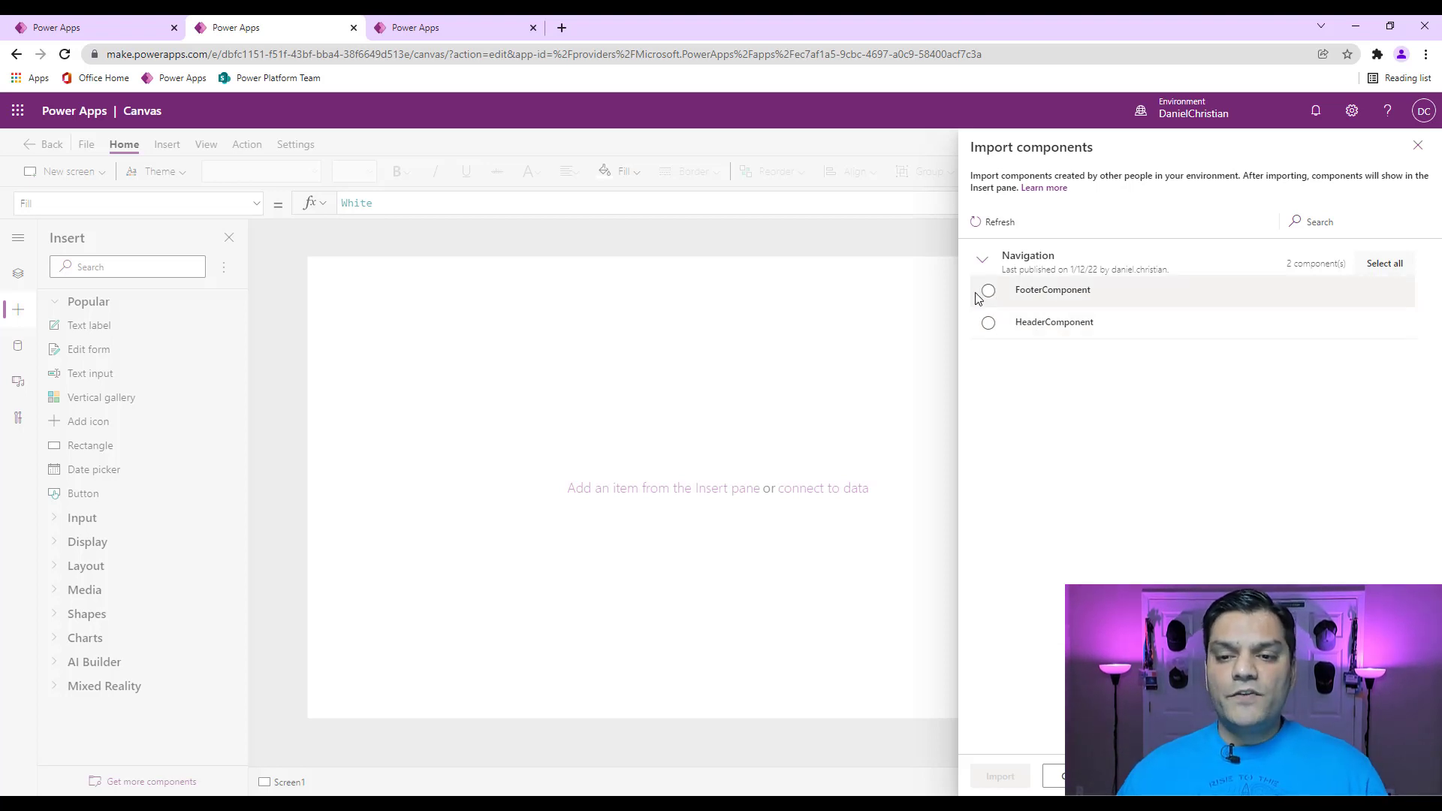
click(989, 324)
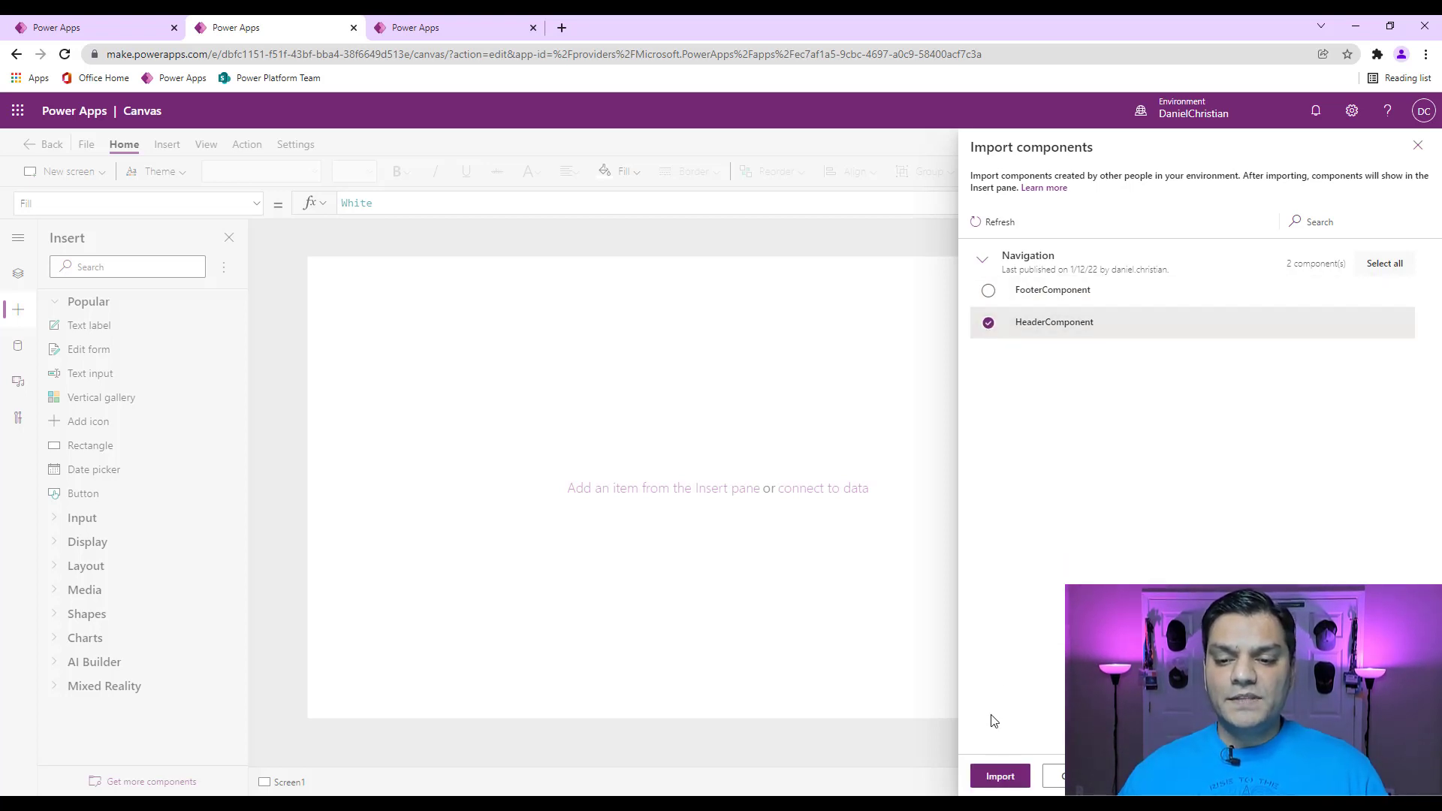
click(995, 780)
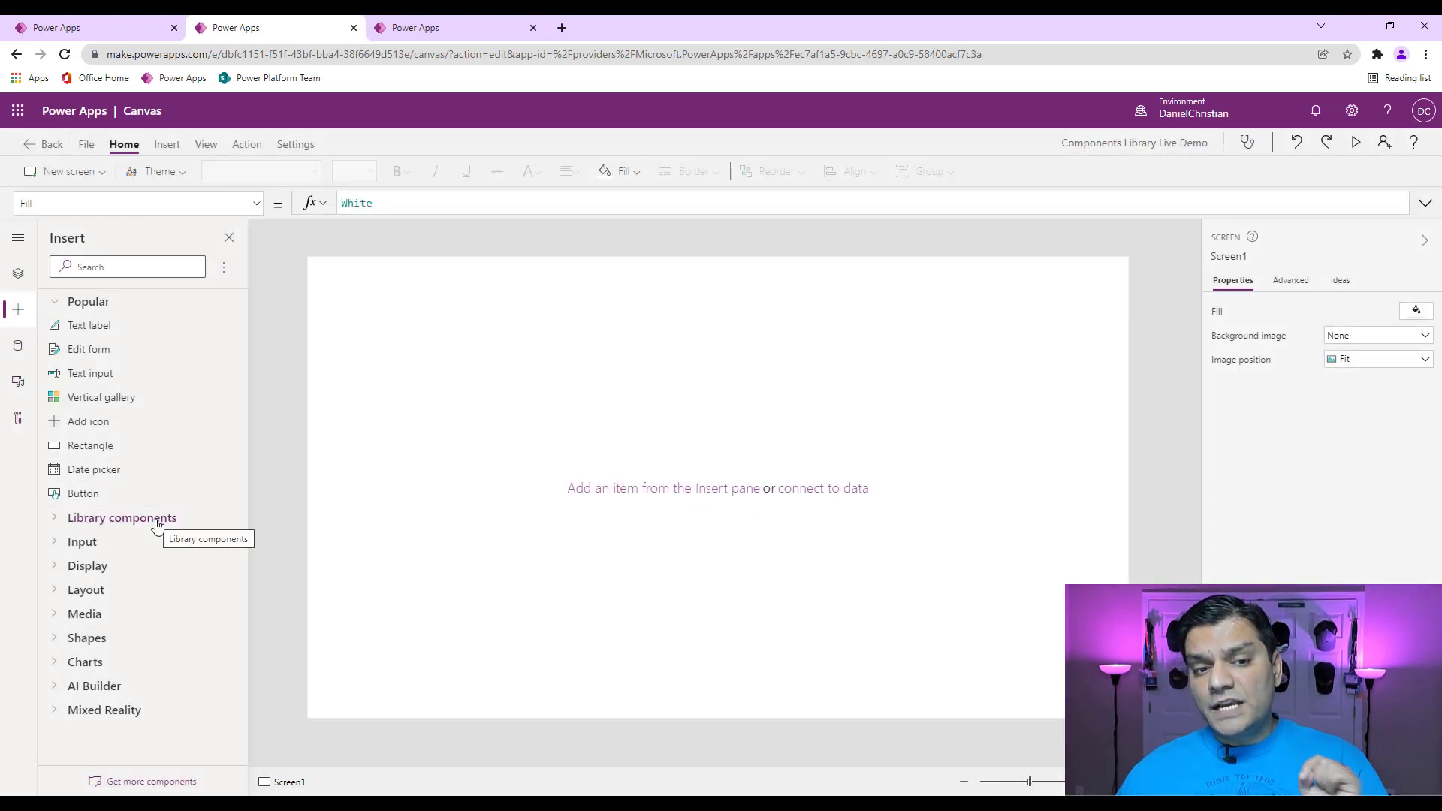
Check the app's own component list and its library components for the imported HeaderComponent.
click(12, 278)
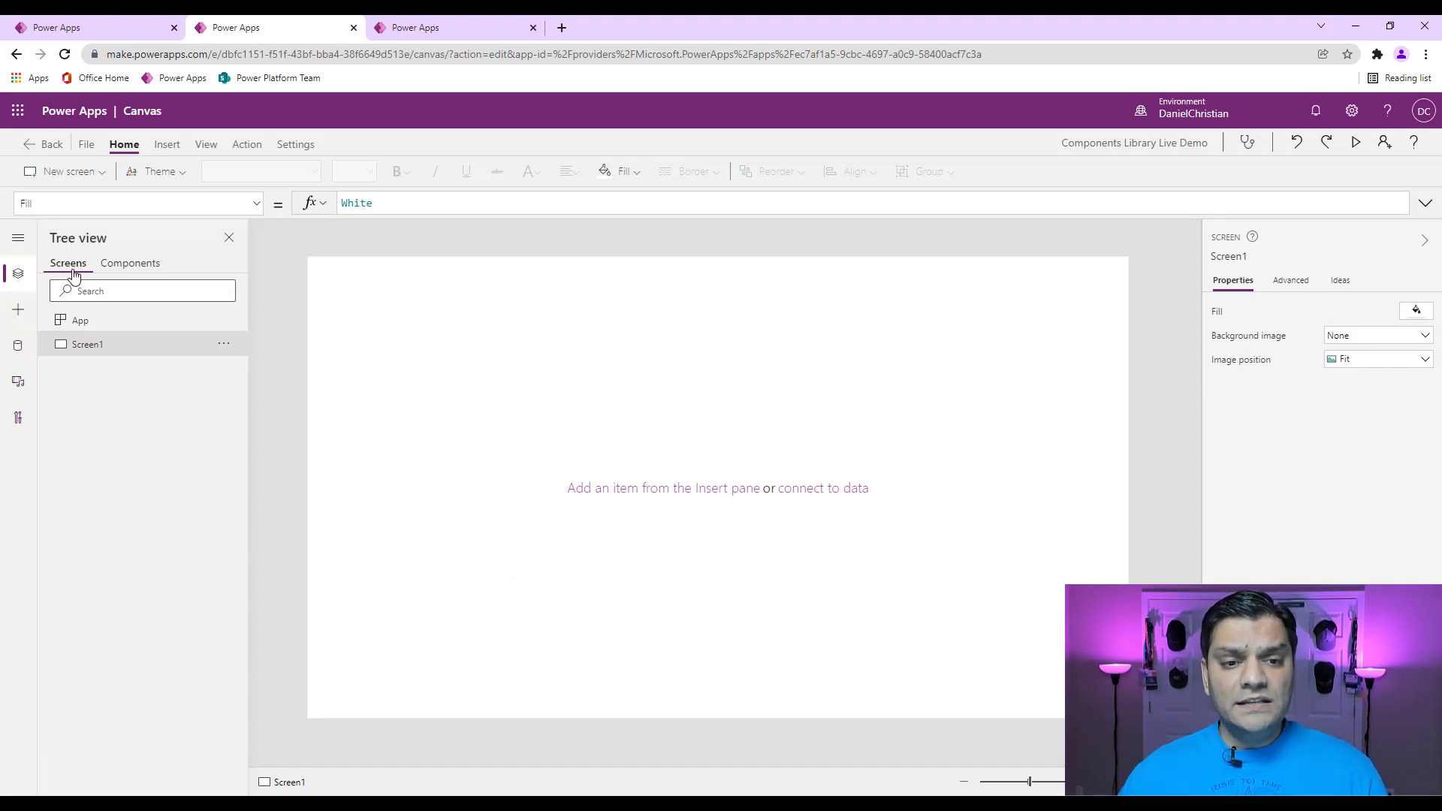
click(133, 270)
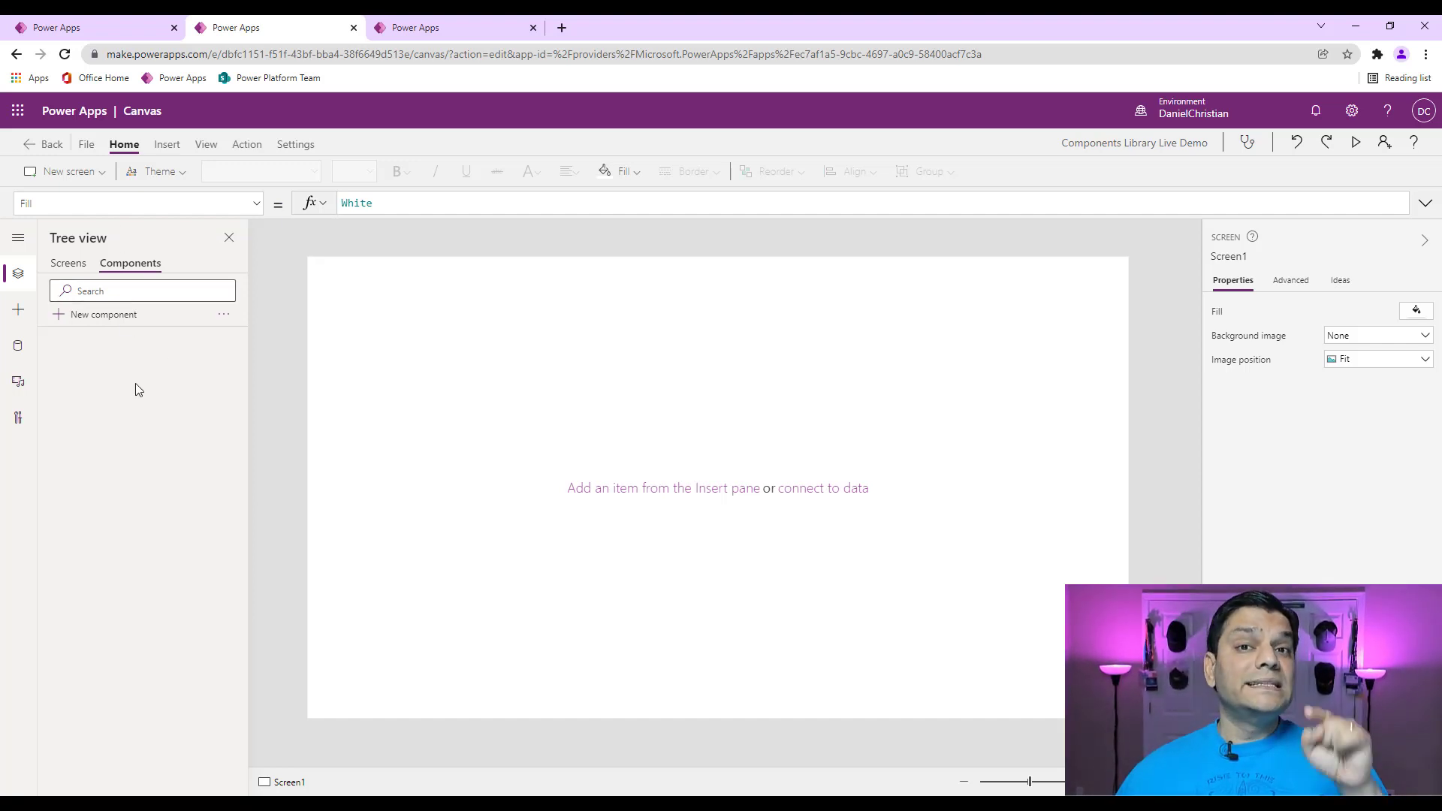
click(18, 310)
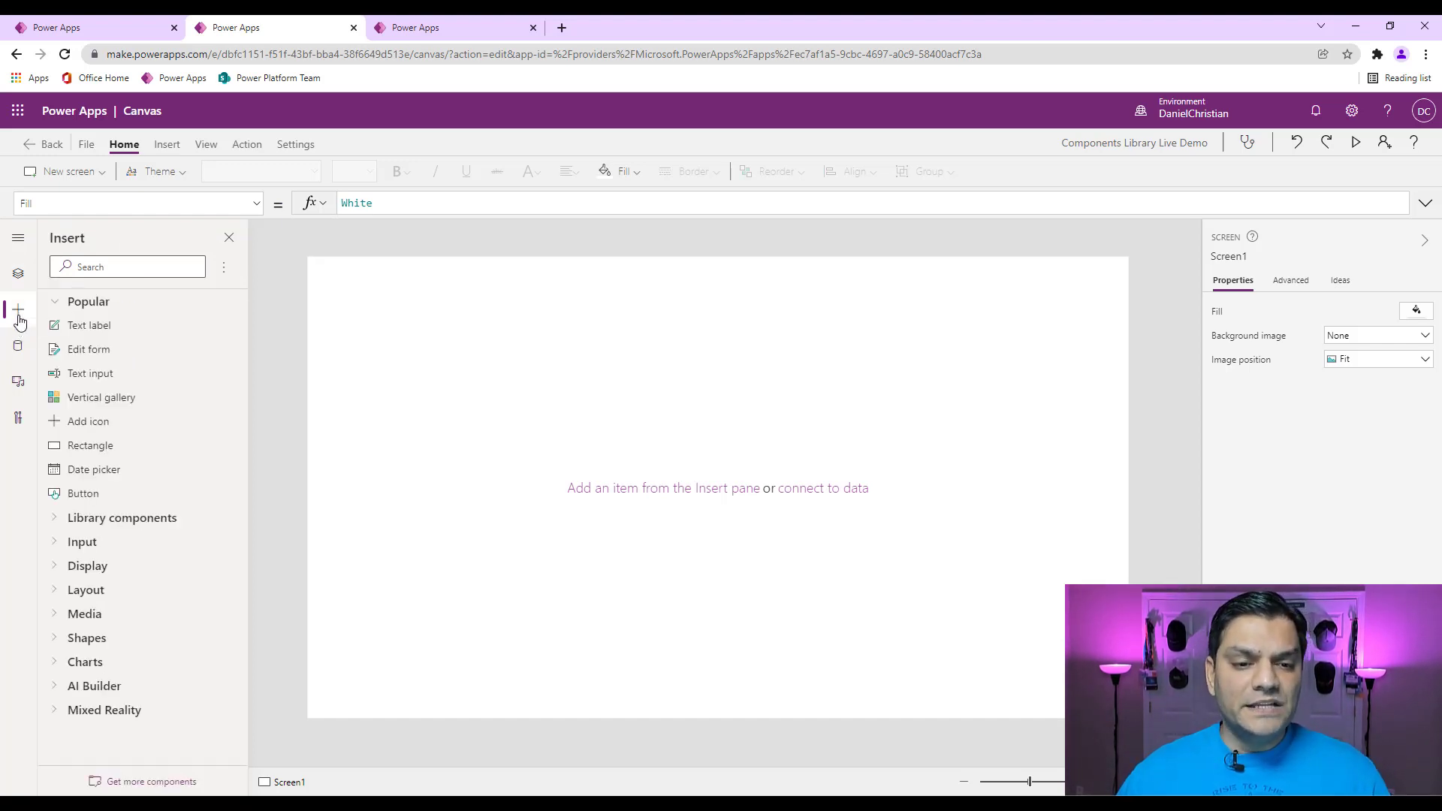
click(54, 522)
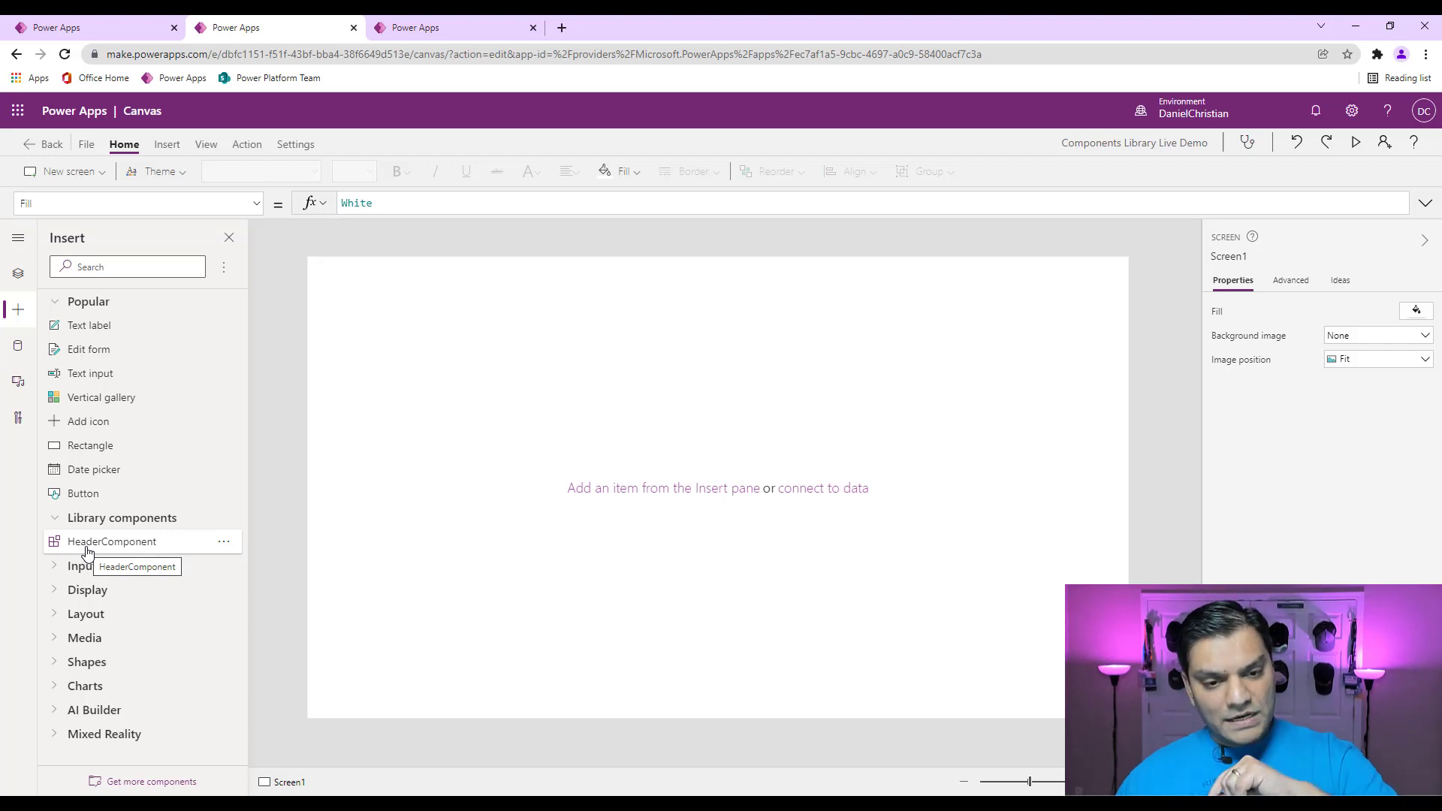
Import FooterComponent from the Navigation library into the Components Library Live Demo app.
click(163, 787)
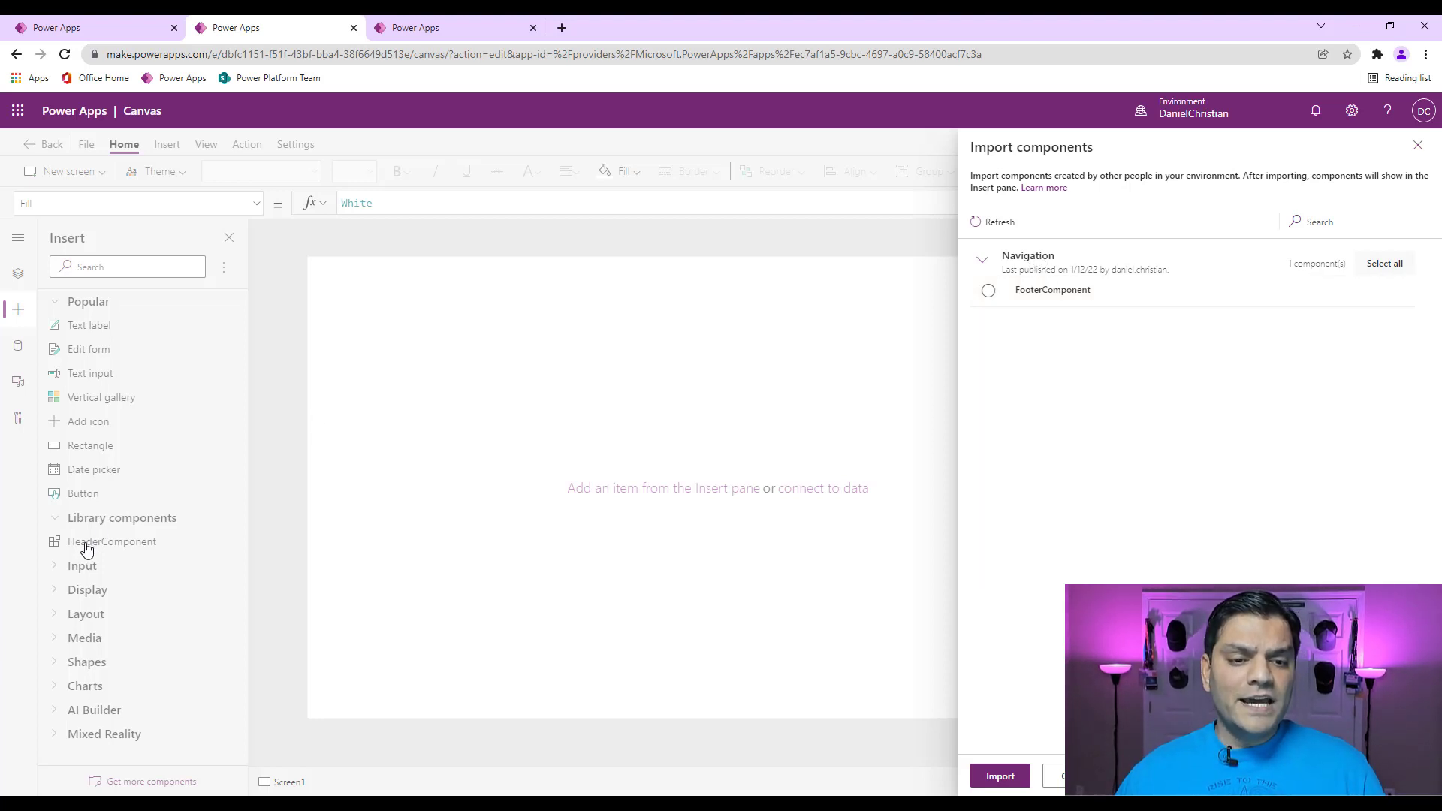
click(989, 292)
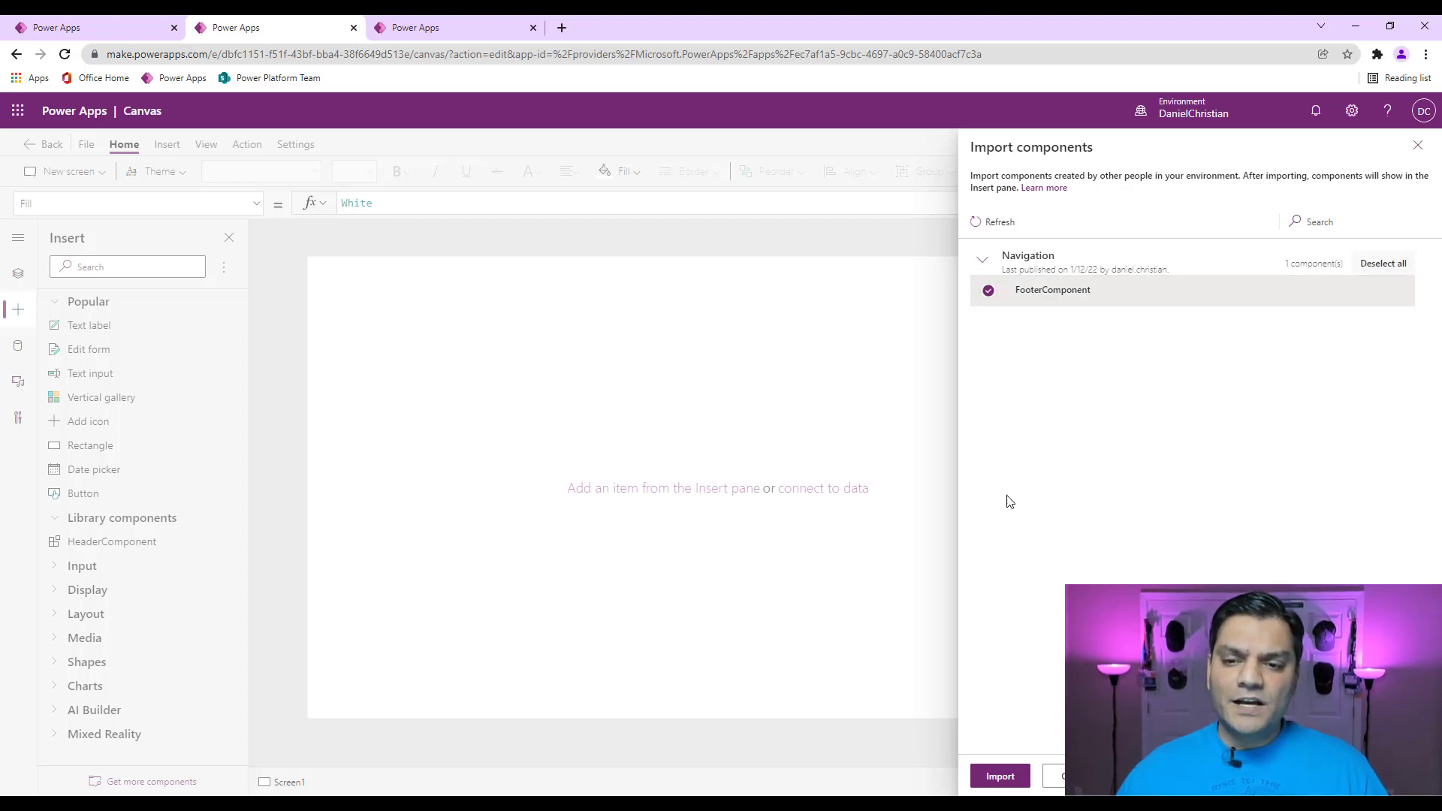
click(997, 783)
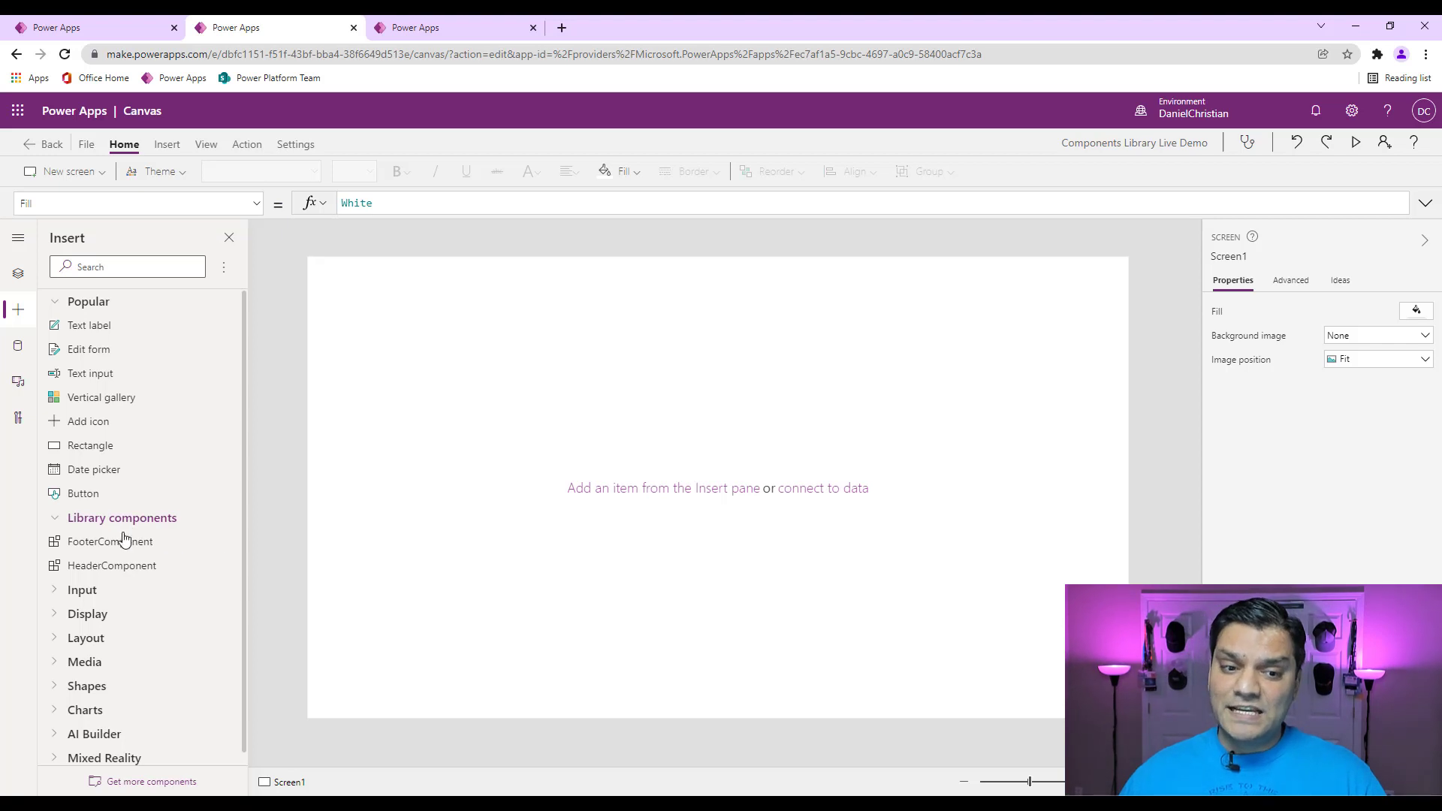
drag(158, 579, 172, 568)
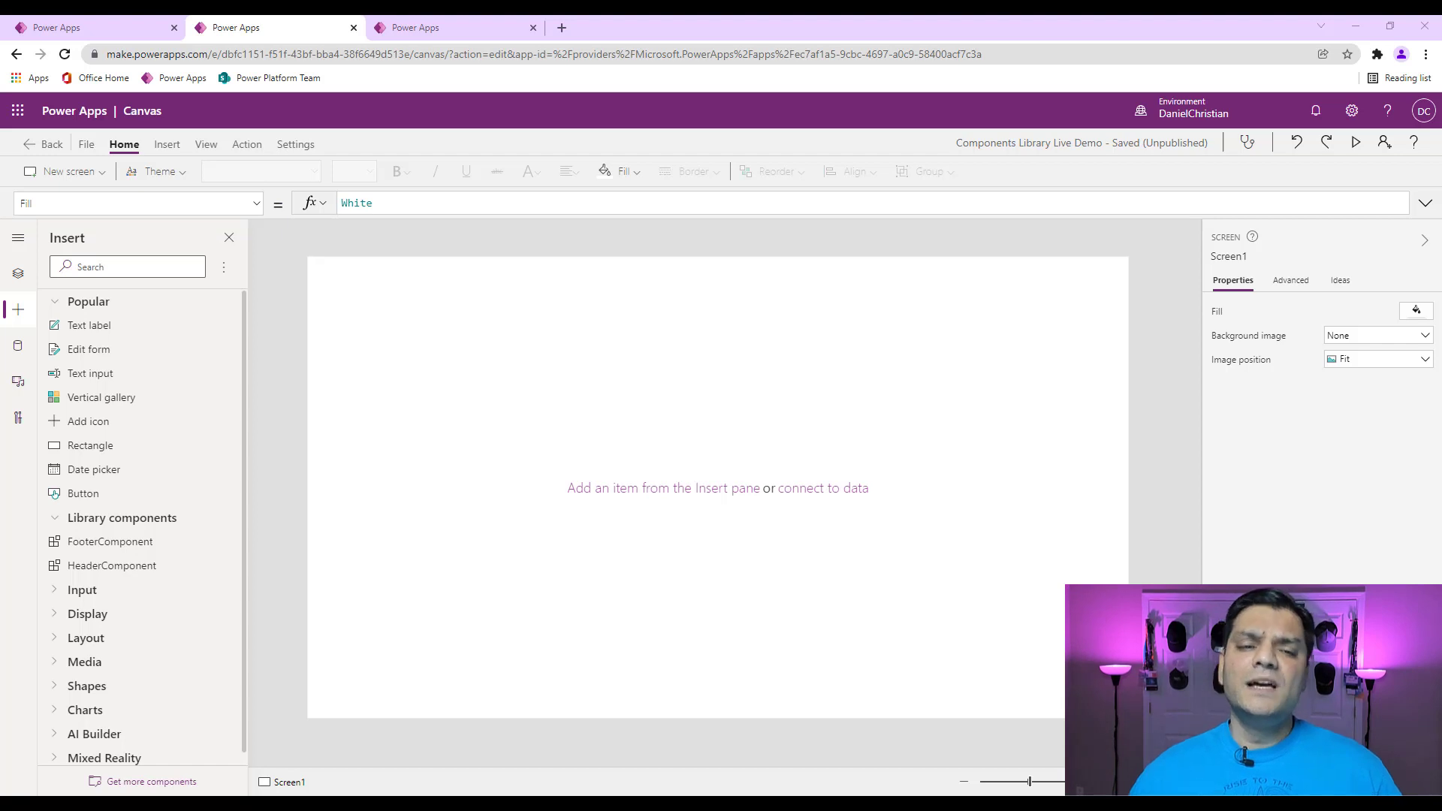
Switch to the Navigation component library and examine the controls inside HeaderComponent and FooterComponent.
click(78, 26)
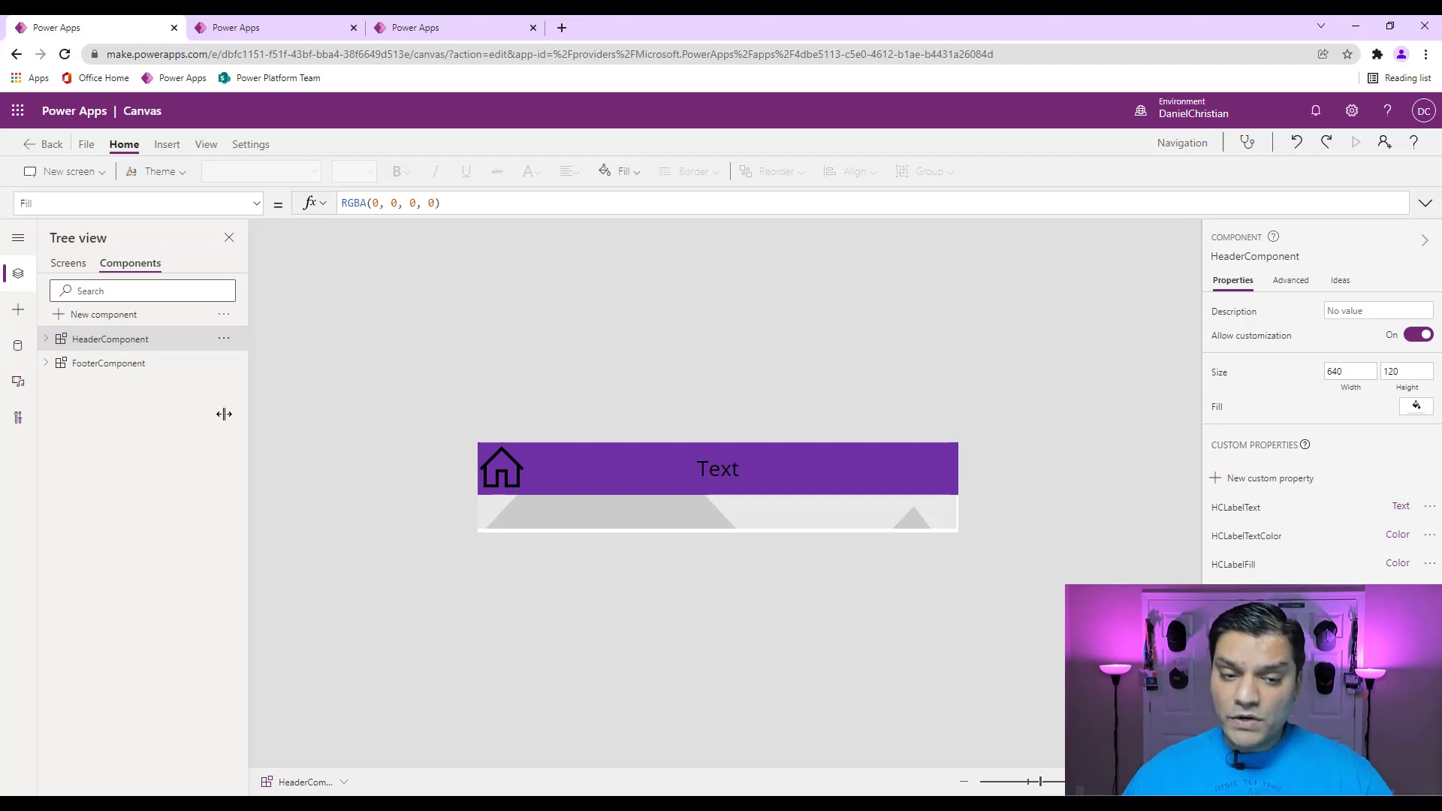
click(87, 368)
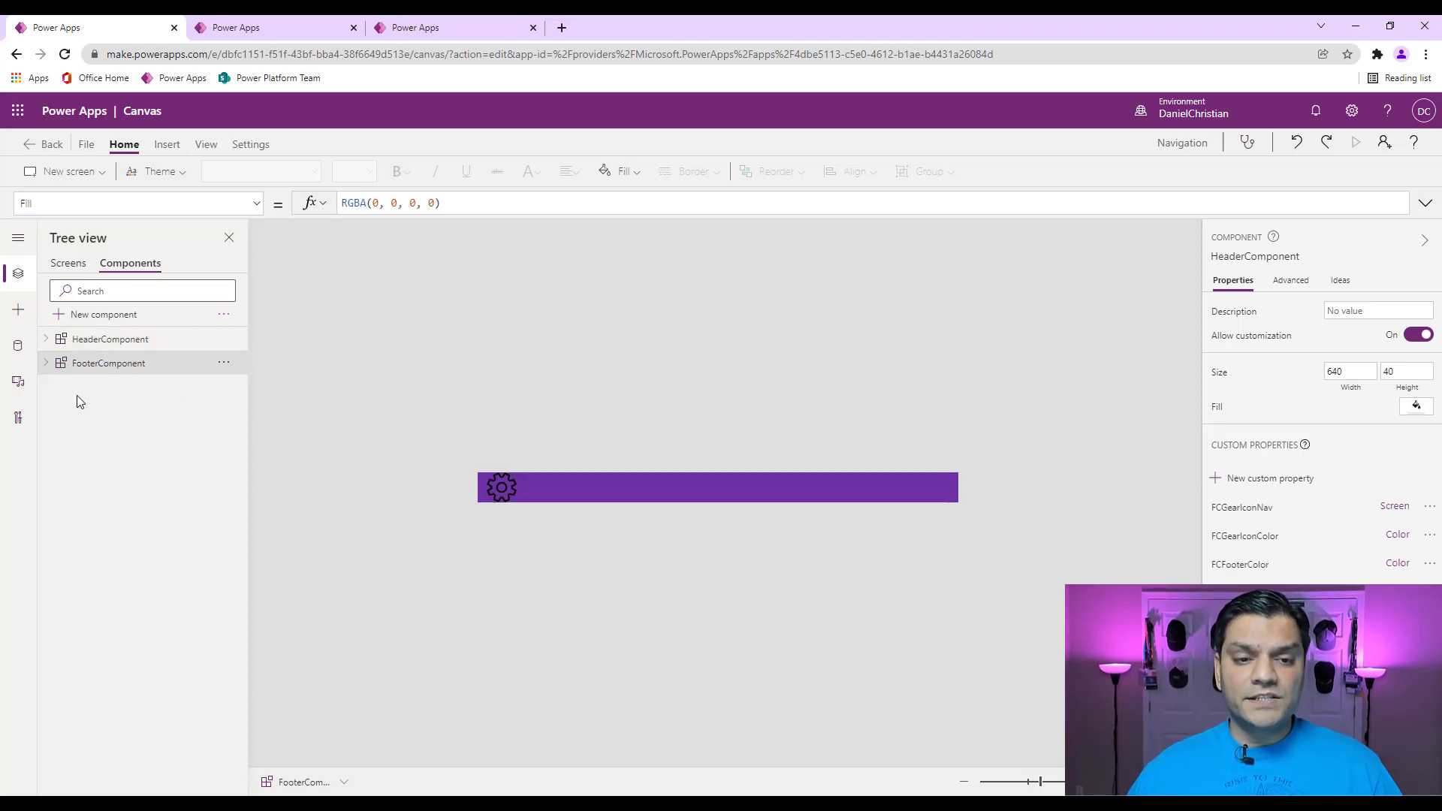
click(46, 368)
click(46, 340)
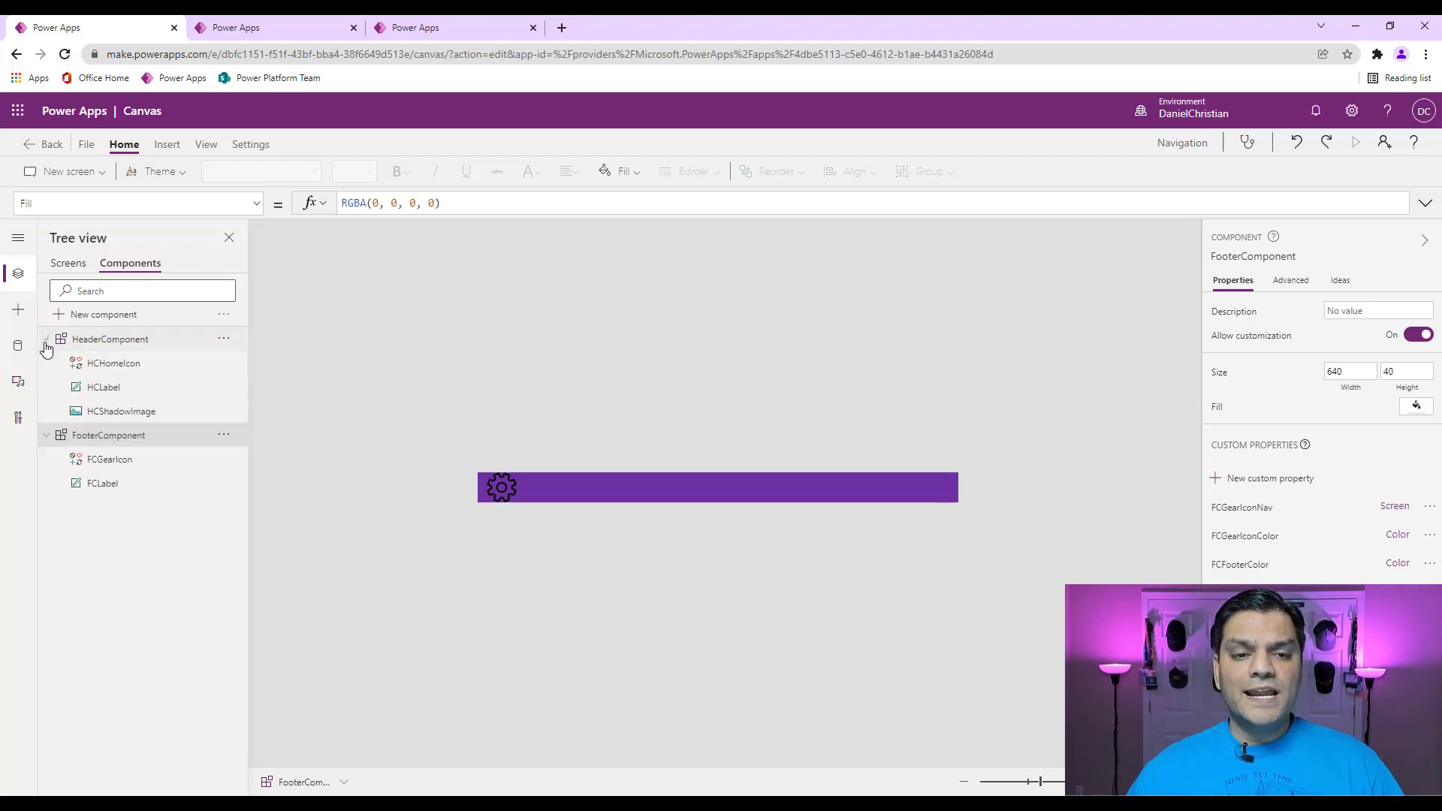
click(83, 344)
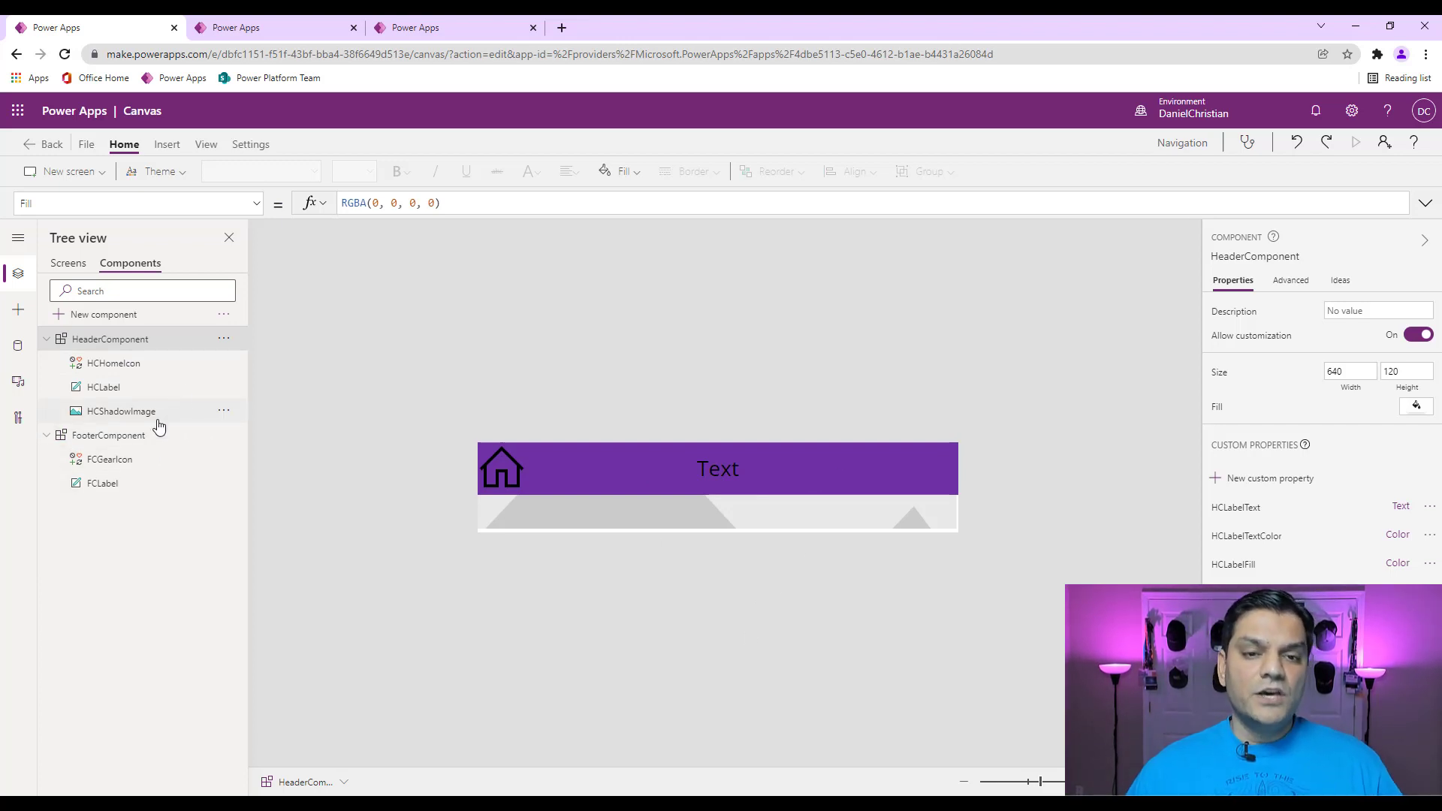
In the Power Apps Component Library Demo app, check the component import list and the components placed on HomeScreen and AddScreen.
click(418, 33)
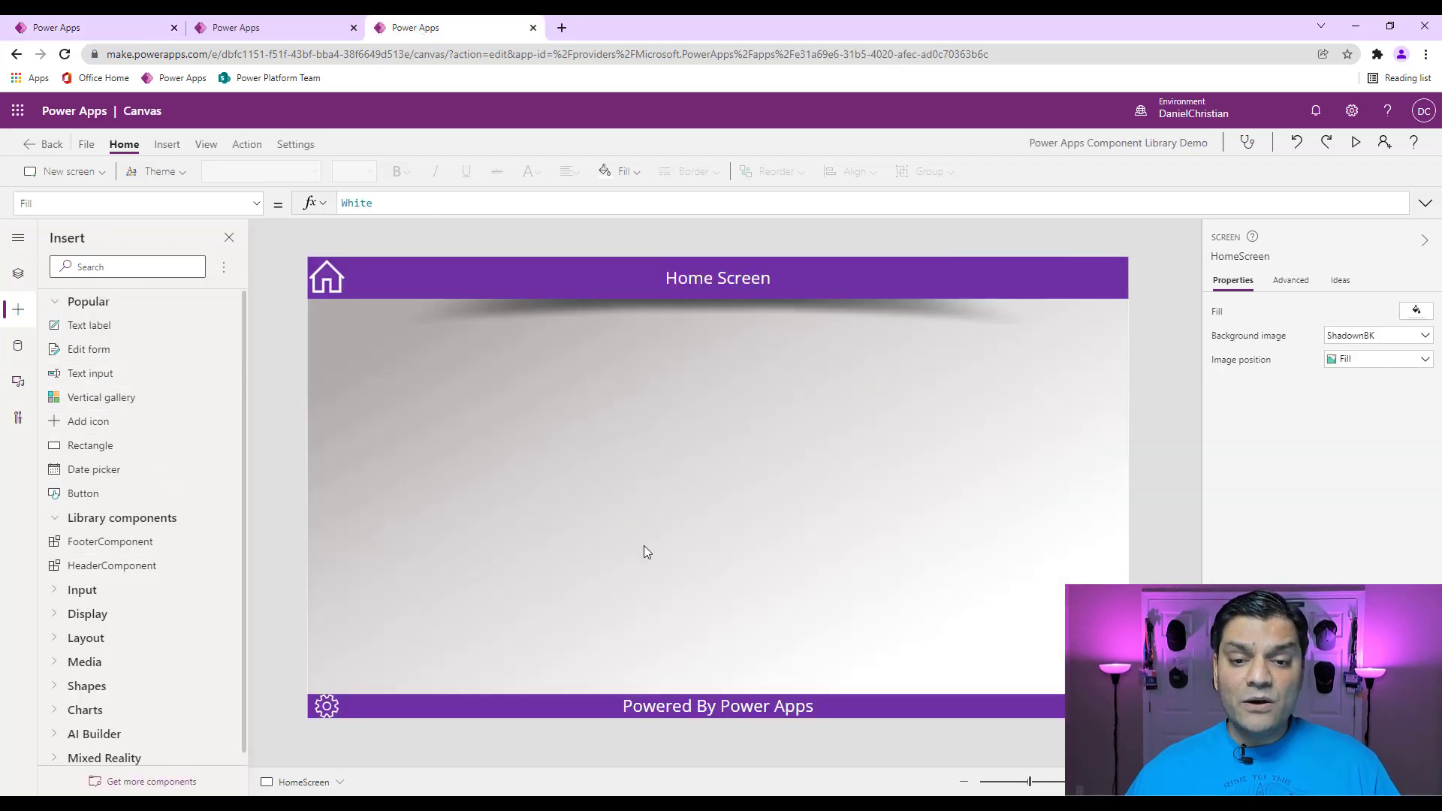
click(127, 783)
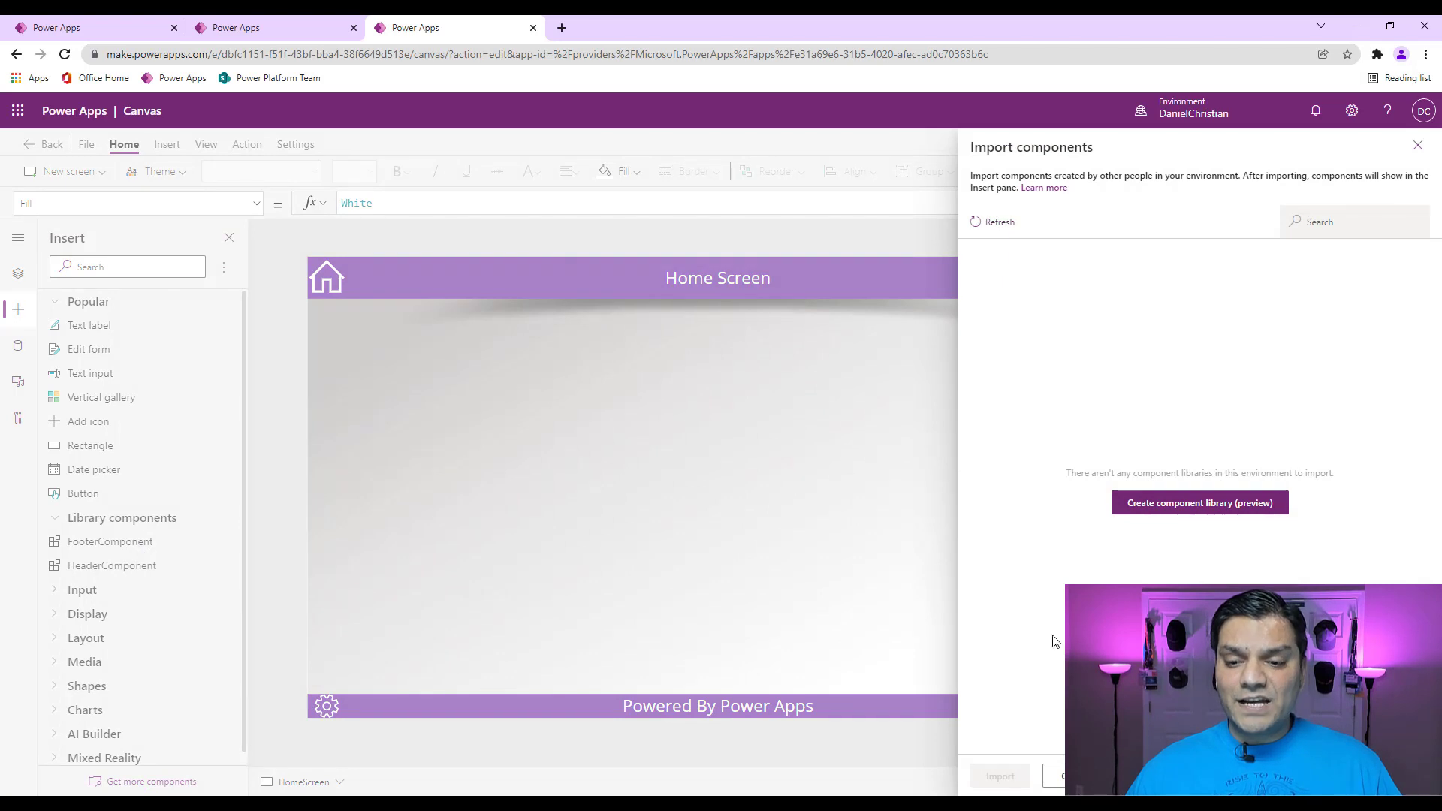
click(358, 543)
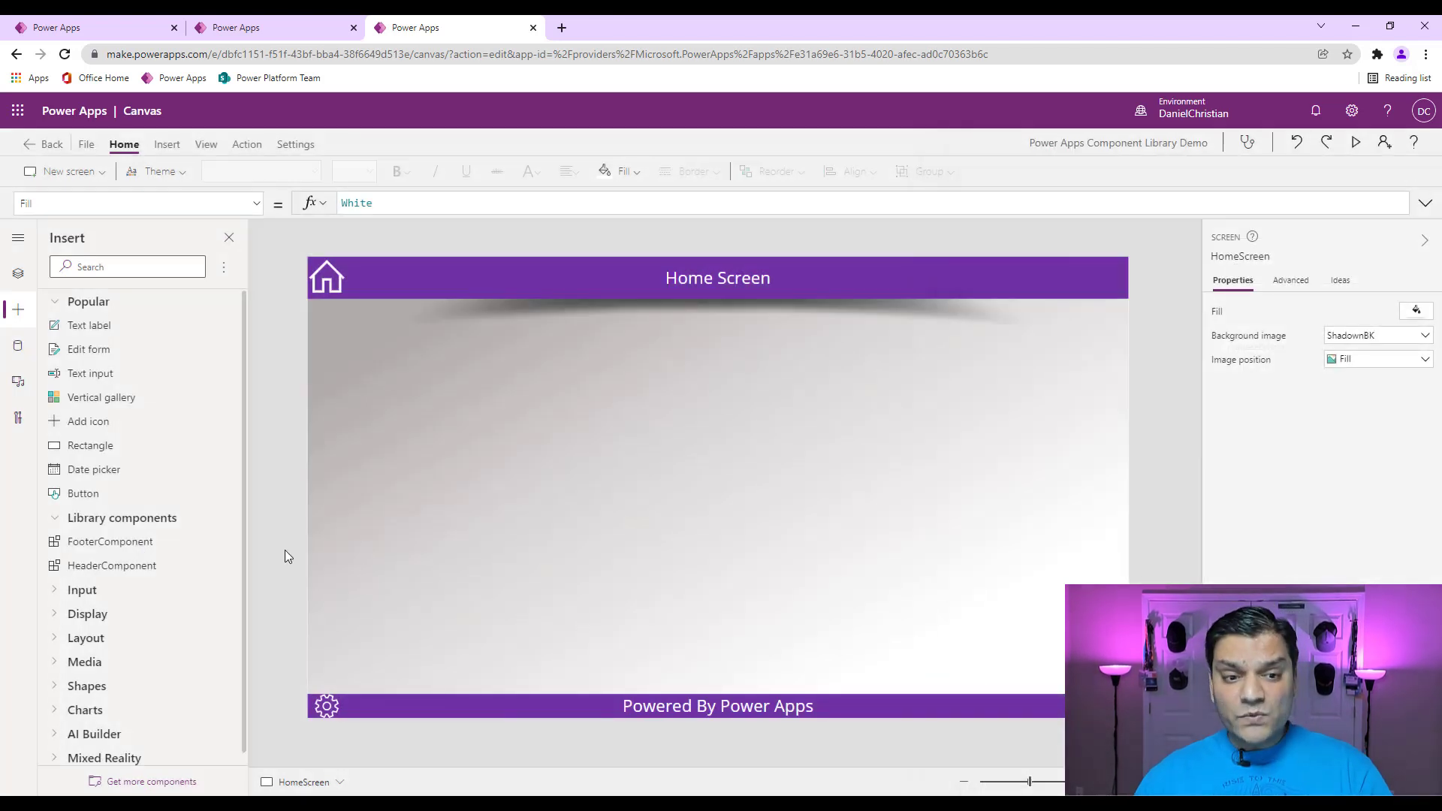
click(20, 276)
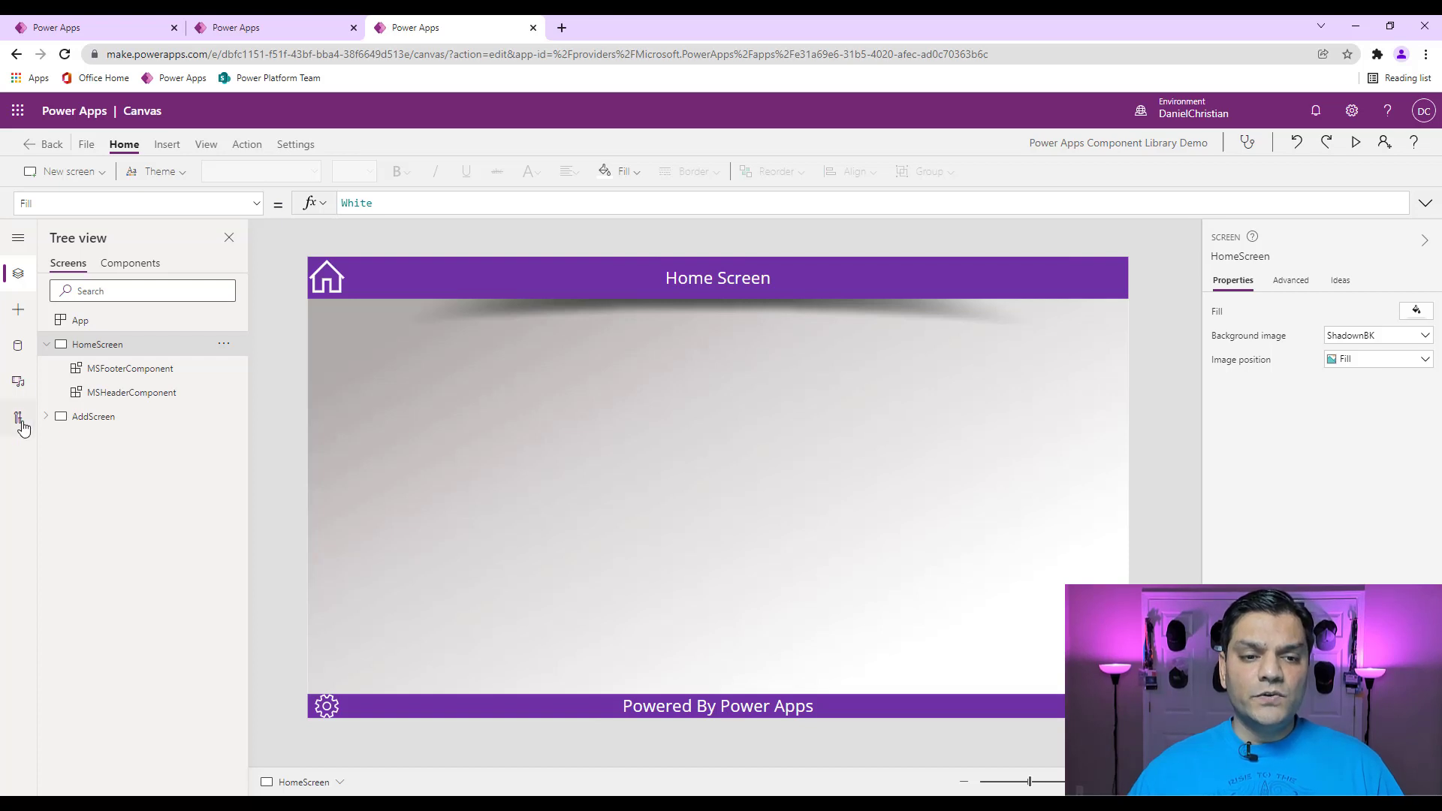
click(47, 417)
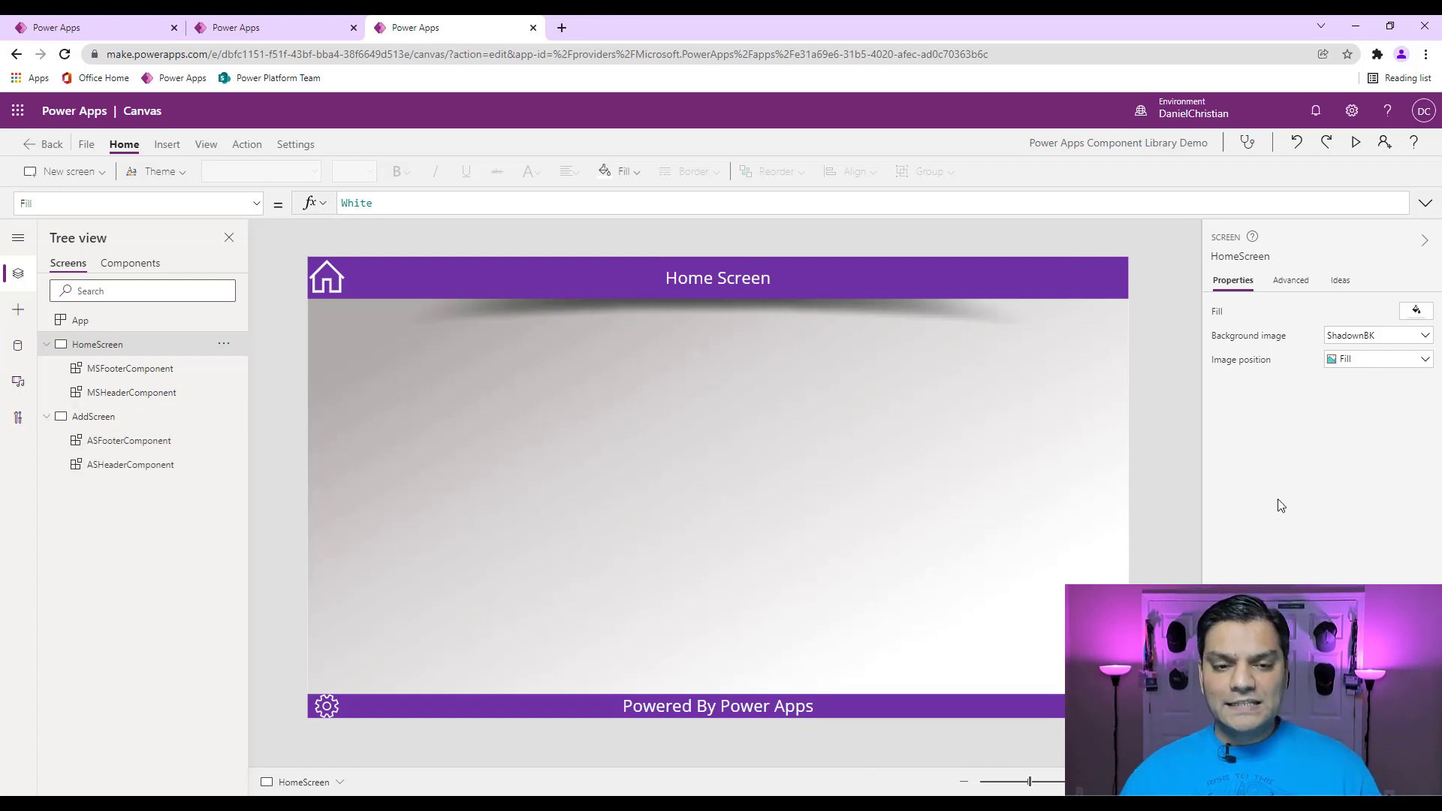
Inspect MSFooterComponent and MSHeaderComponent on HomeScreen and compare the app's library components with its own component list.
click(100, 376)
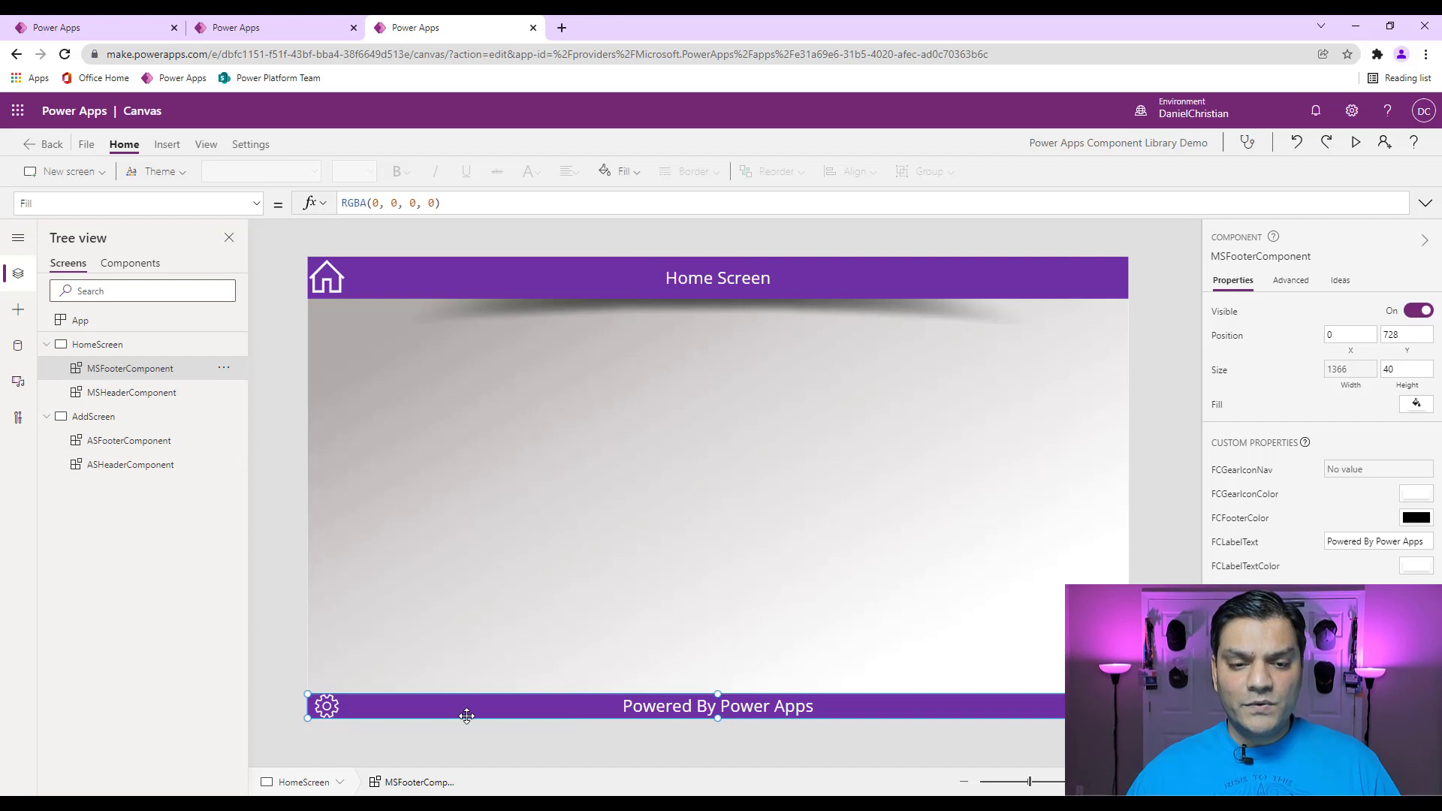
click(151, 394)
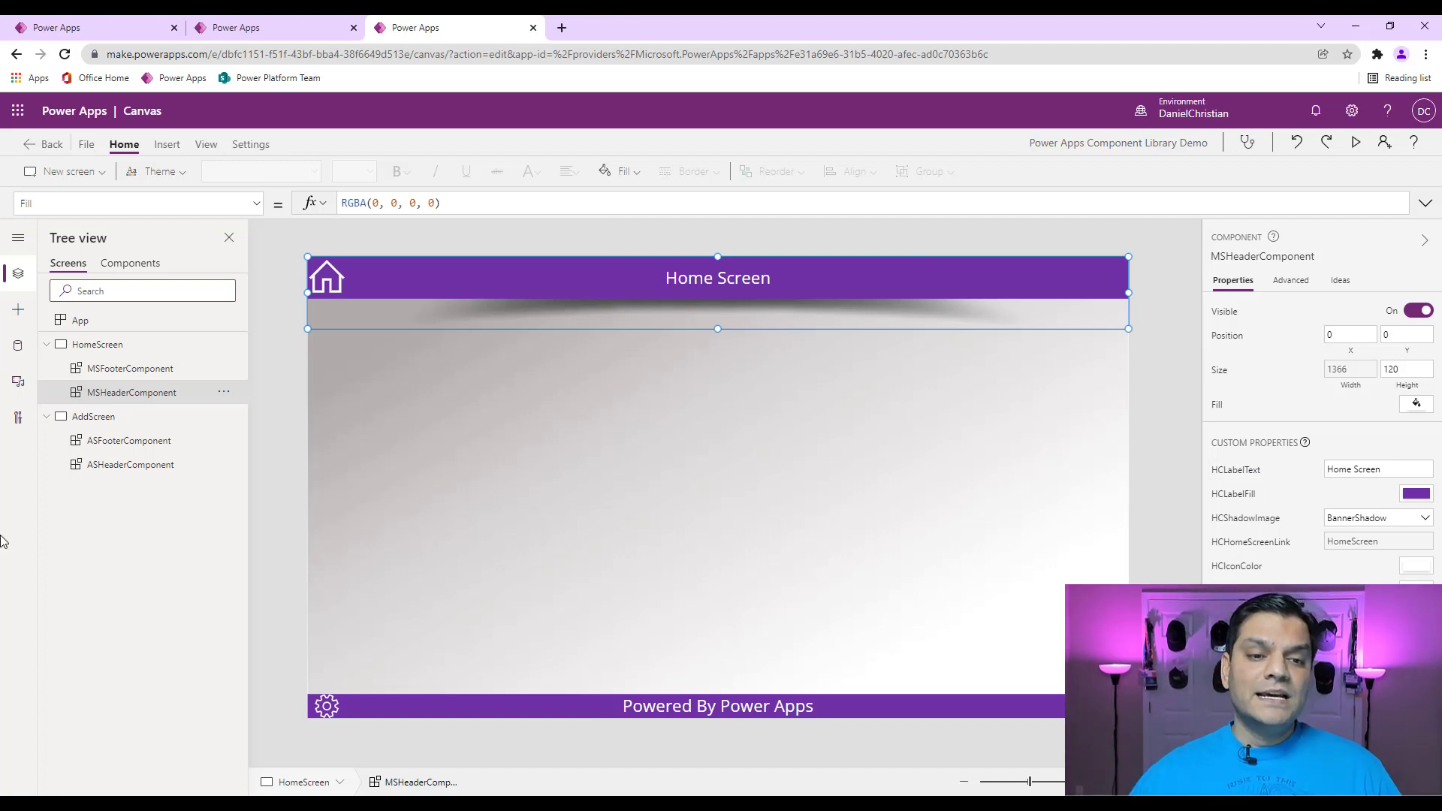
click(19, 310)
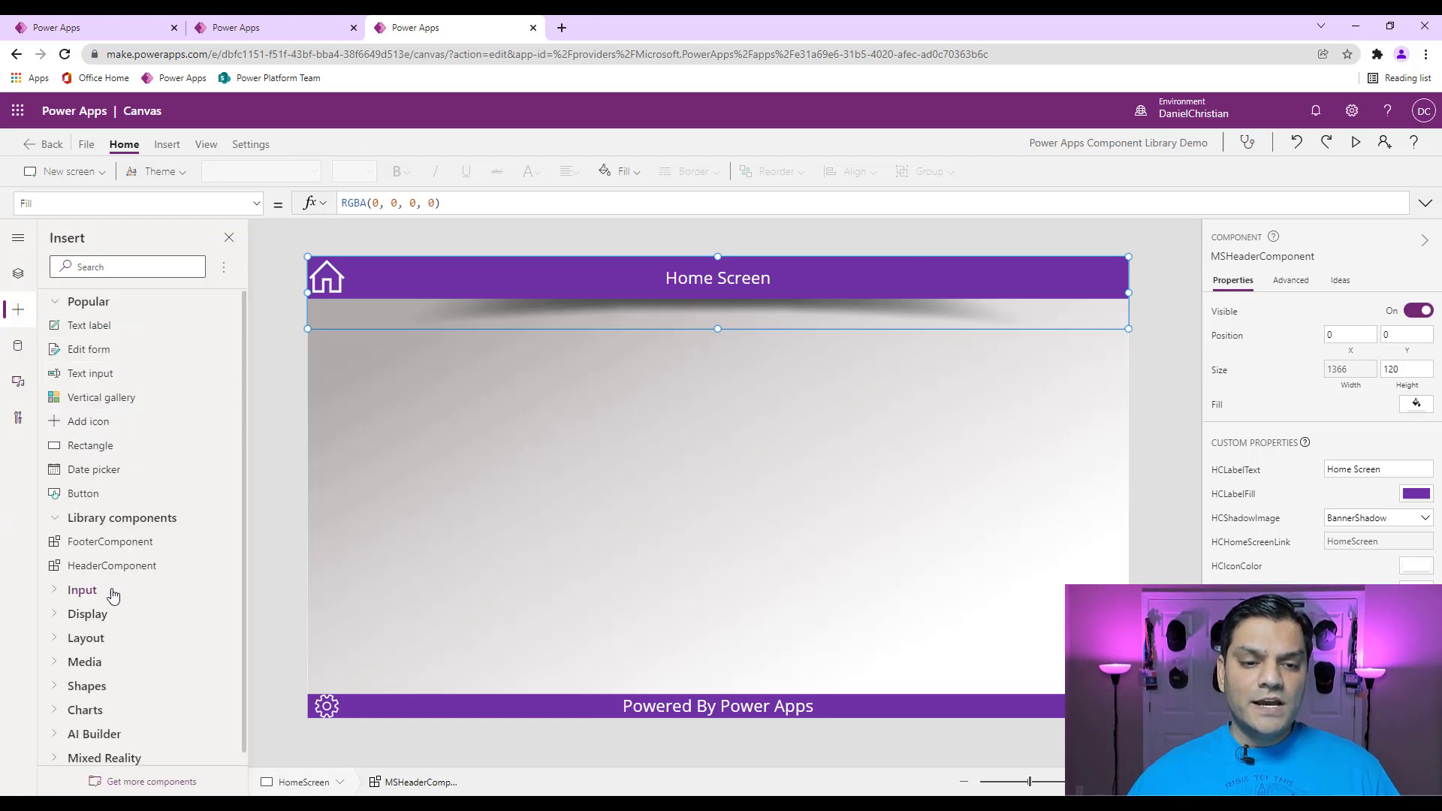
click(18, 274)
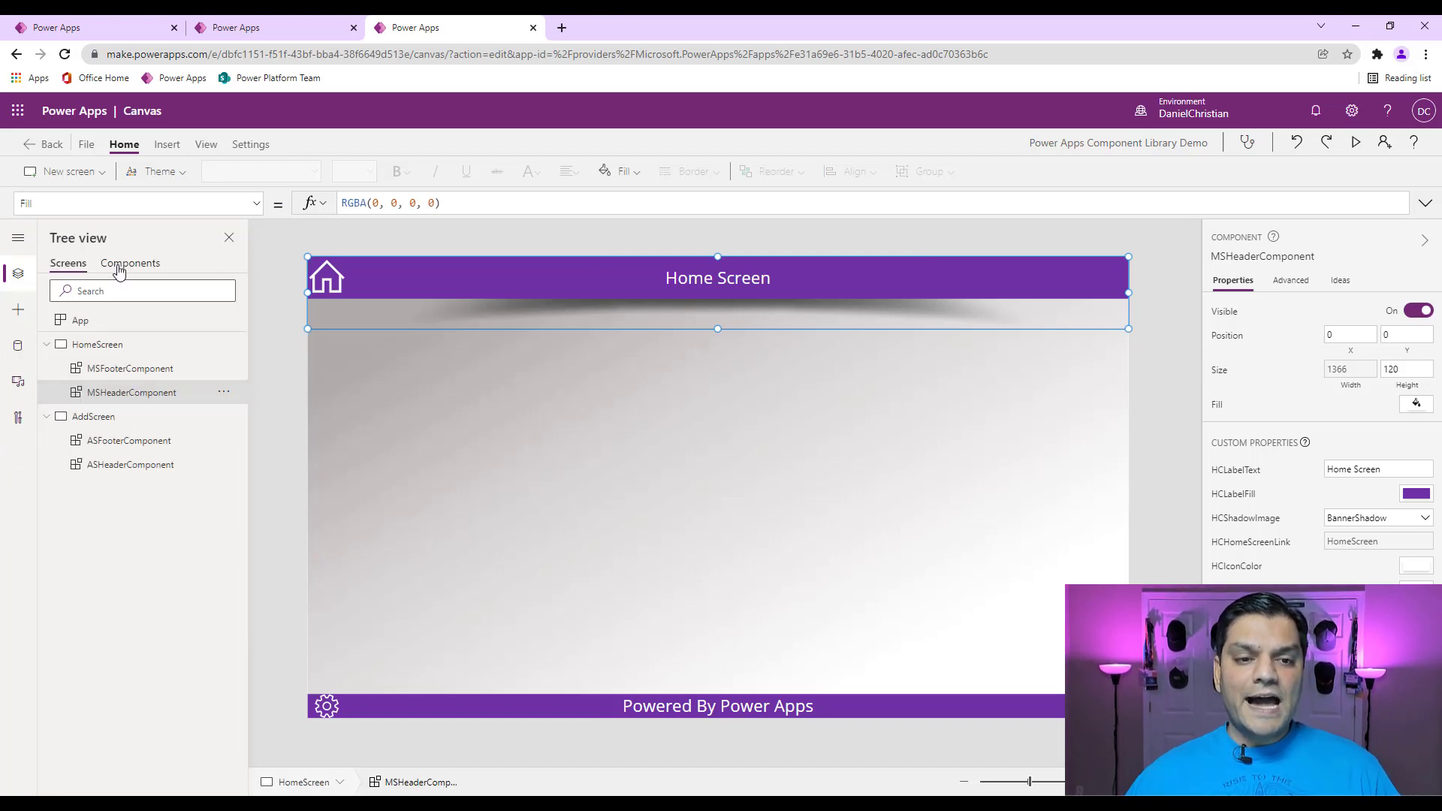
click(120, 265)
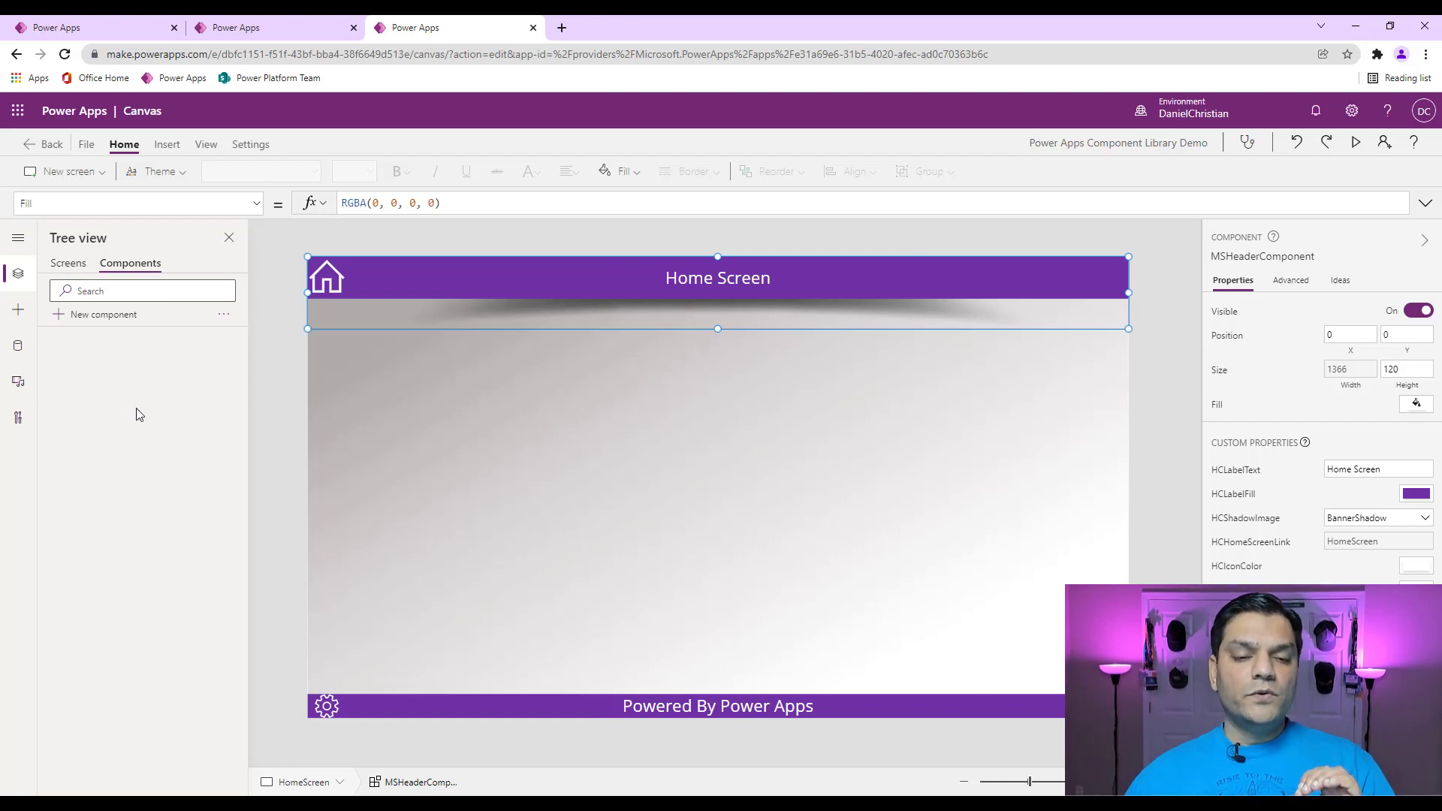
click(69, 264)
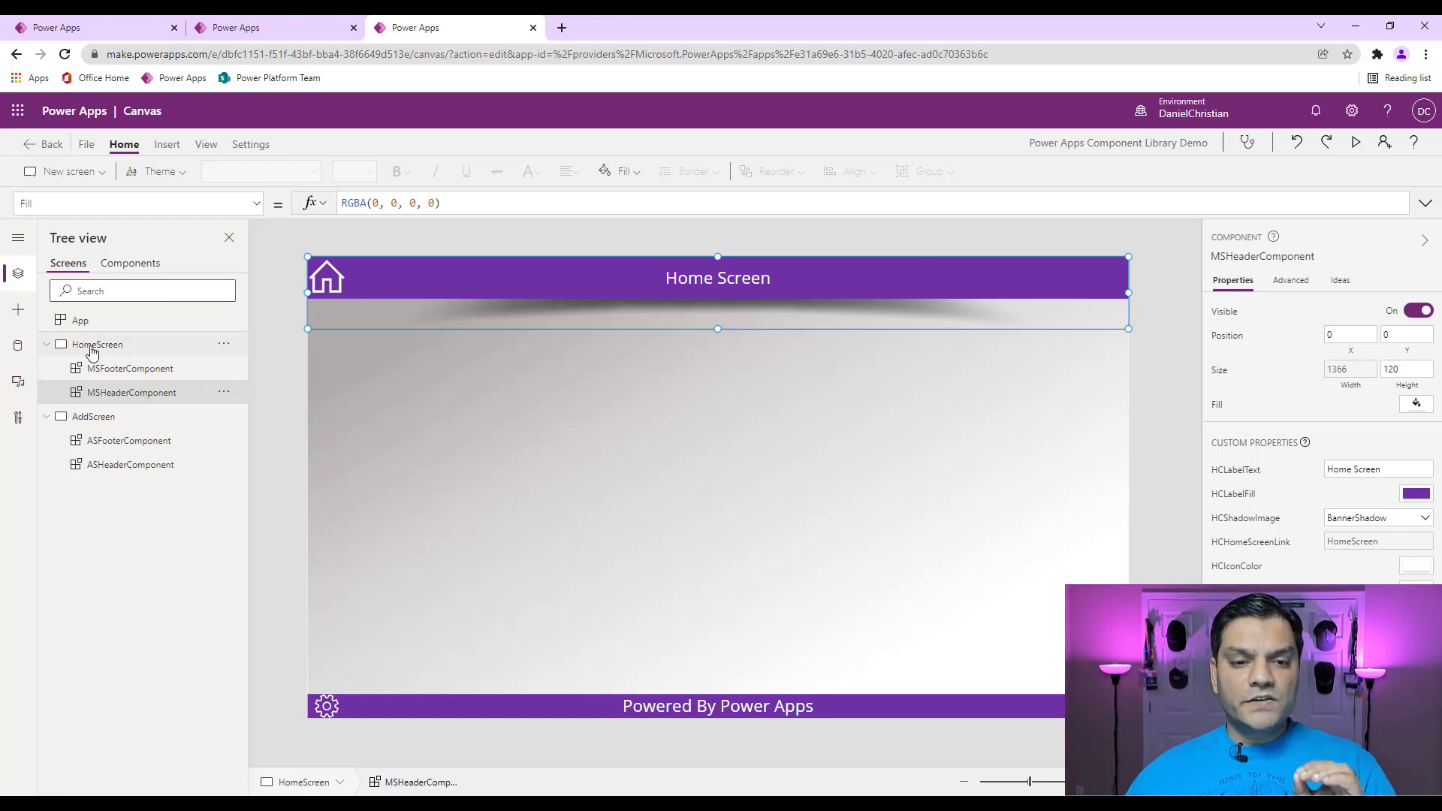
Create an editable local copy of HomeScreen's MSHeaderComponent in the app, and delete that copied component.
click(223, 392)
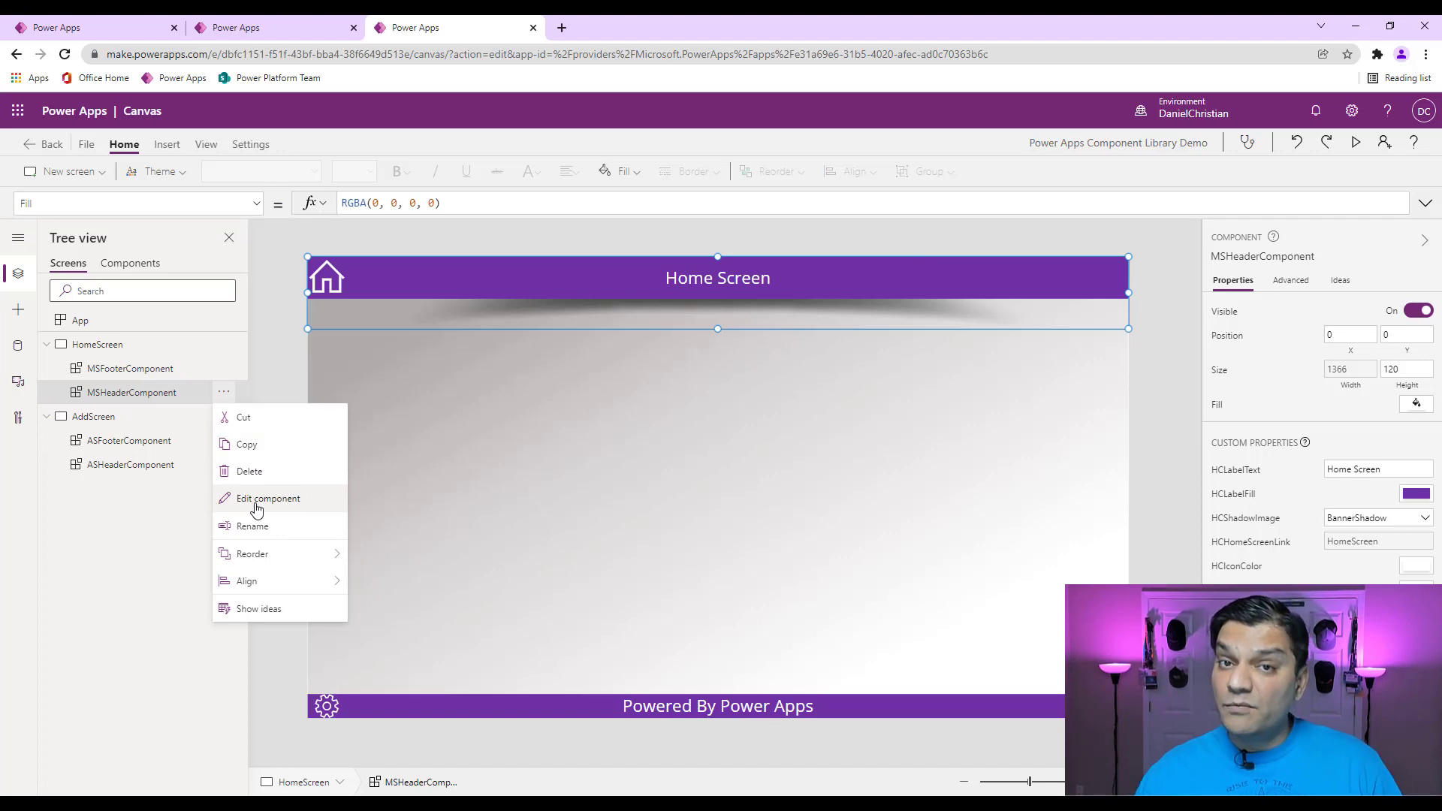
click(256, 508)
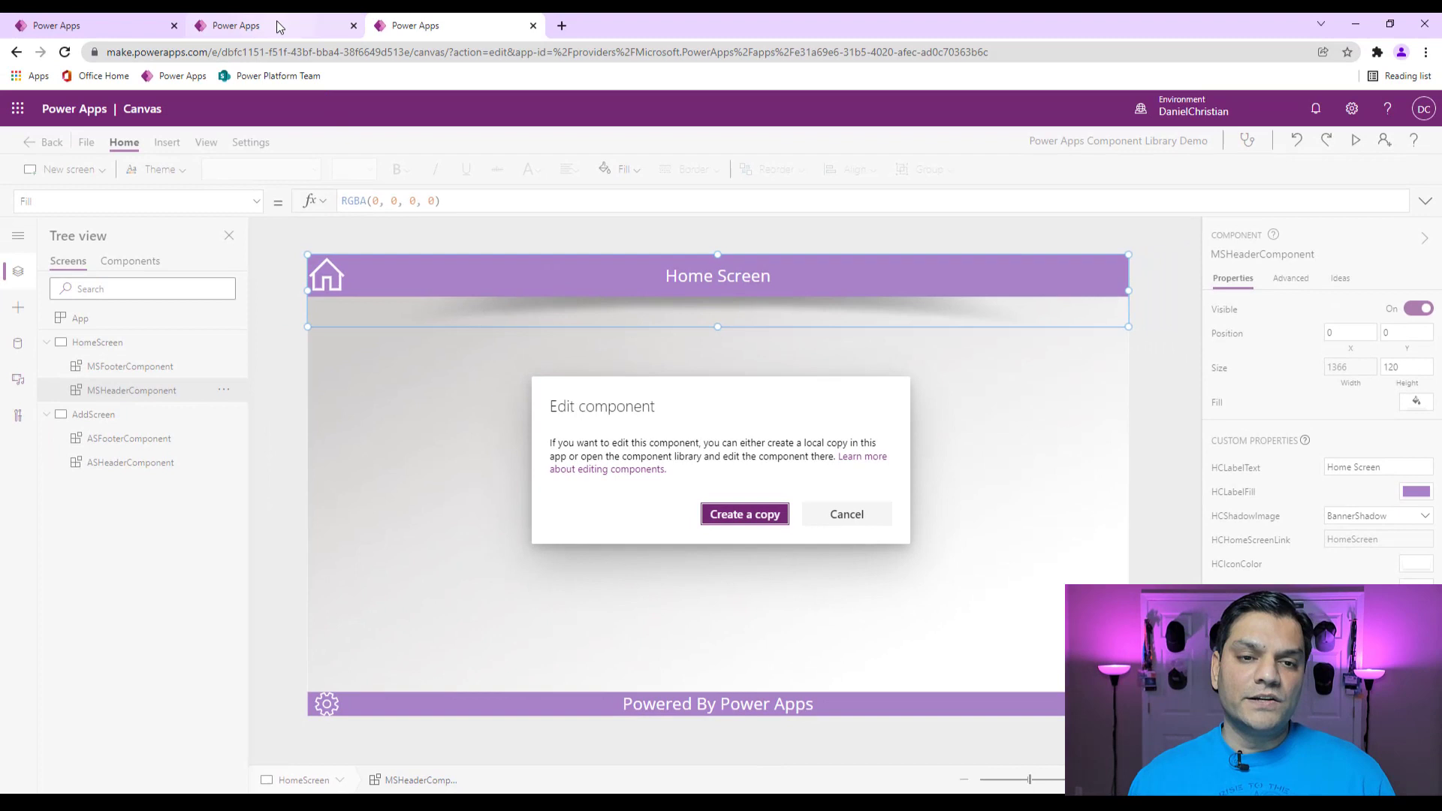
click(278, 27)
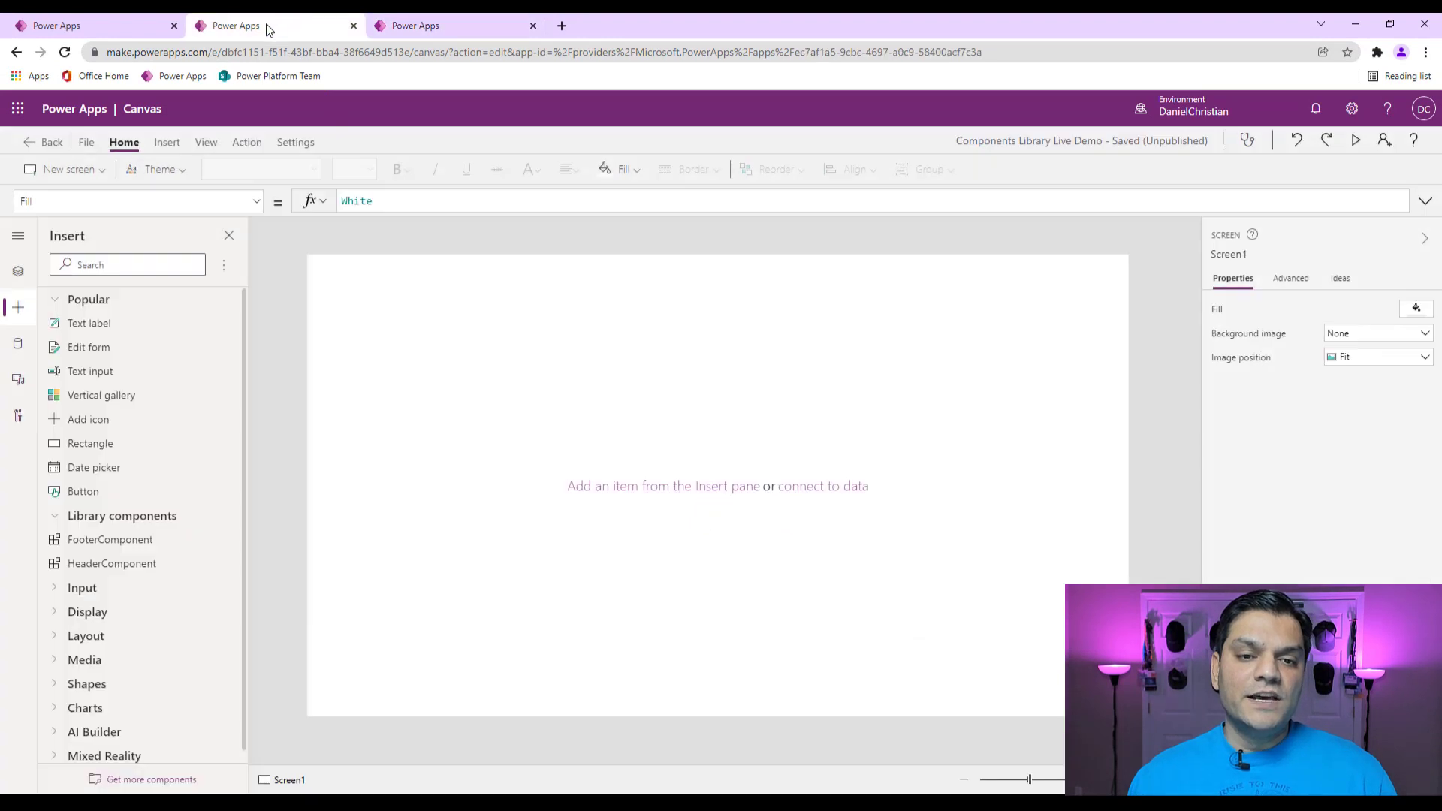
click(120, 26)
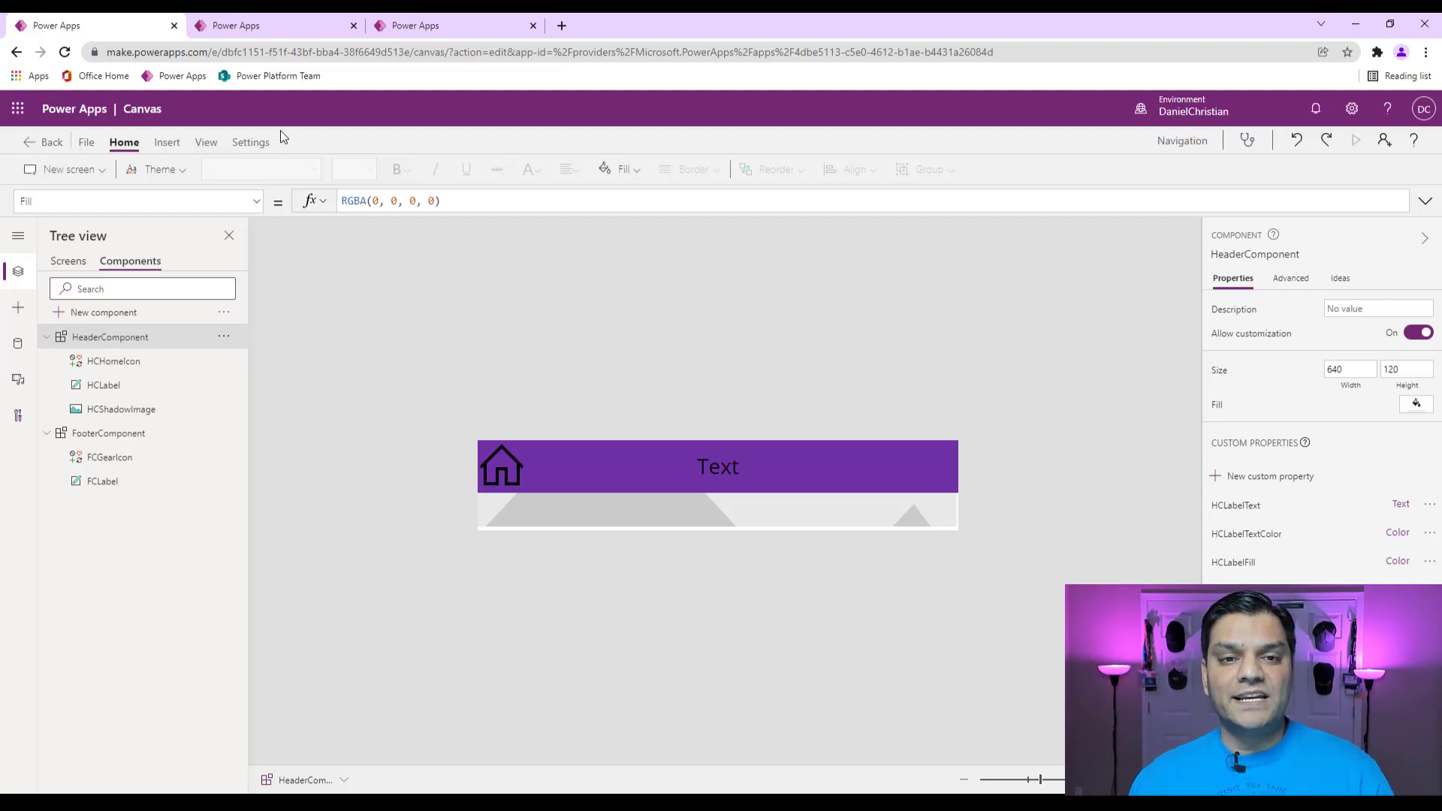
click(300, 34)
click(388, 30)
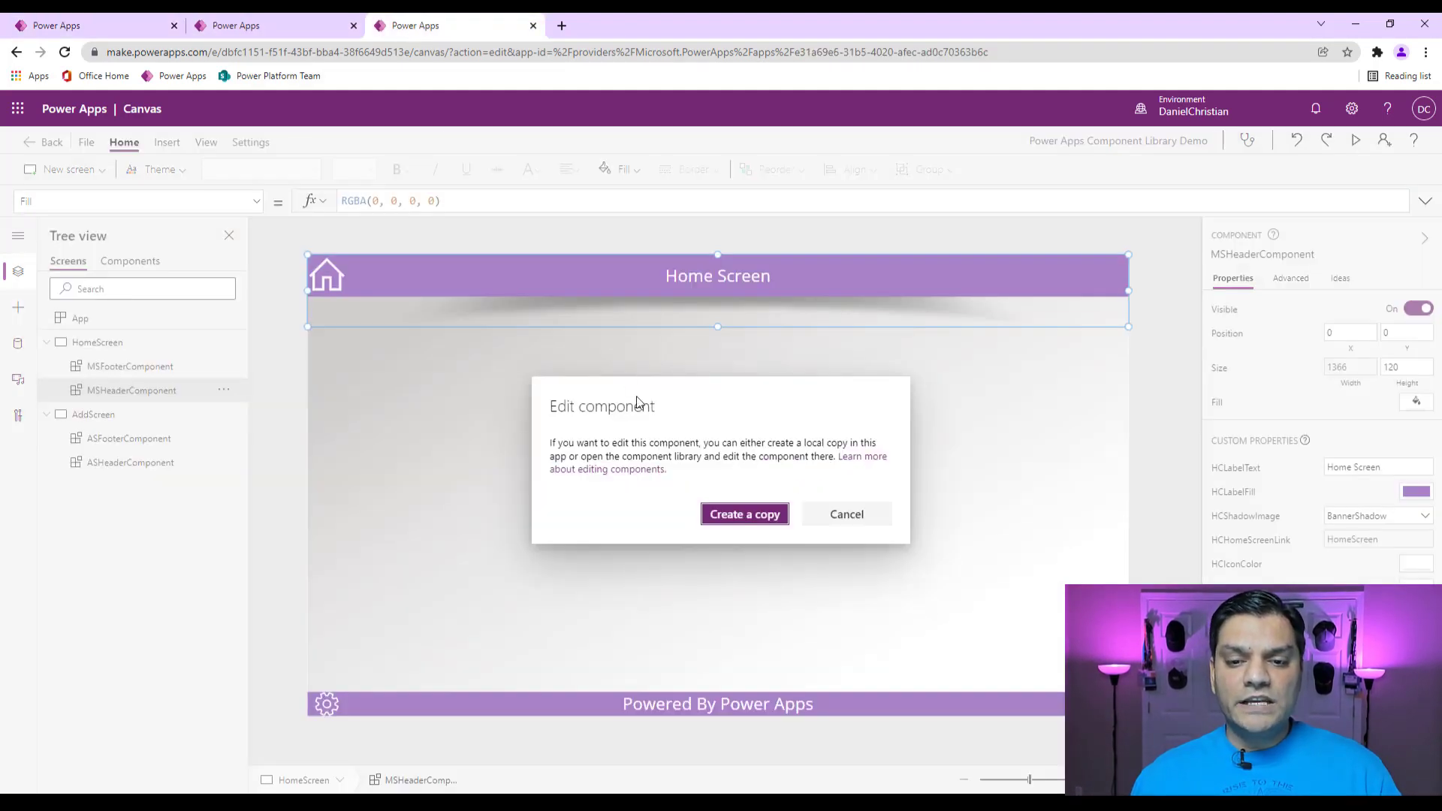
click(745, 515)
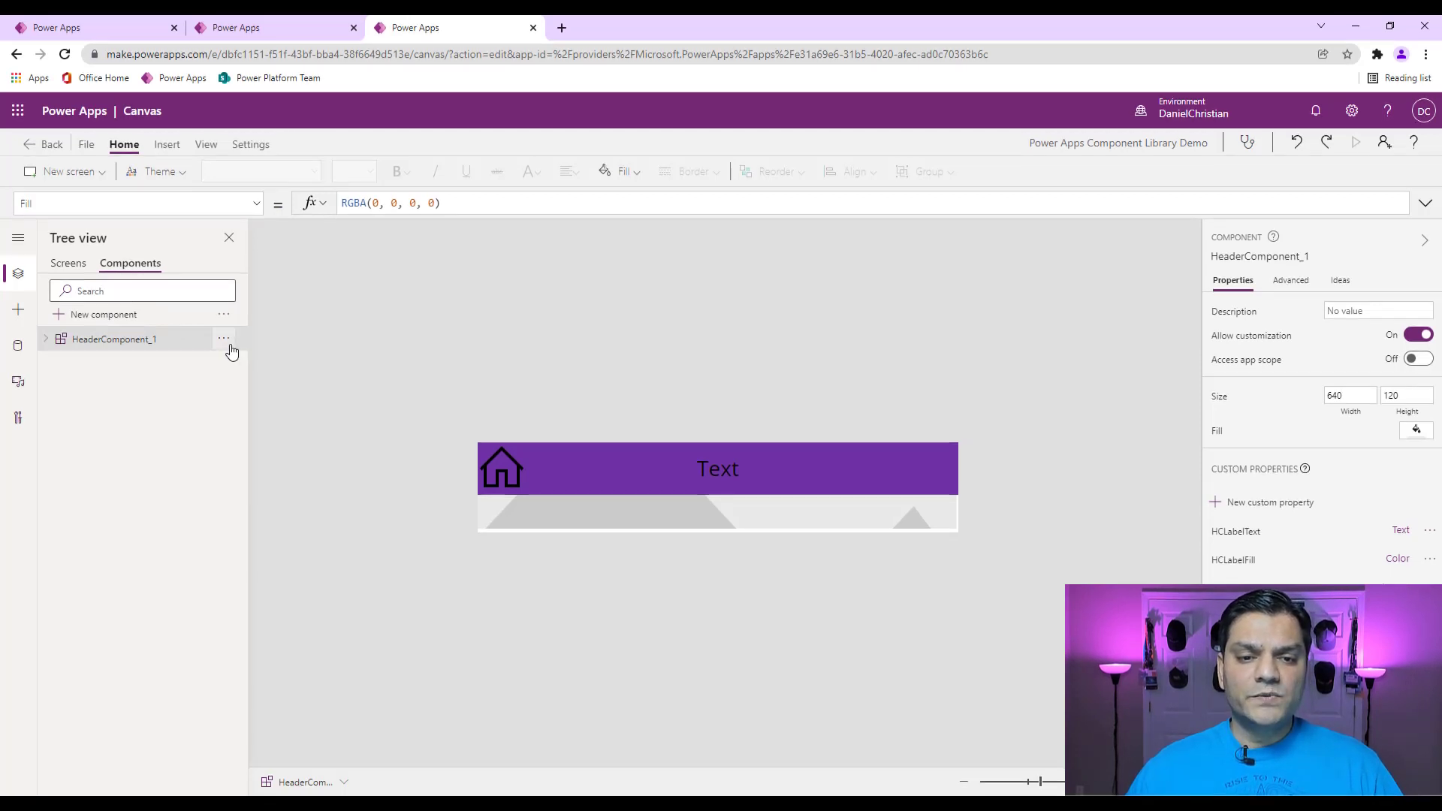
click(224, 339)
click(248, 415)
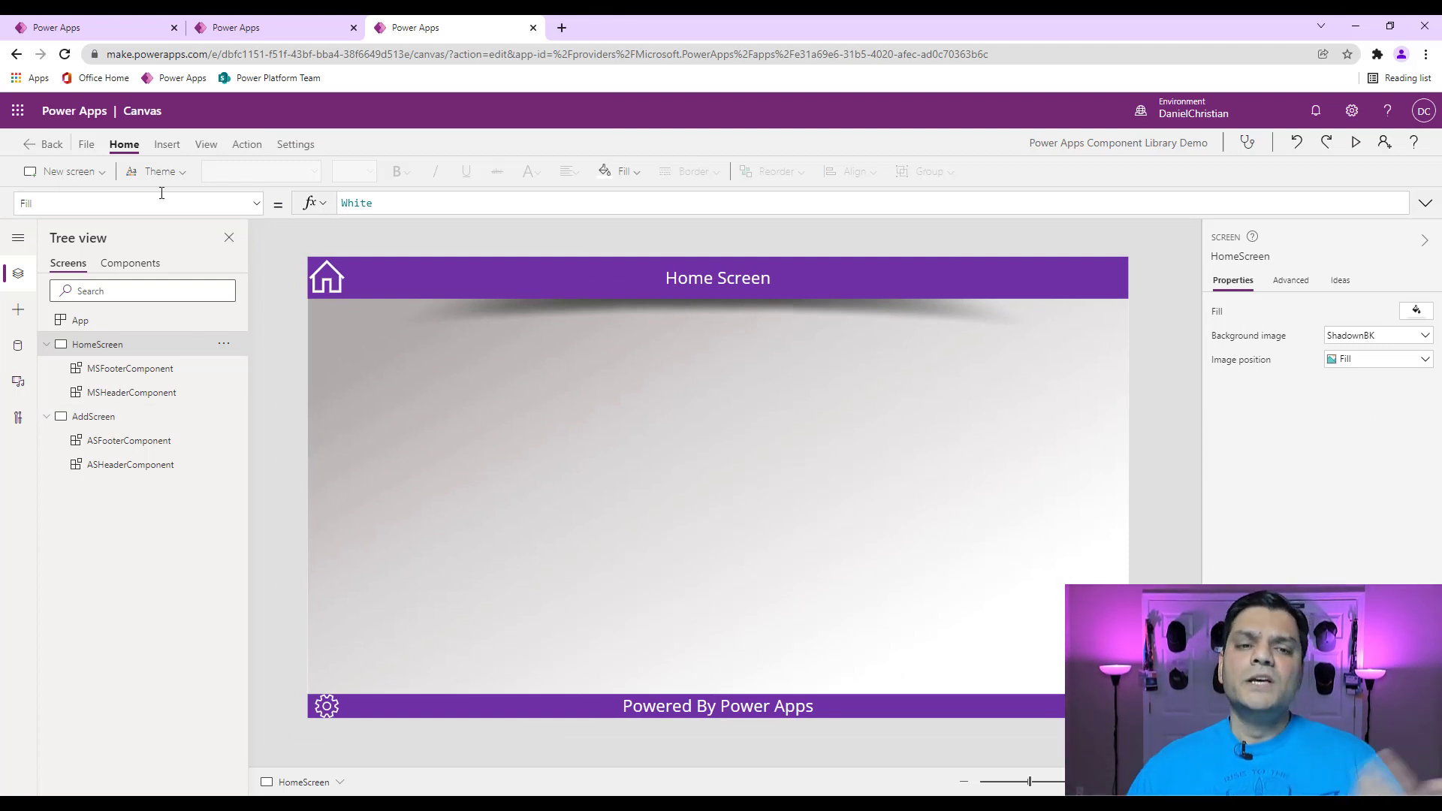
In the Navigation library, set the font size of HeaderComponent's HCLabel to 22.
click(93, 25)
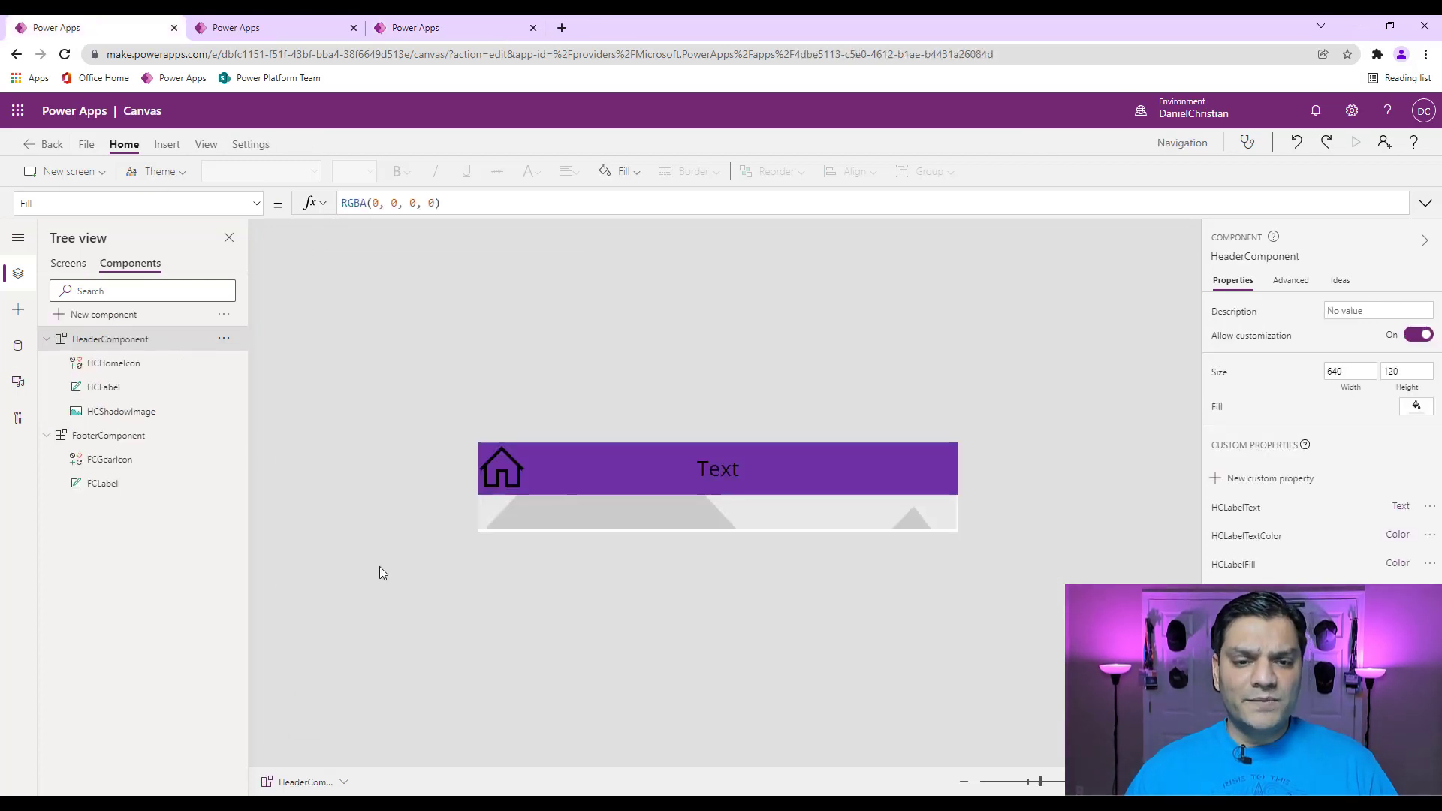
click(552, 484)
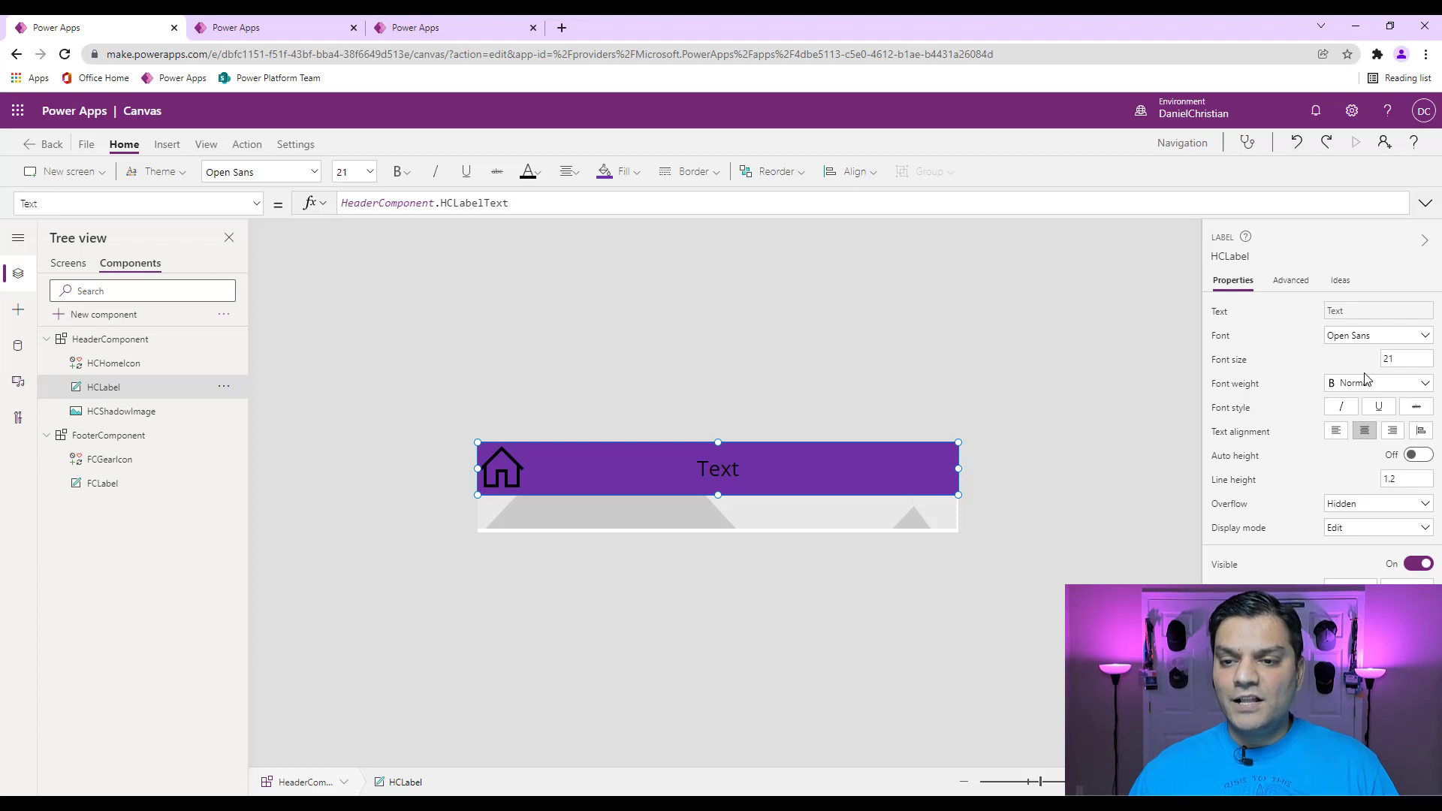
click(1408, 358)
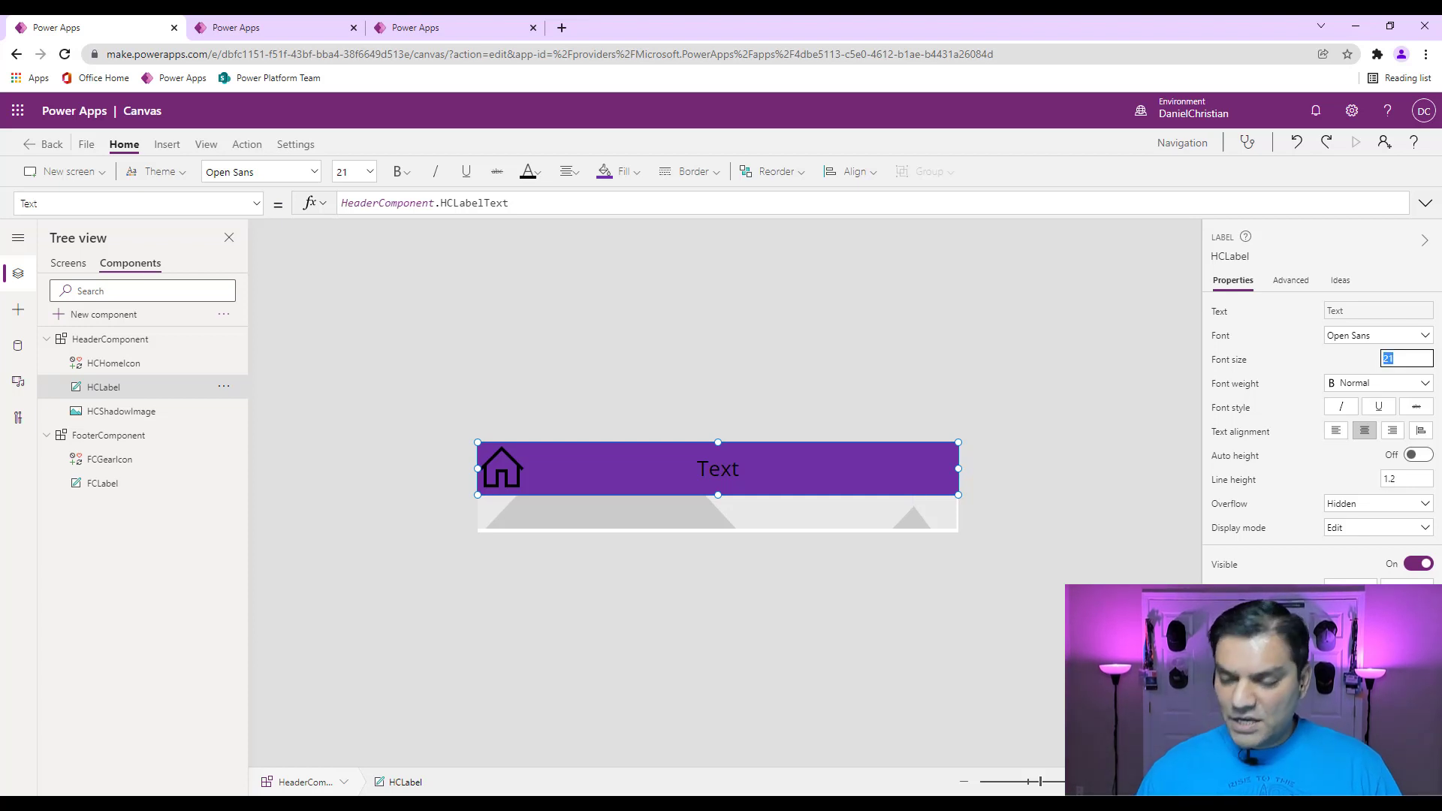
text(22)
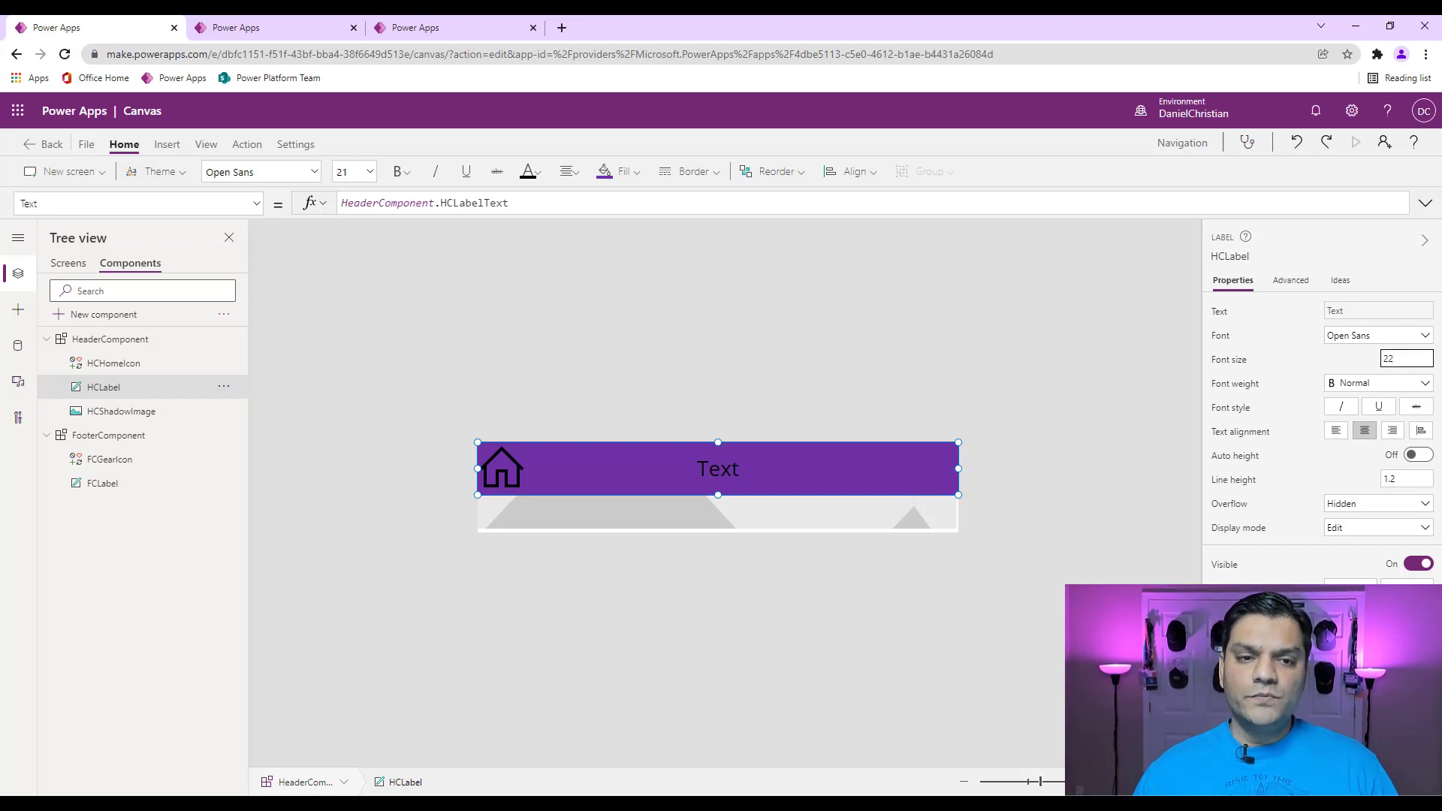
Save the Navigation component library and publish this version.
click(98, 154)
click(87, 145)
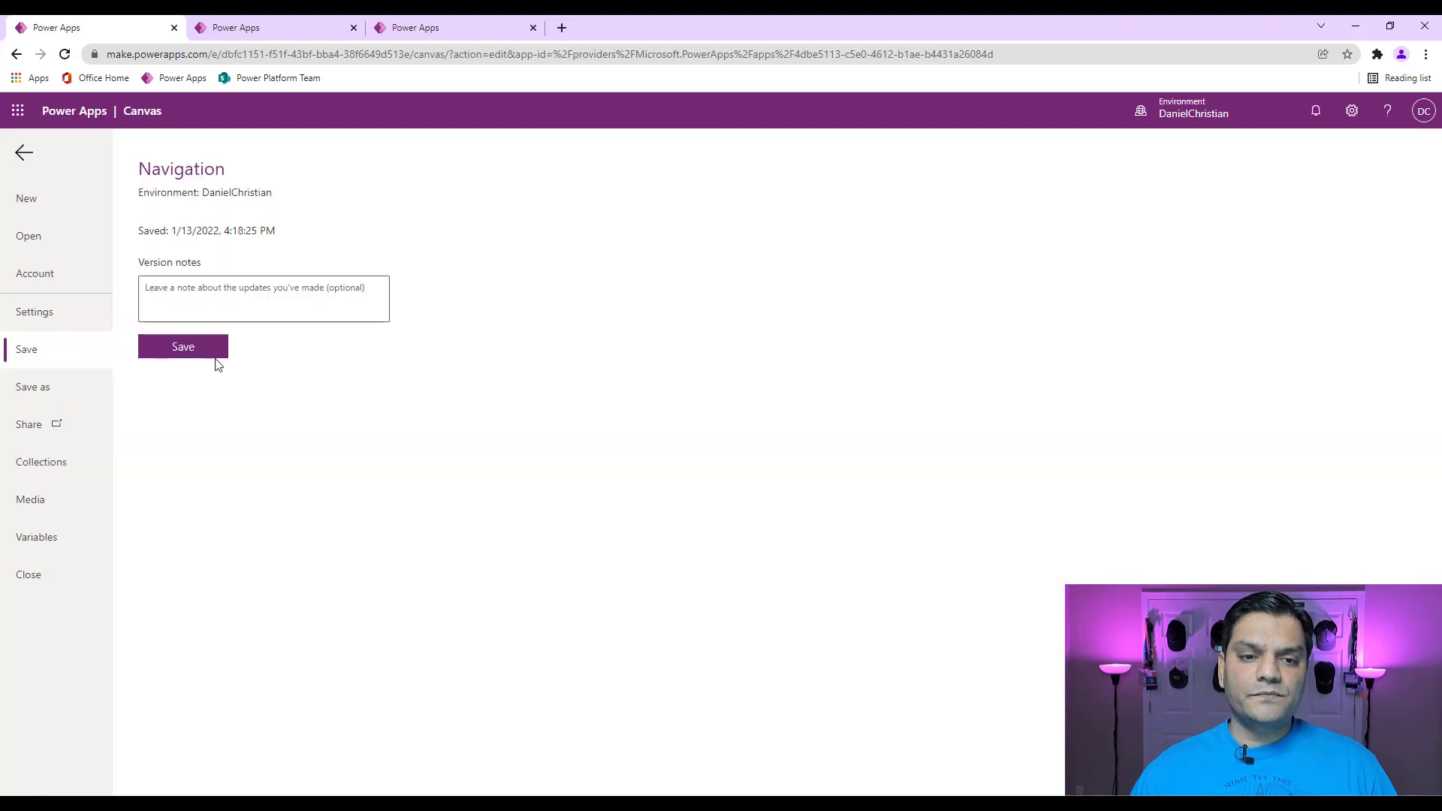
click(215, 353)
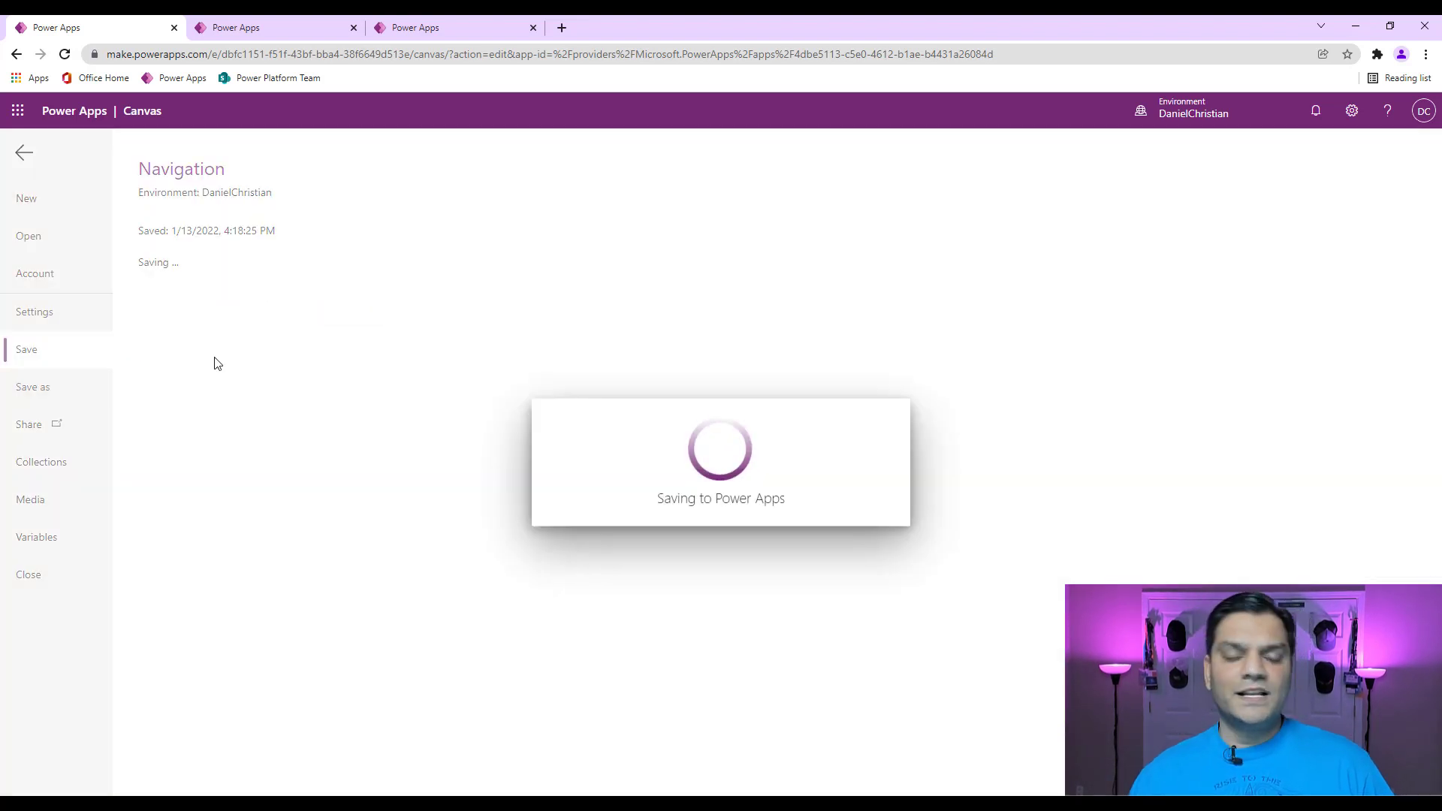
click(216, 314)
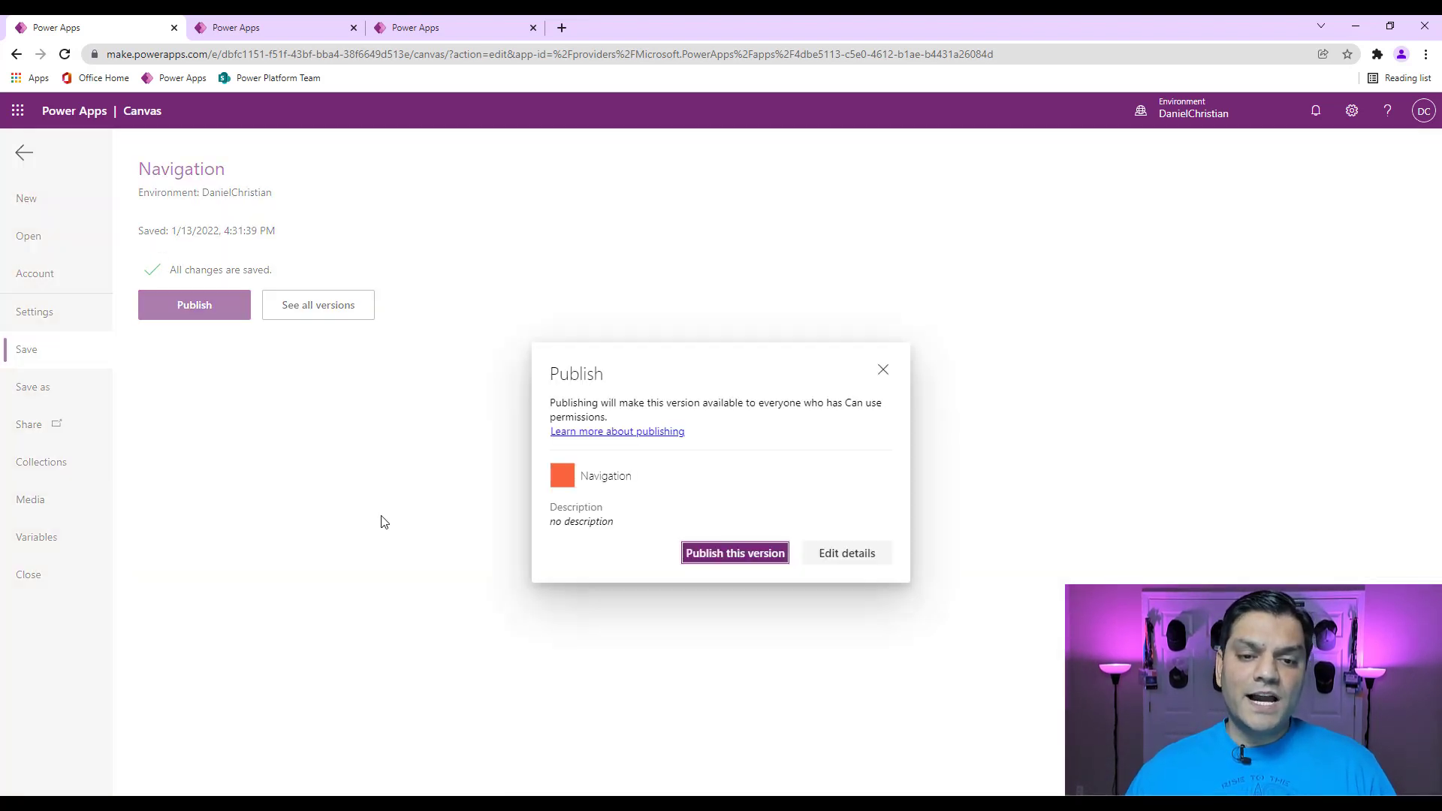
click(734, 557)
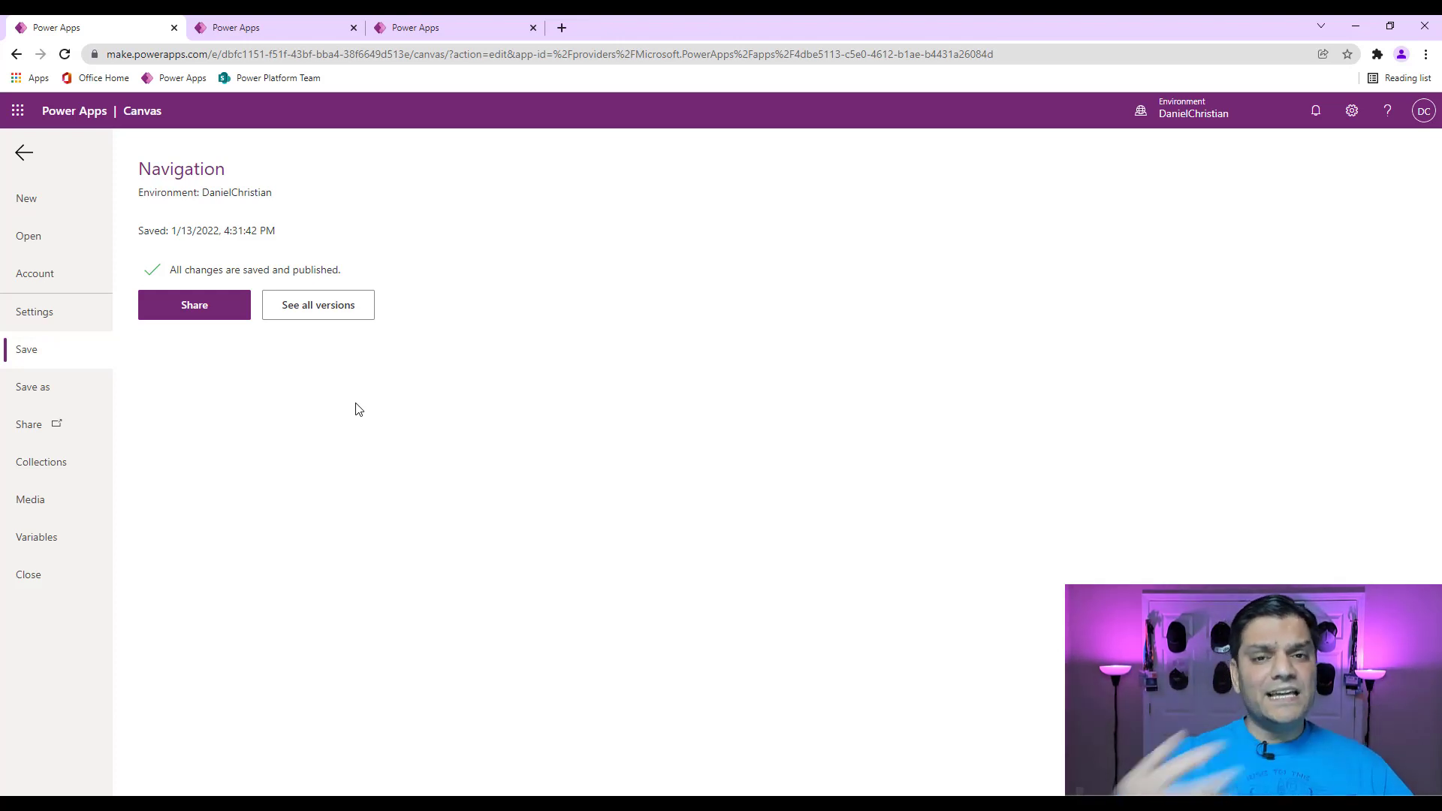
Switch to the Power Apps Component Library Demo app, check for component library updates, and apply the Navigation update.
click(420, 32)
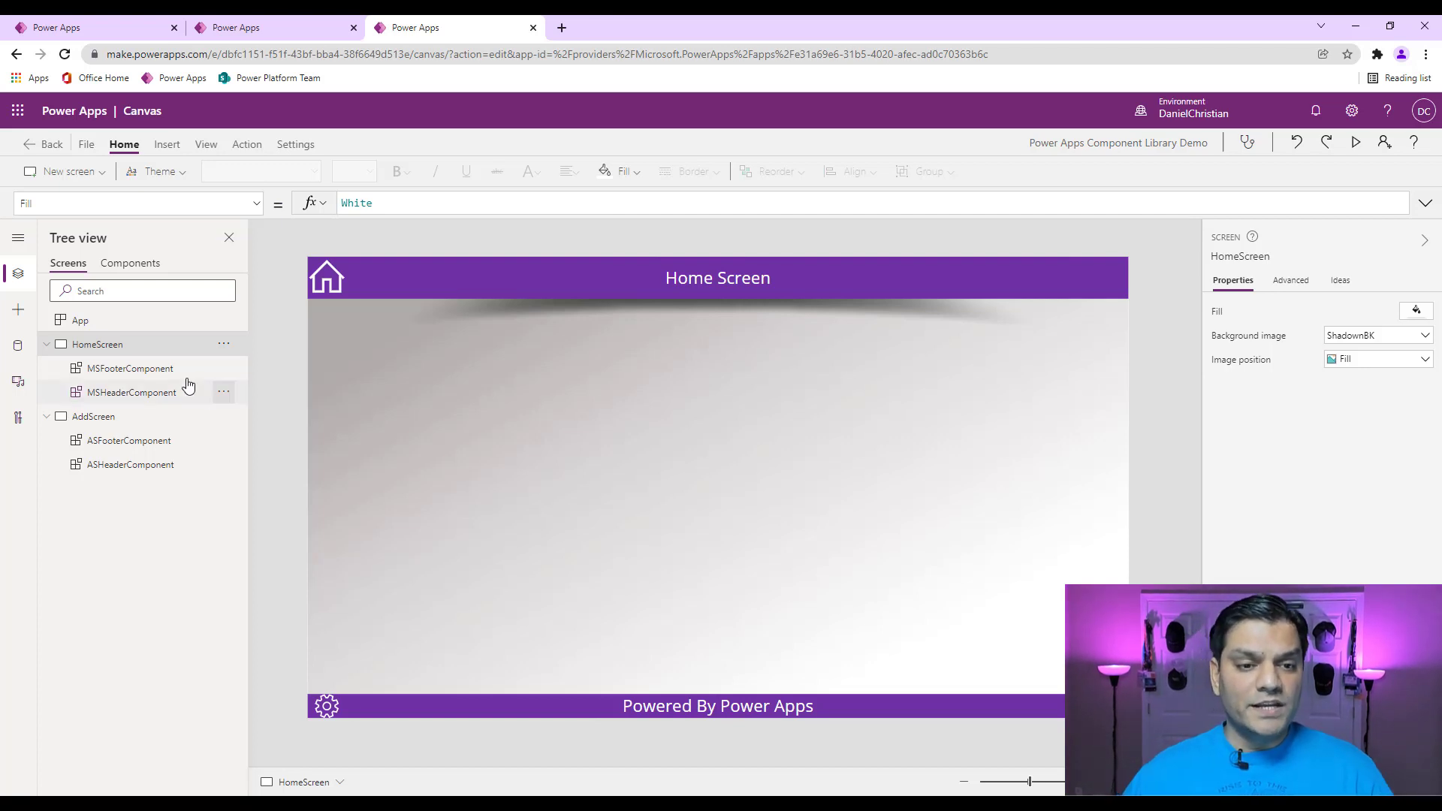
click(26, 316)
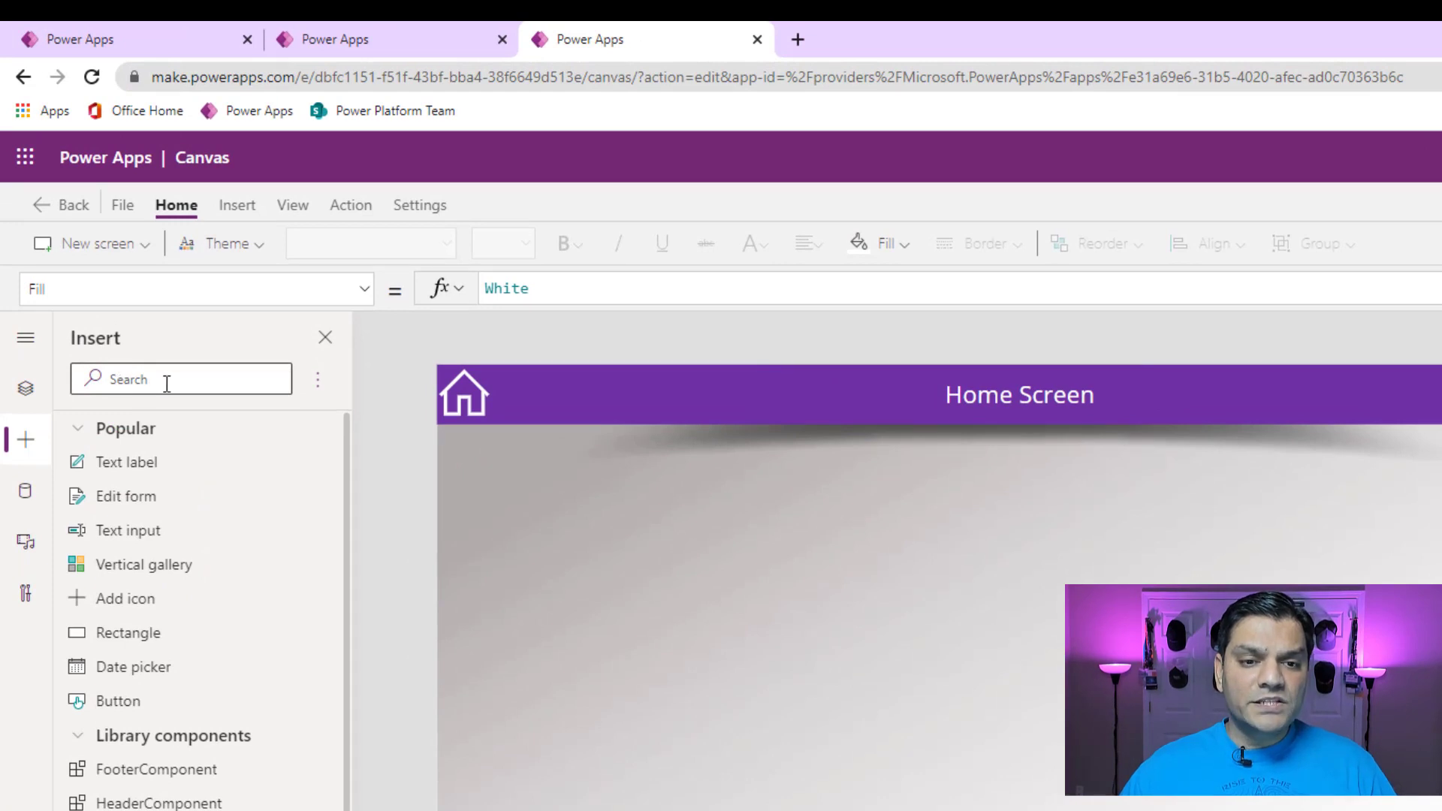
click(319, 384)
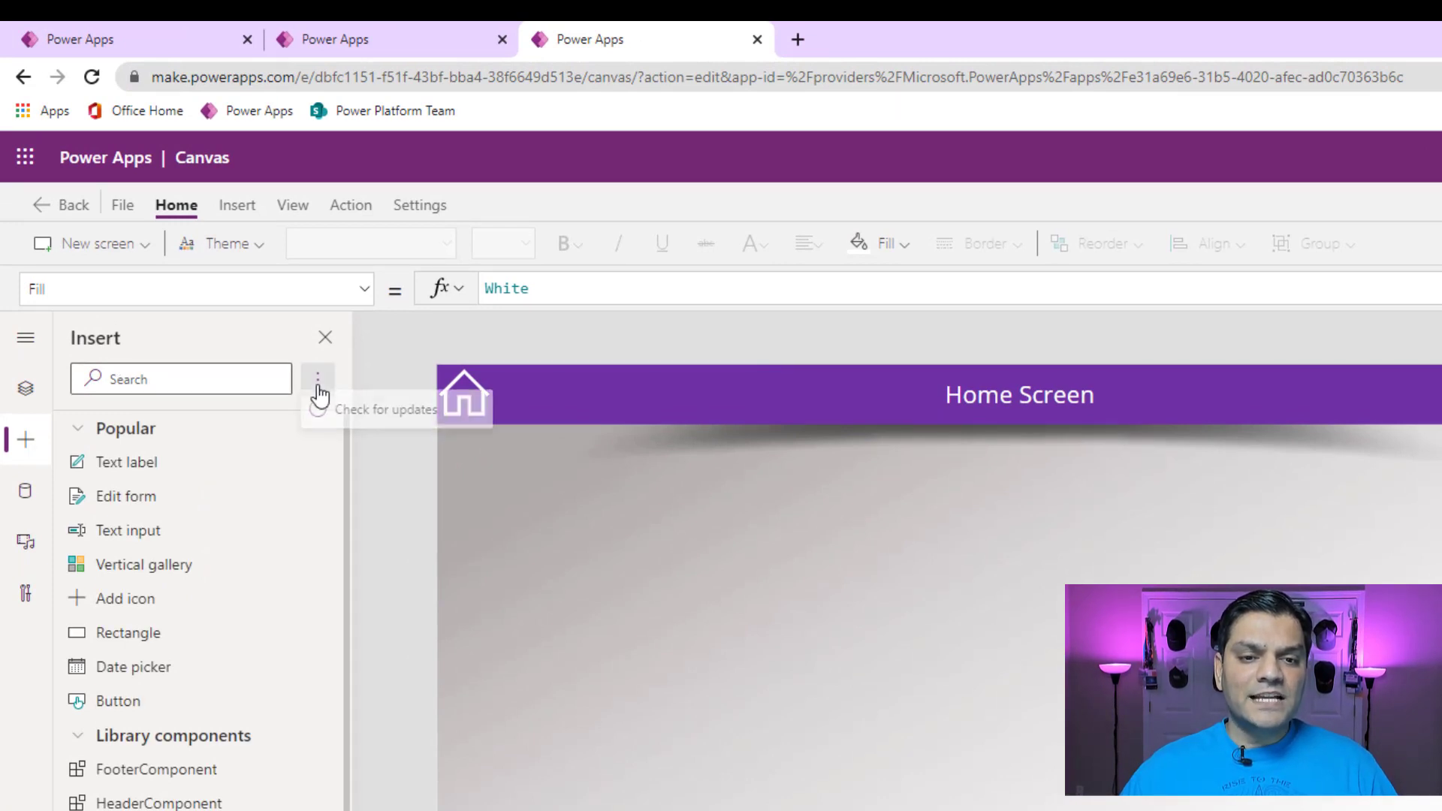
click(344, 419)
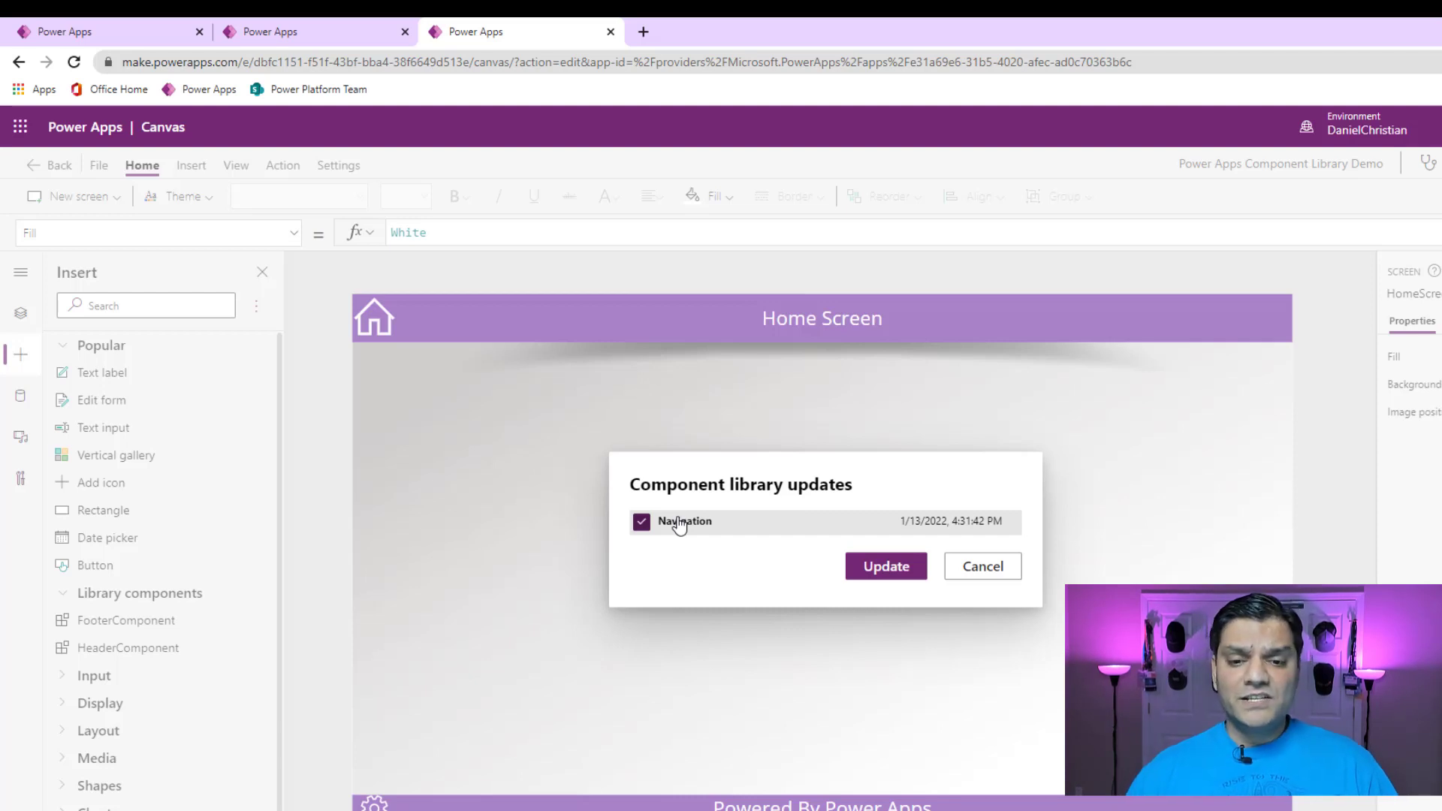
click(907, 573)
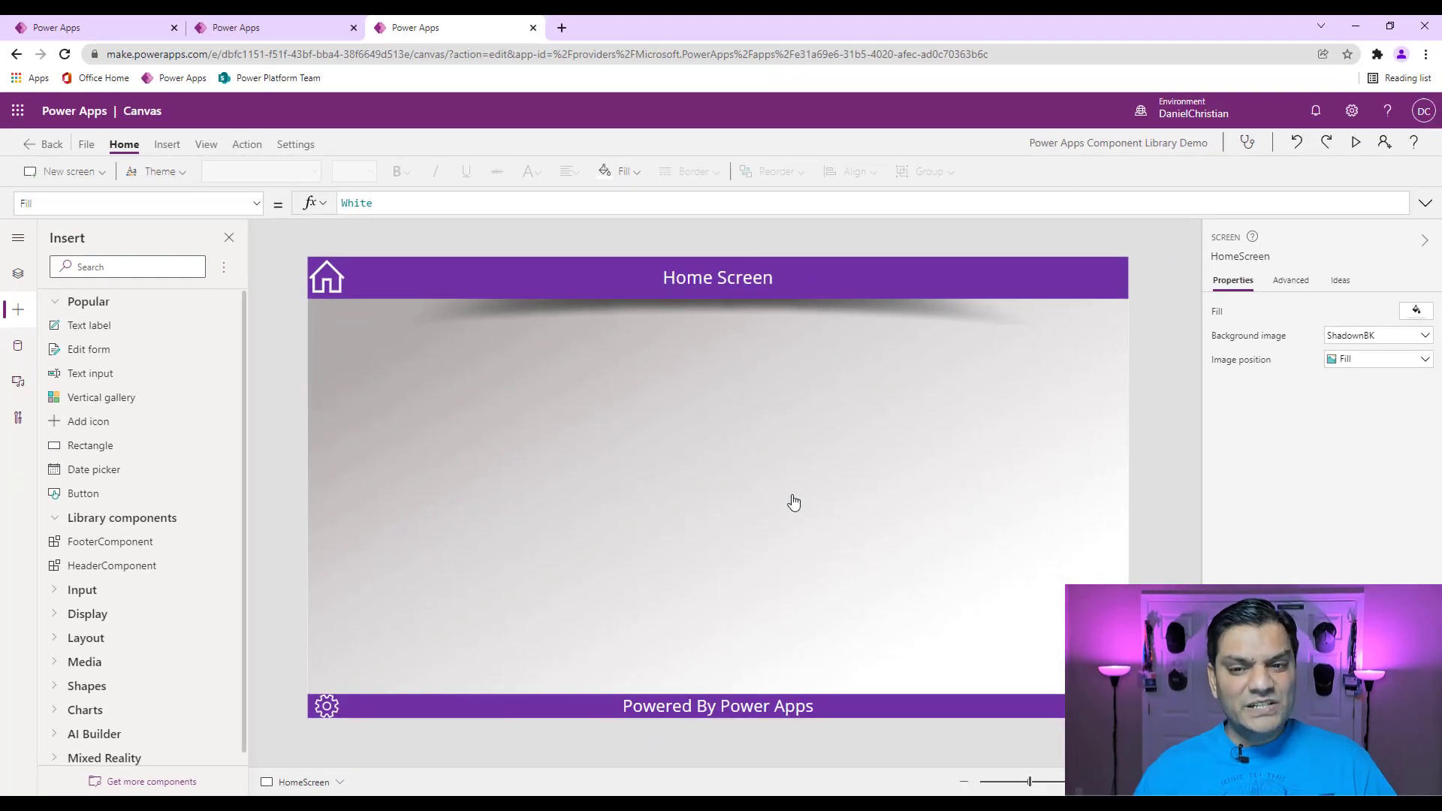
In the Navigation library's HeaderComponent, duplicate HCHomeIcon and place the copy at the header's right end, at X 576, Y 0.
click(128, 25)
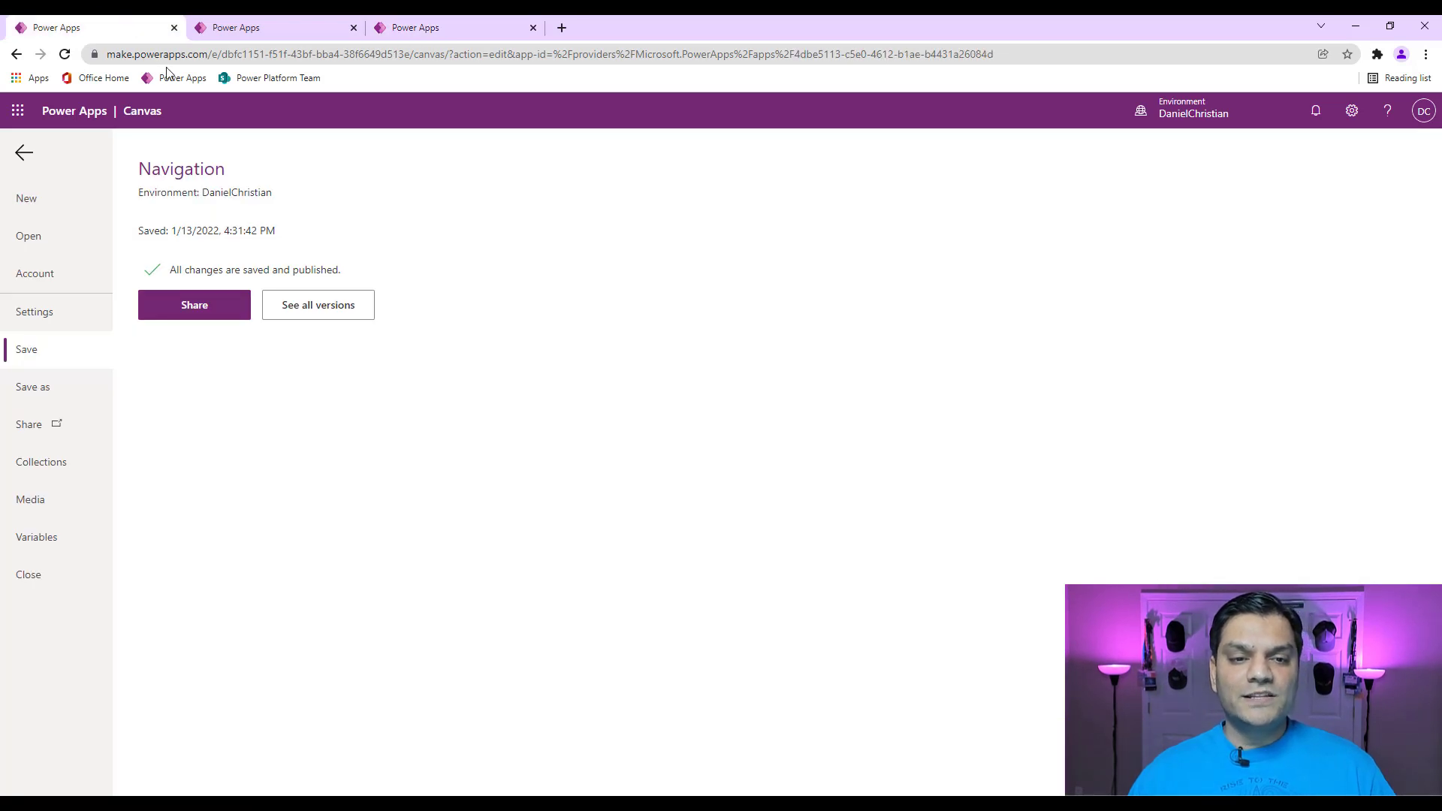
click(24, 152)
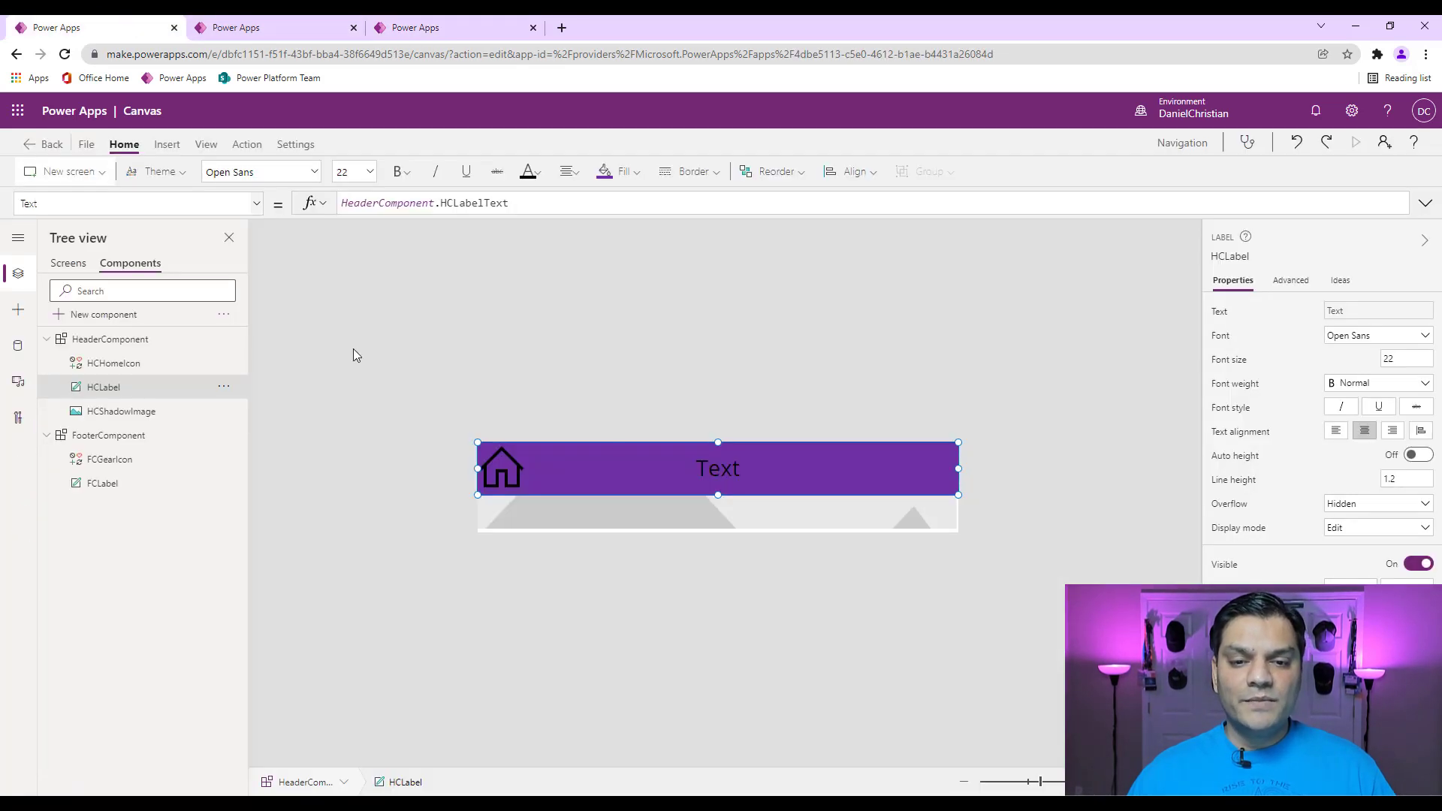
click(168, 147)
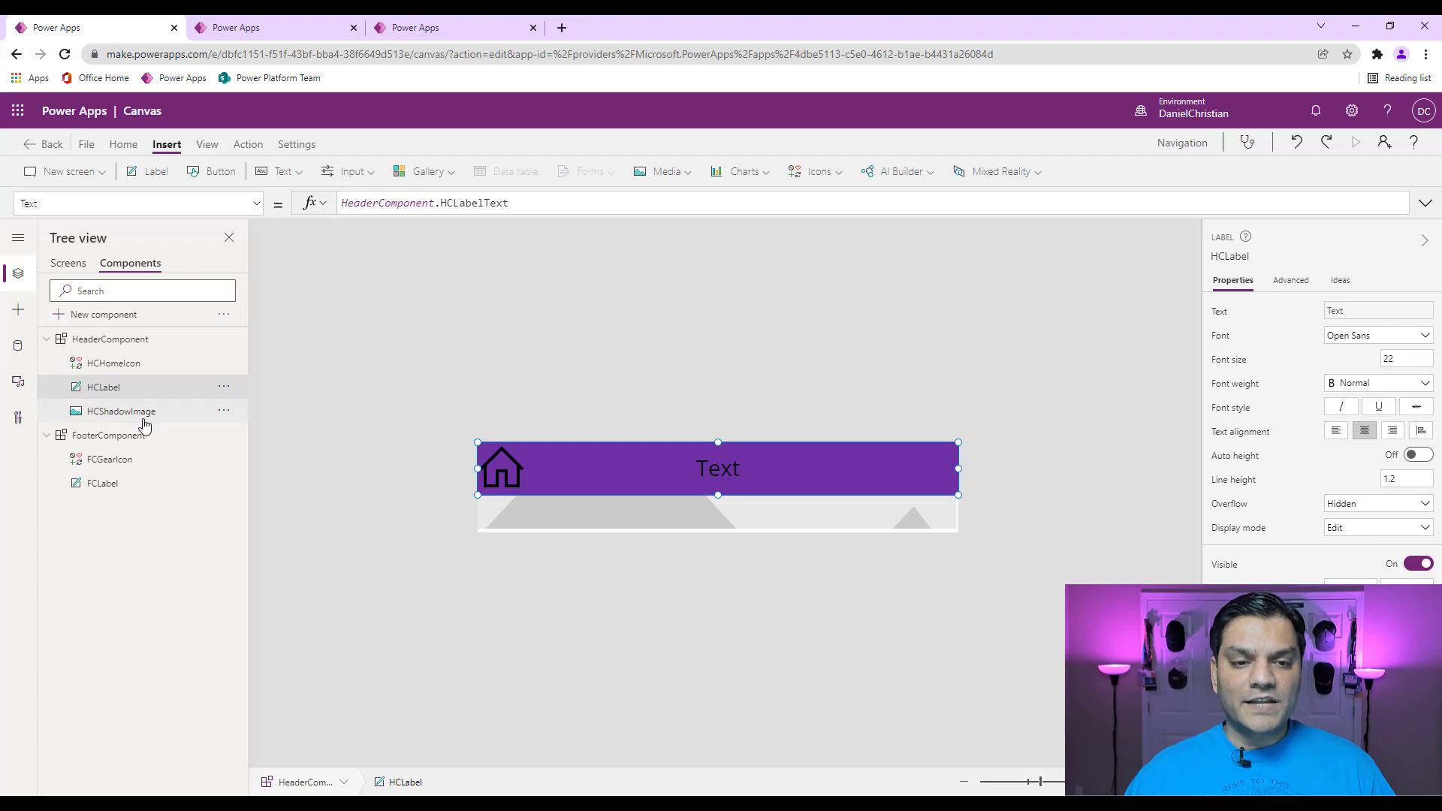
click(549, 400)
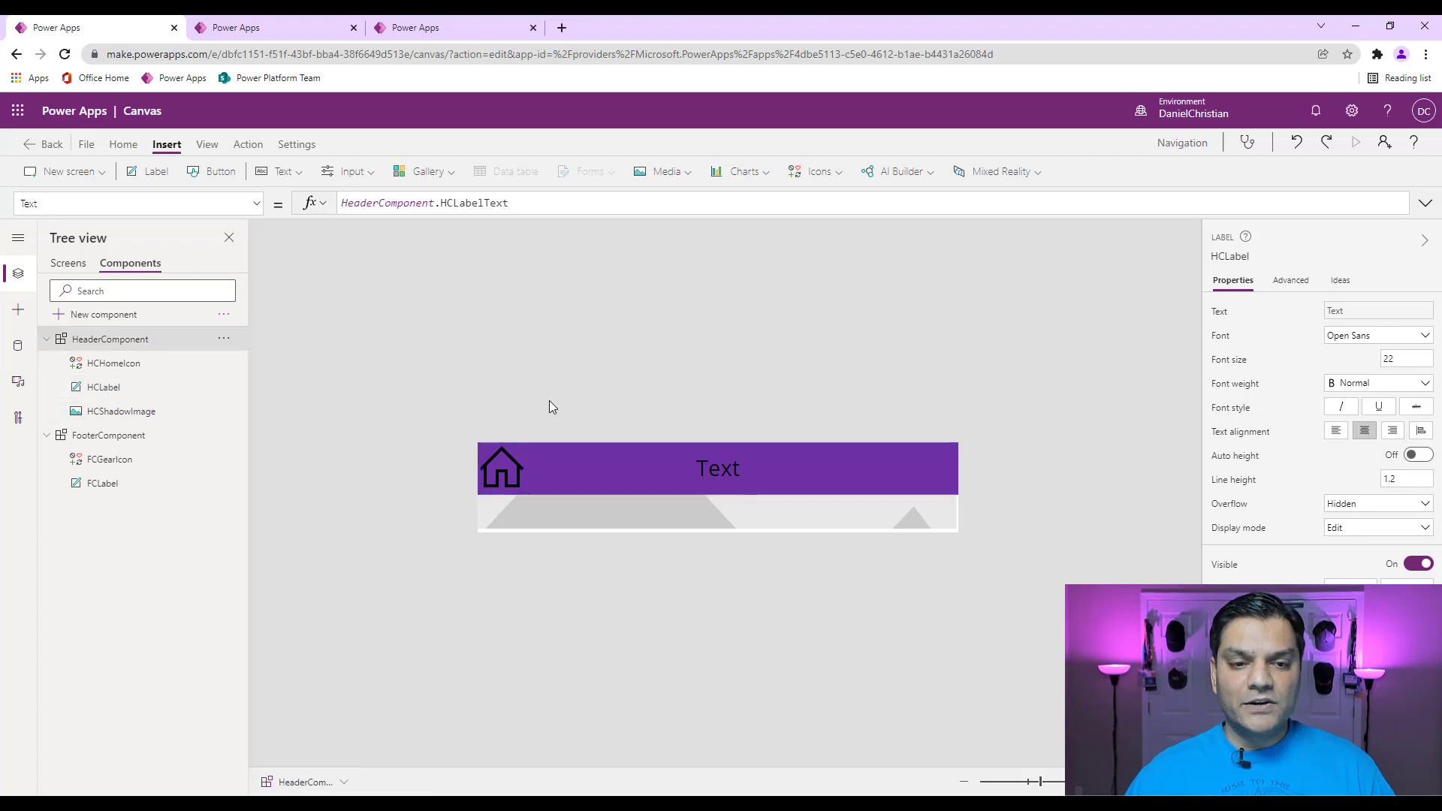
click(117, 368)
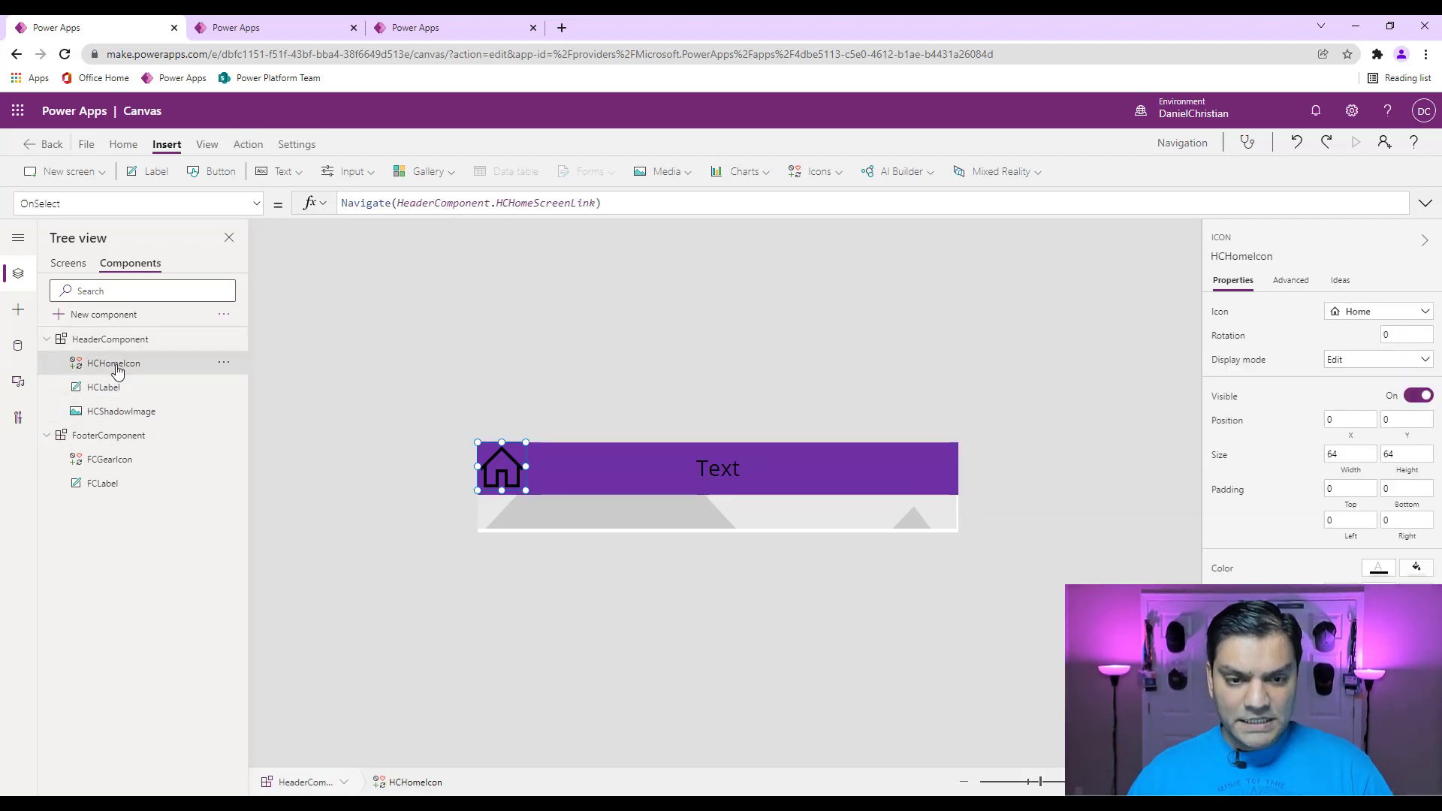
key(ctrl+c)
key(ctrl+v)
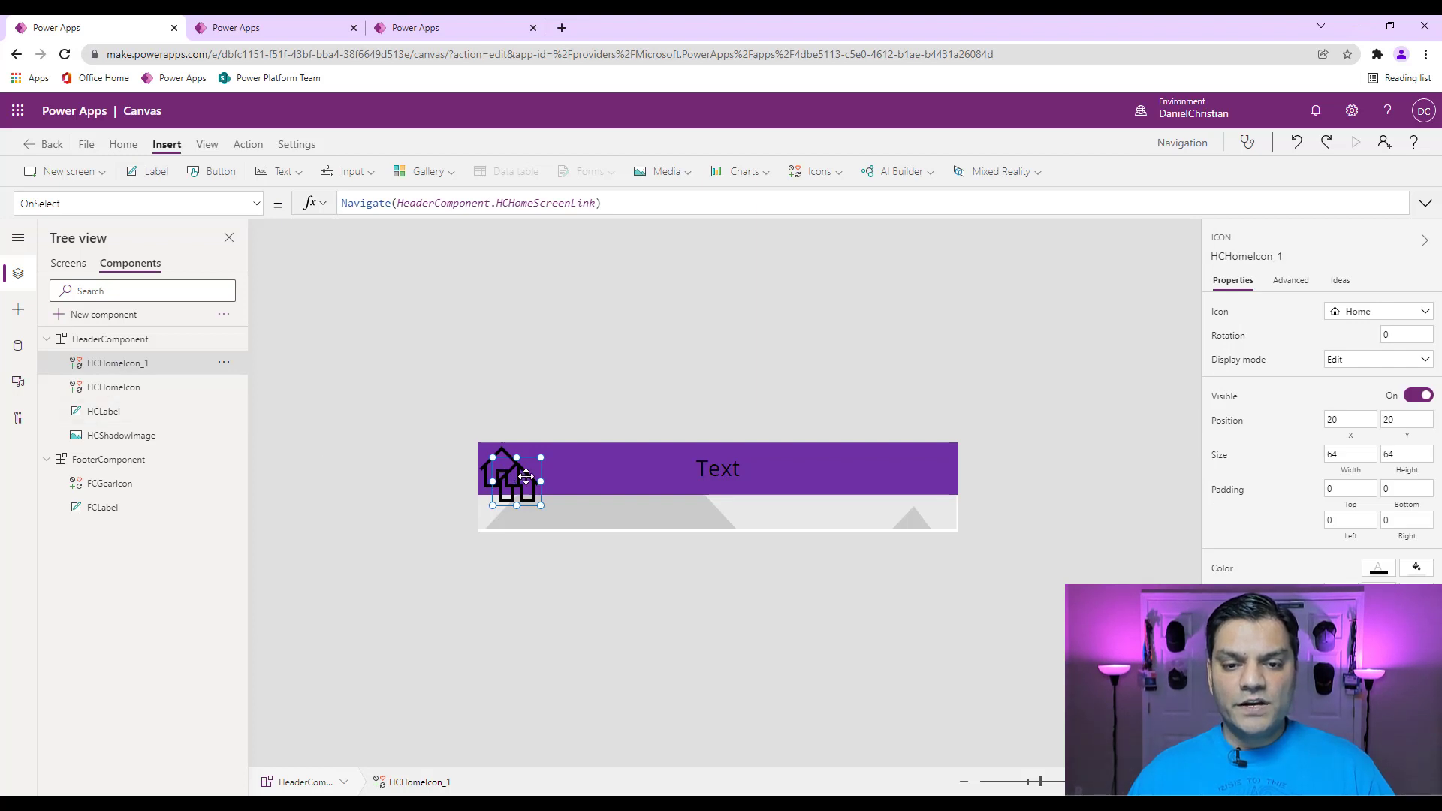
drag(525, 476, 1025, 461)
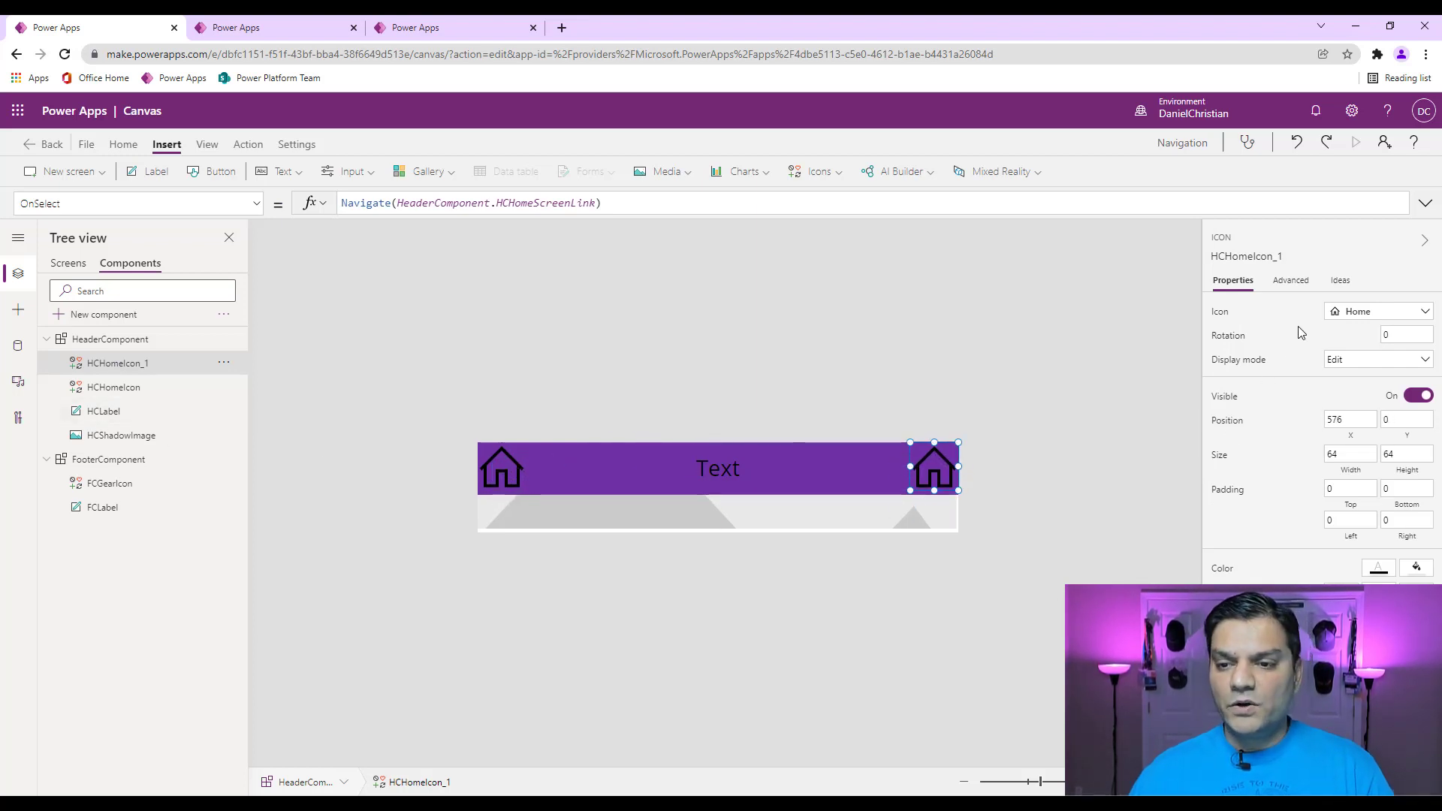
Change the duplicated header icon, HCHomeIcon_1, from a home symbol to a plus symbol.
click(1367, 318)
click(1078, 466)
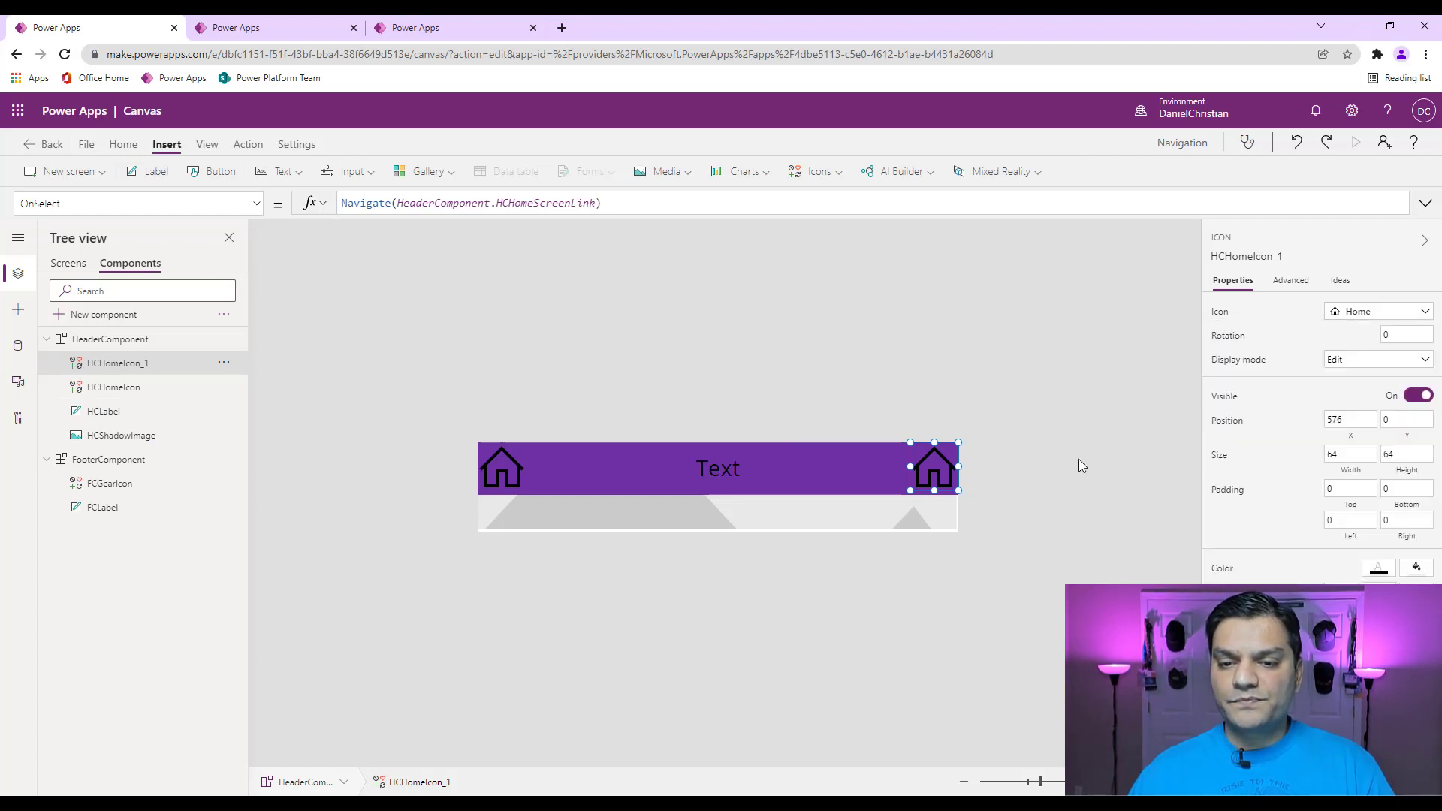
click(1066, 467)
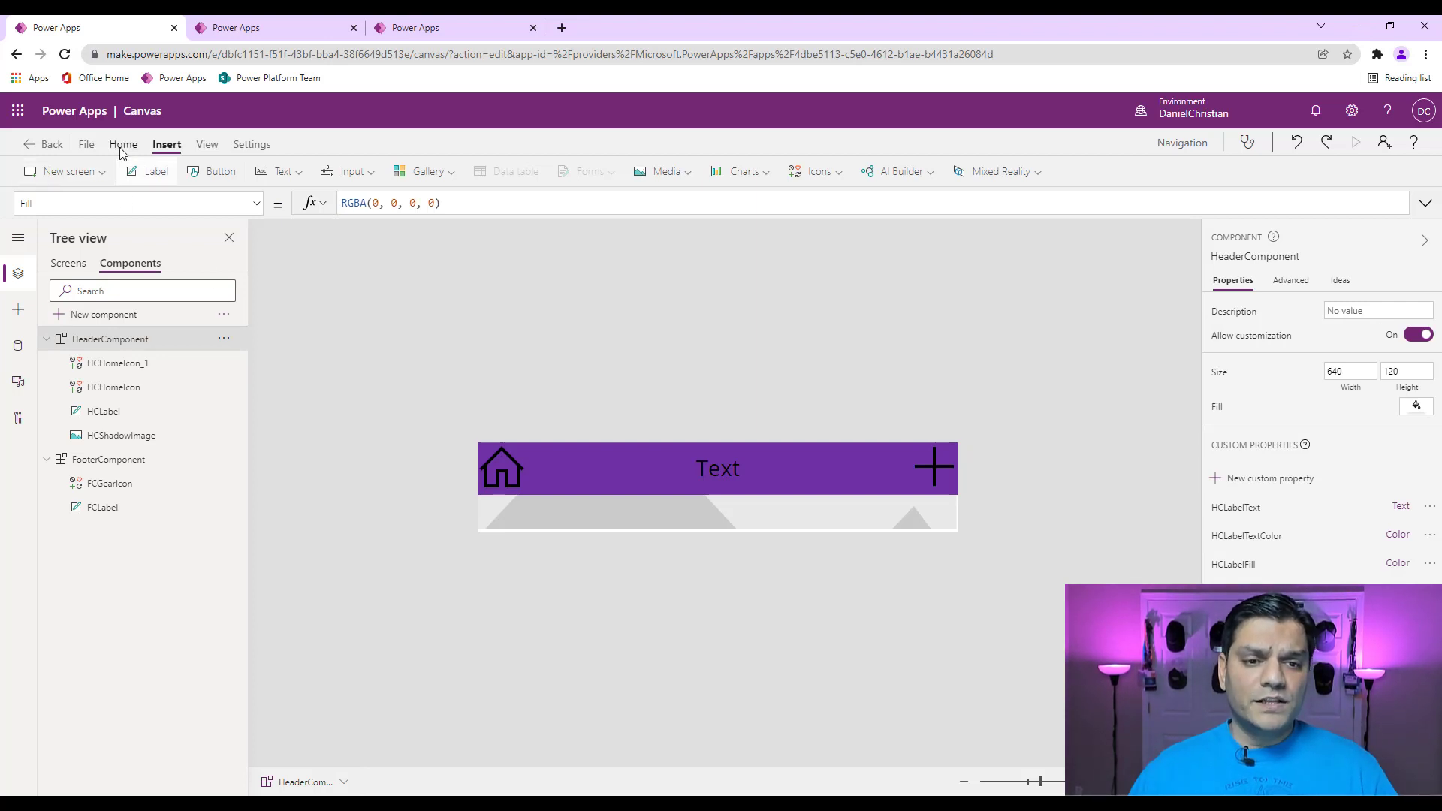
Save the Navigation library with the added header icon and publish this version.
click(86, 144)
click(185, 347)
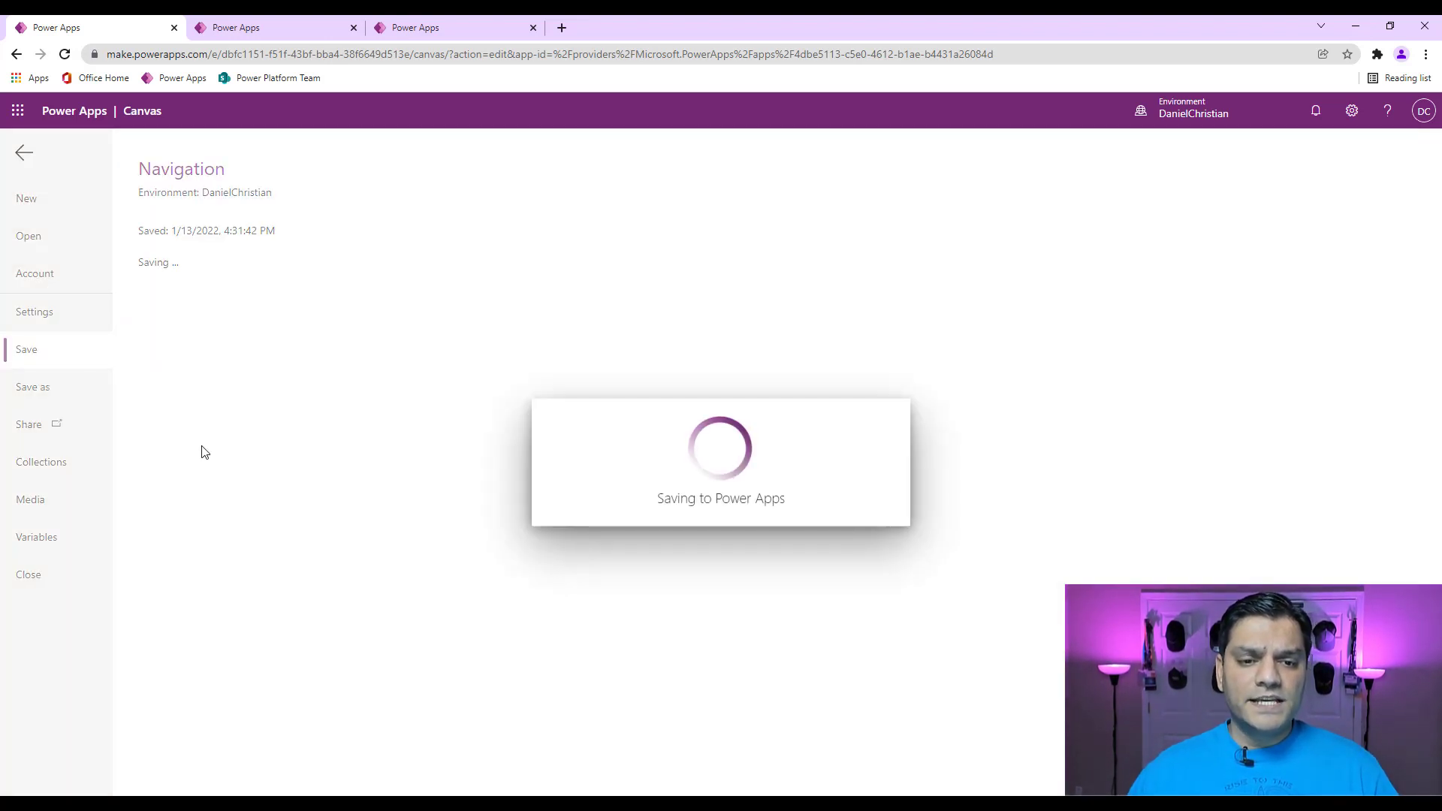
click(236, 307)
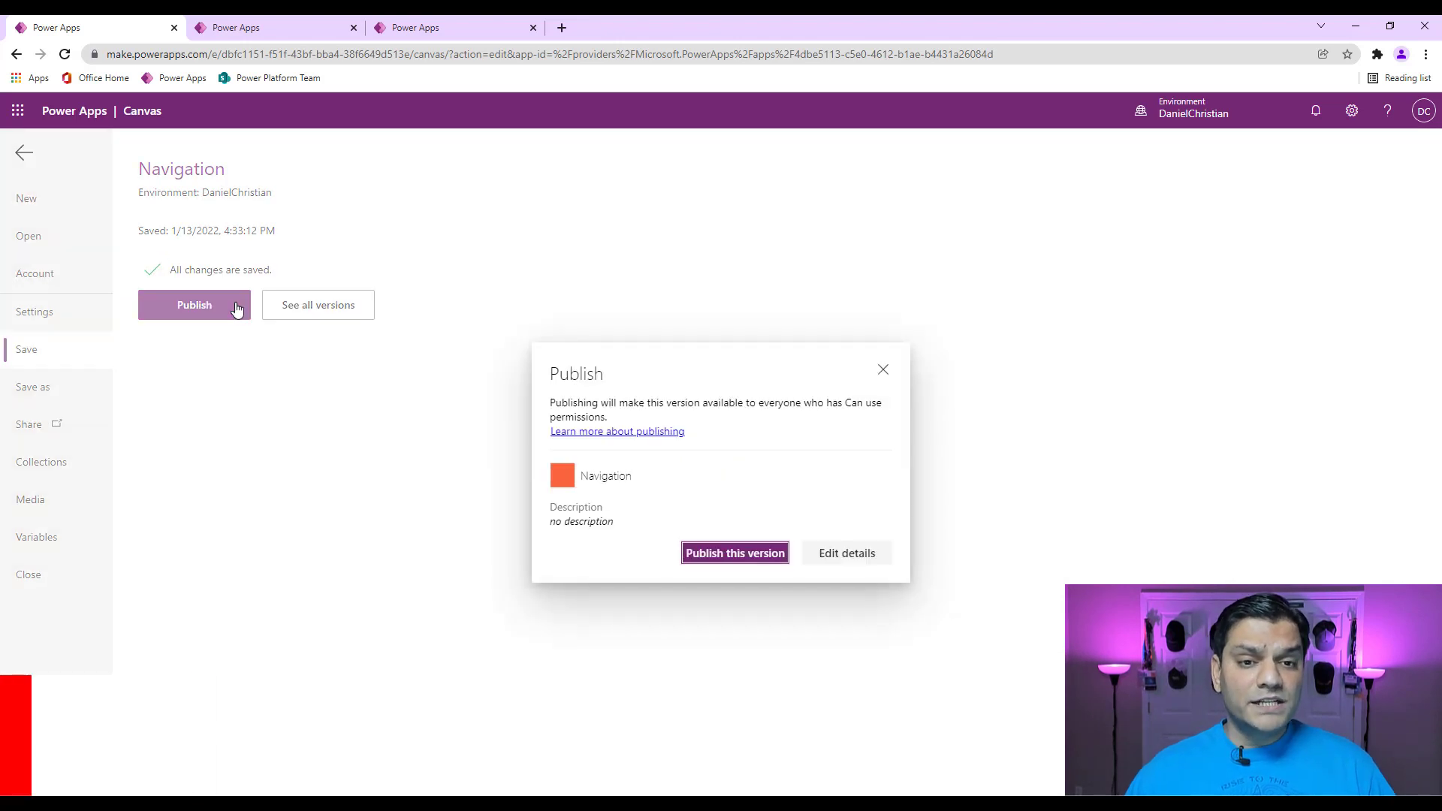
click(717, 549)
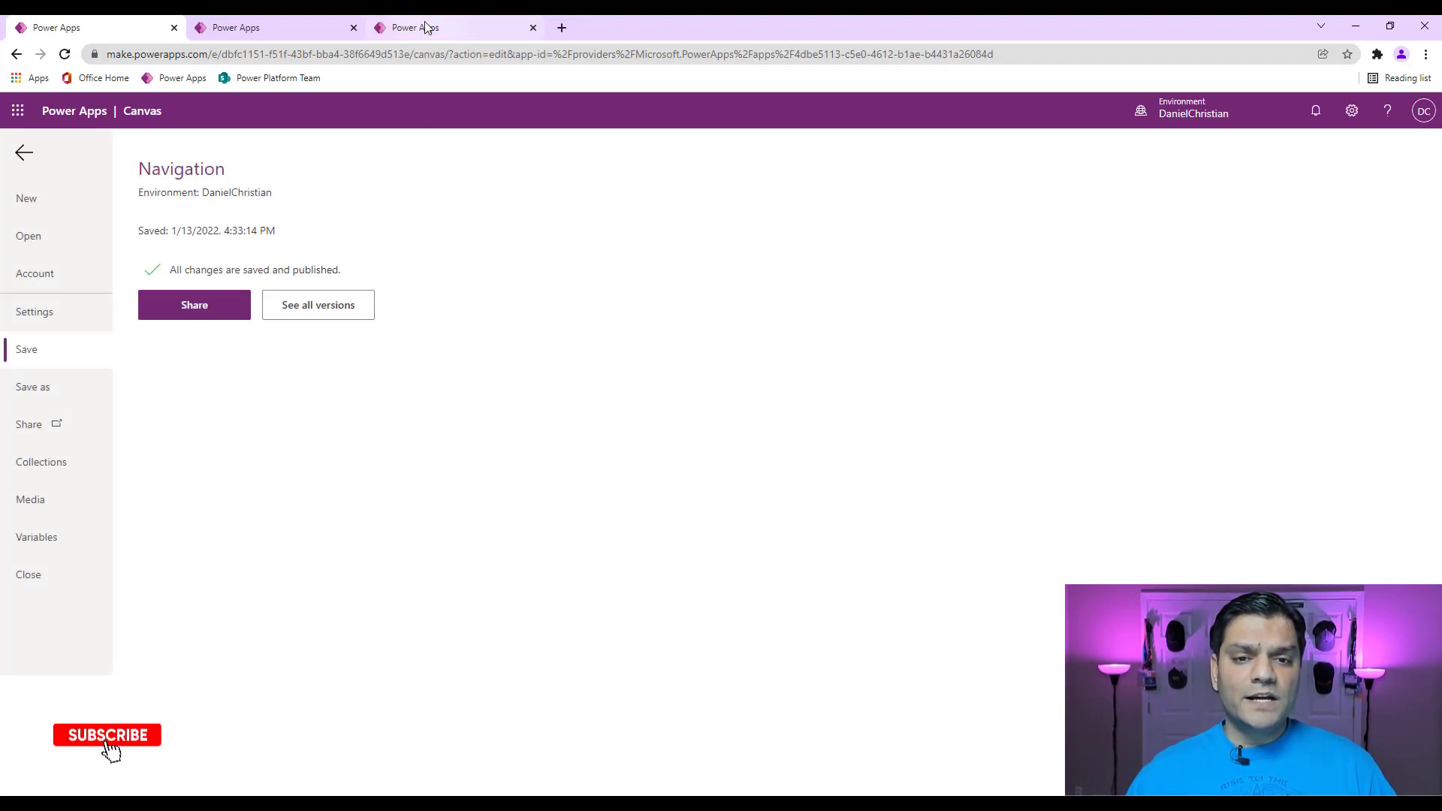
Return to the Power Apps Component Library Demo app and apply the newly published Navigation library update.
click(425, 27)
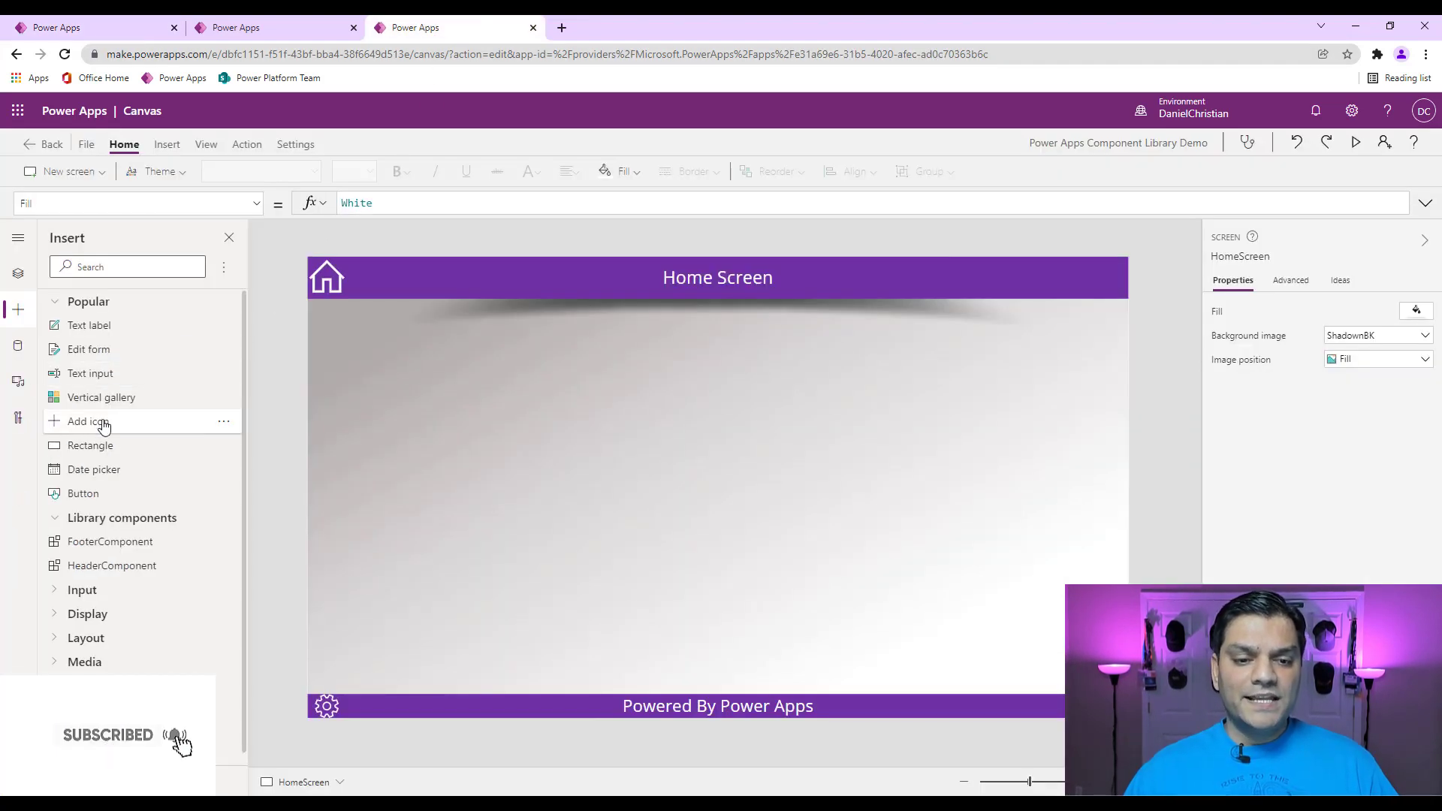
click(18, 273)
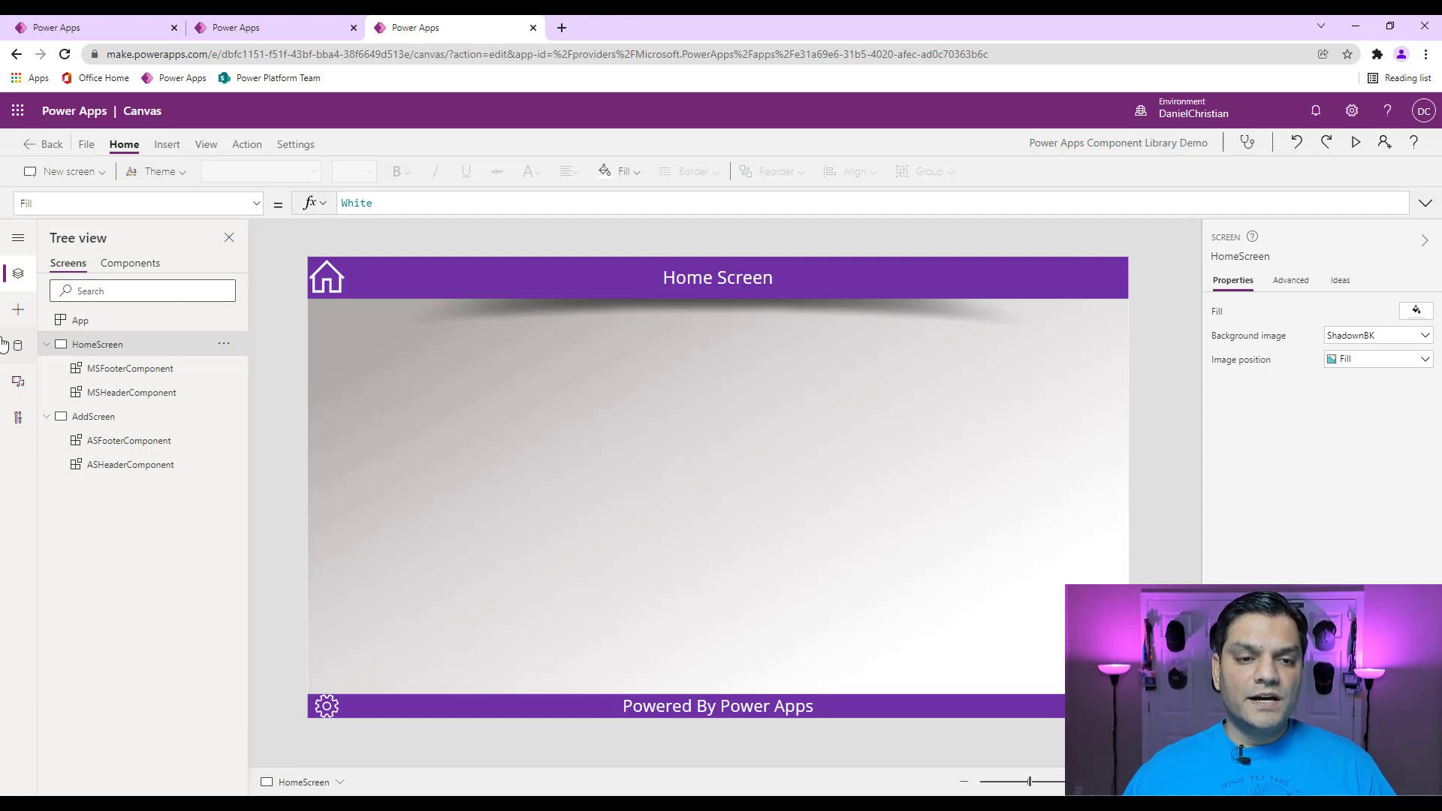
click(18, 309)
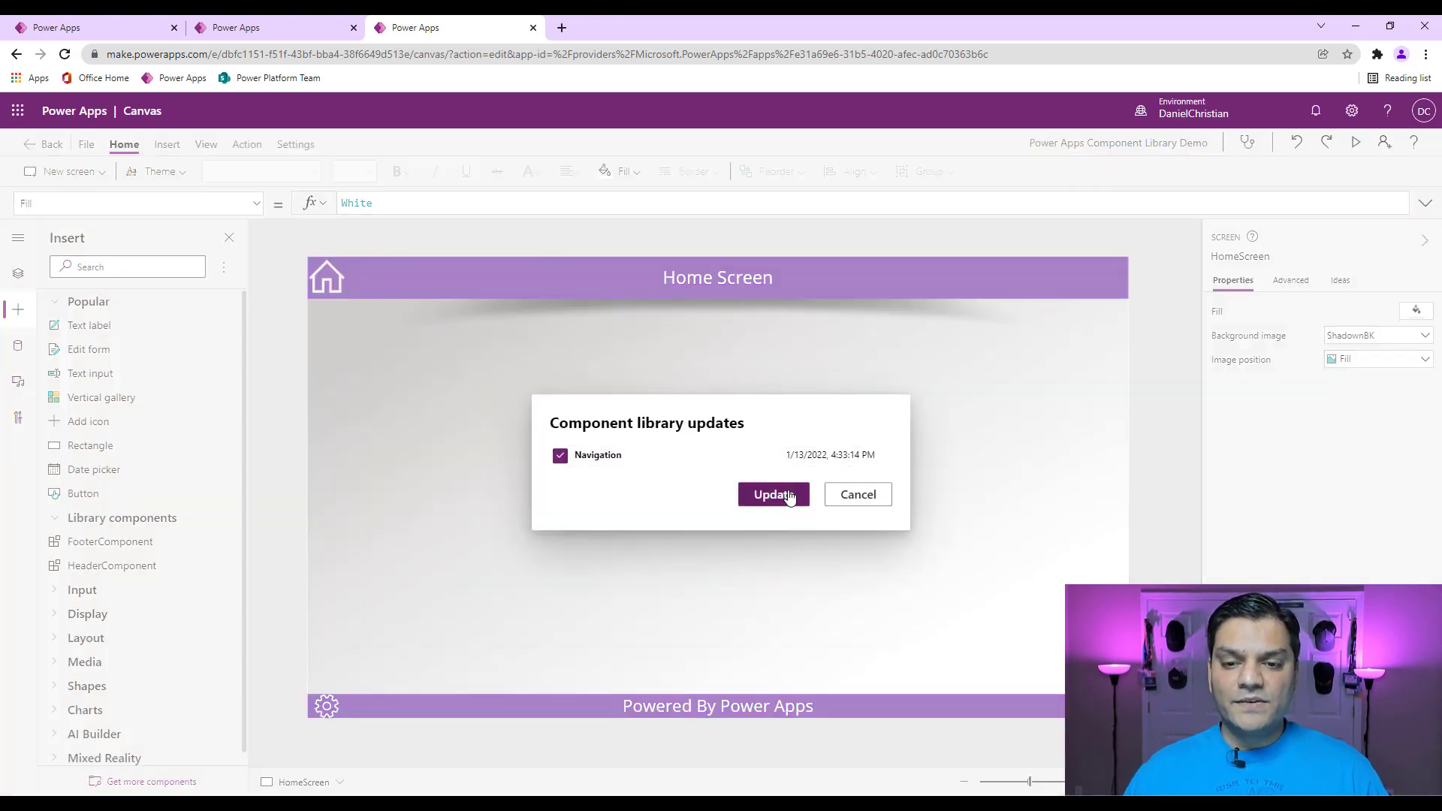
click(786, 464)
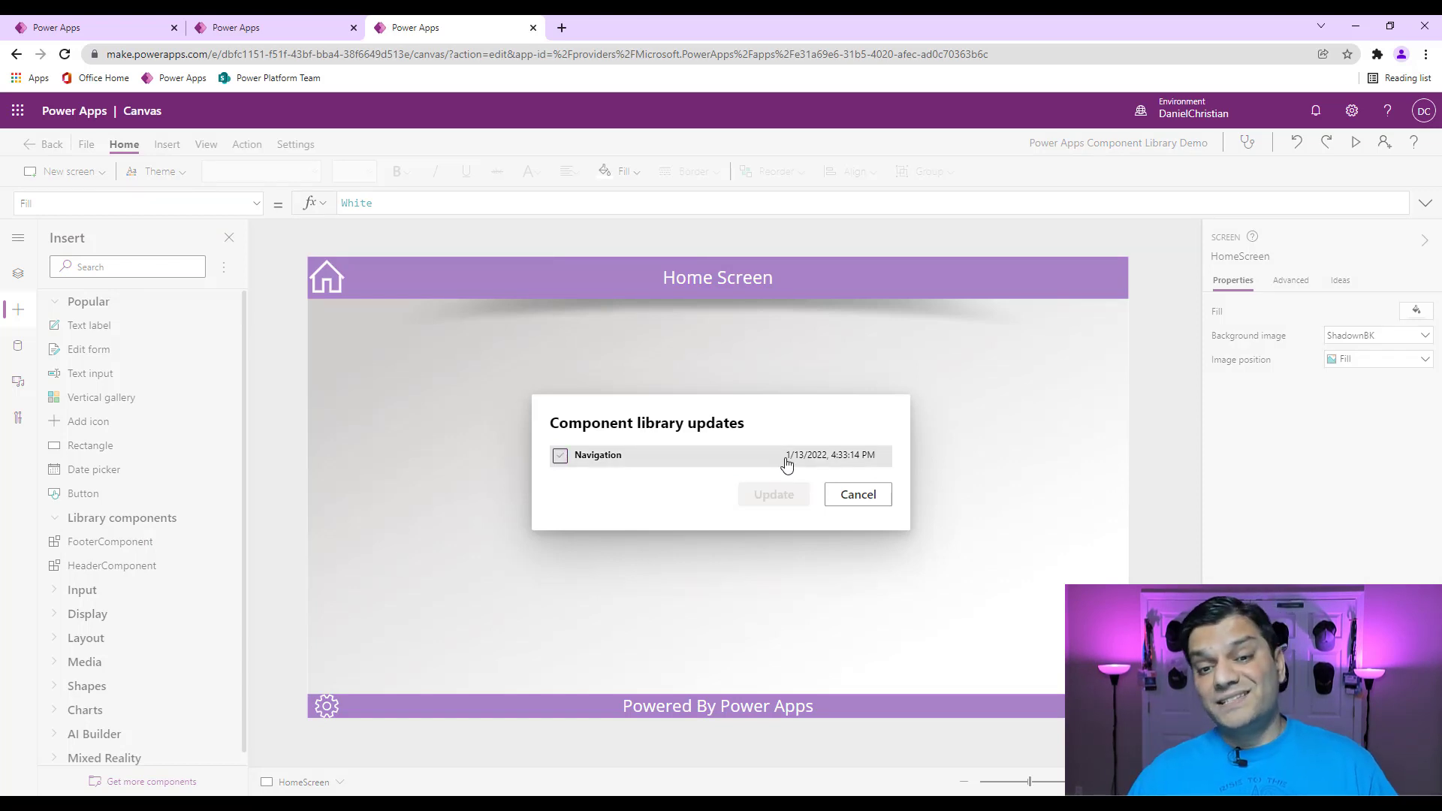
click(786, 464)
click(773, 494)
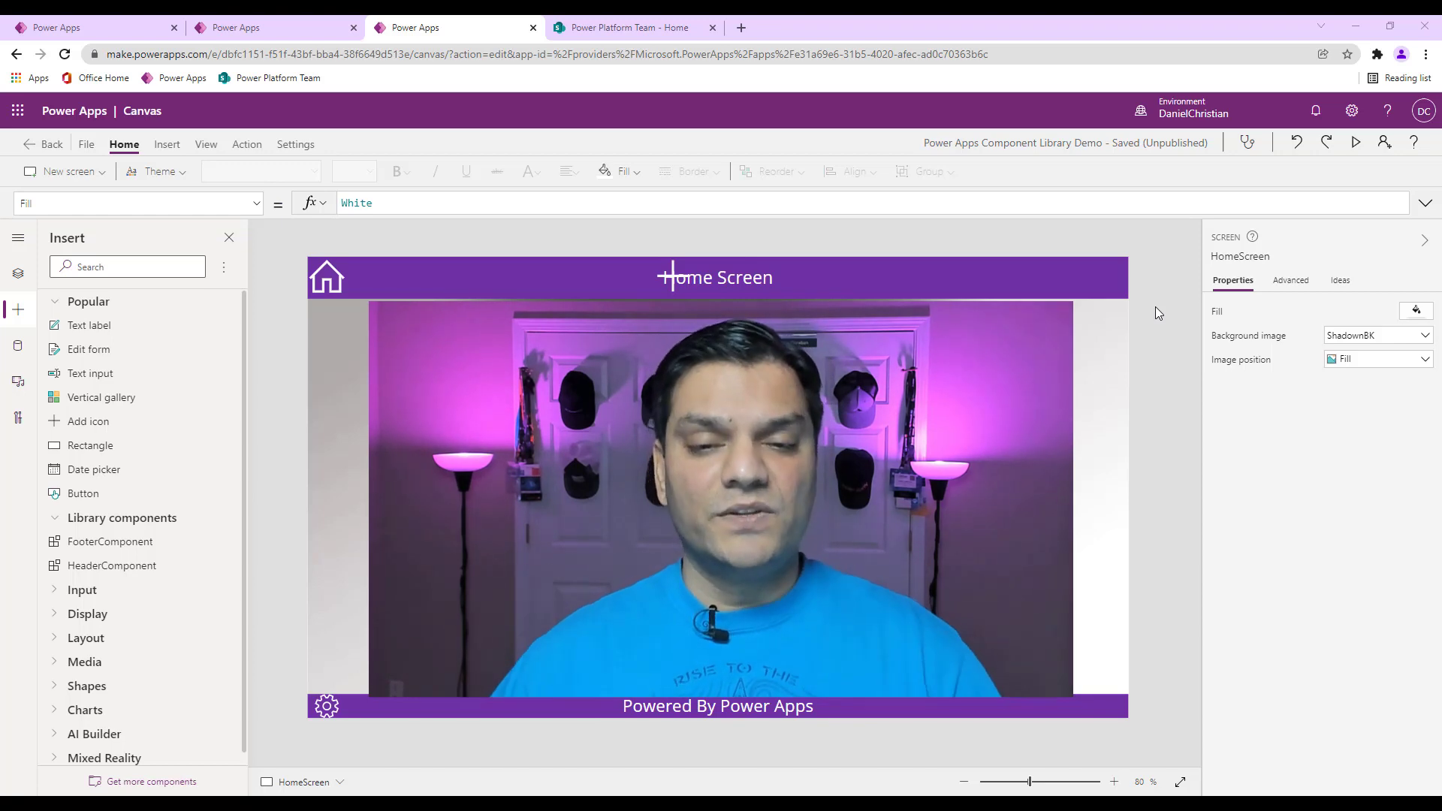
Open the Communities list on the Power Platform Team SharePoint site, examine its Title and Url columns, and return to the canvas apps.
click(600, 30)
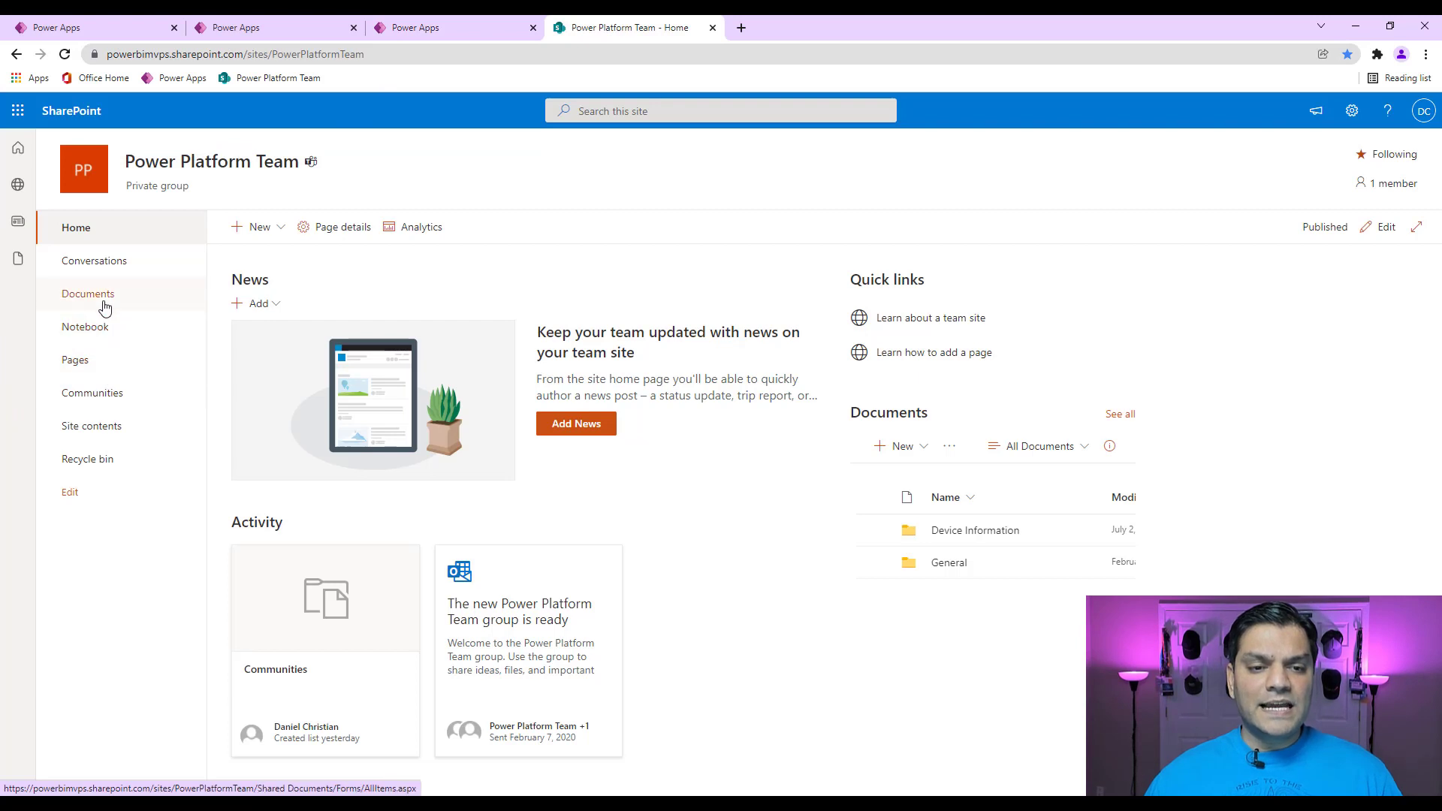
click(109, 401)
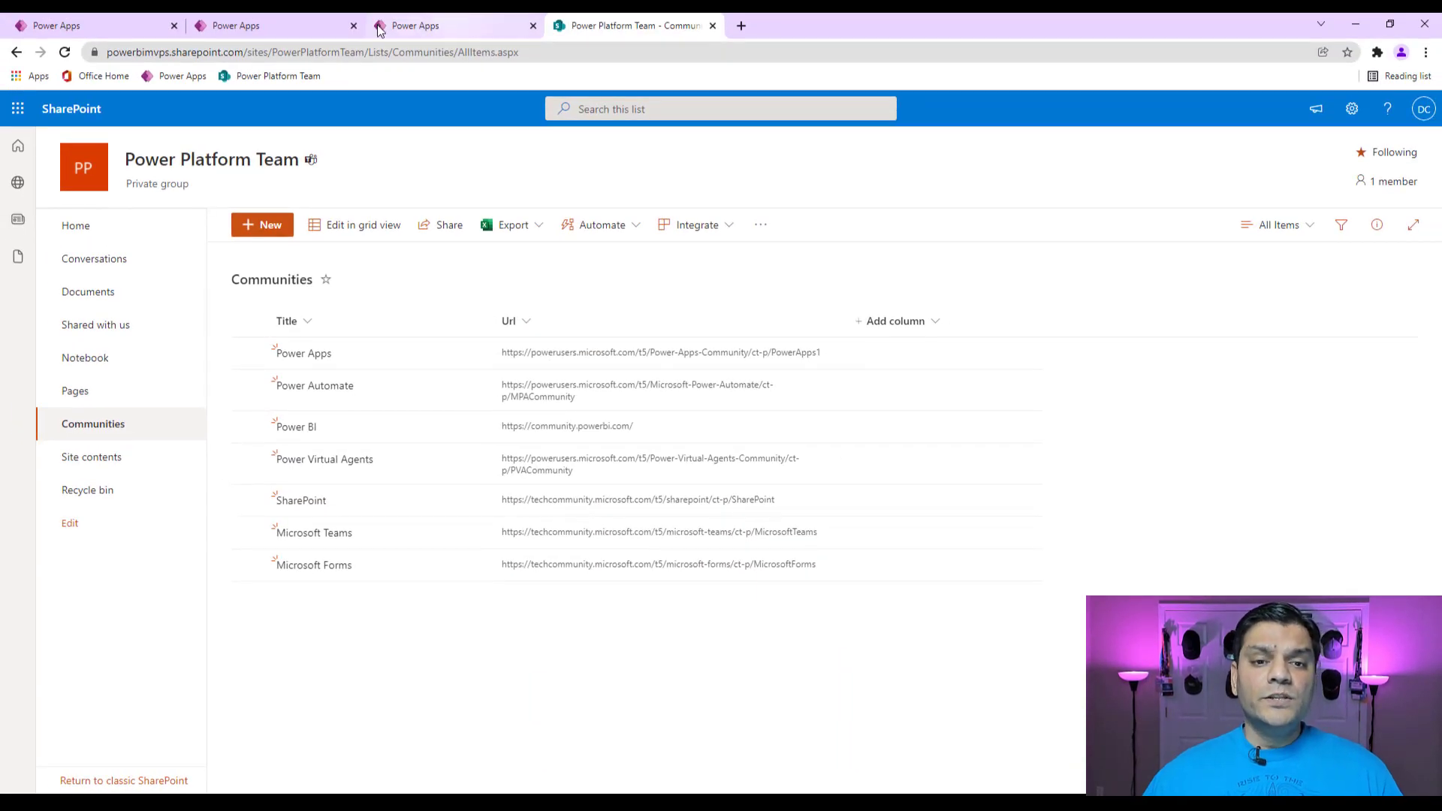
click(411, 28)
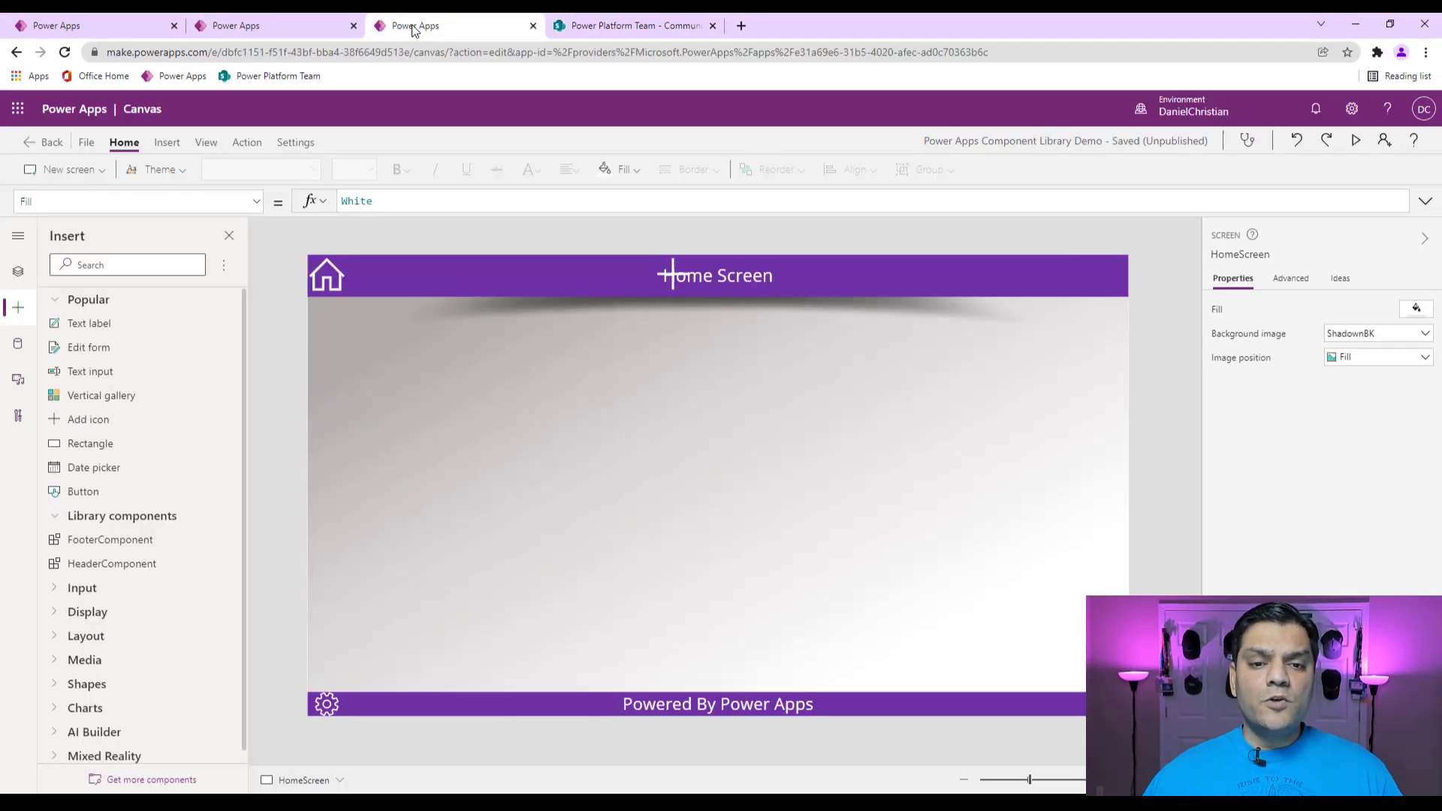
click(287, 30)
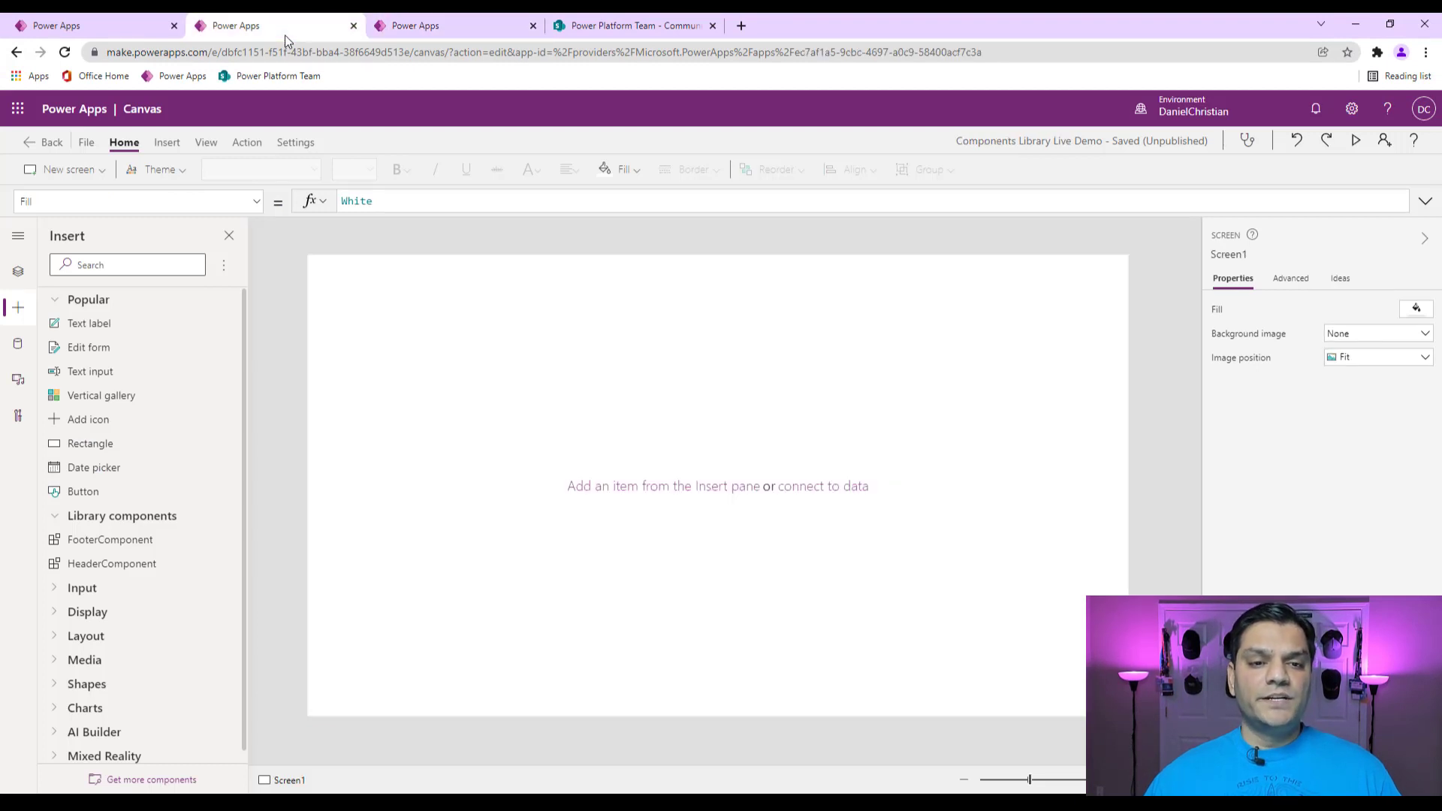
Add a new component to the Navigation library and name it VerticalNavigationComponent.
click(75, 26)
click(20, 153)
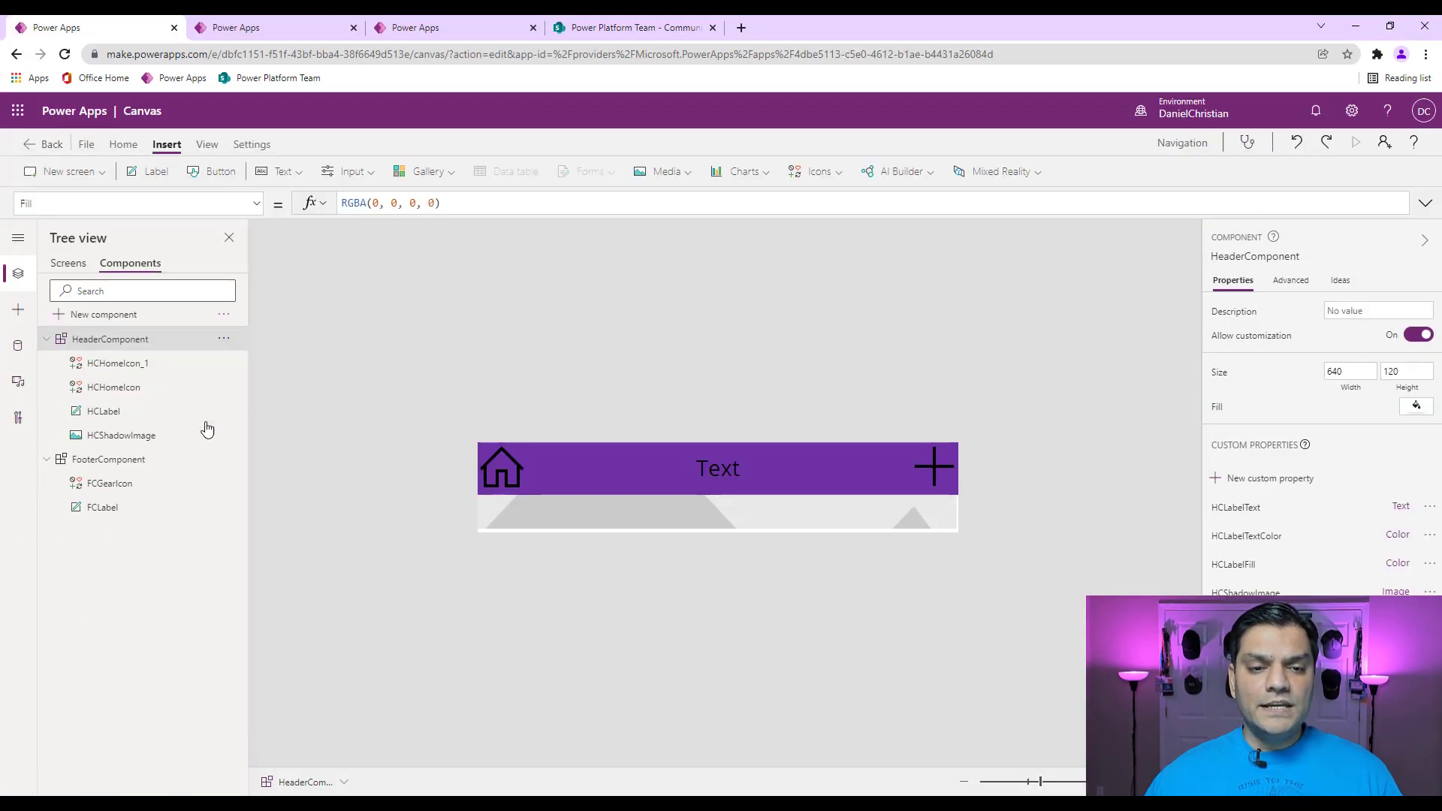
click(102, 314)
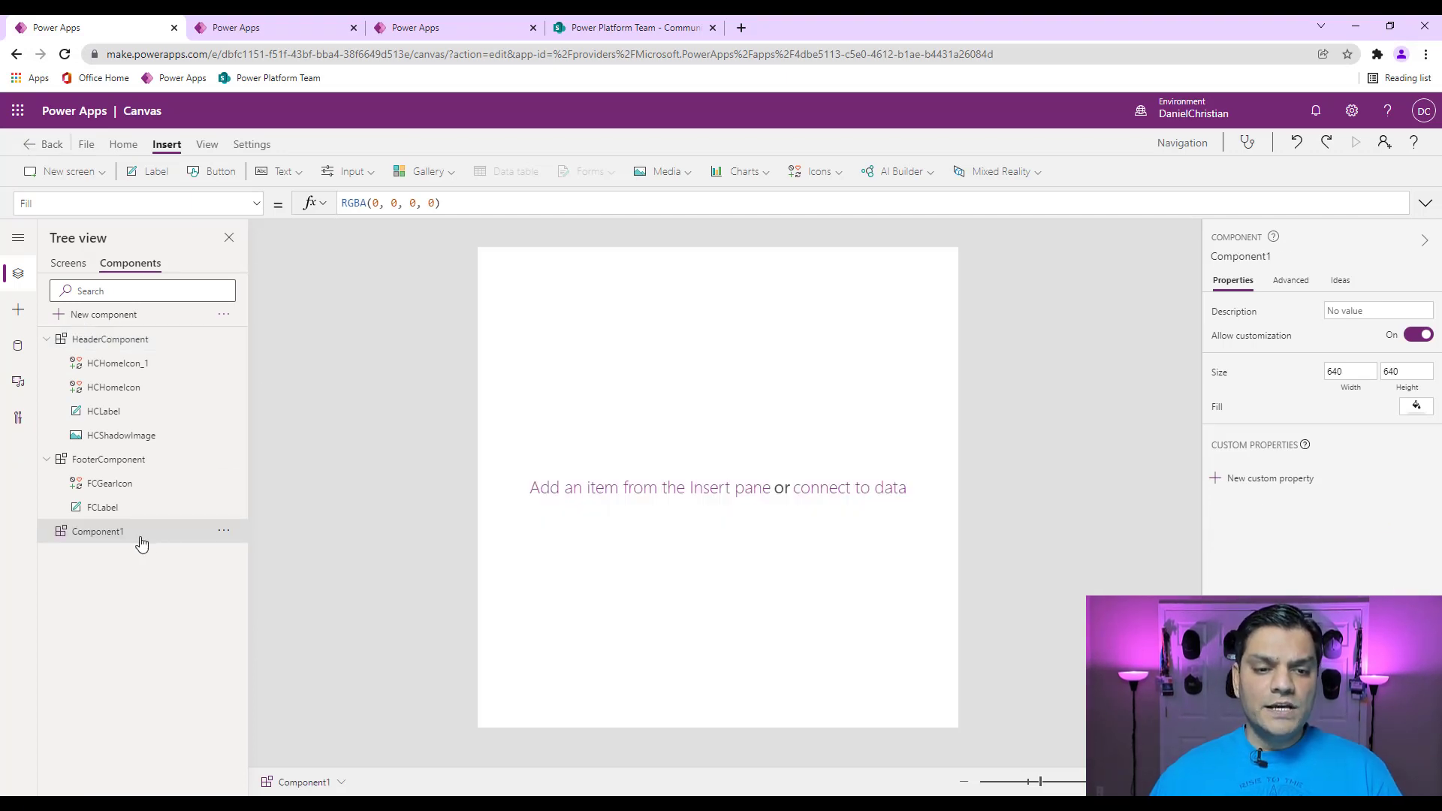
double_click(206, 531)
click(214, 531)
key(BackSpace)
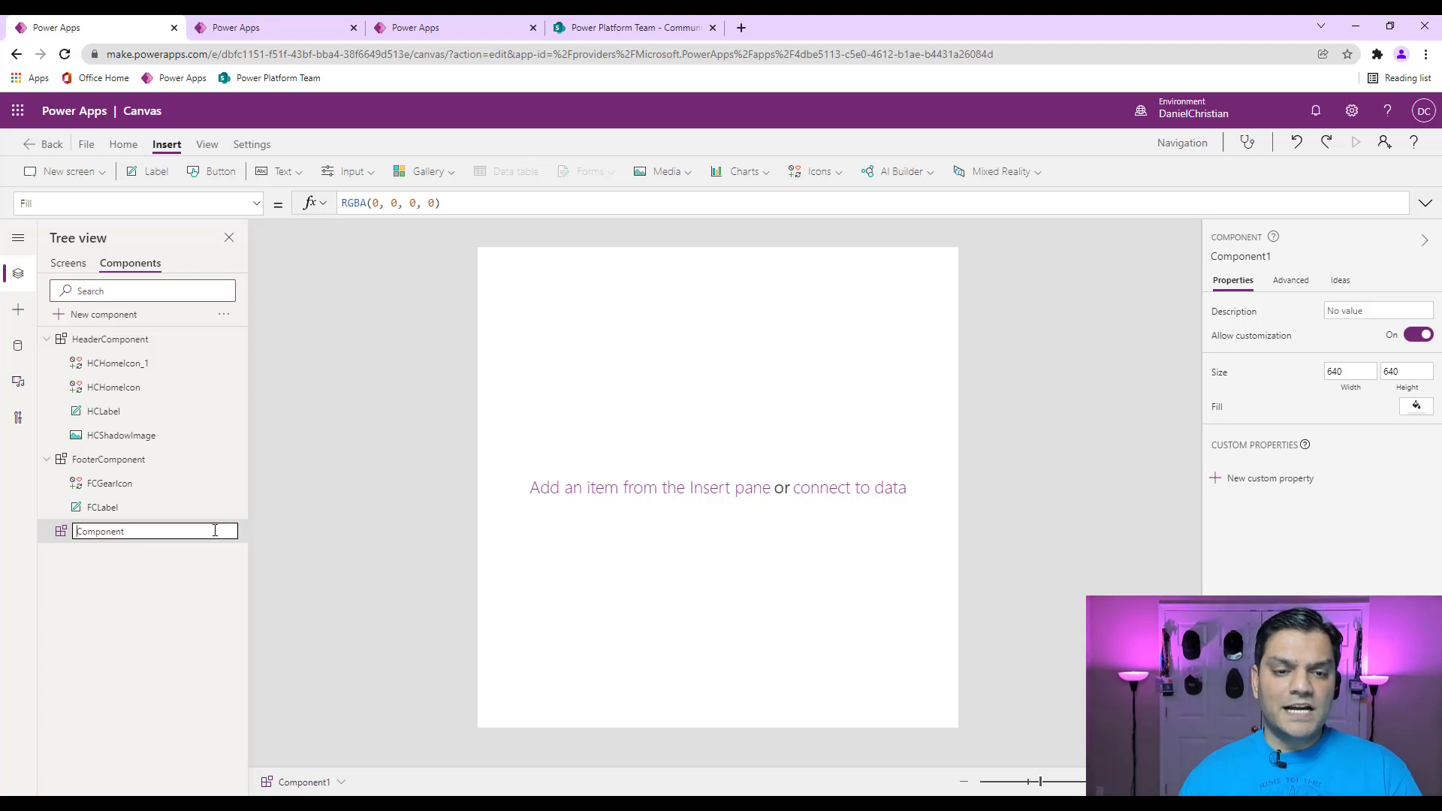
key(Home)
text(Vertical N)
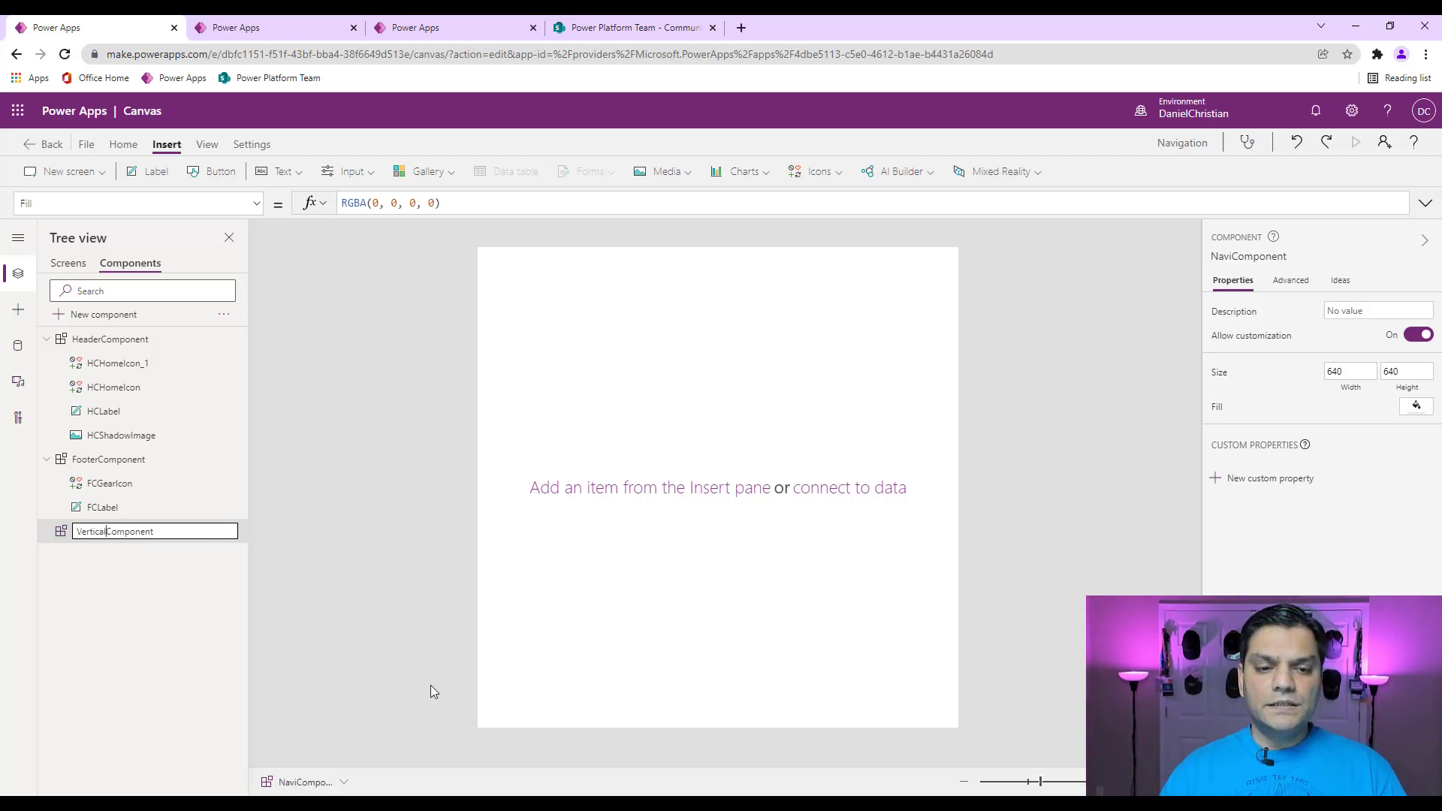
key(BackSpace)
key(BackSpace)
text(Navigation)
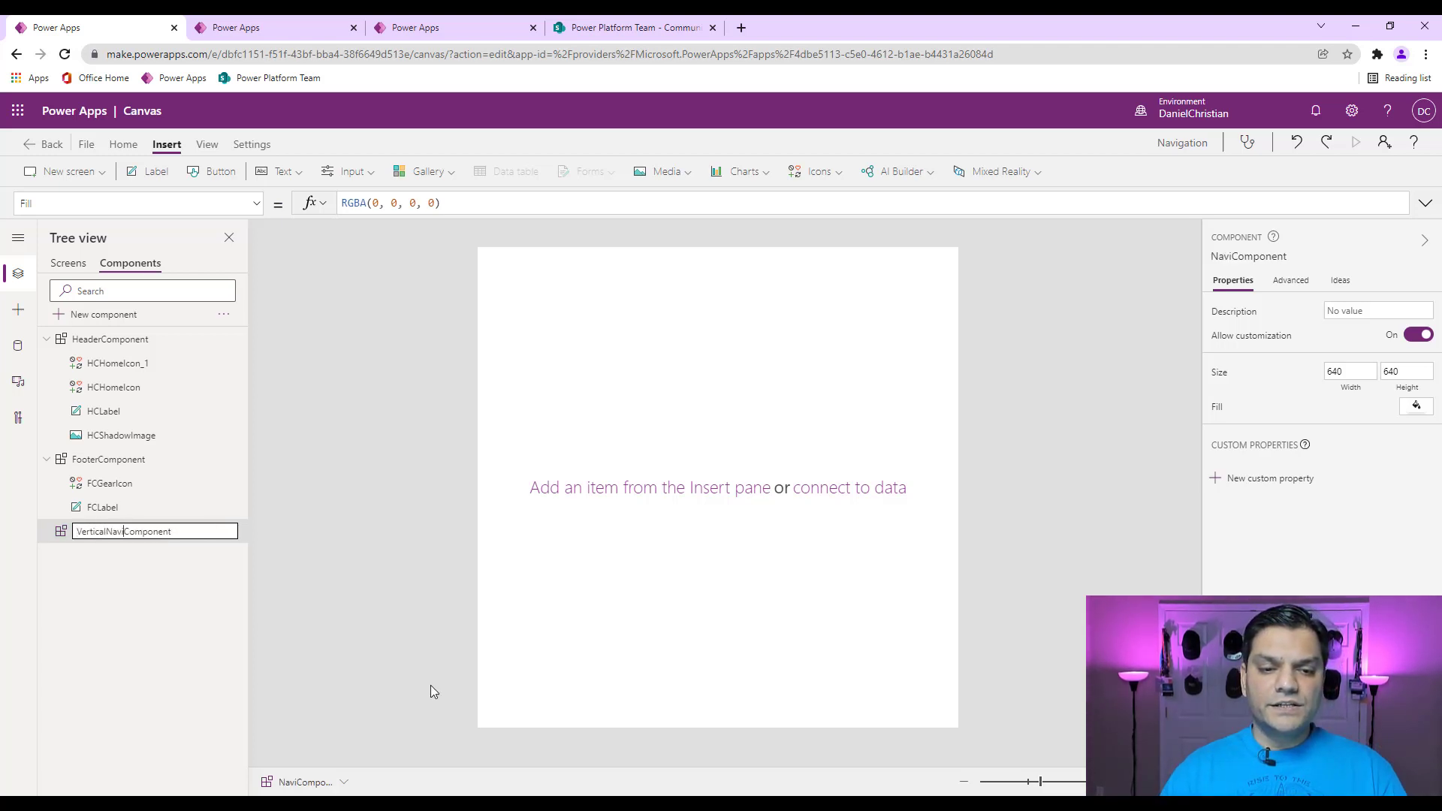
key(Return)
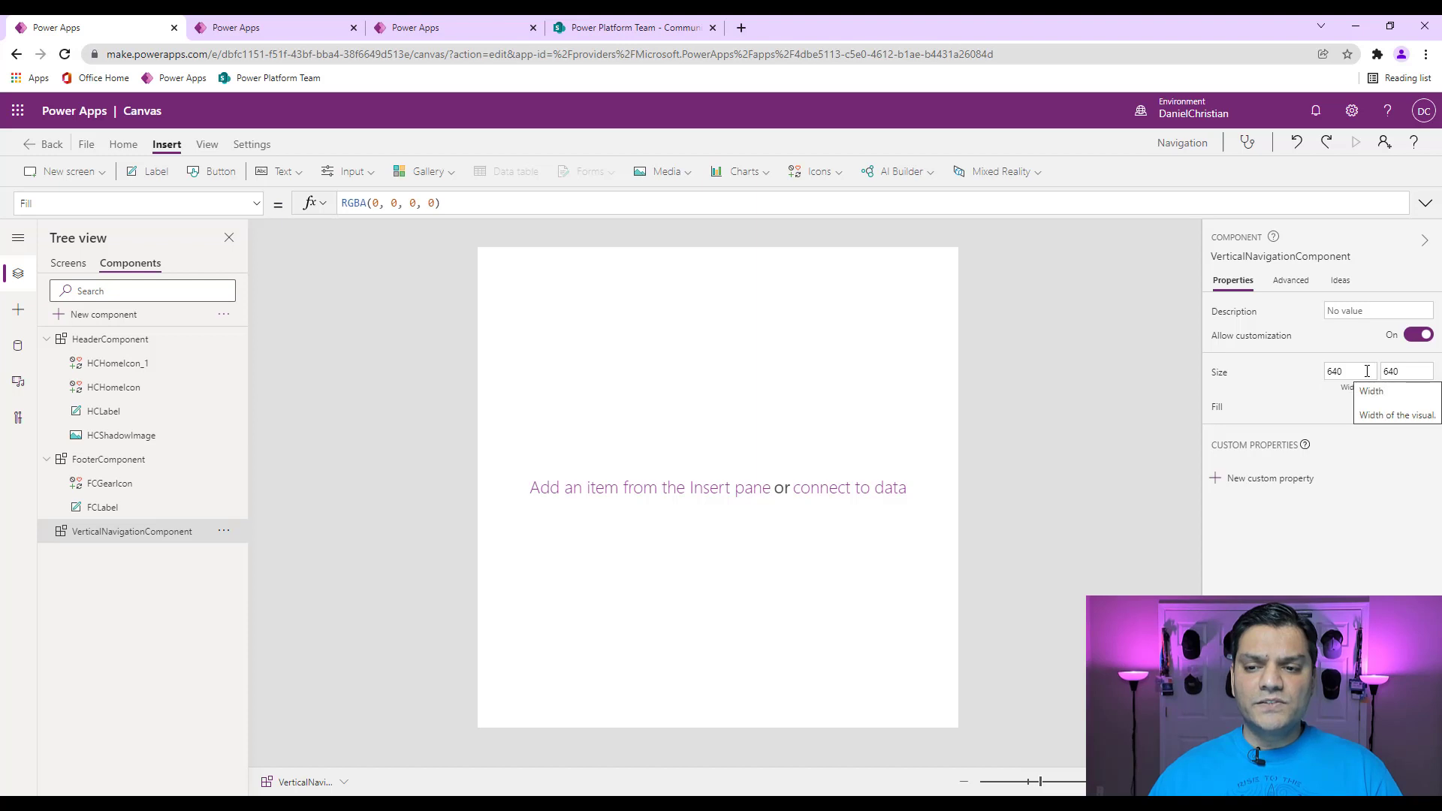
Set VerticalNavigationComponent's height to 1024 and its width to 200.
click(1398, 371)
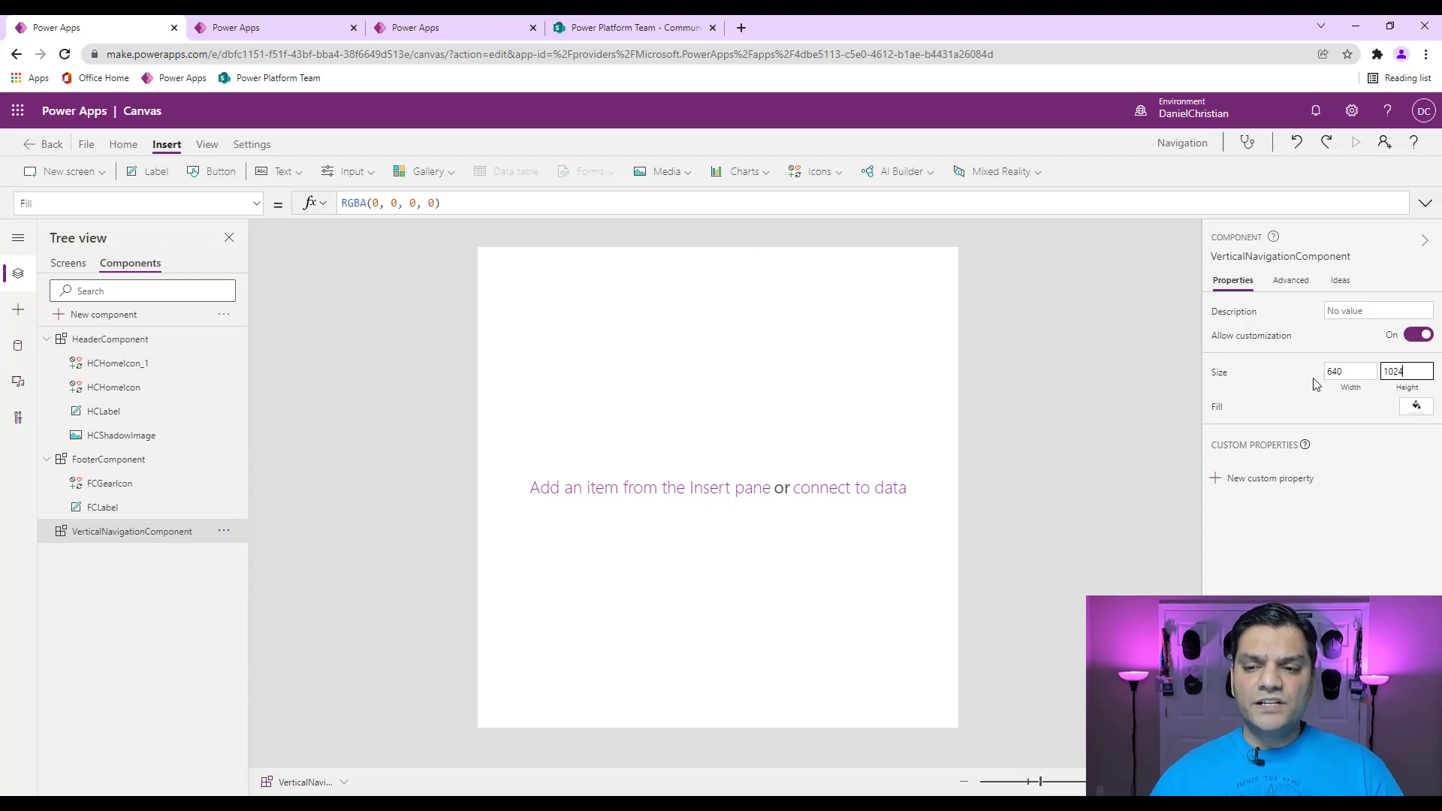
click(1349, 372)
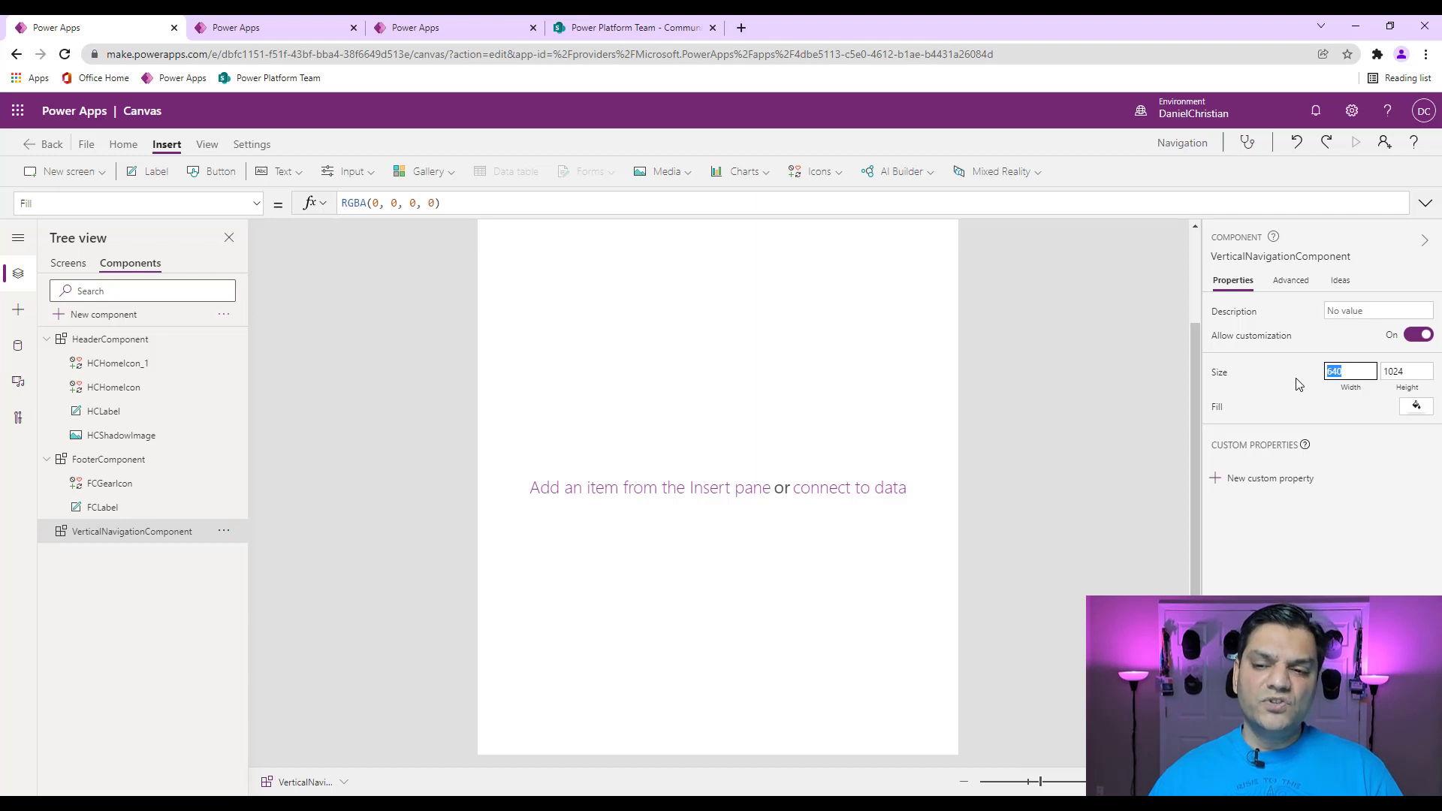
text(200)
key(Return)
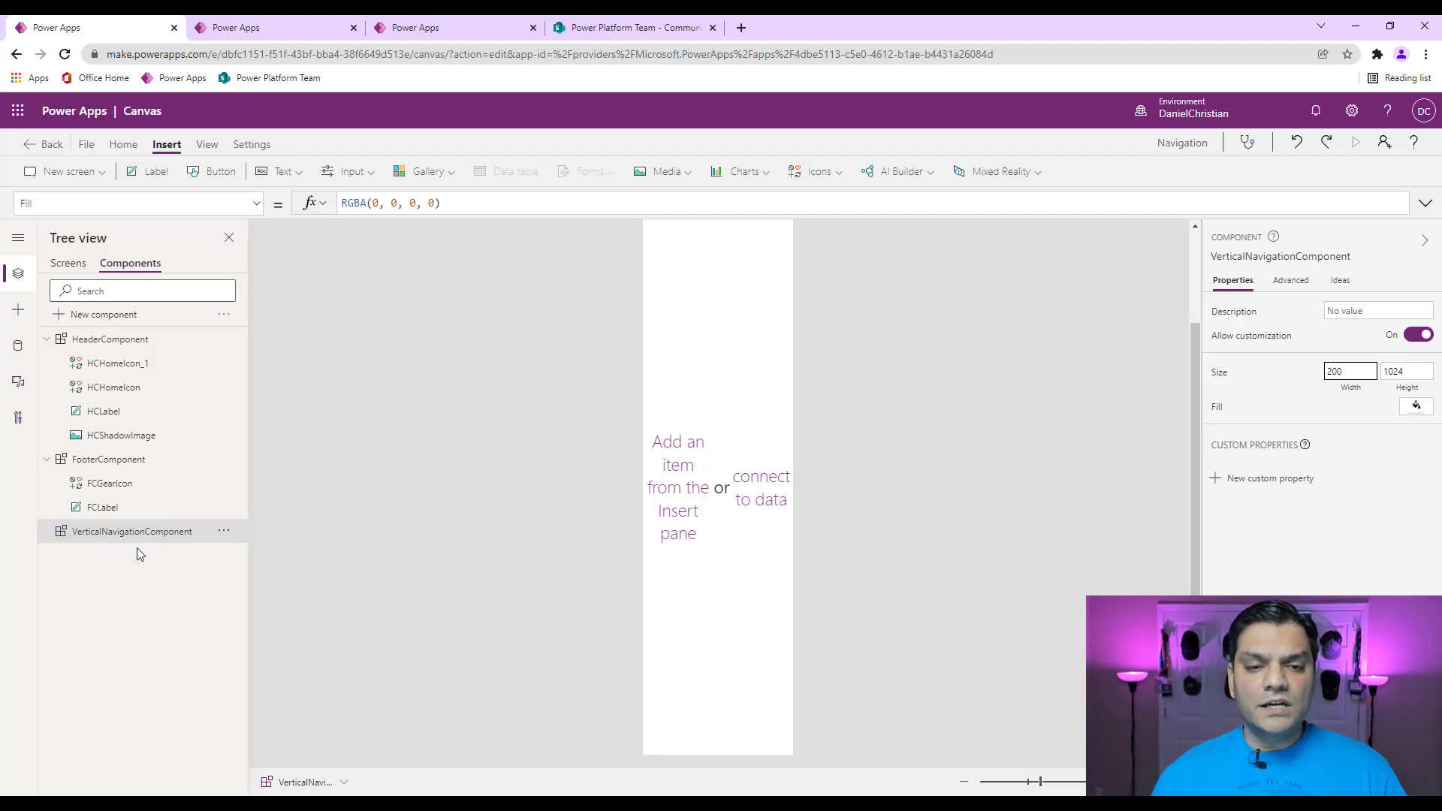
Create an Input custom property named VNCgalleryItems with data type Table on VerticalNavigationComponent and check its settings.
click(1260, 490)
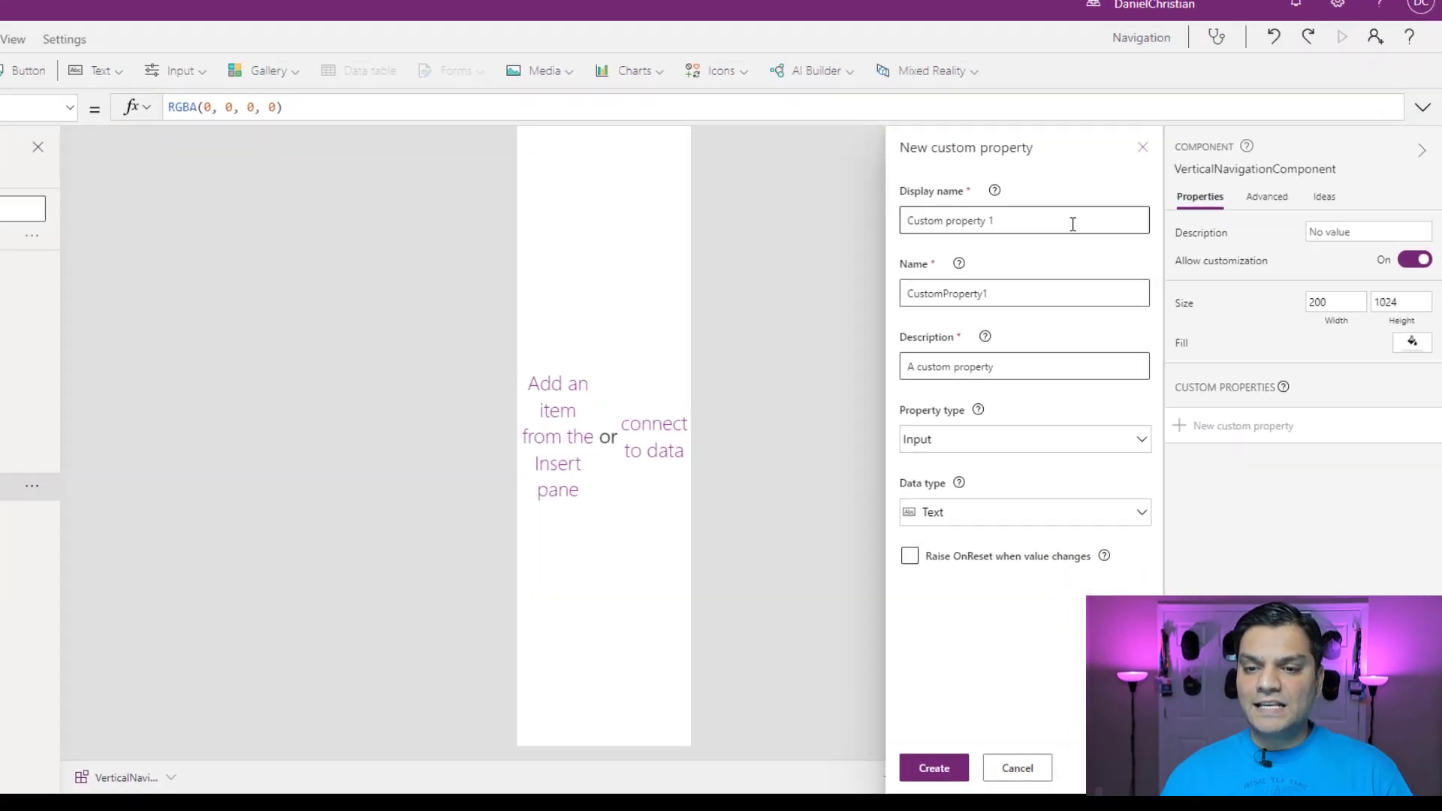
click(1122, 300)
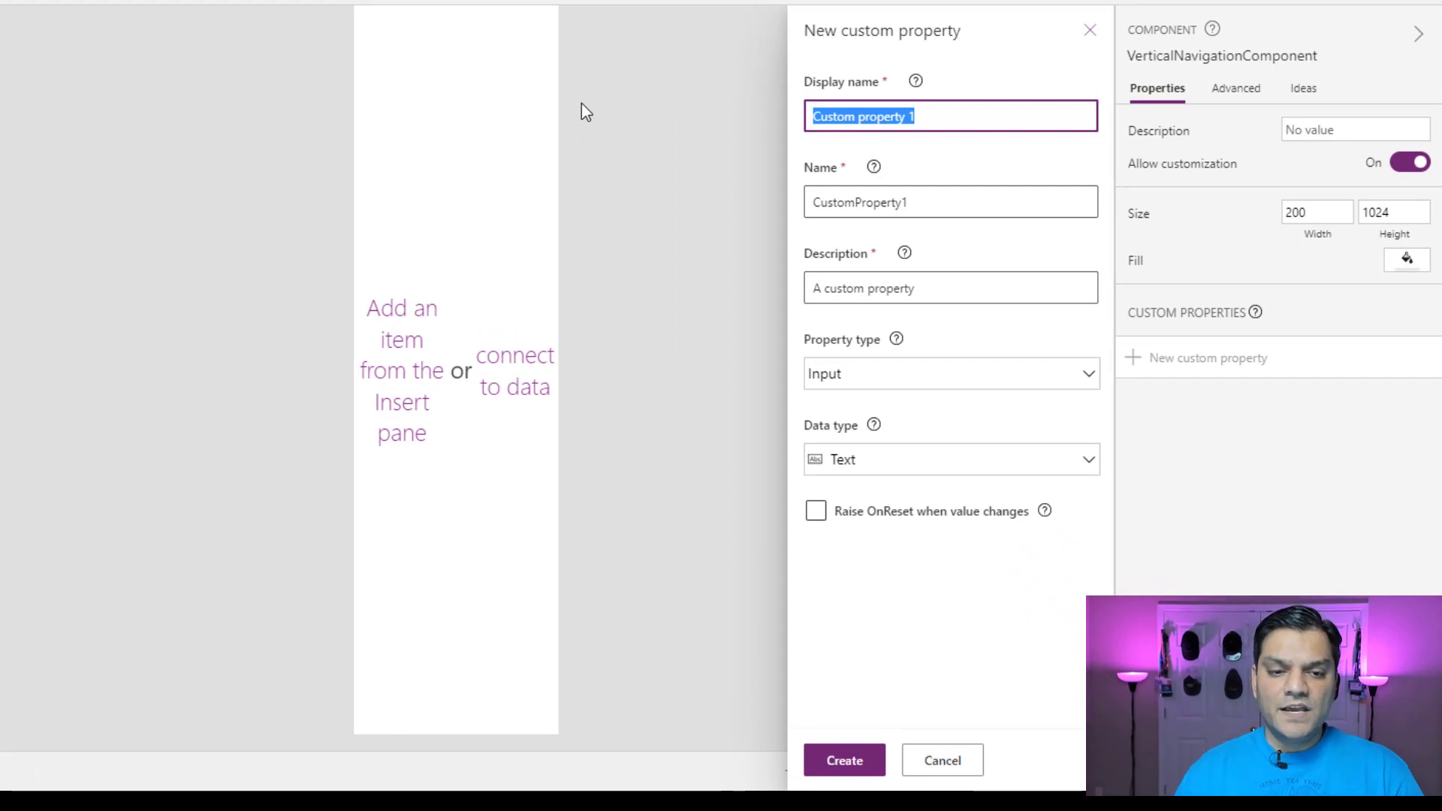
text(VNC)
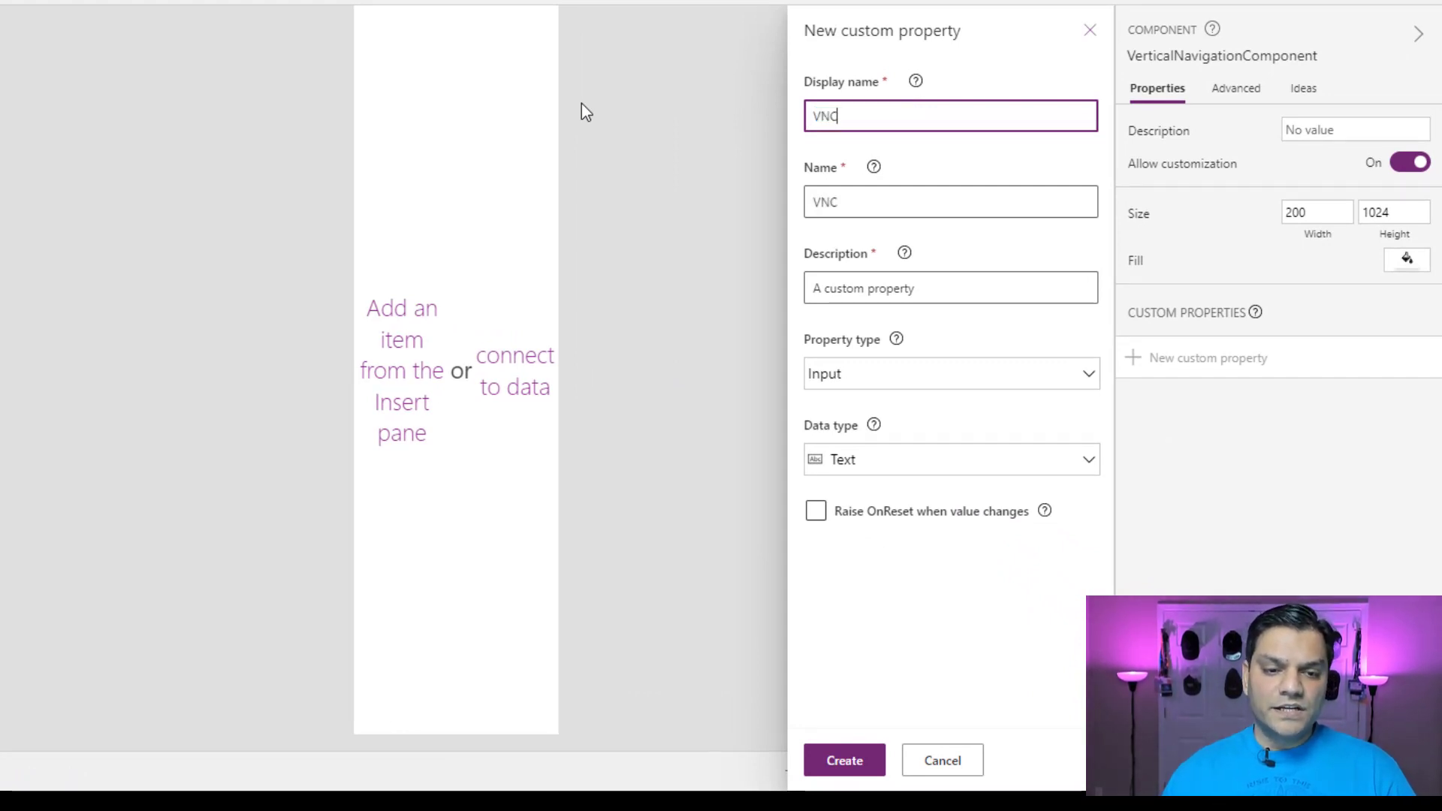
text(galleryItems)
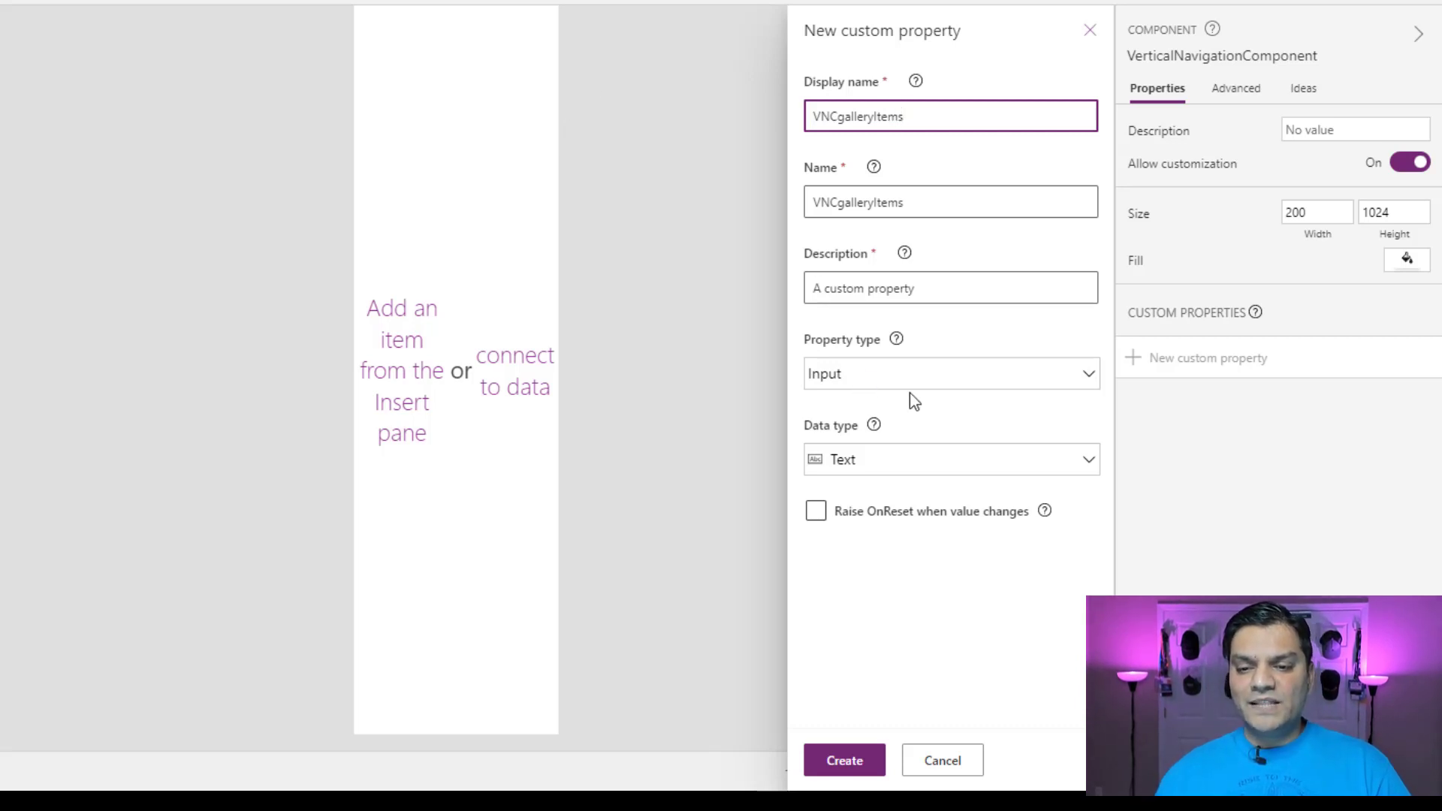
click(907, 462)
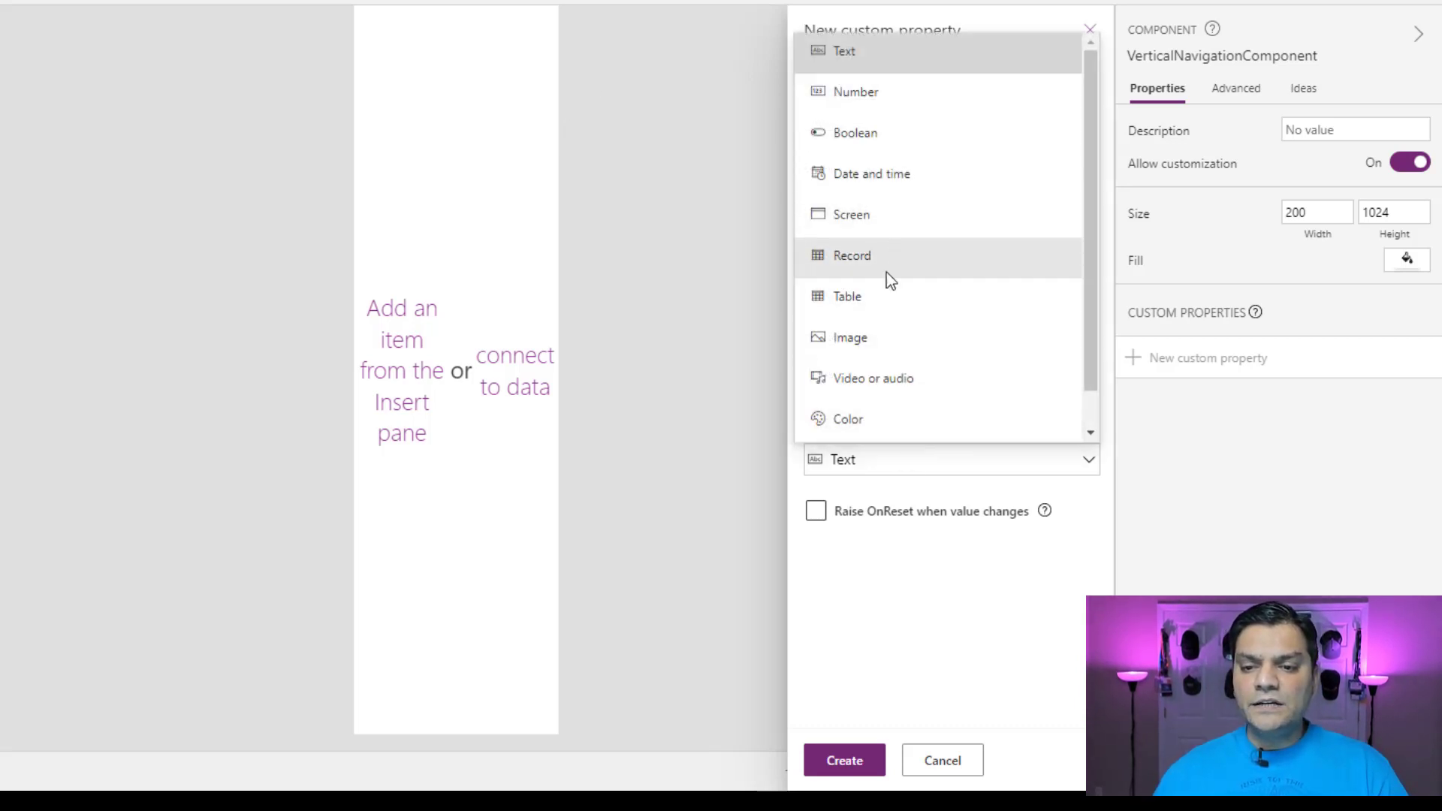
click(880, 310)
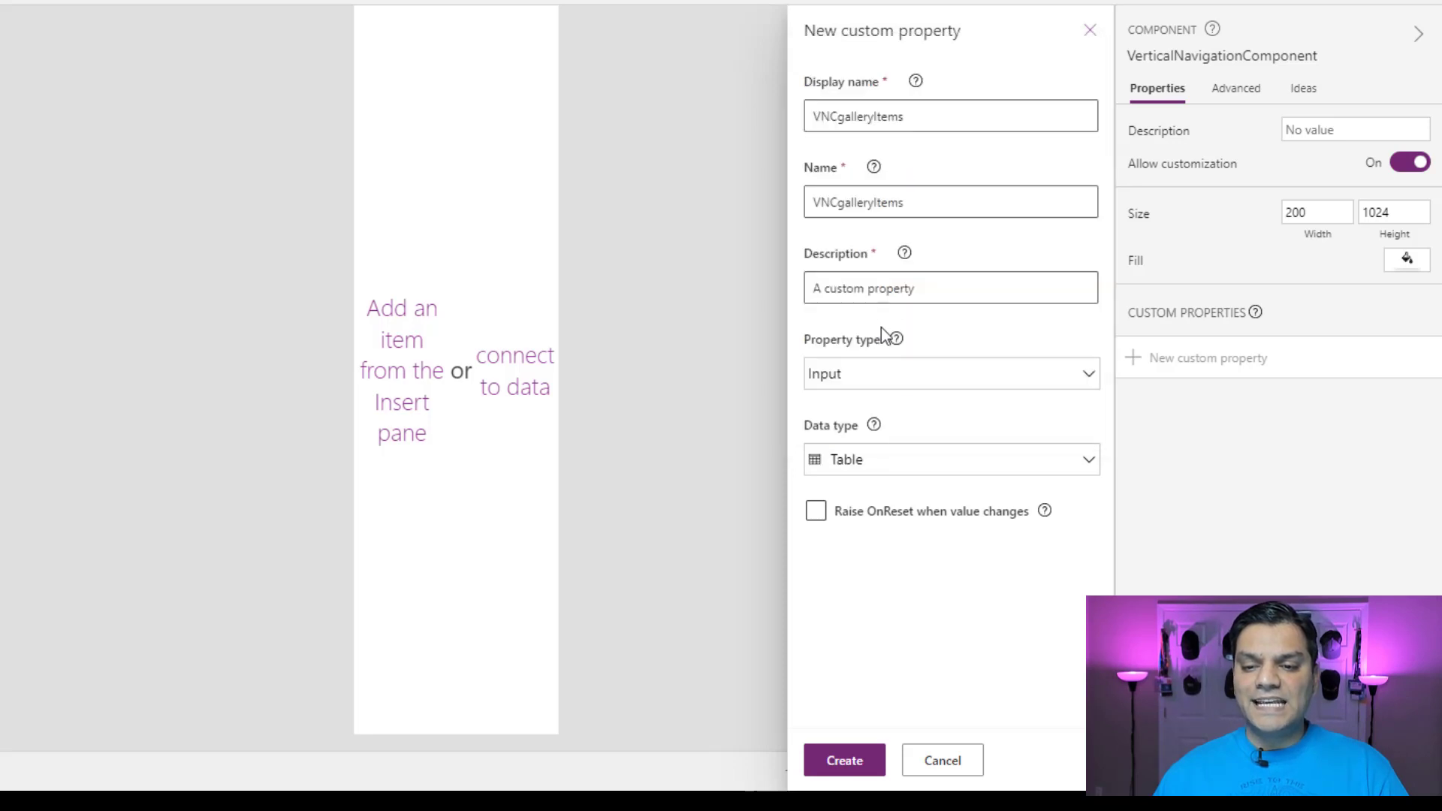
click(844, 760)
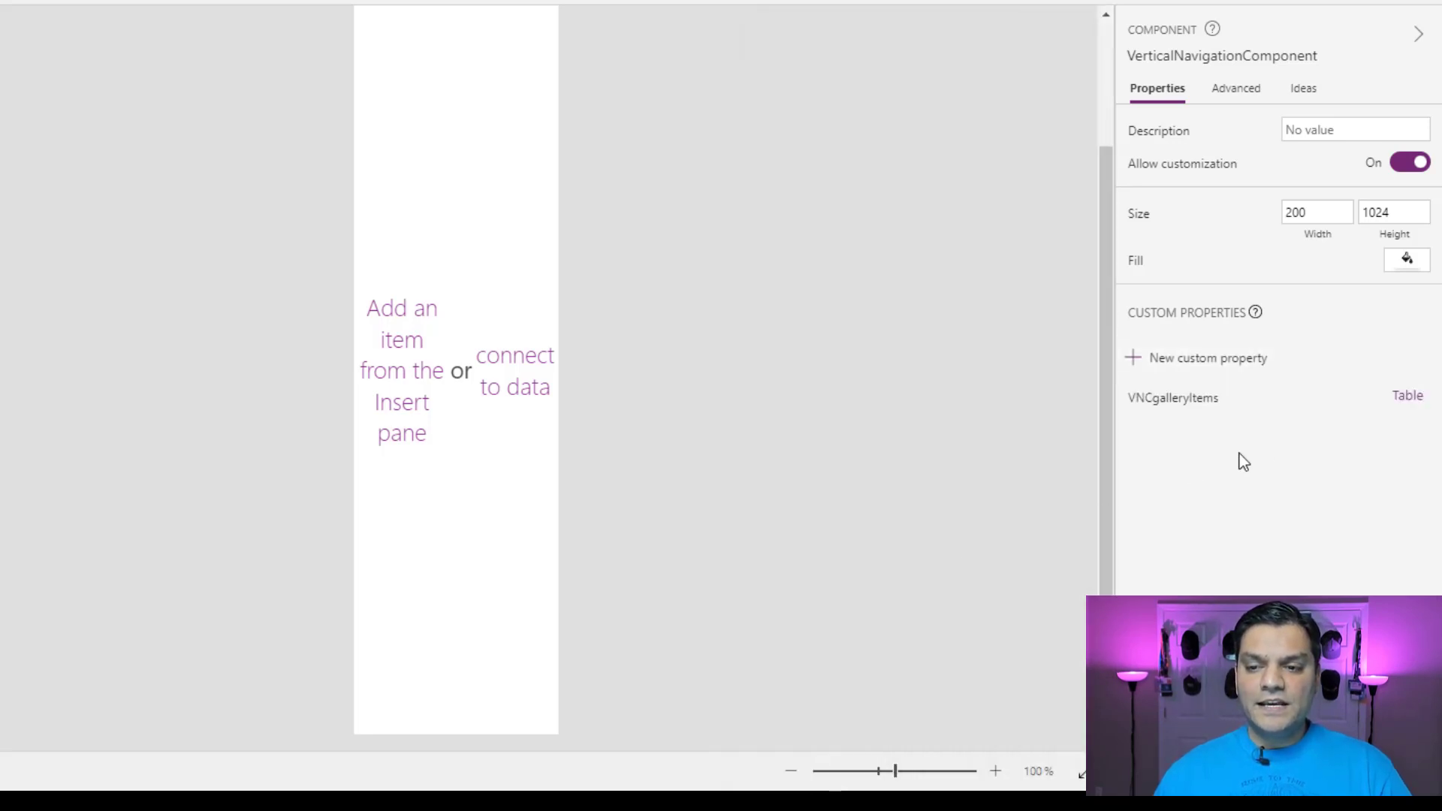
click(1410, 404)
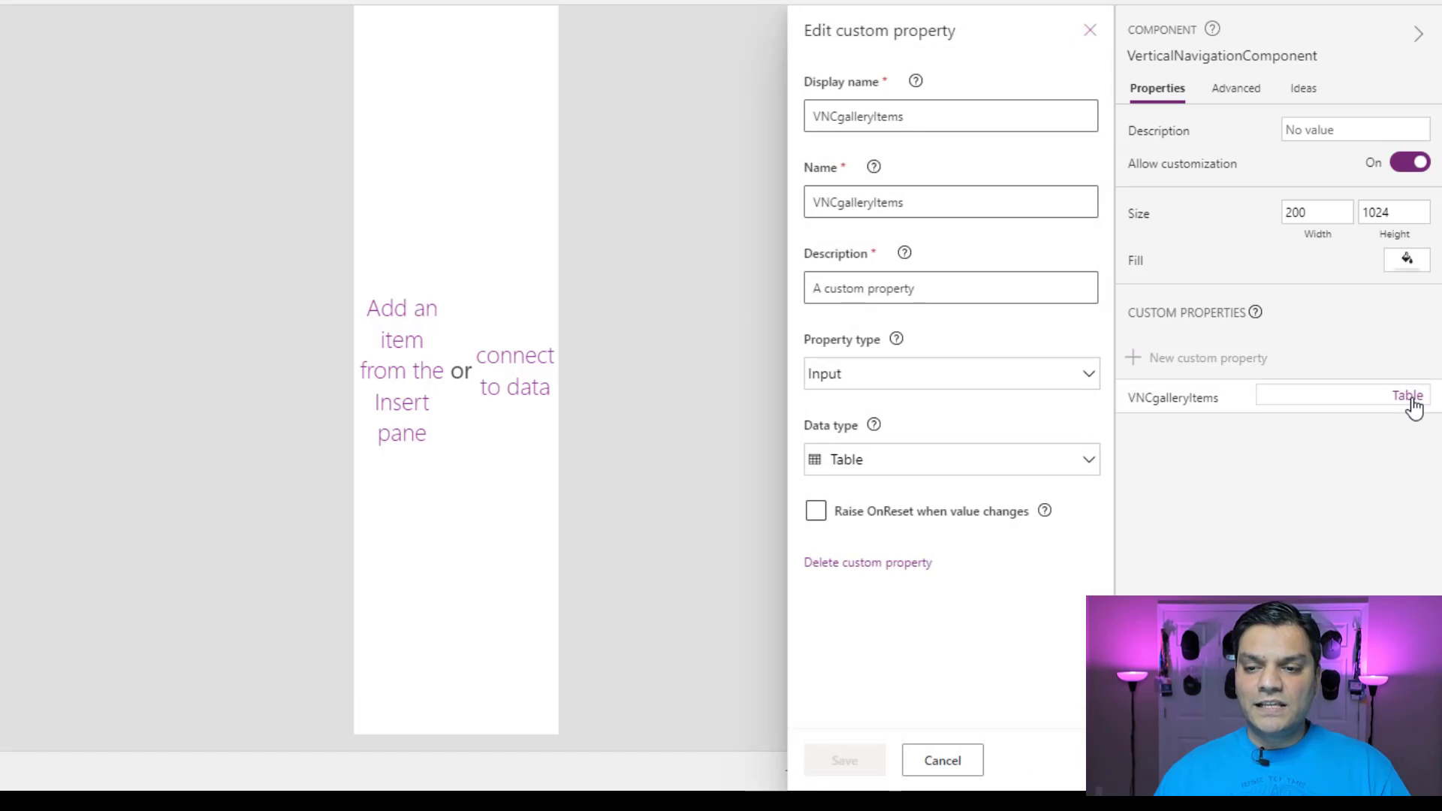
click(942, 760)
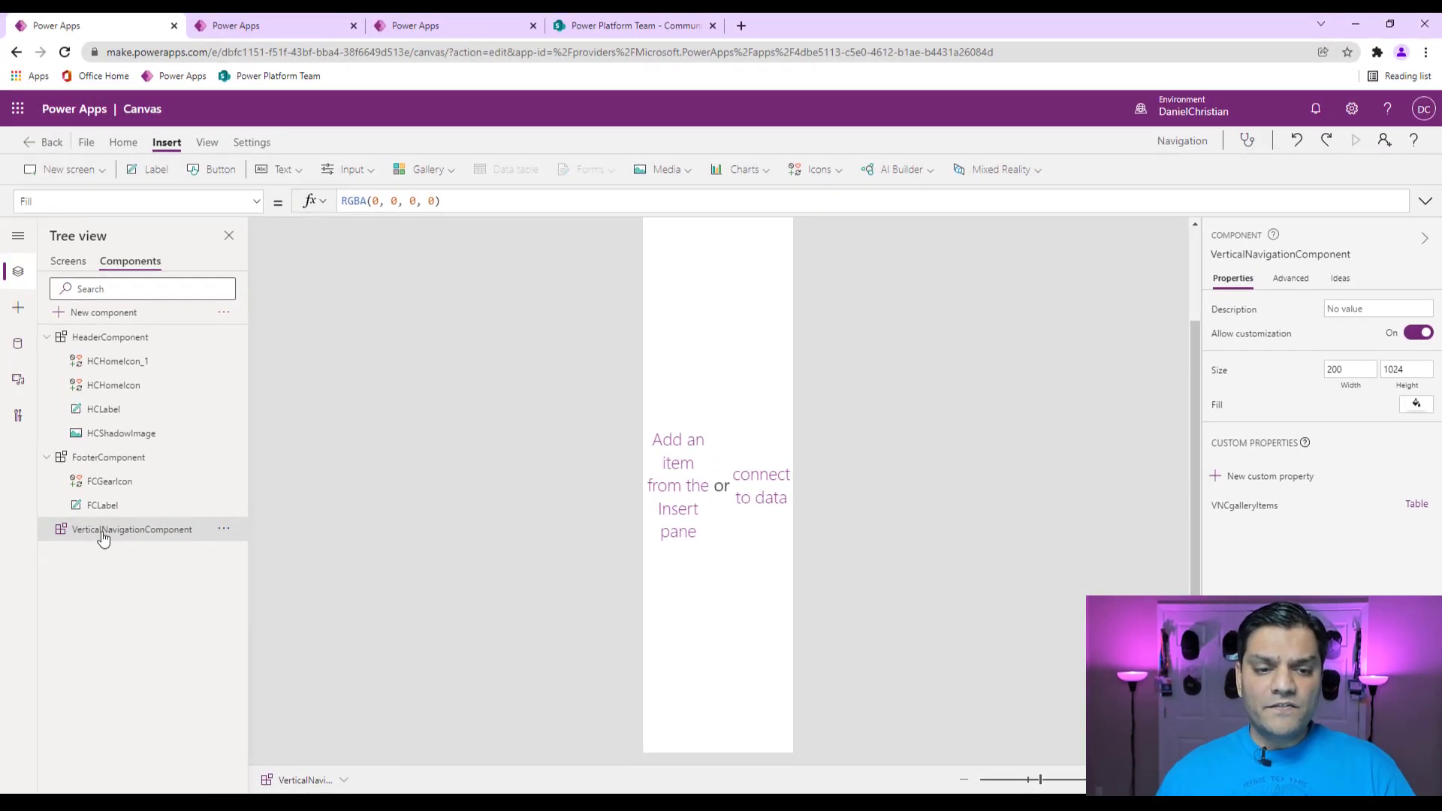
Replace the sample formula of VerticalNavigationComponent's VNCgalleryItems property with an empty multi-line Table() function.
click(257, 202)
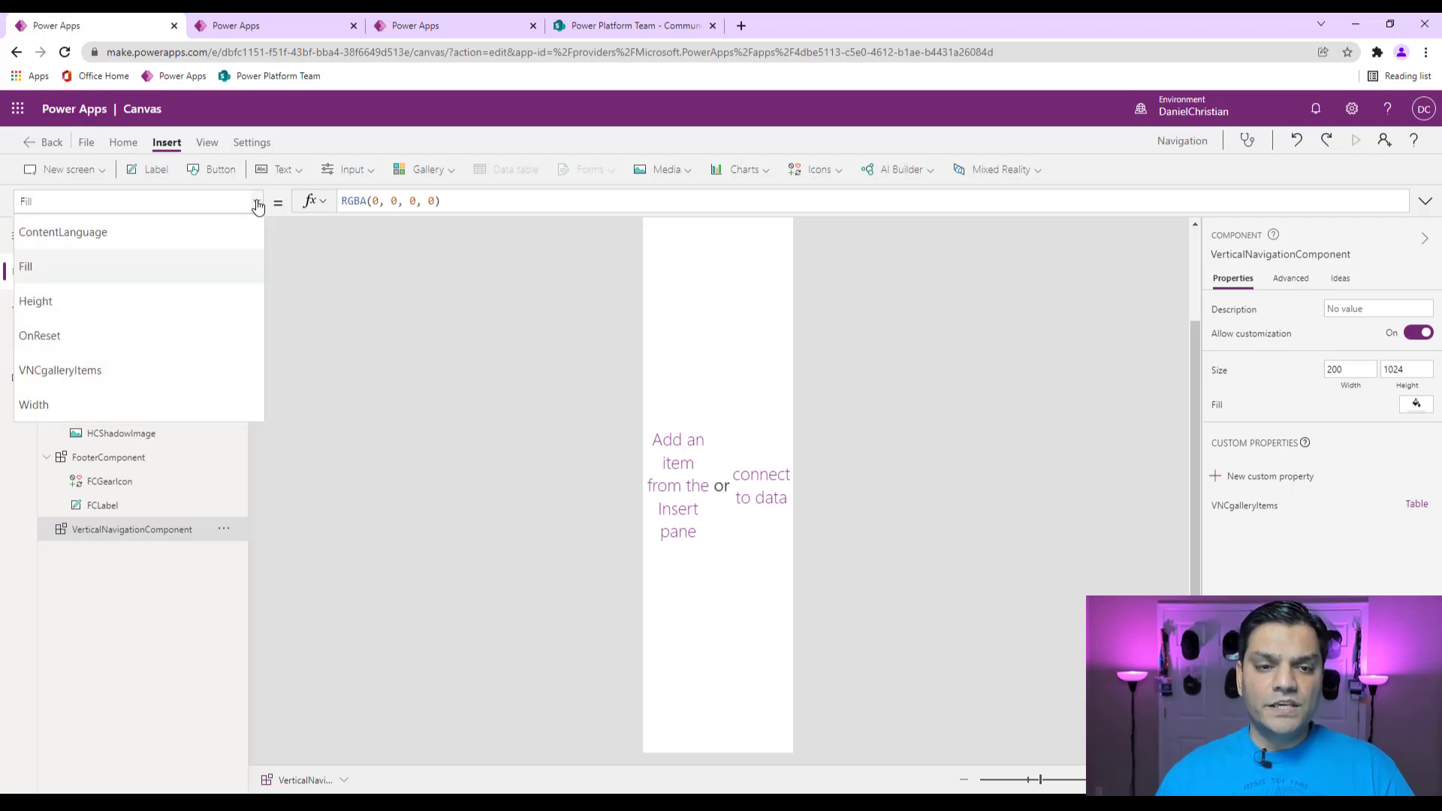
click(126, 380)
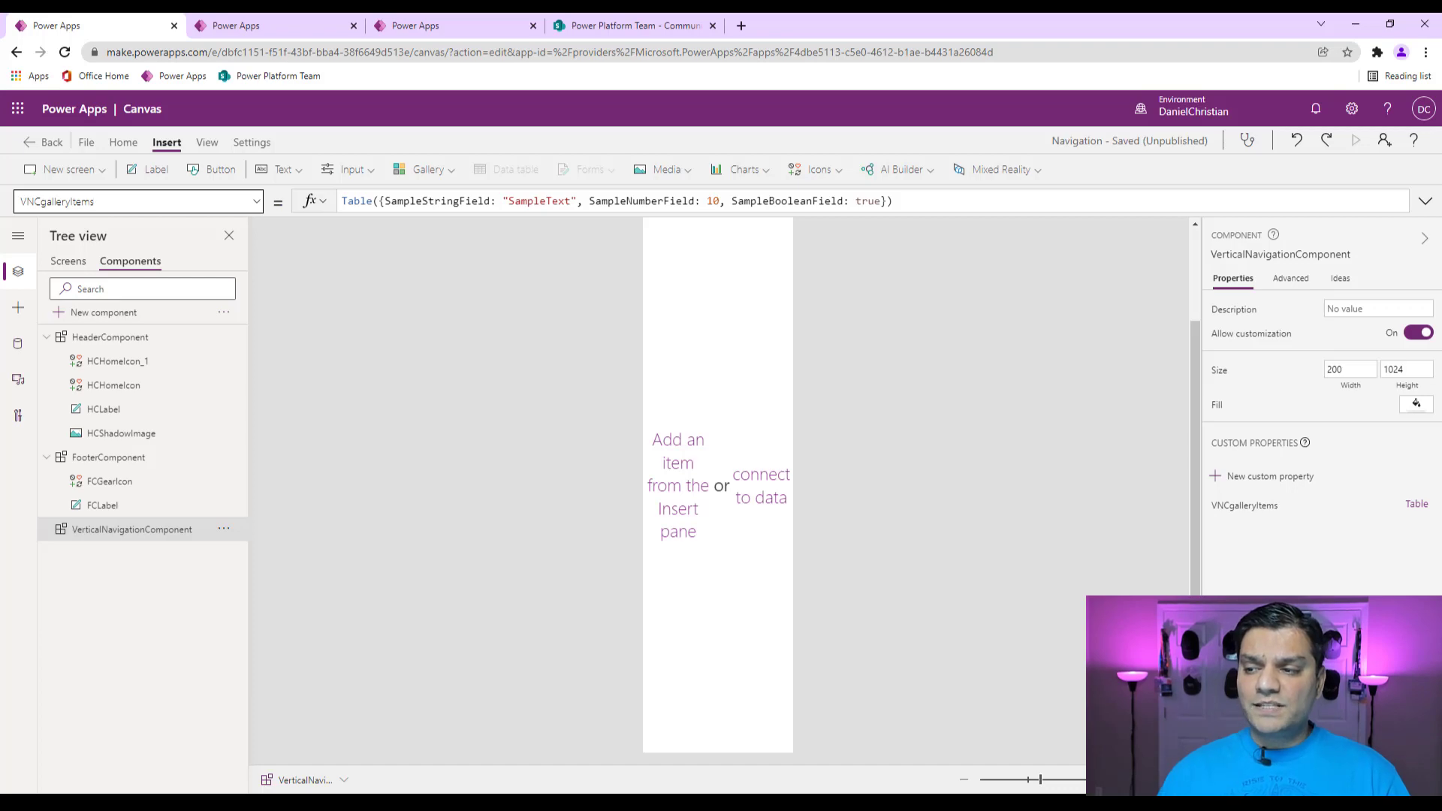
click(1424, 202)
key(ctrl+a)
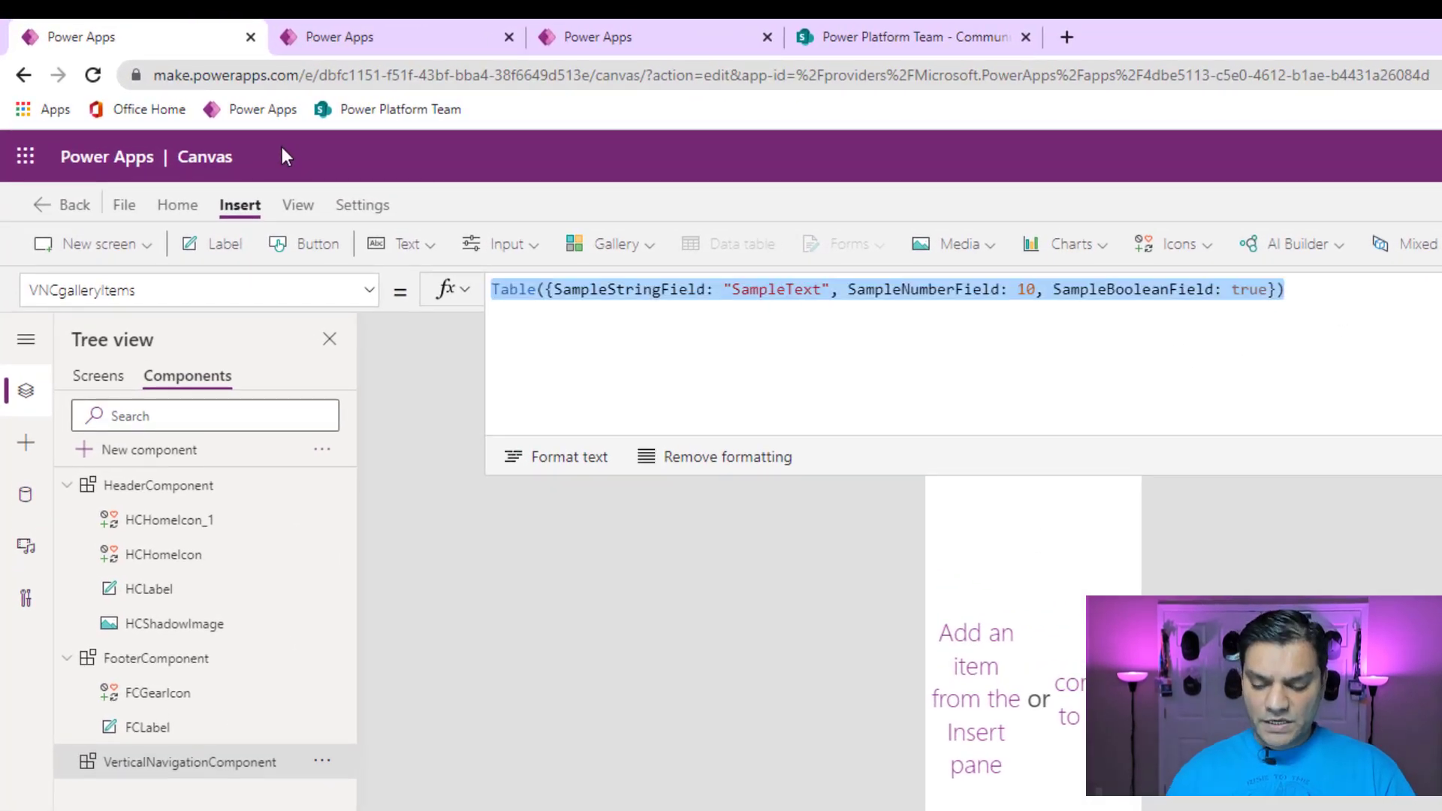
key(BackSpace)
text(Table)
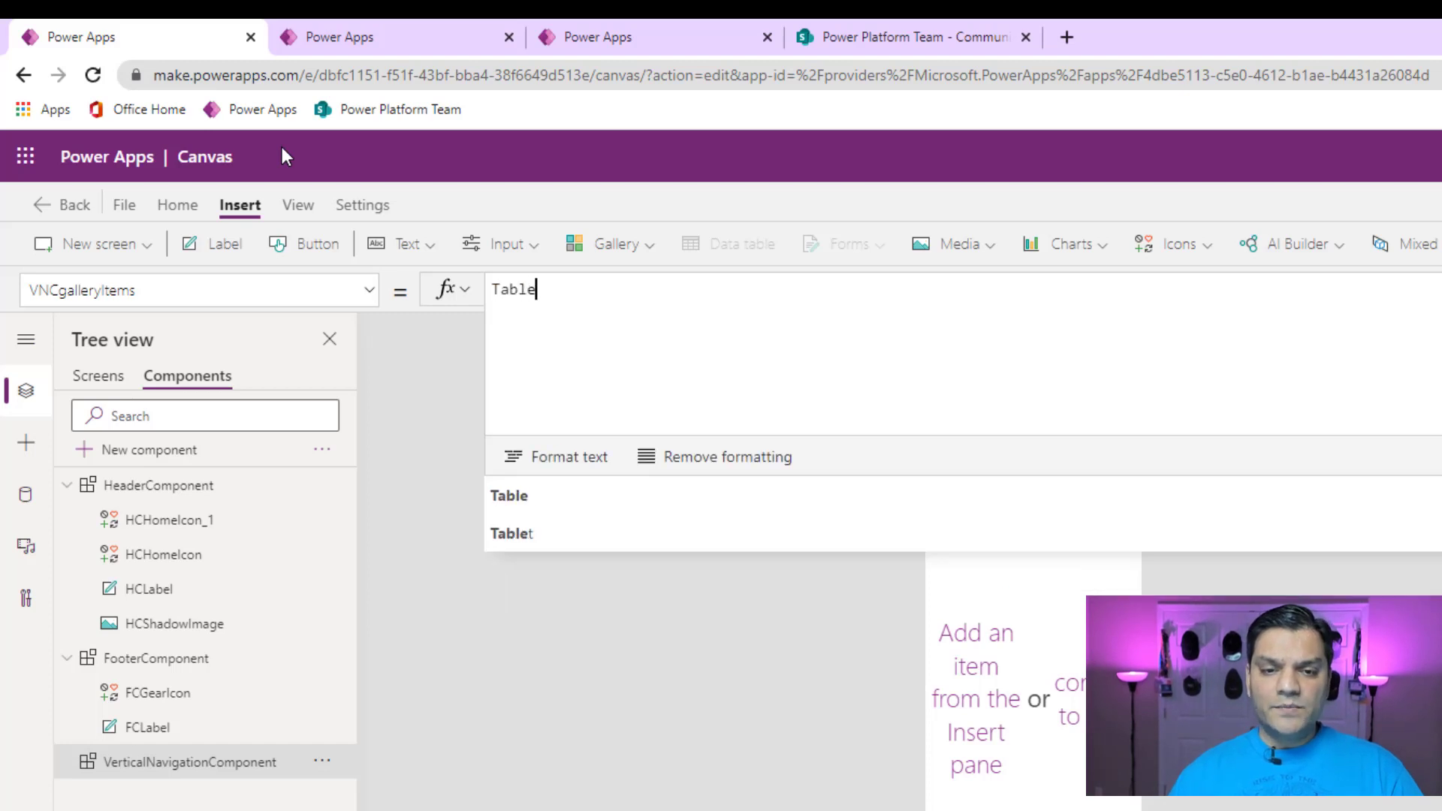
text(()
key(shift+Return)
key(shift+Return)
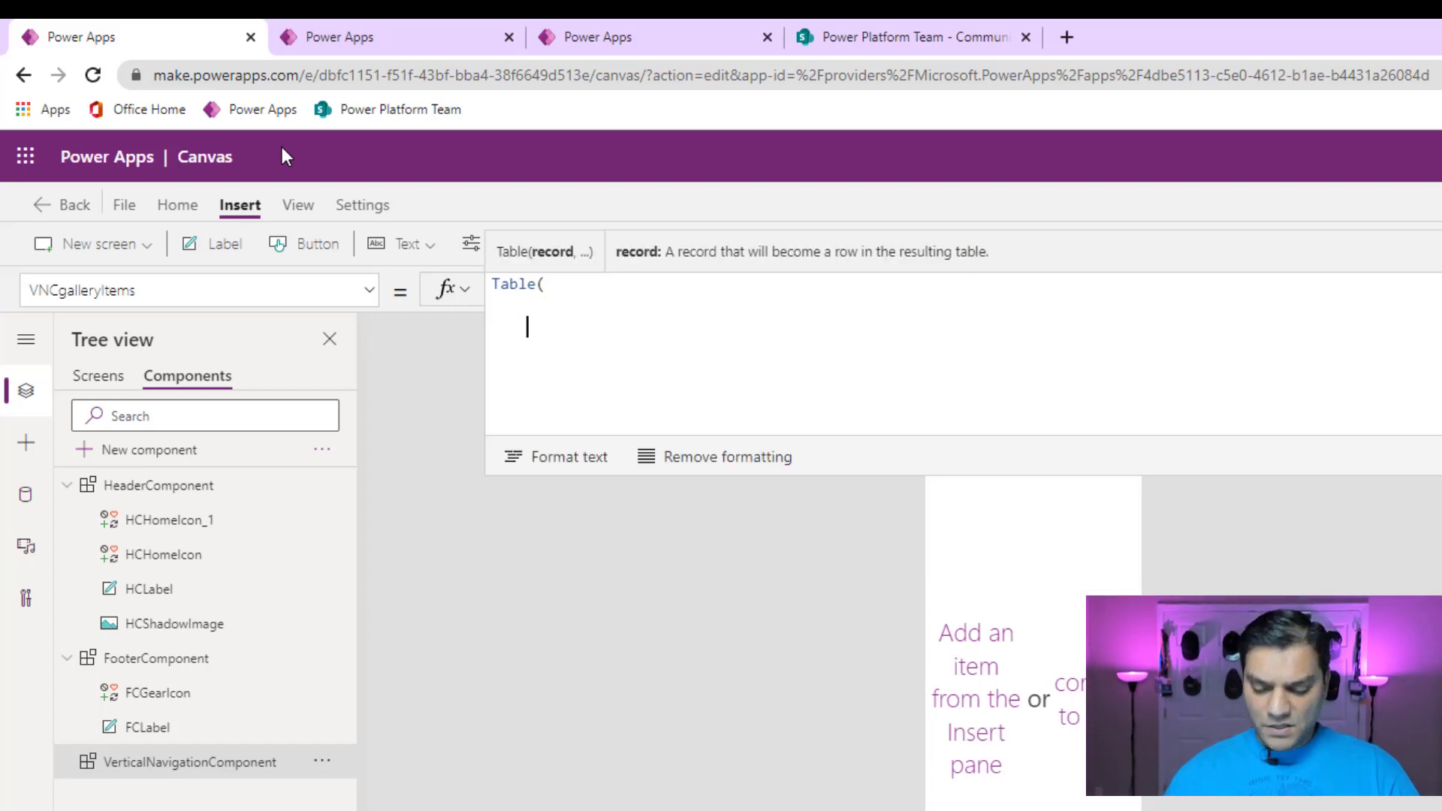
text())
key(Up)
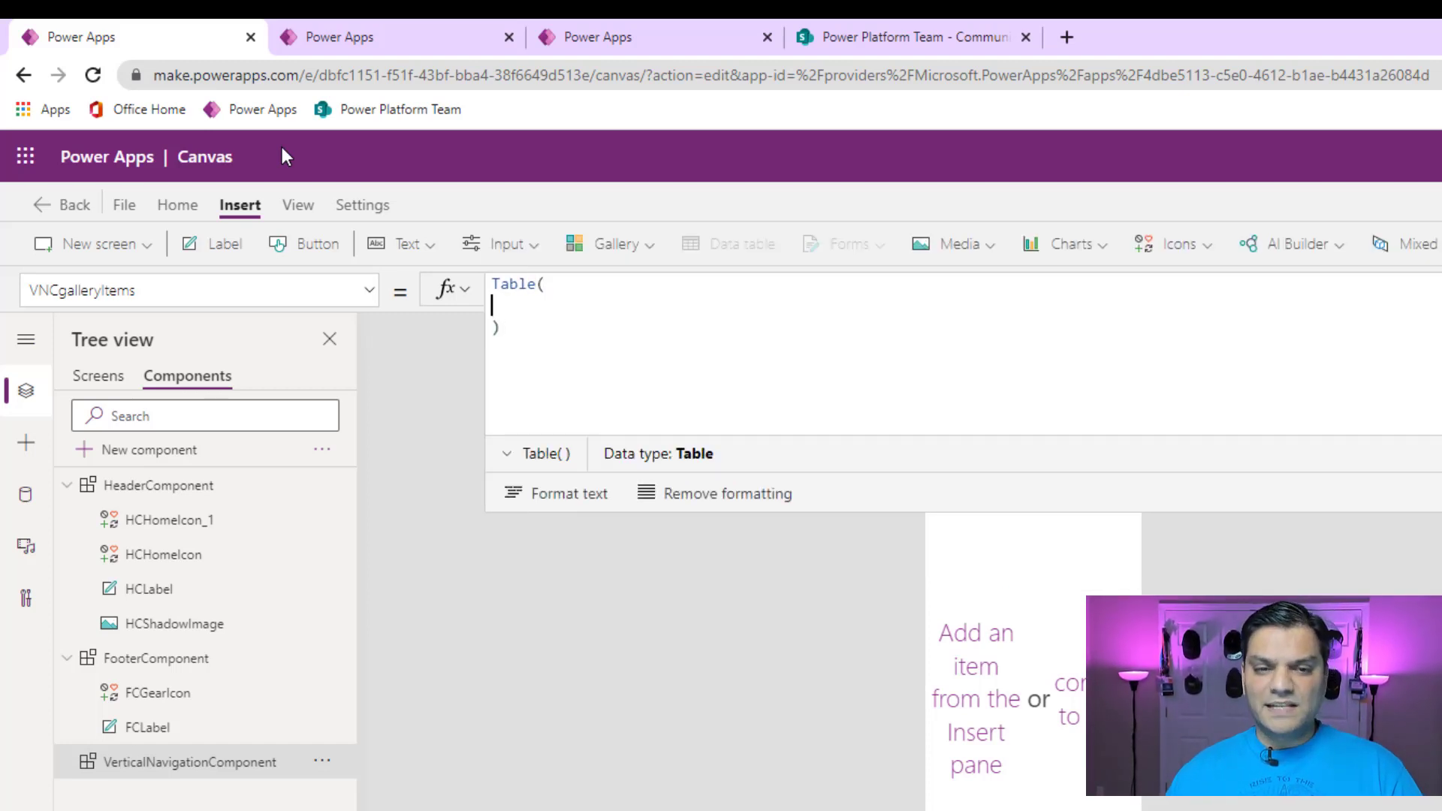
Add a record in curly braces inside the Table function, with its first field as ID: 1.
key(Up)
key(Left)
key(shift+Return)
key(Down)
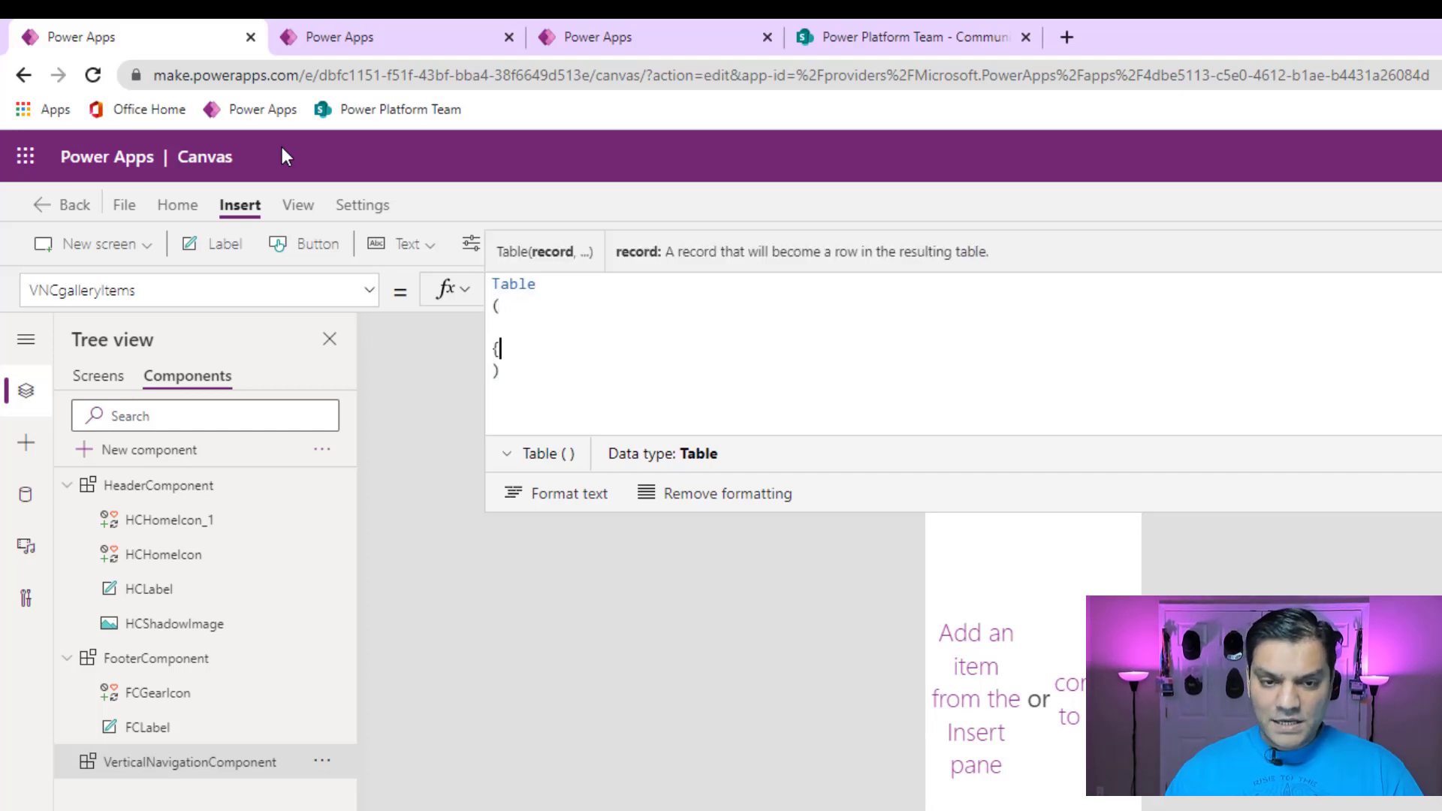
key(shift+Return)
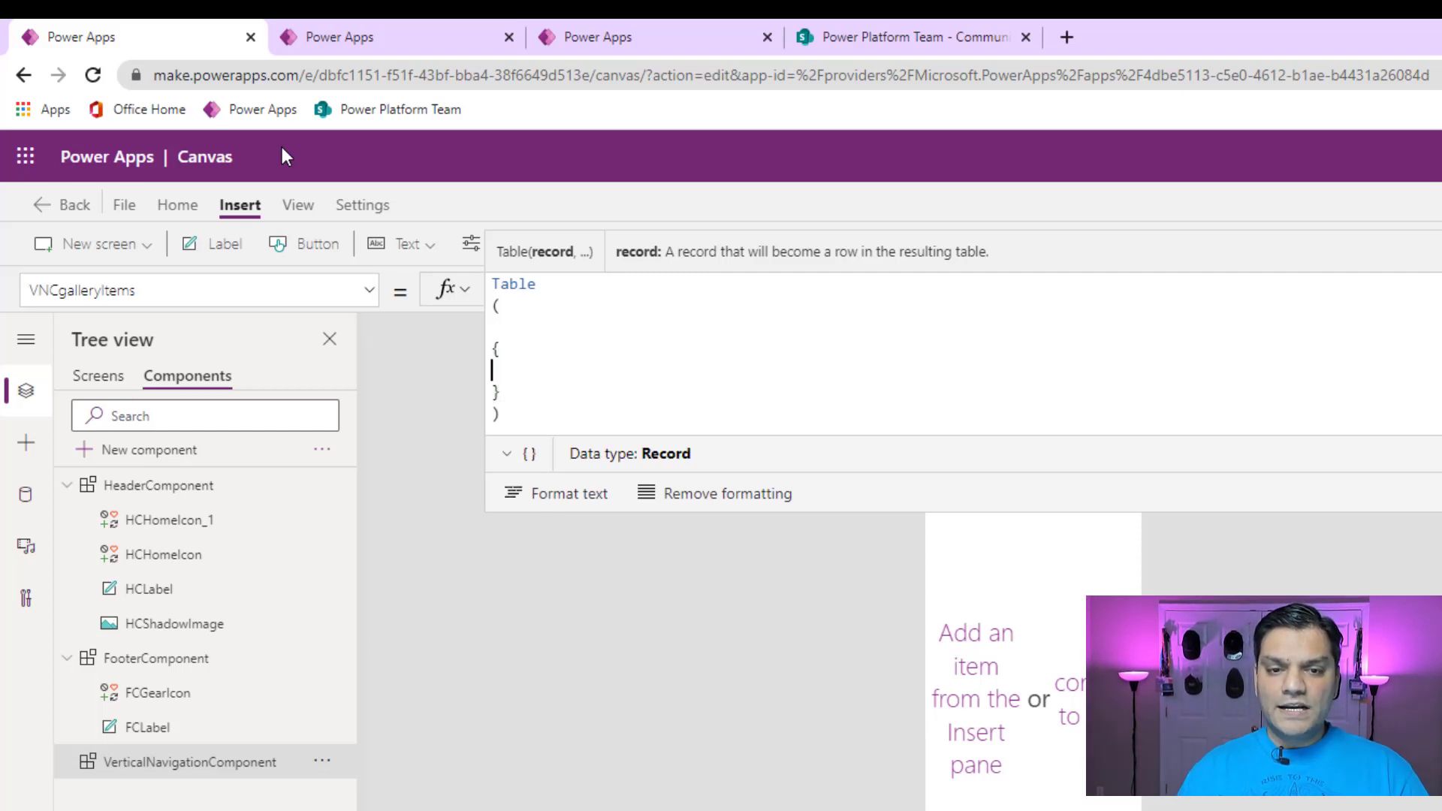
text(Id)
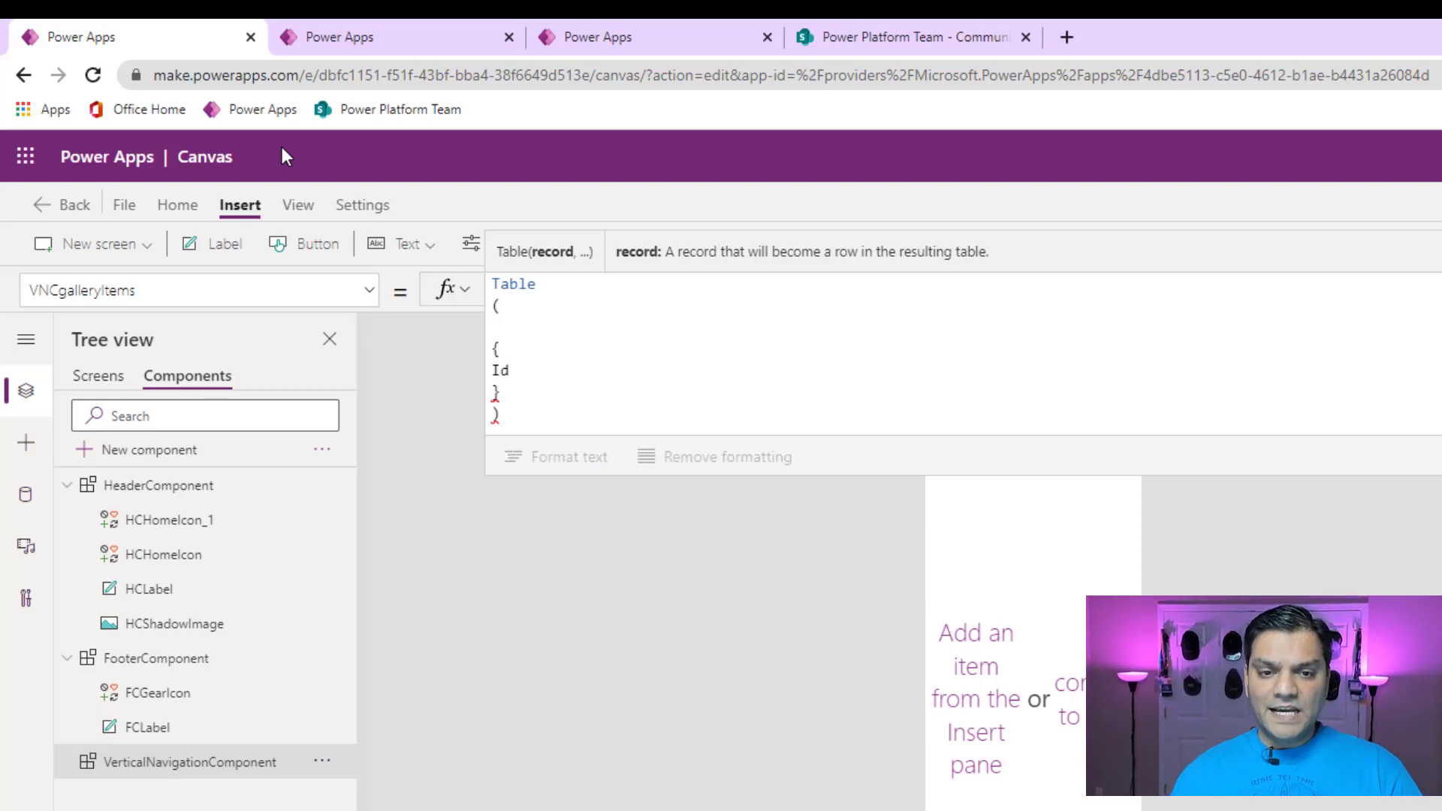
key(BackSpace)
text(D: 1)
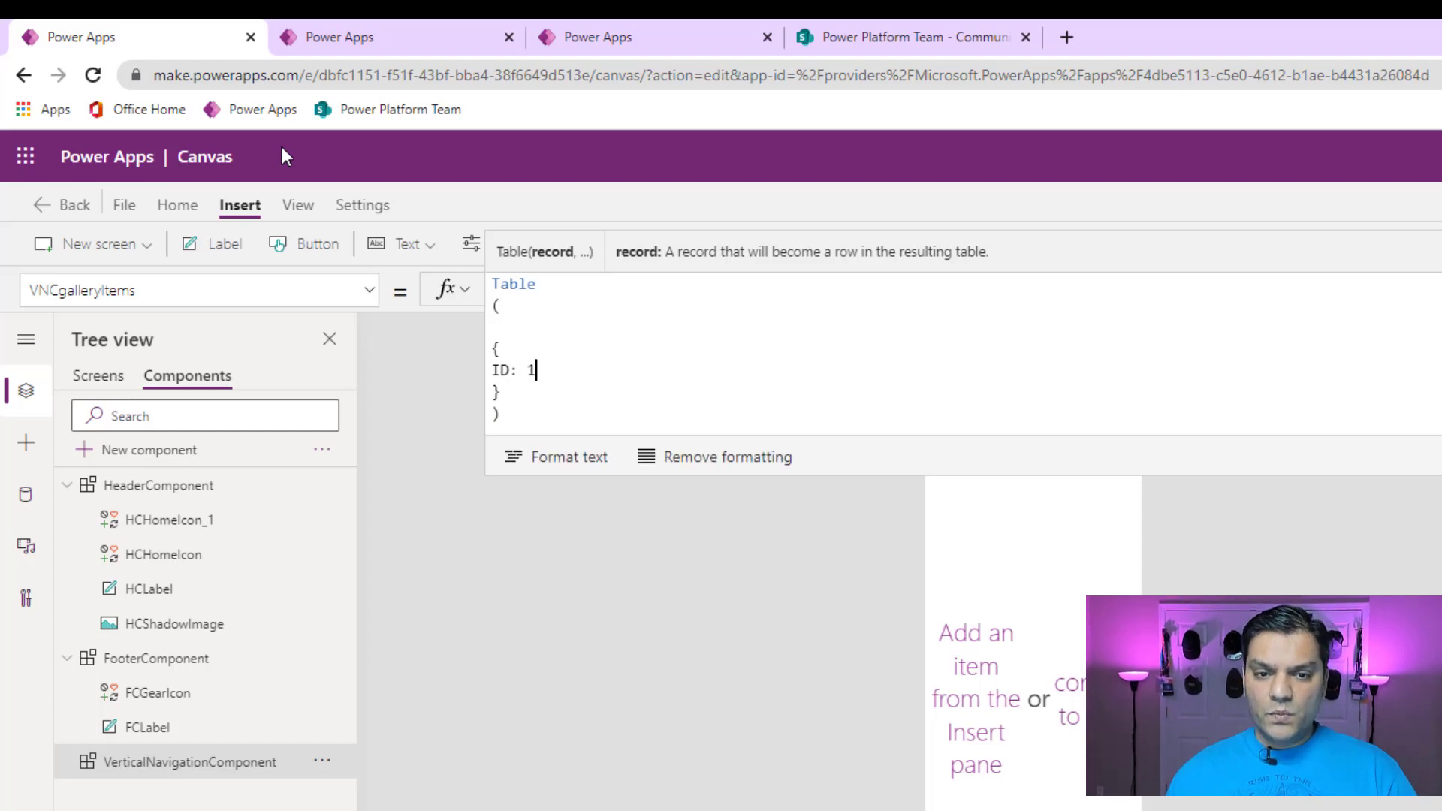
text(,)
key(Return)
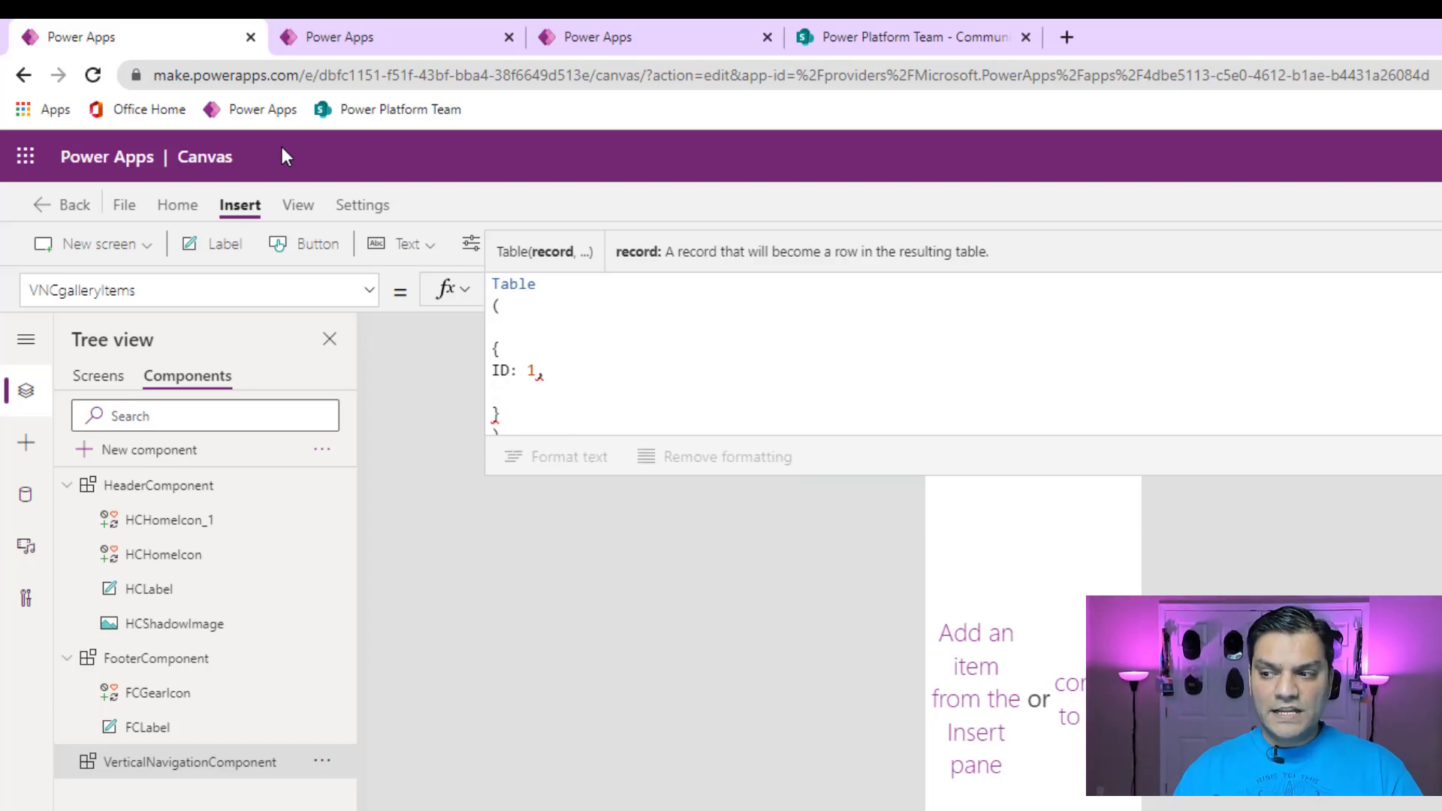
Add the field Title: "Power Apps" to the record, consulting the SharePoint Communities list for the item title.
text(Title: ")
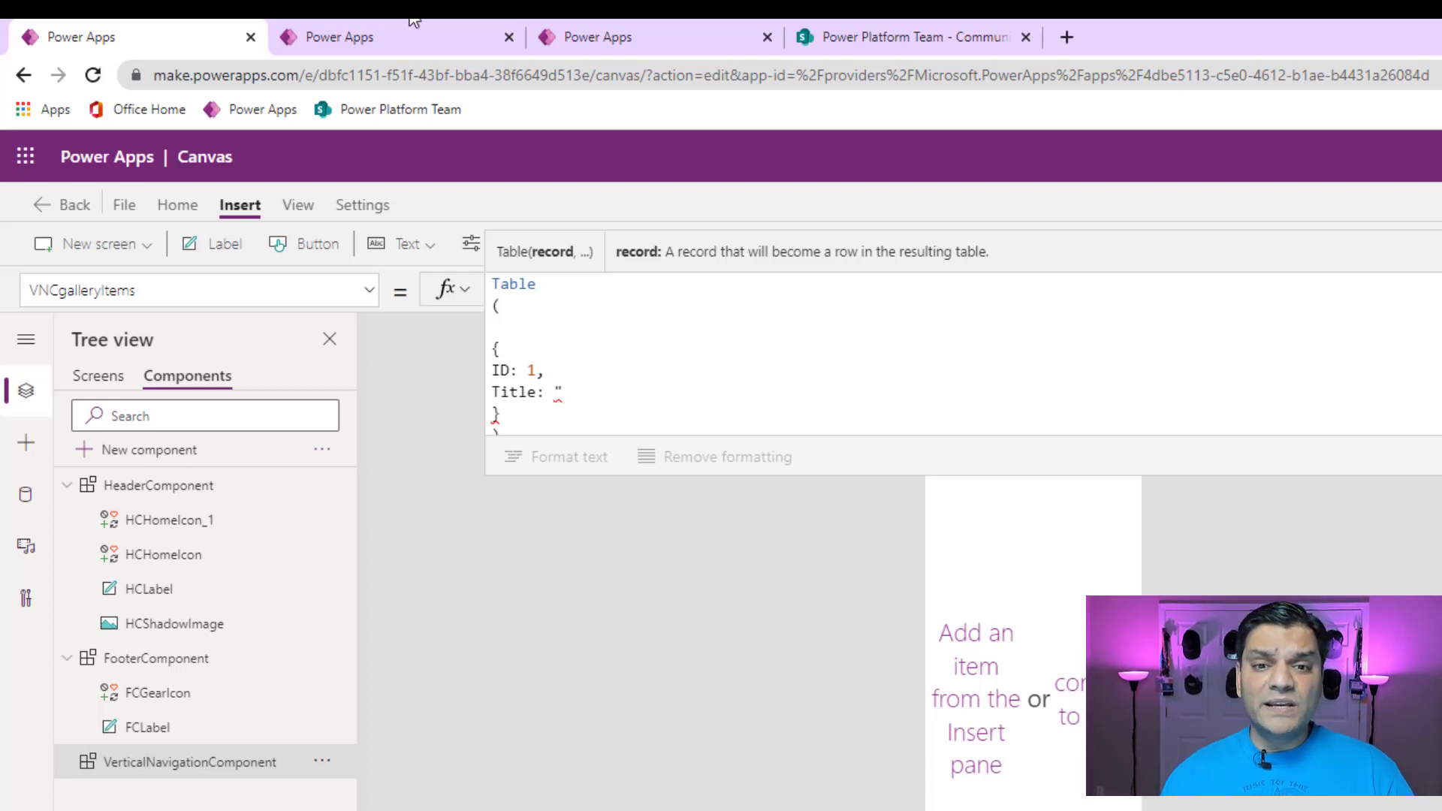
click(894, 37)
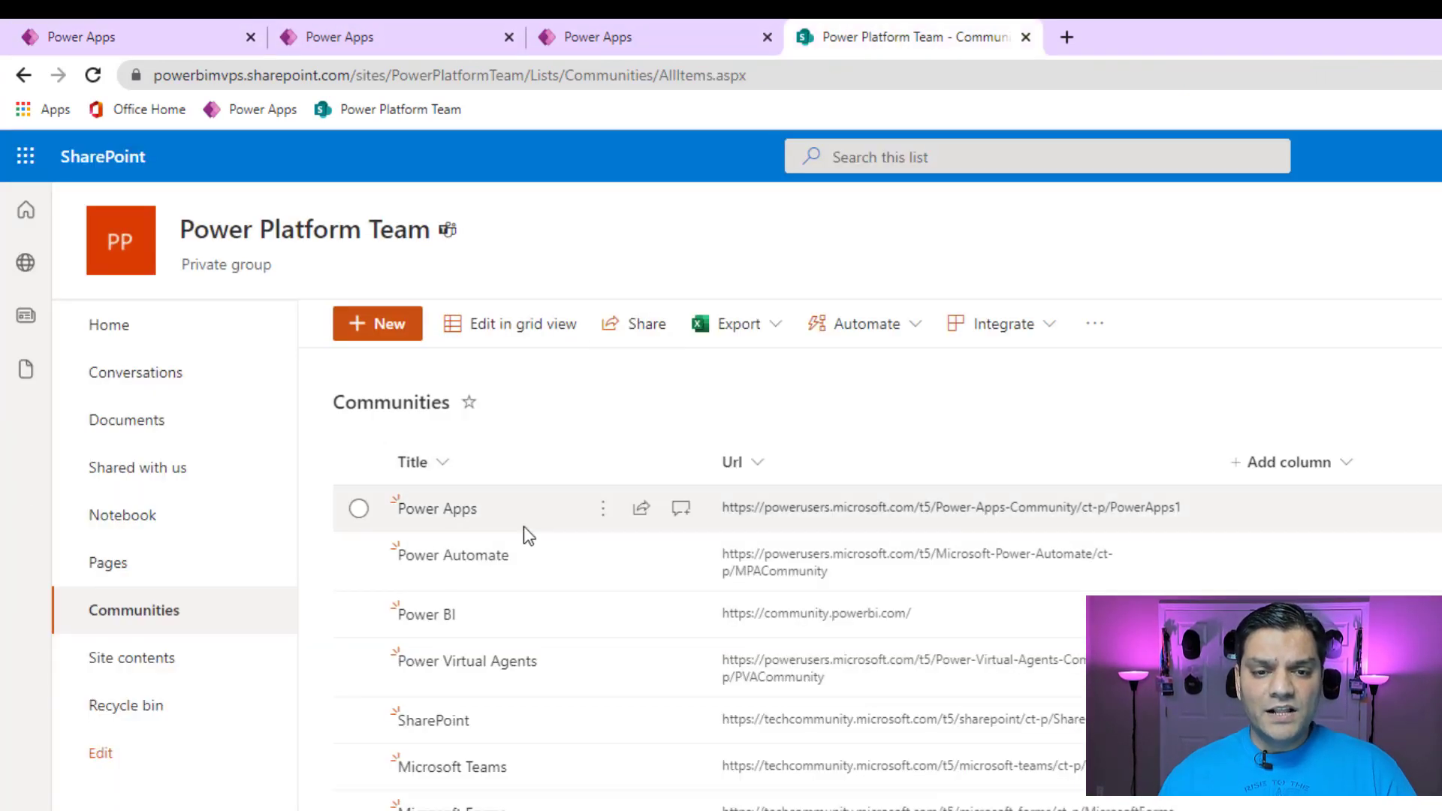
click(420, 43)
click(605, 33)
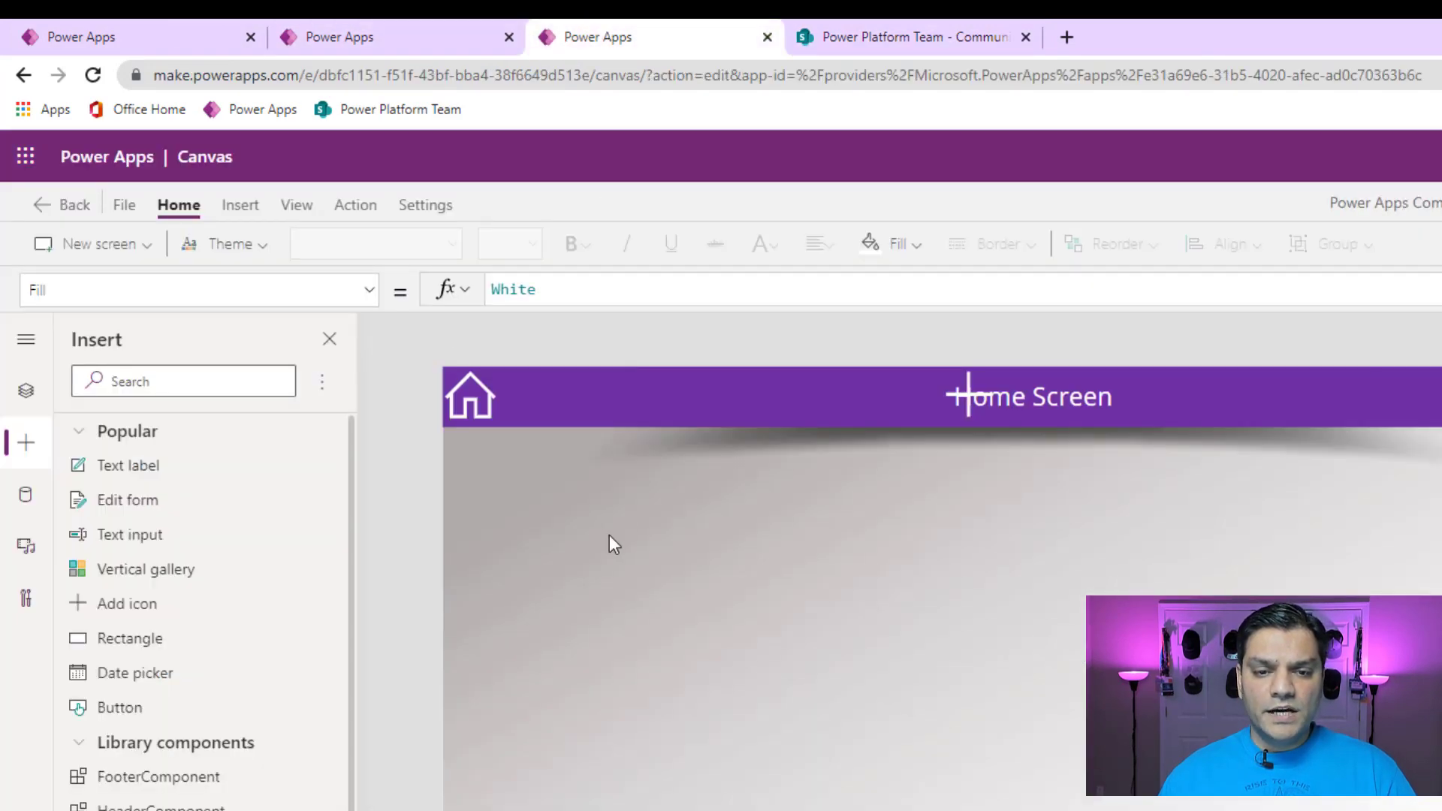
click(188, 39)
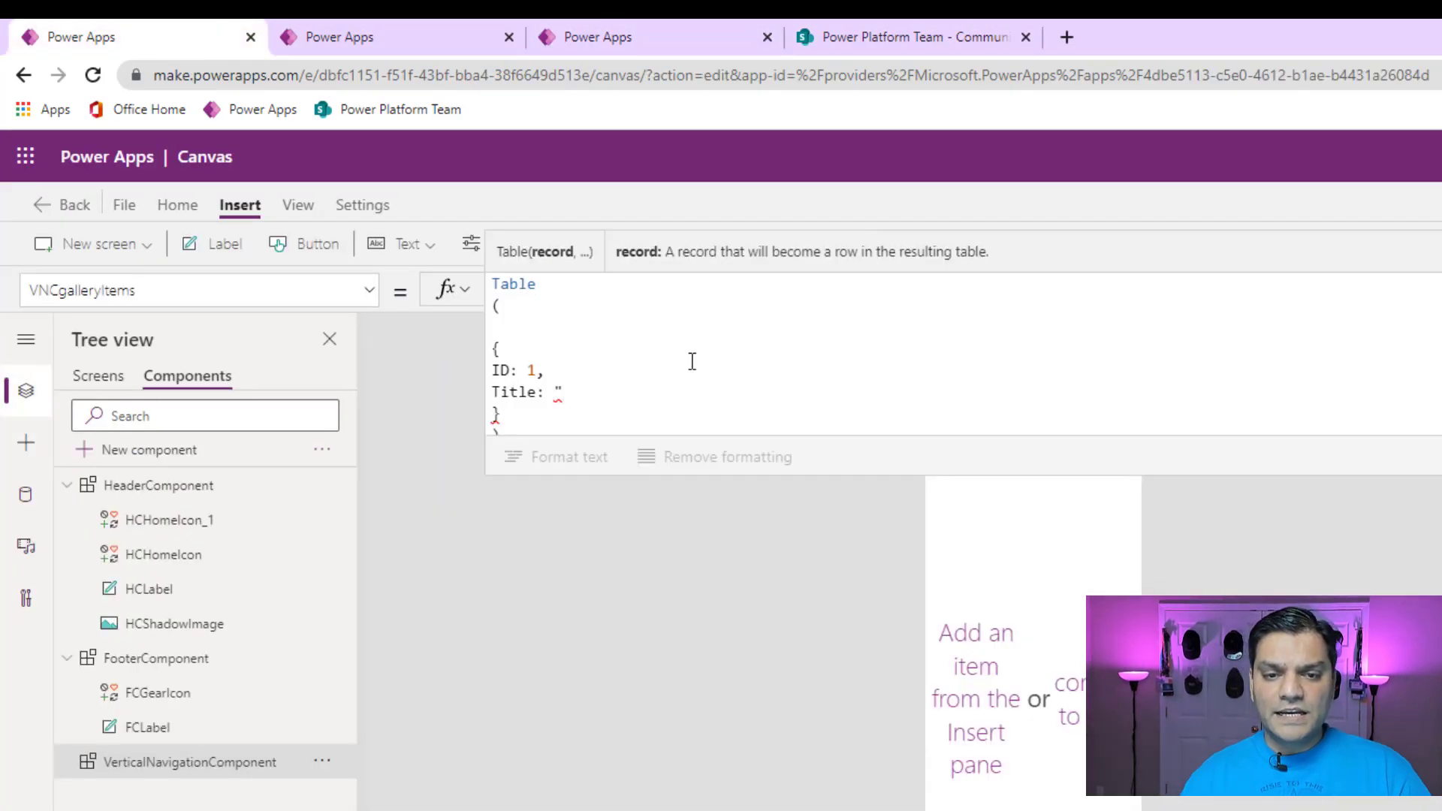
text(Power Apps)
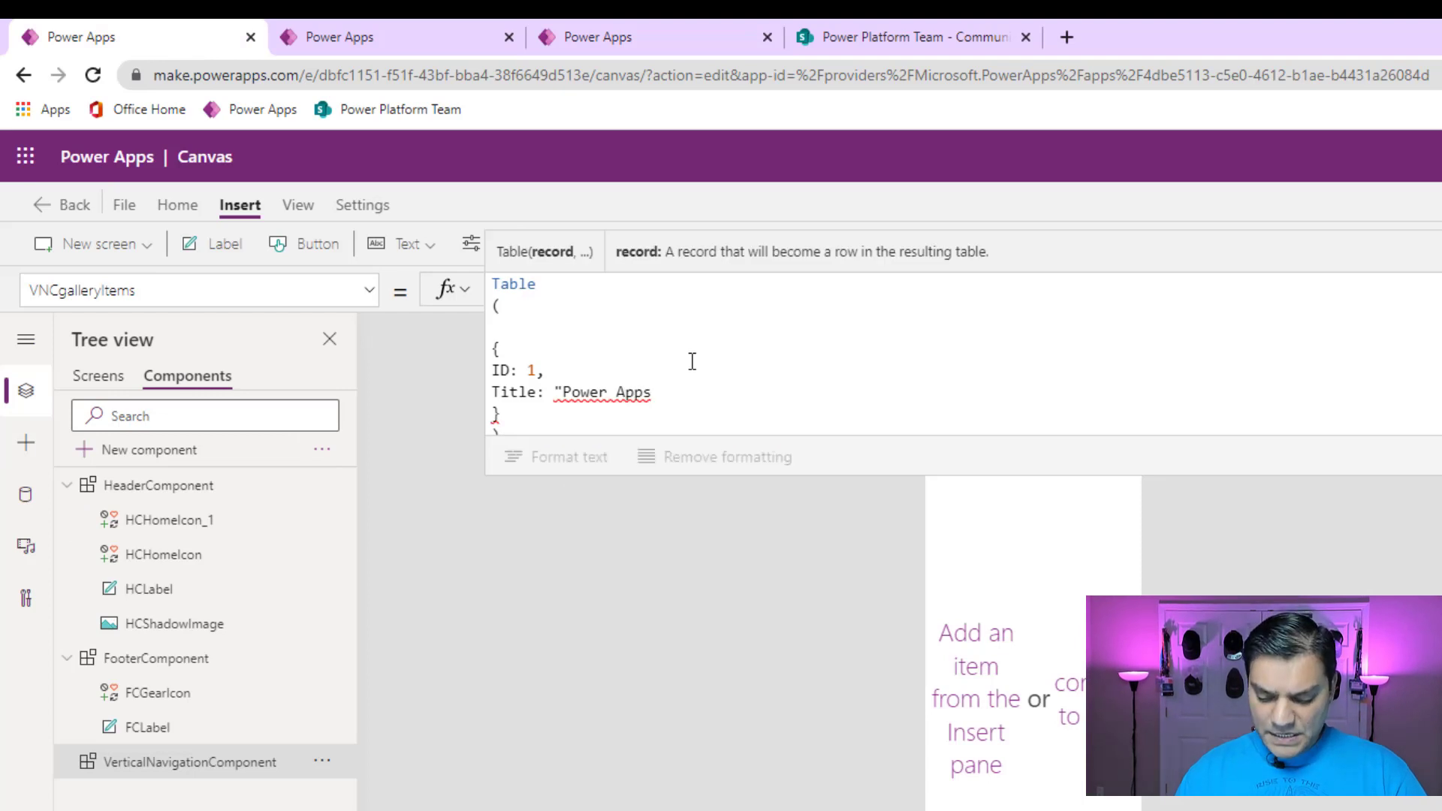
text(",)
key(Return)
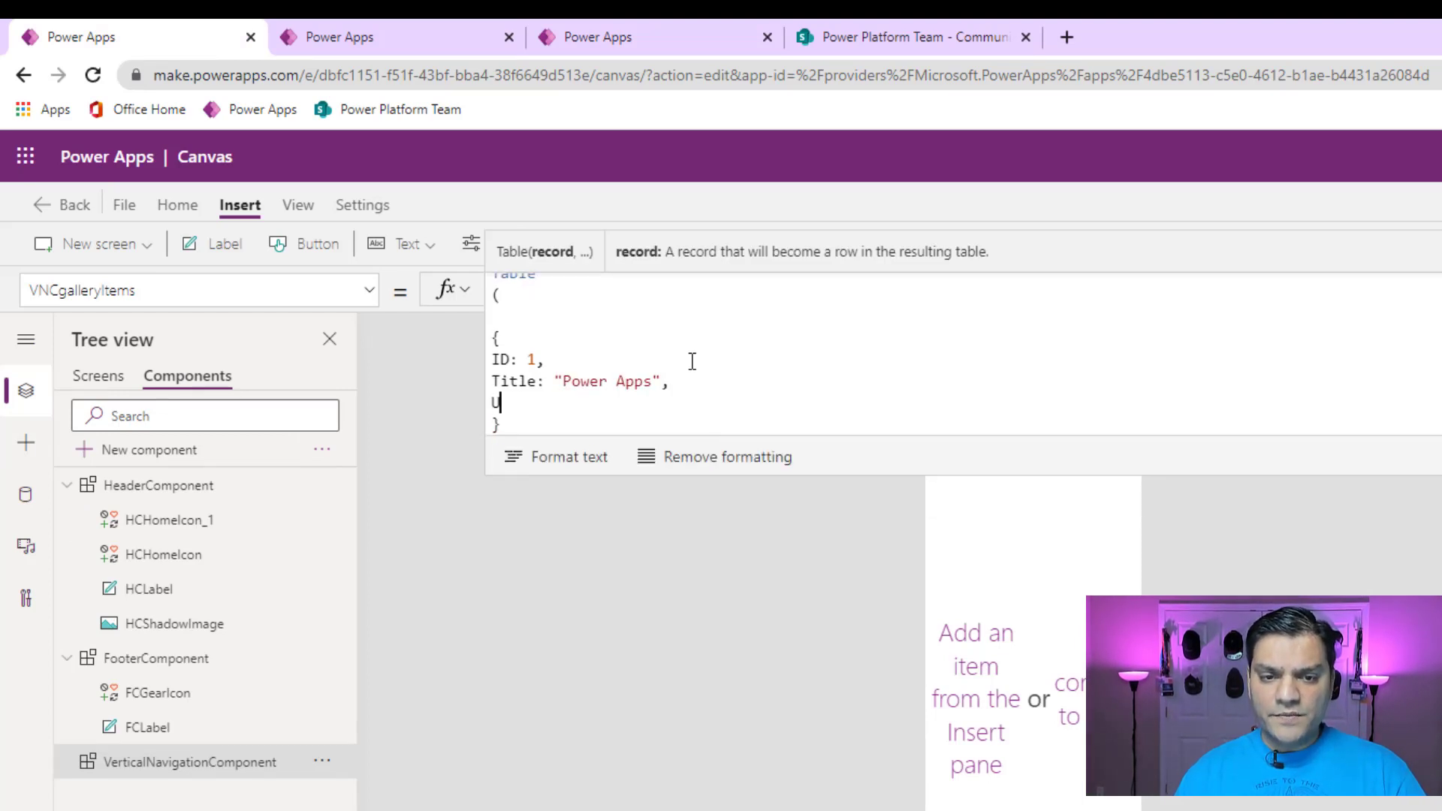
Add a URL field to the record, filled with the Power Apps item's Url copied from the SharePoint Communities list.
text(URL: )
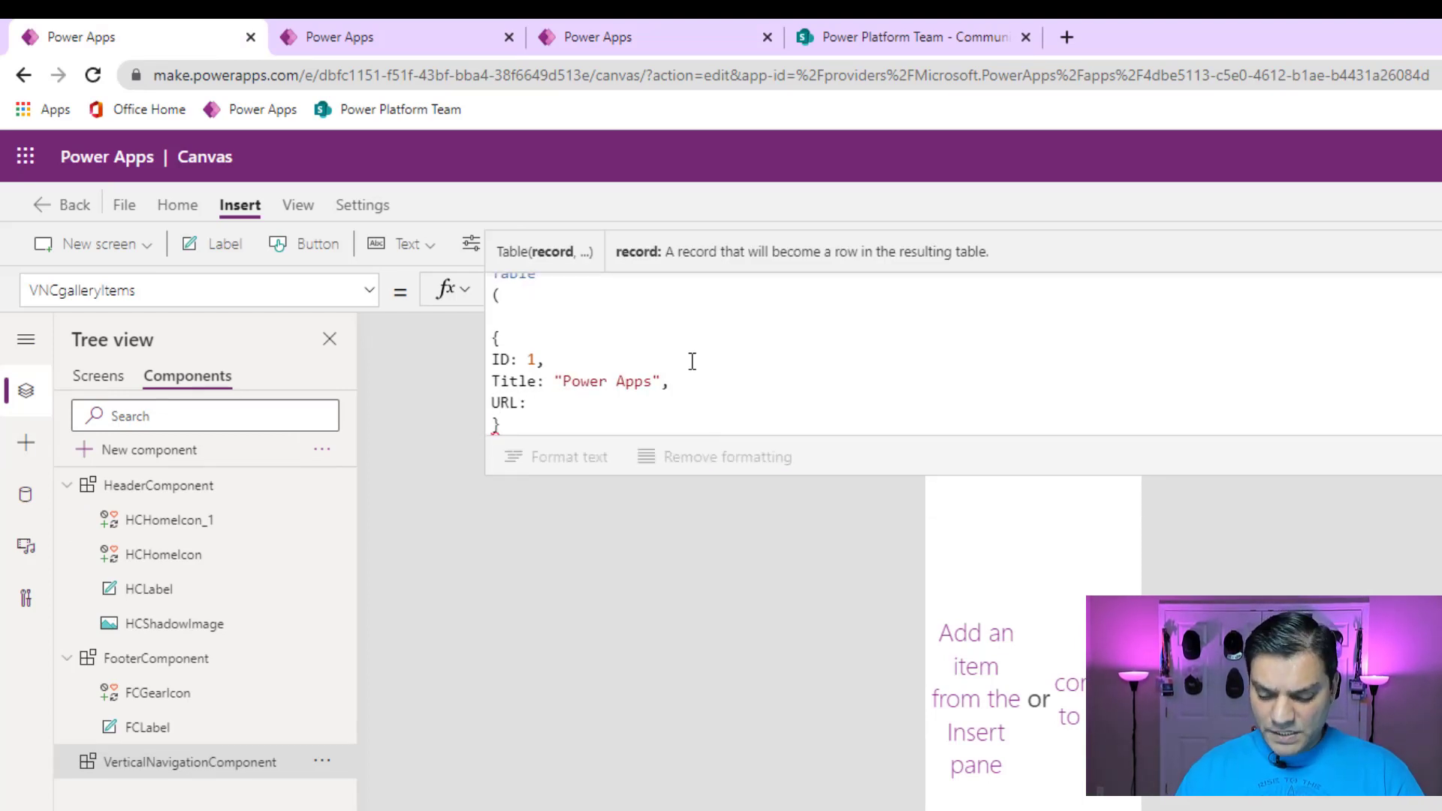
text(")
click(894, 39)
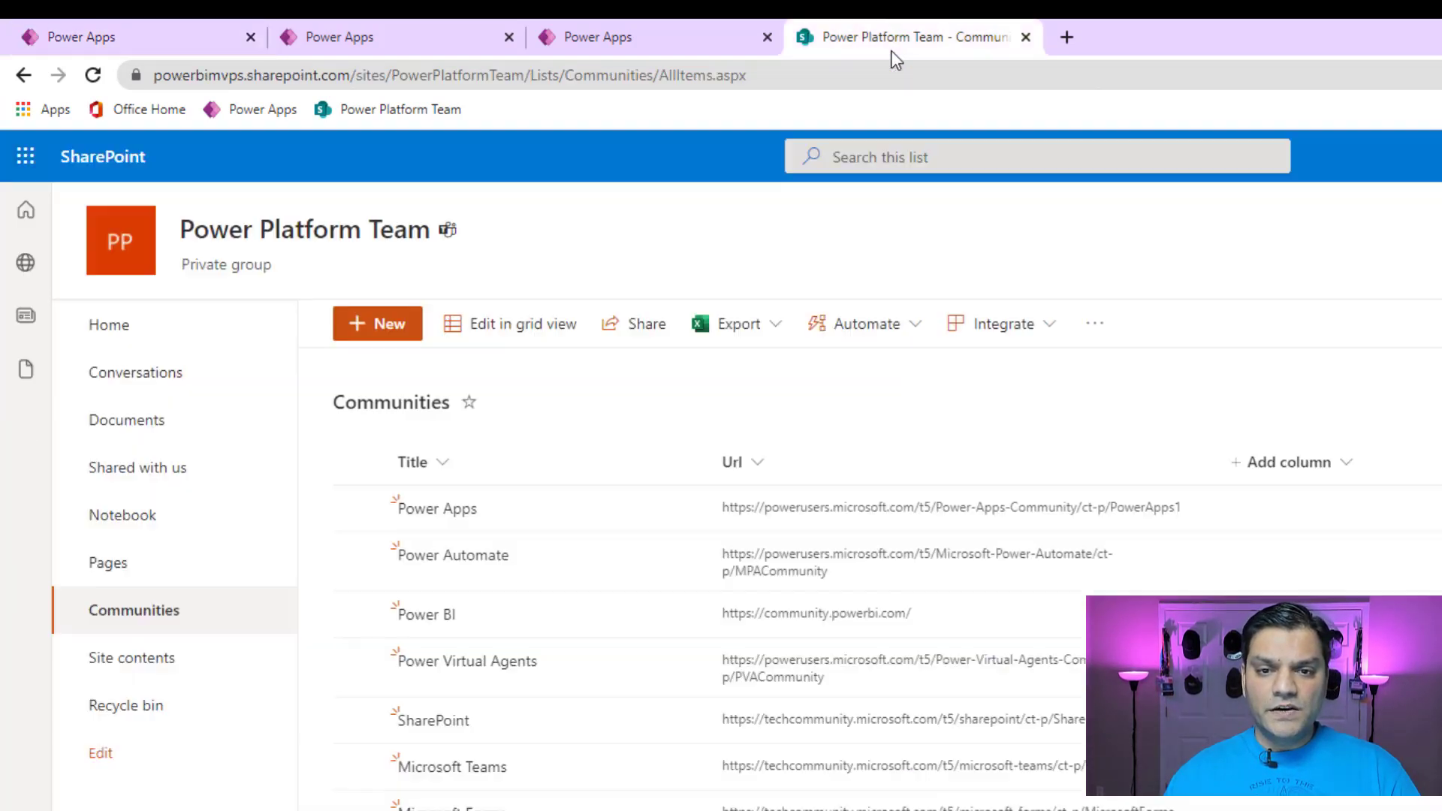
click(456, 526)
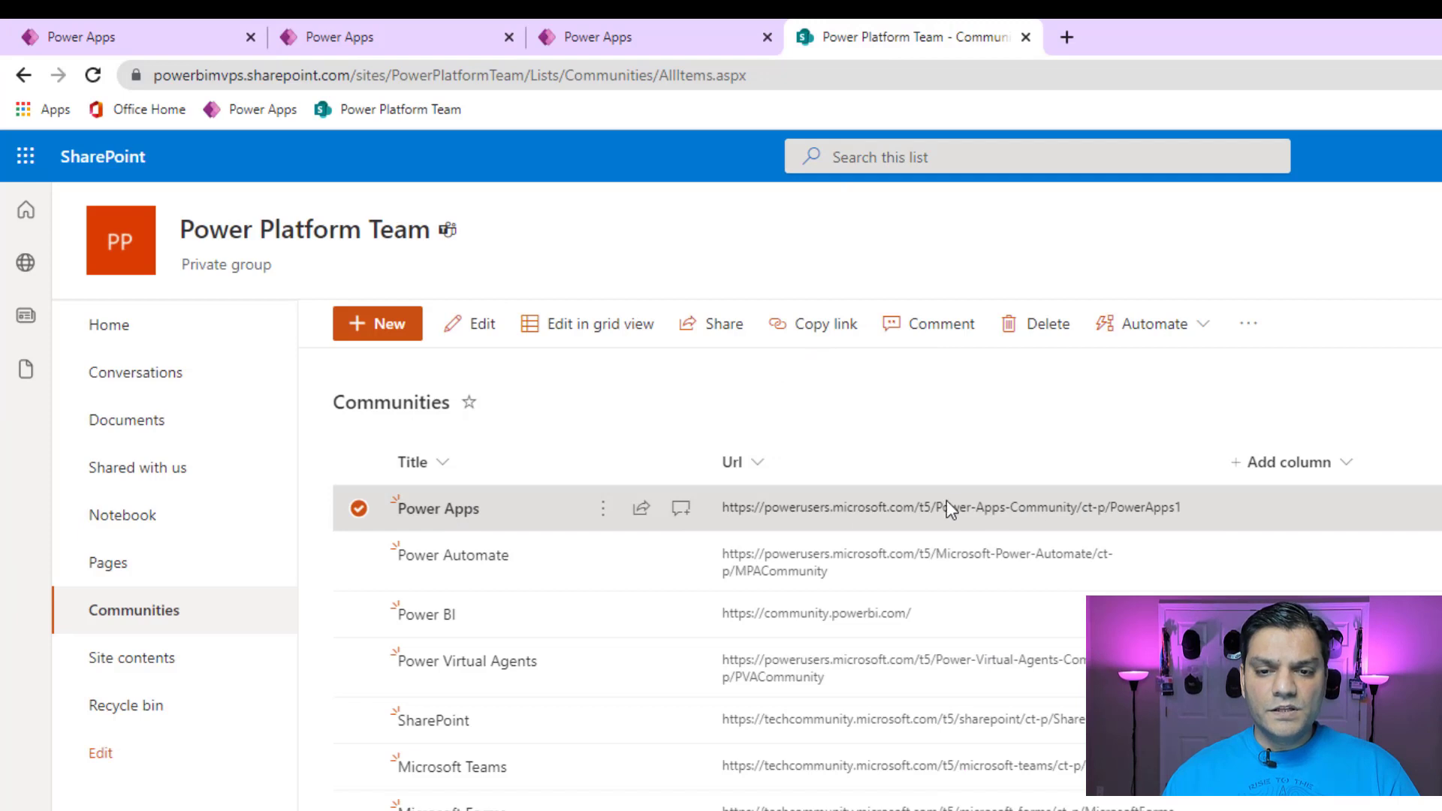
click(409, 508)
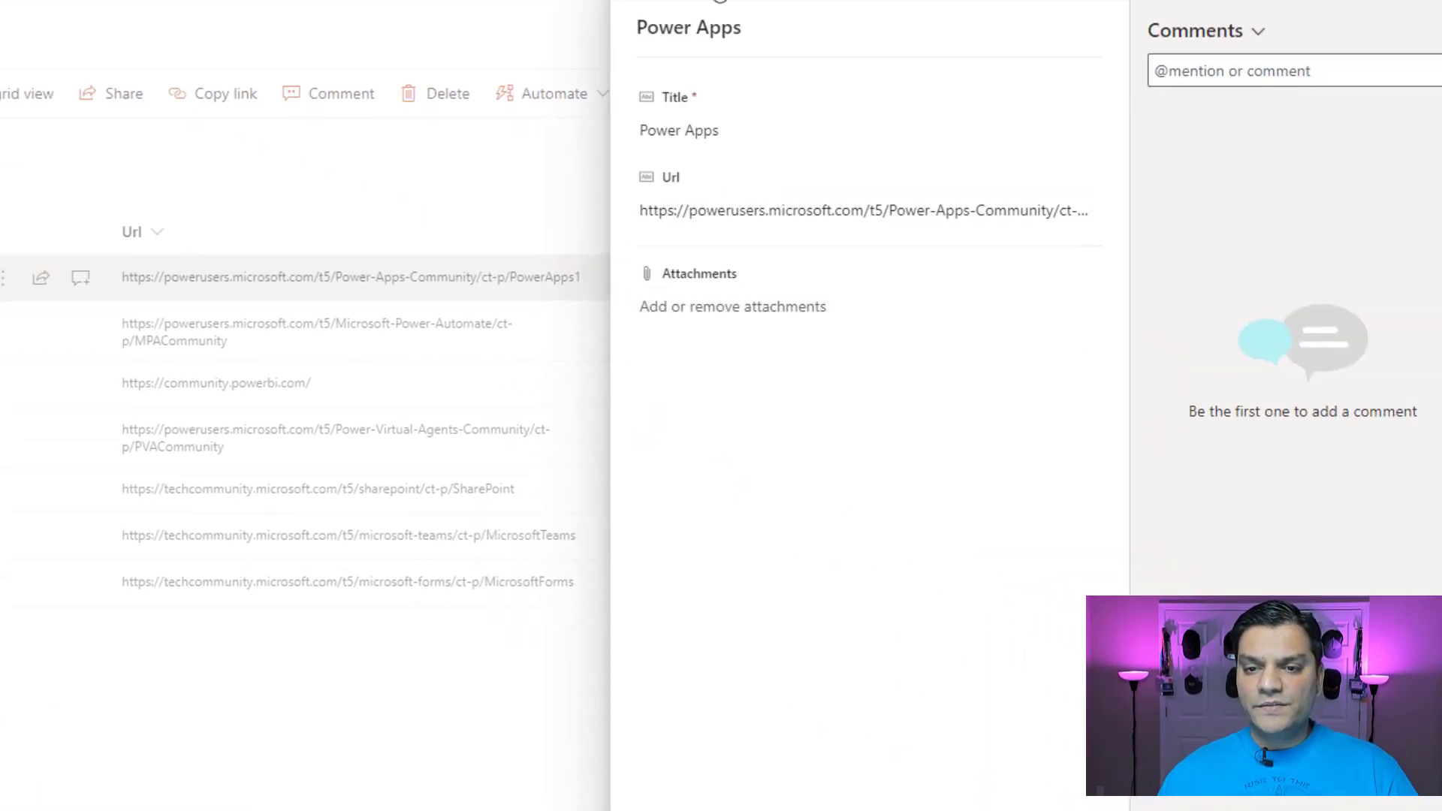
click(706, 3)
triple_click(734, 217)
key(ctrl+c)
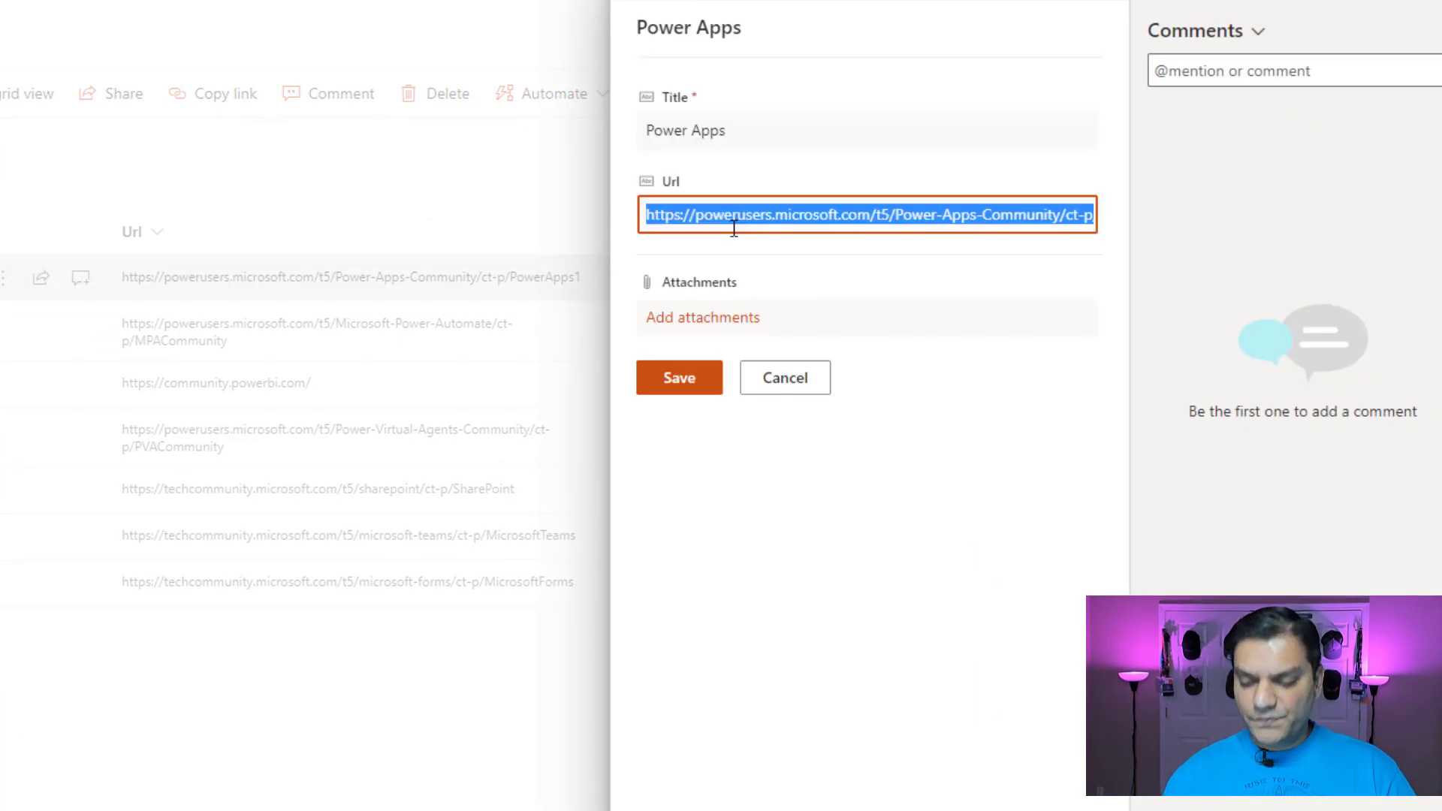
click(817, 380)
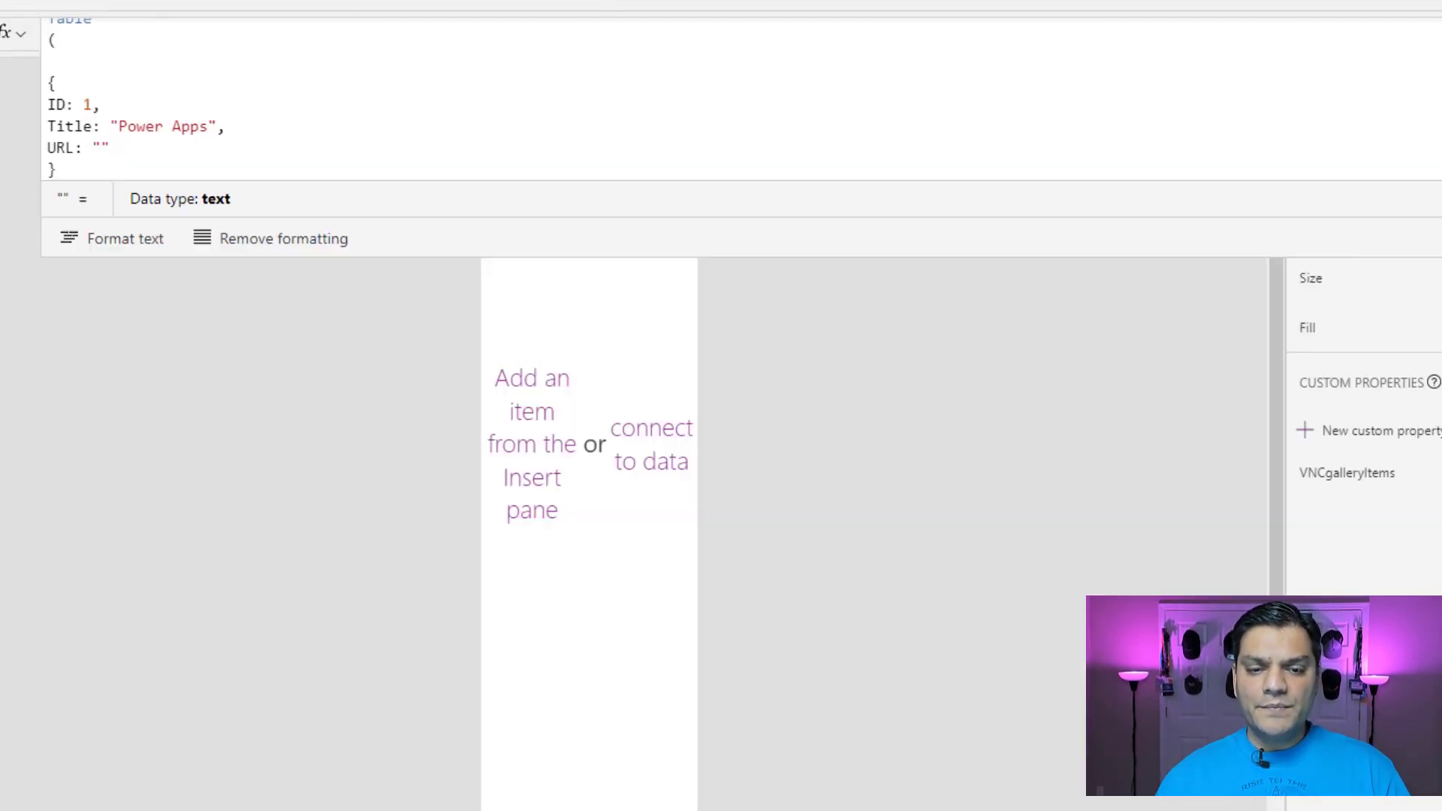
key(ctrl+v)
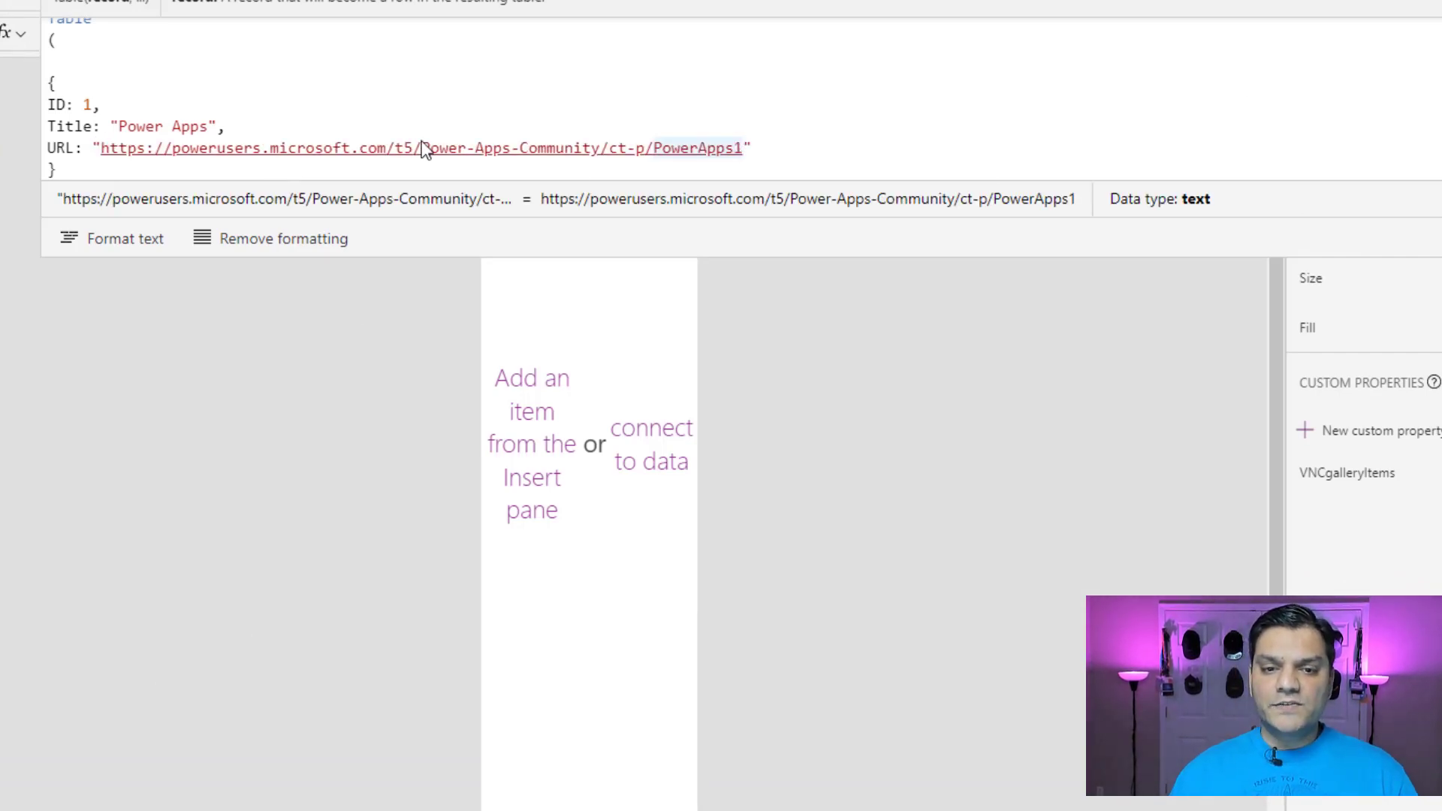
scroll(134, 127, up, 1)
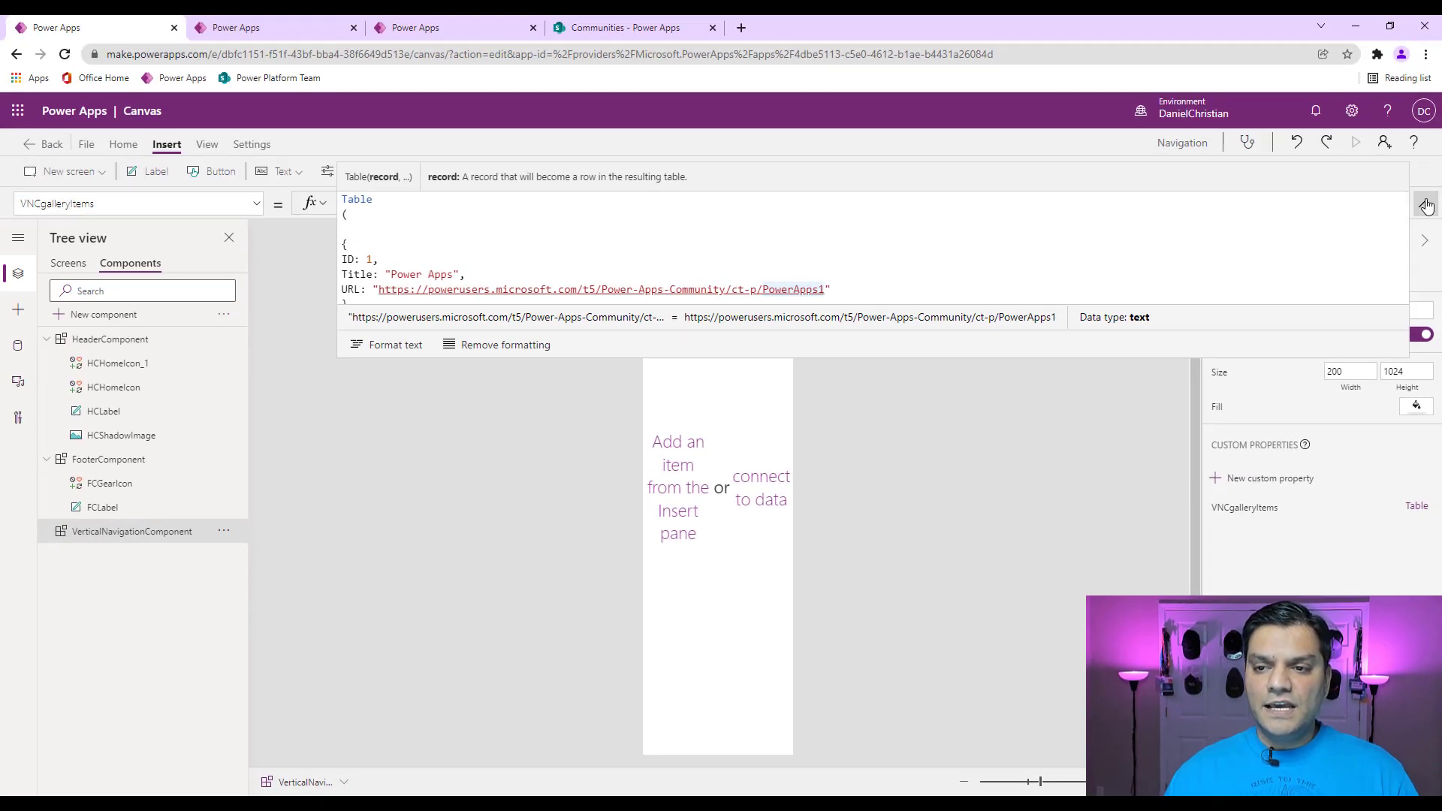
click(1426, 205)
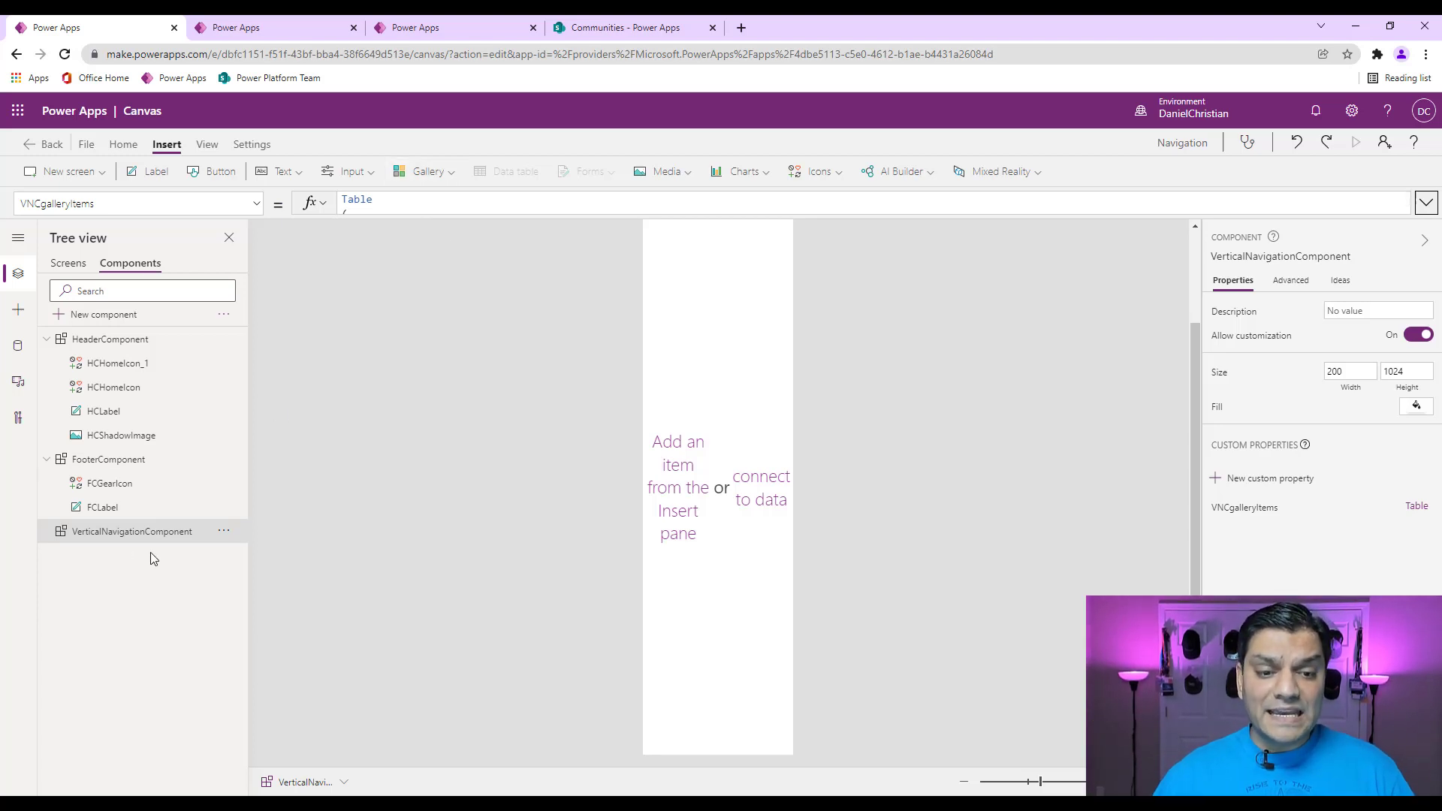
Insert a vertical gallery into VerticalNavigationComponent and set its layout to Title.
click(439, 180)
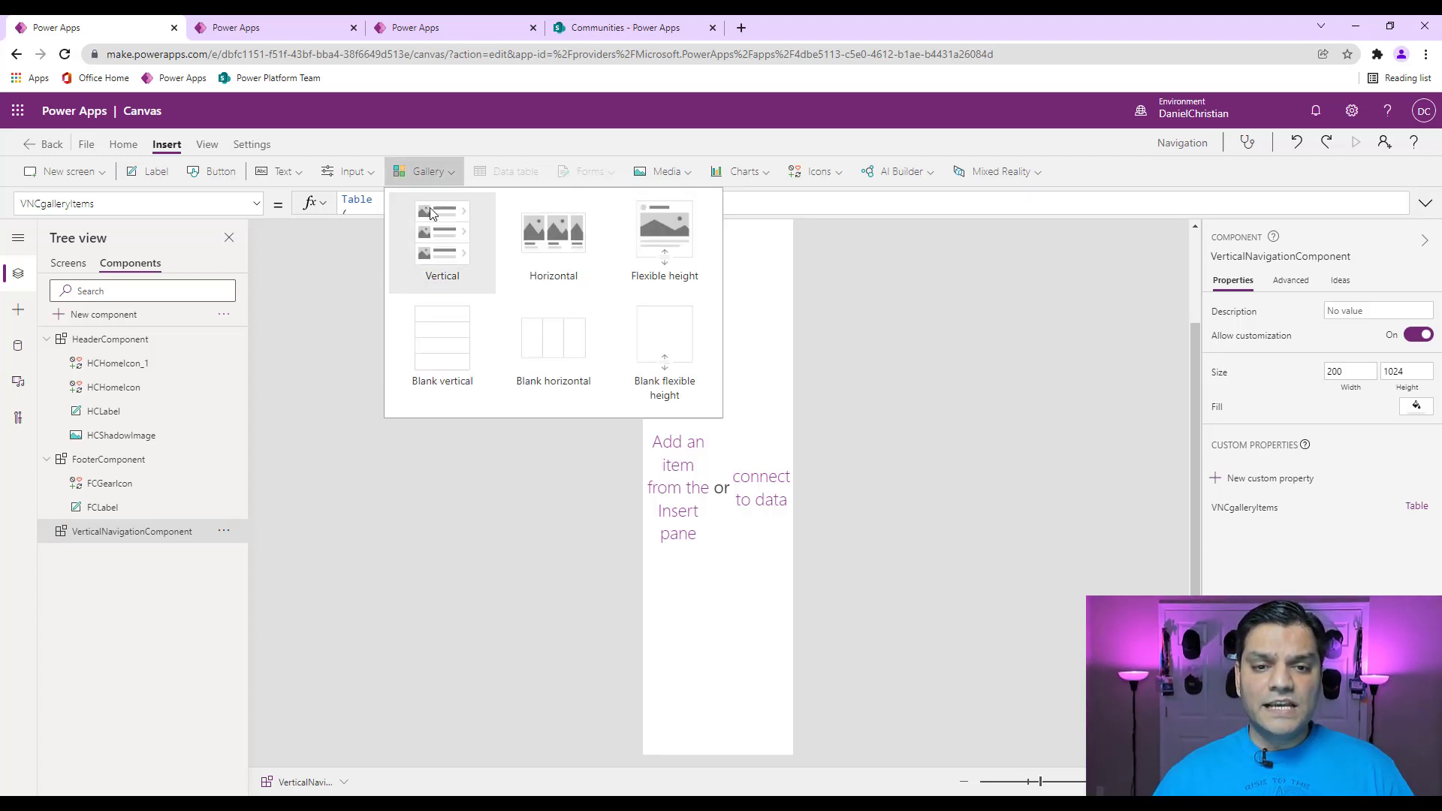
click(431, 220)
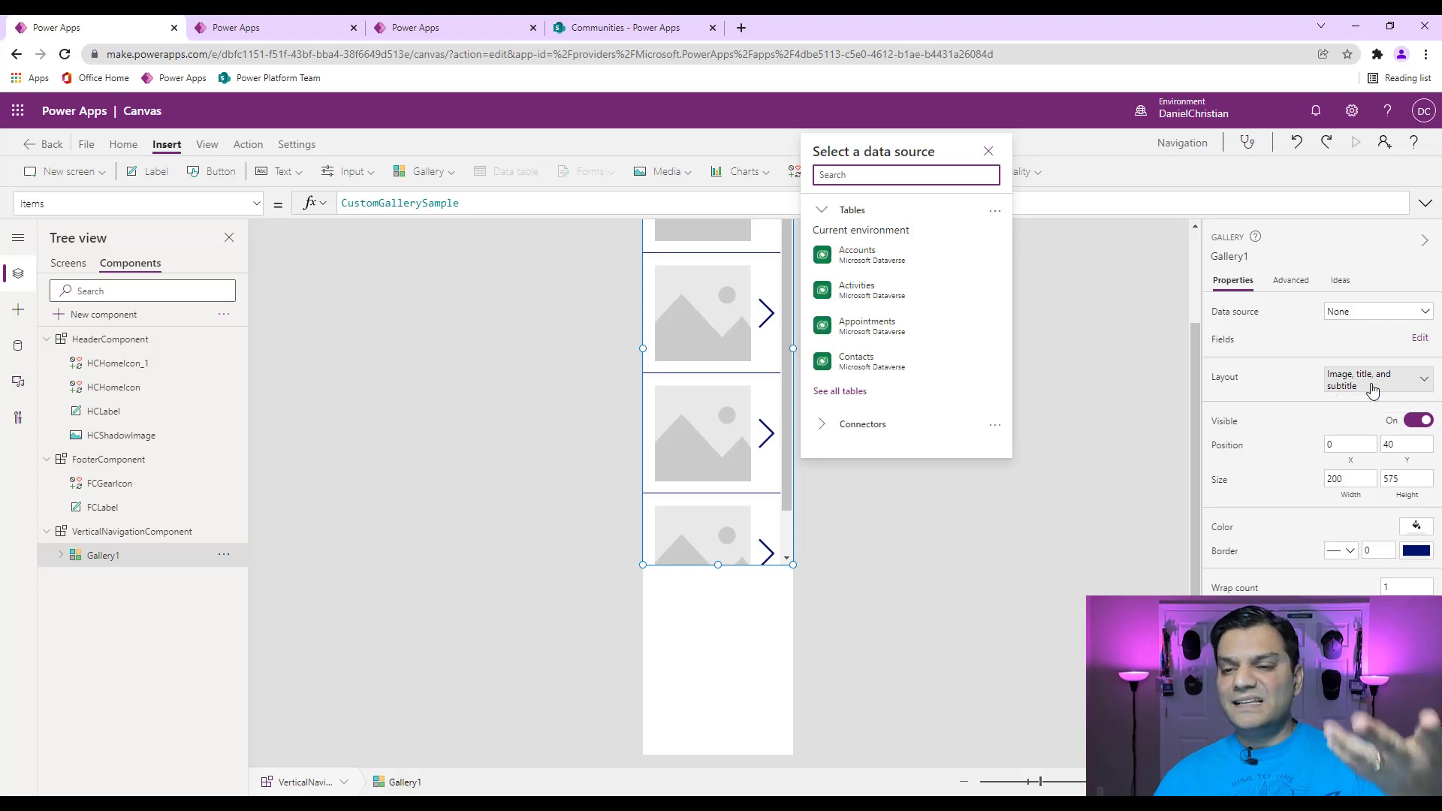
click(1372, 388)
click(1268, 508)
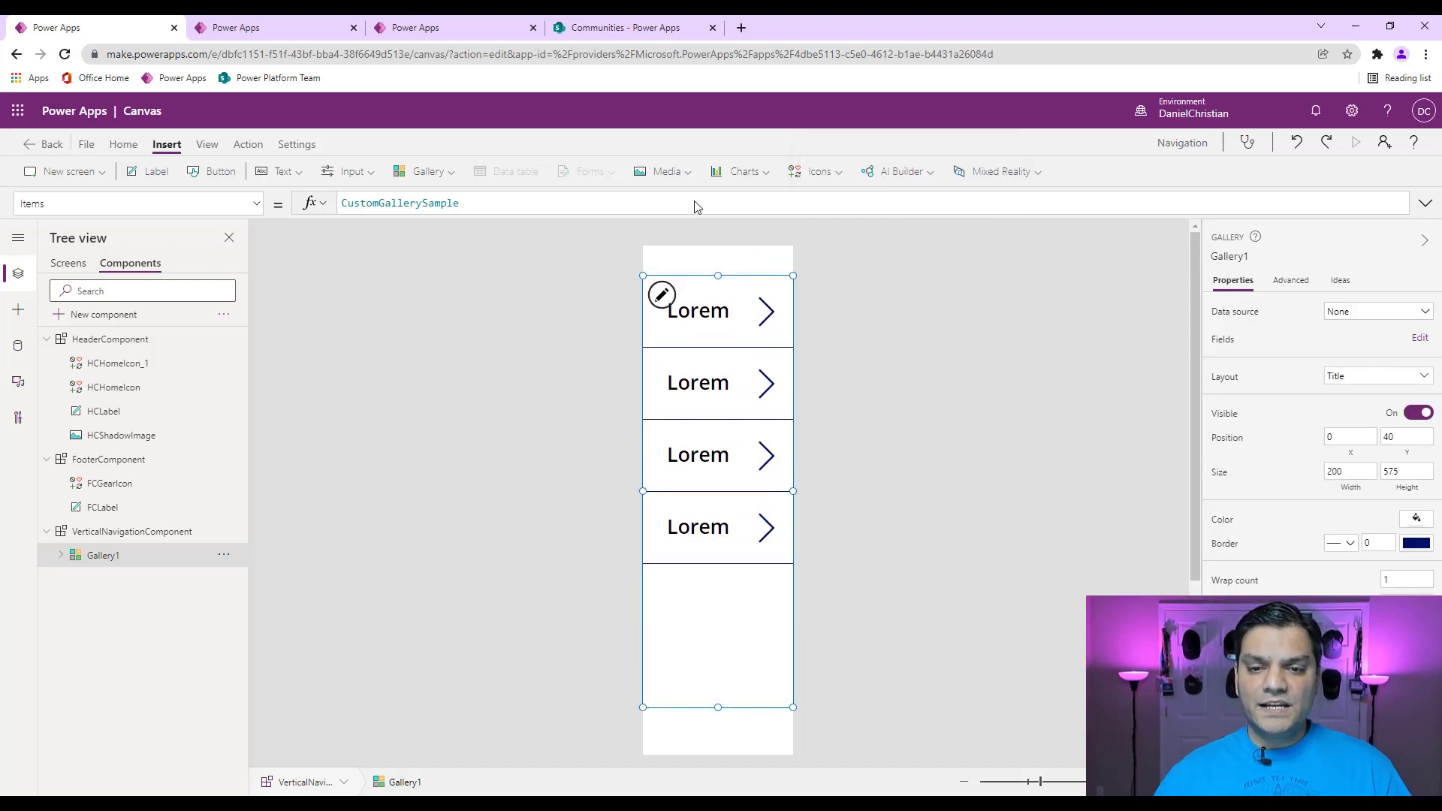
Move the gallery to the component's top edge at Y 0 and stretch its height to about 945.
drag(735, 271, 733, 235)
scroll(685, 578, down, 2)
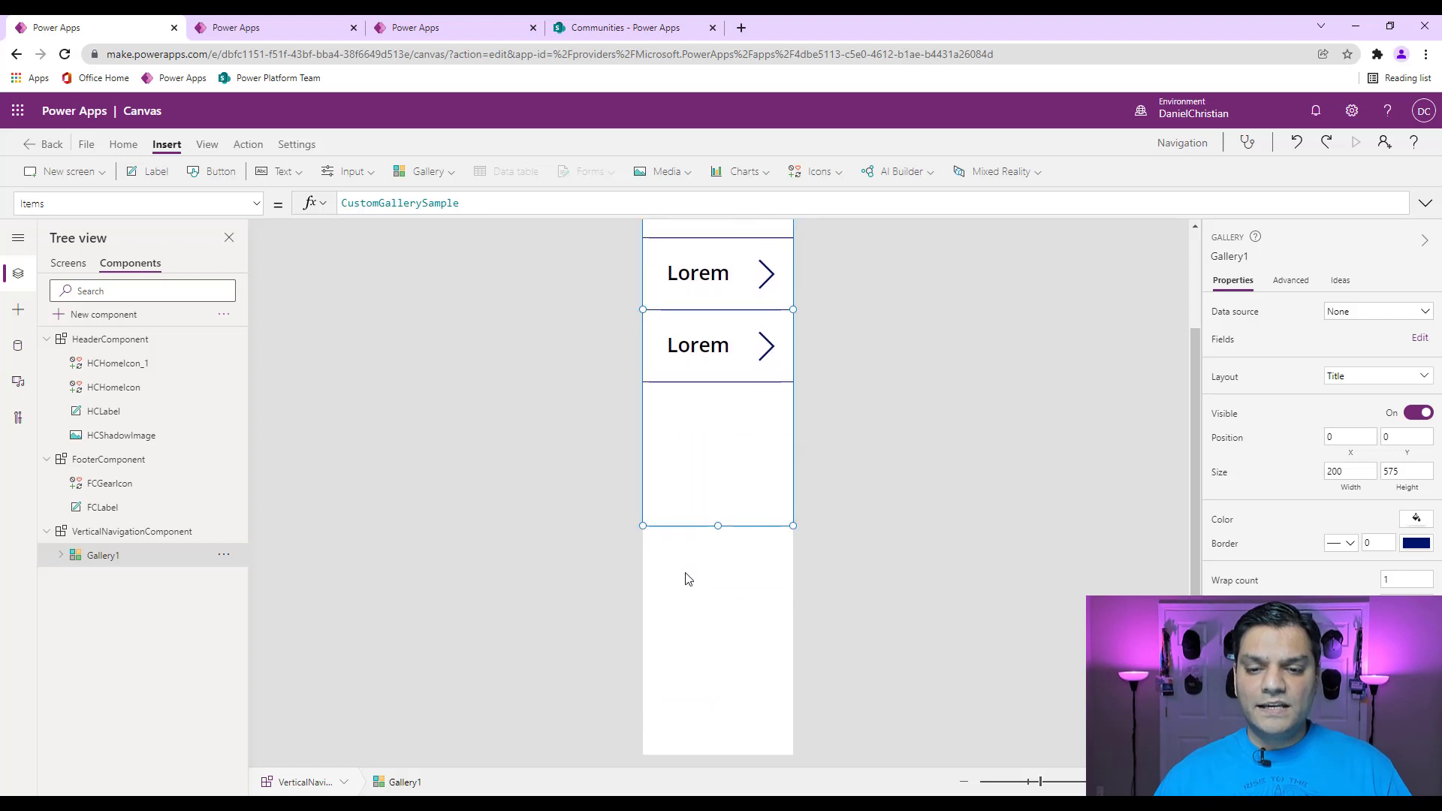
drag(719, 527, 722, 794)
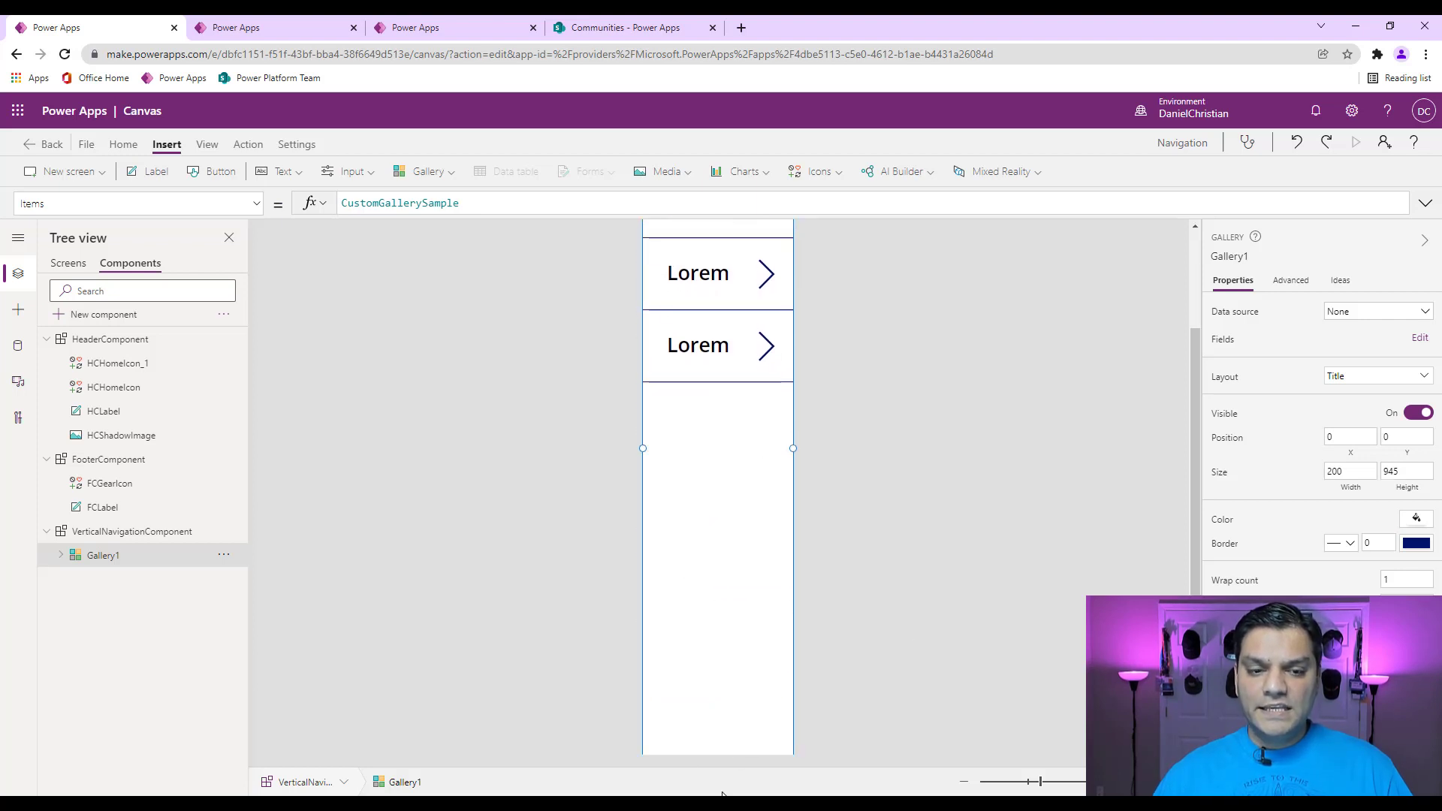
Rename the gallery VNCGallery.
double_click(105, 555)
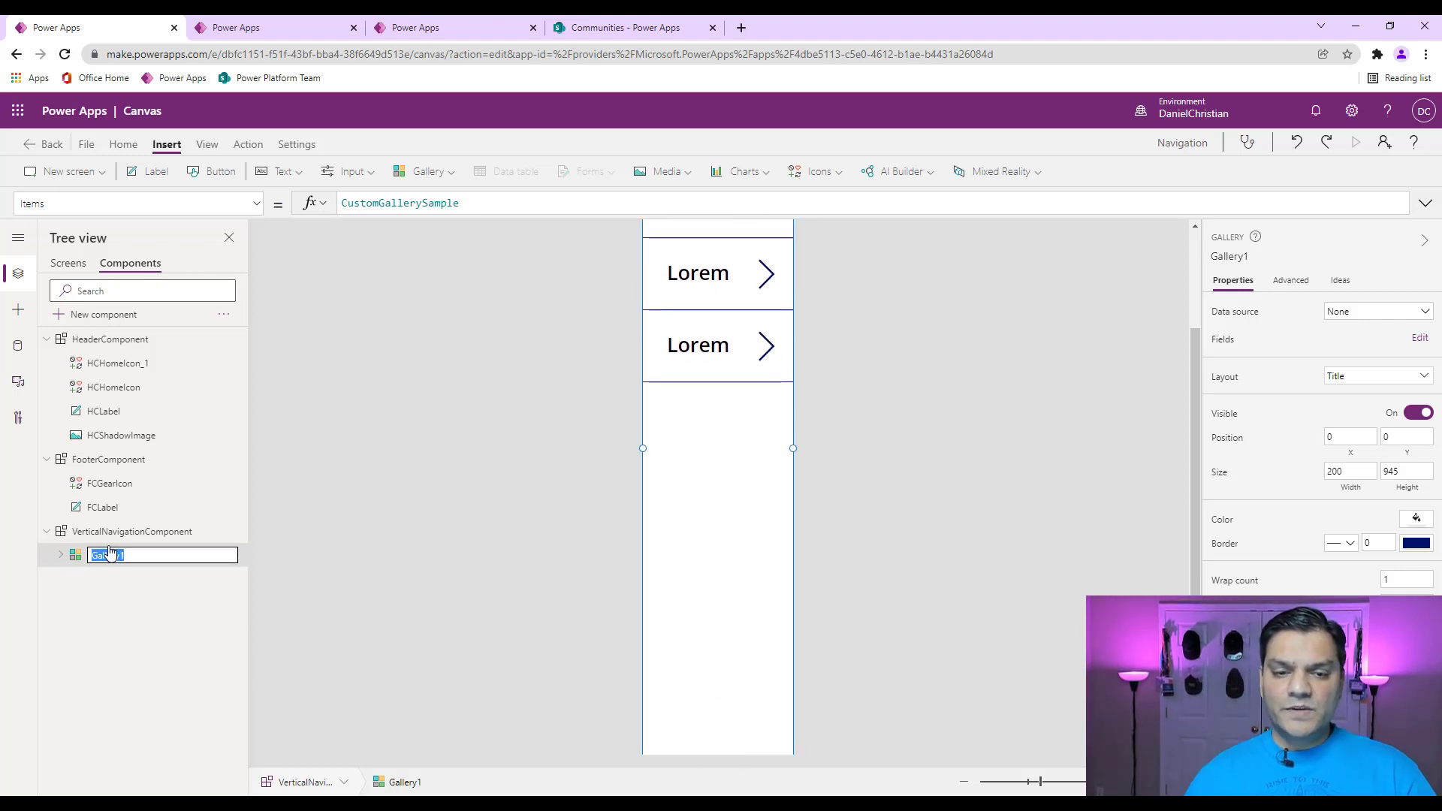
text(VNC)
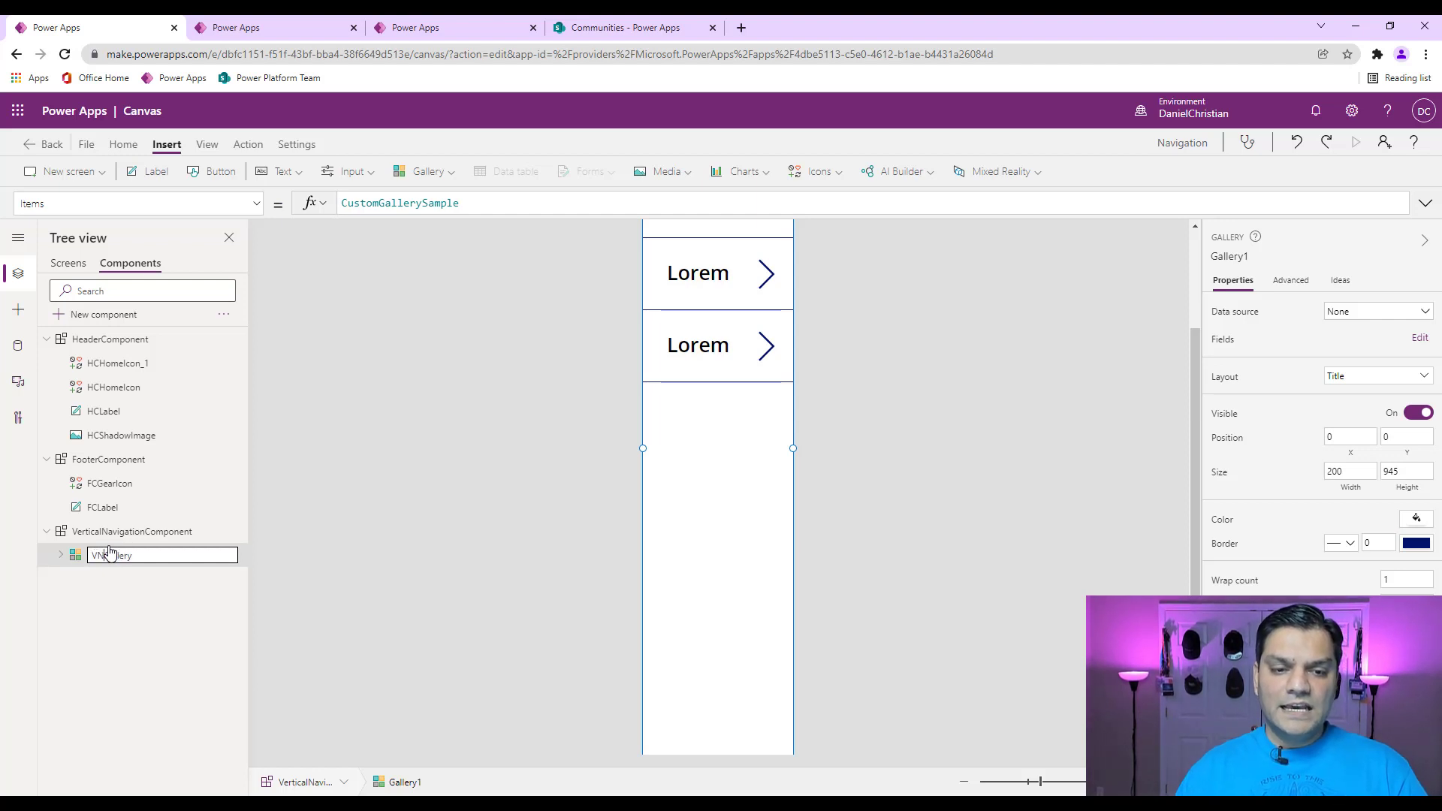
key(Return)
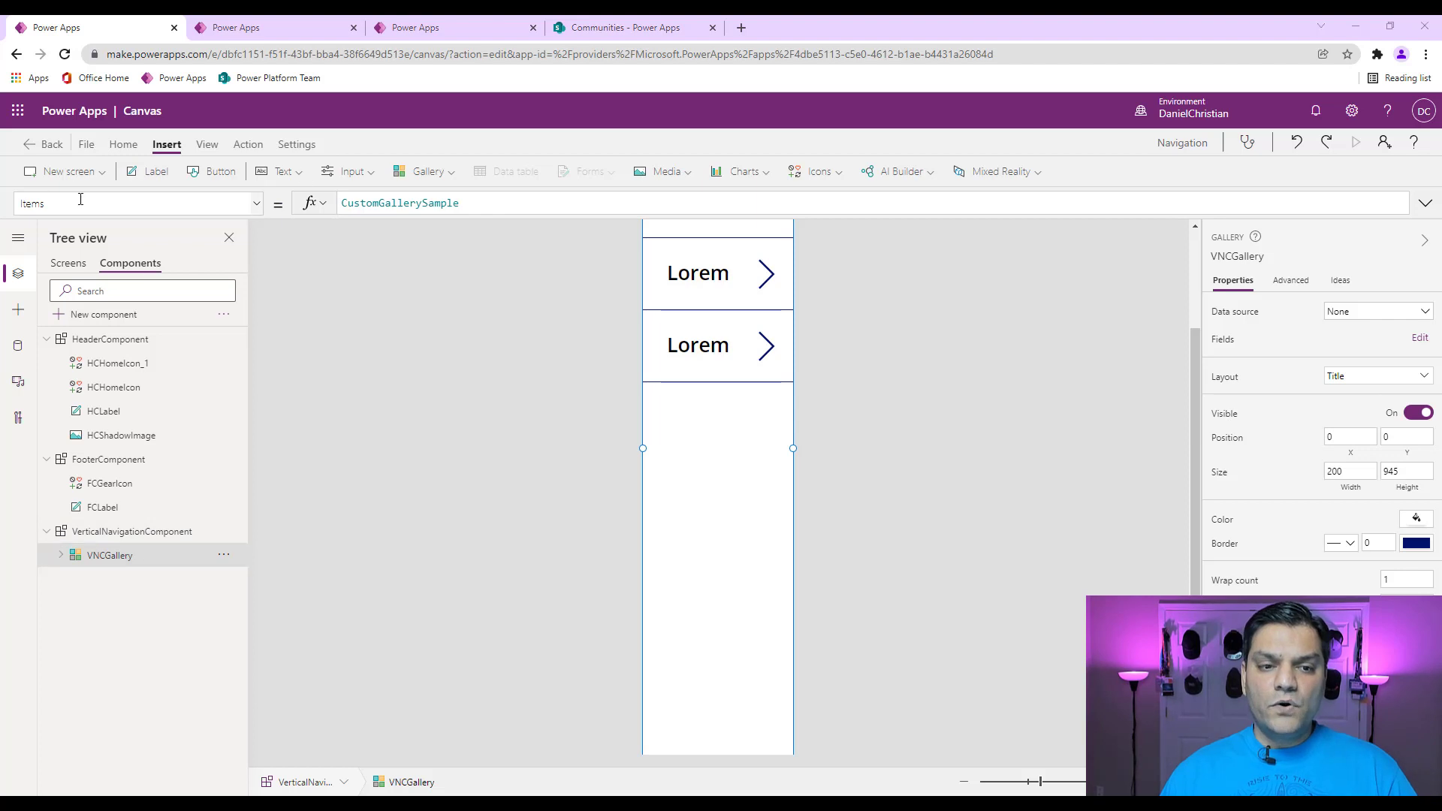
Replace VNCGallery's sample Items formula with VerticalNavigationComponent.VNCgalleryItems.
double_click(487, 203)
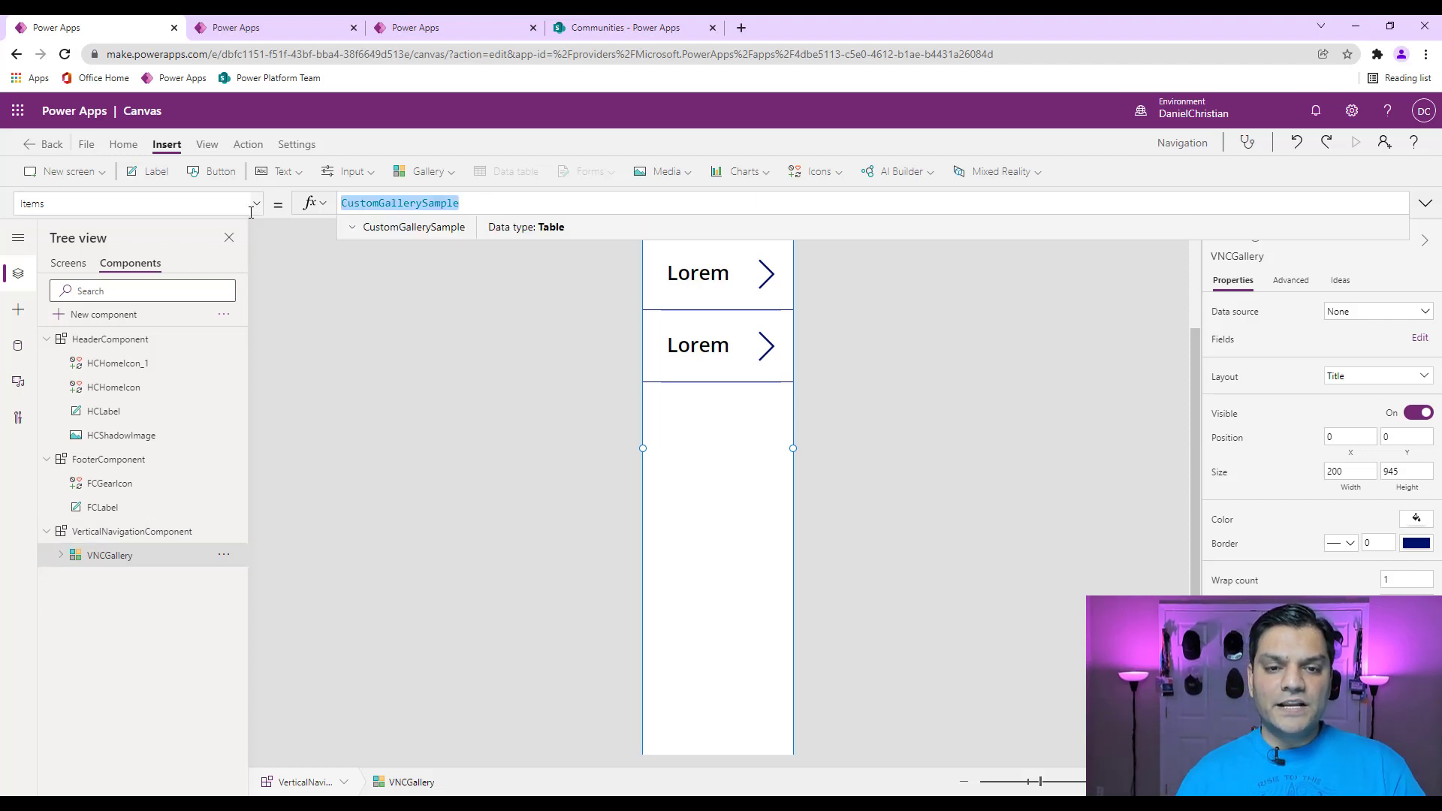
key(BackSpace)
text(Vnc)
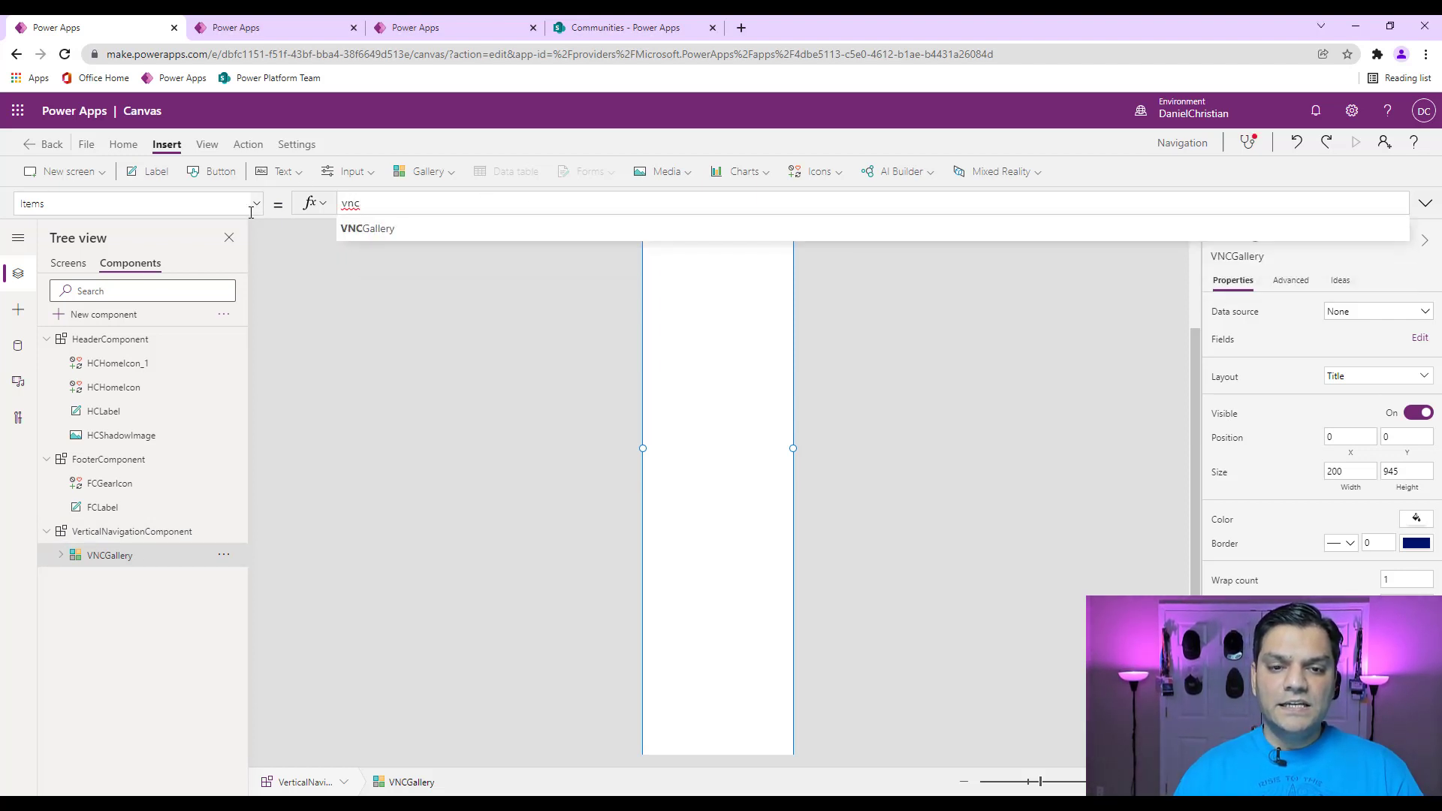
key(Down)
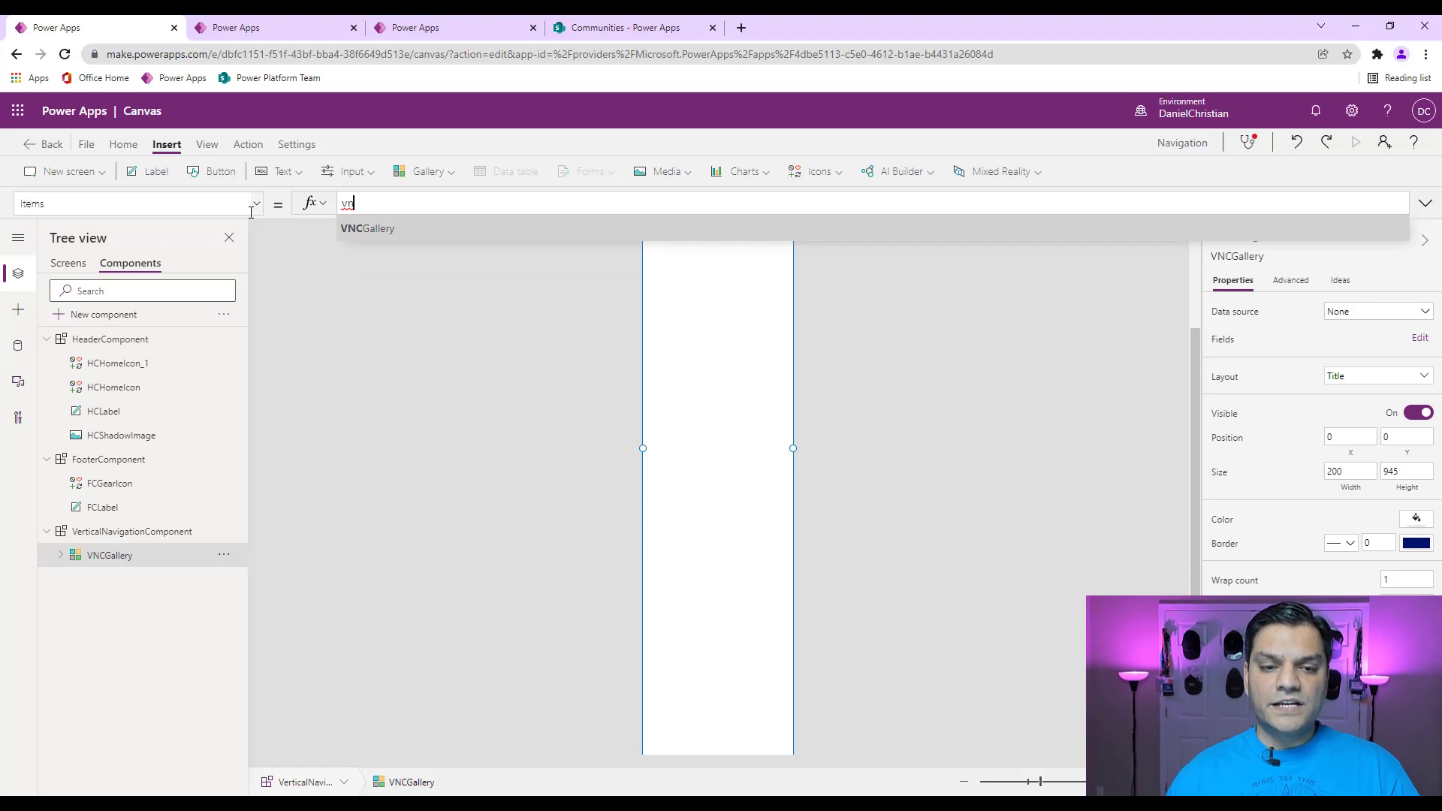
key(BackSpace)
key(BackSpace)
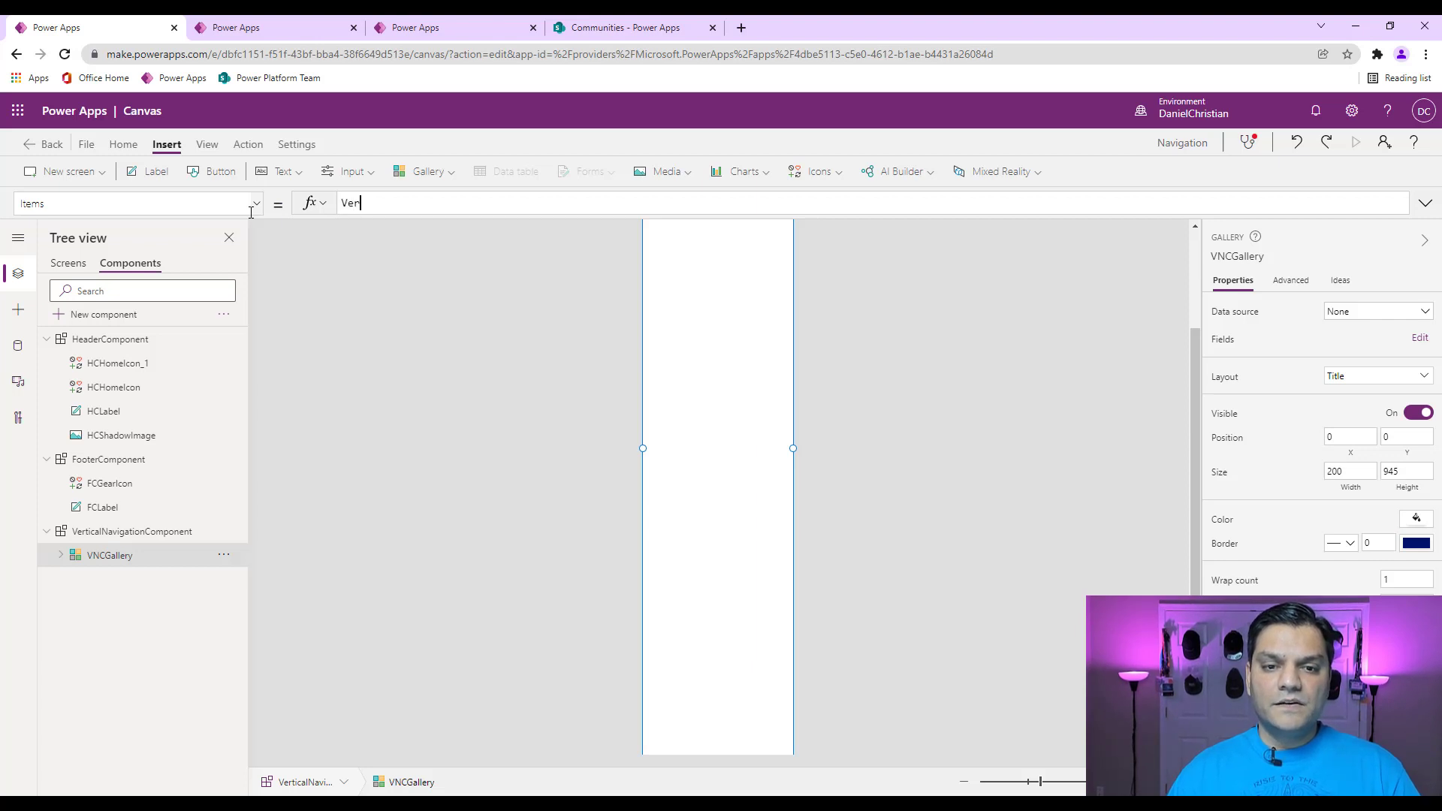
text(Verti)
key(Down)
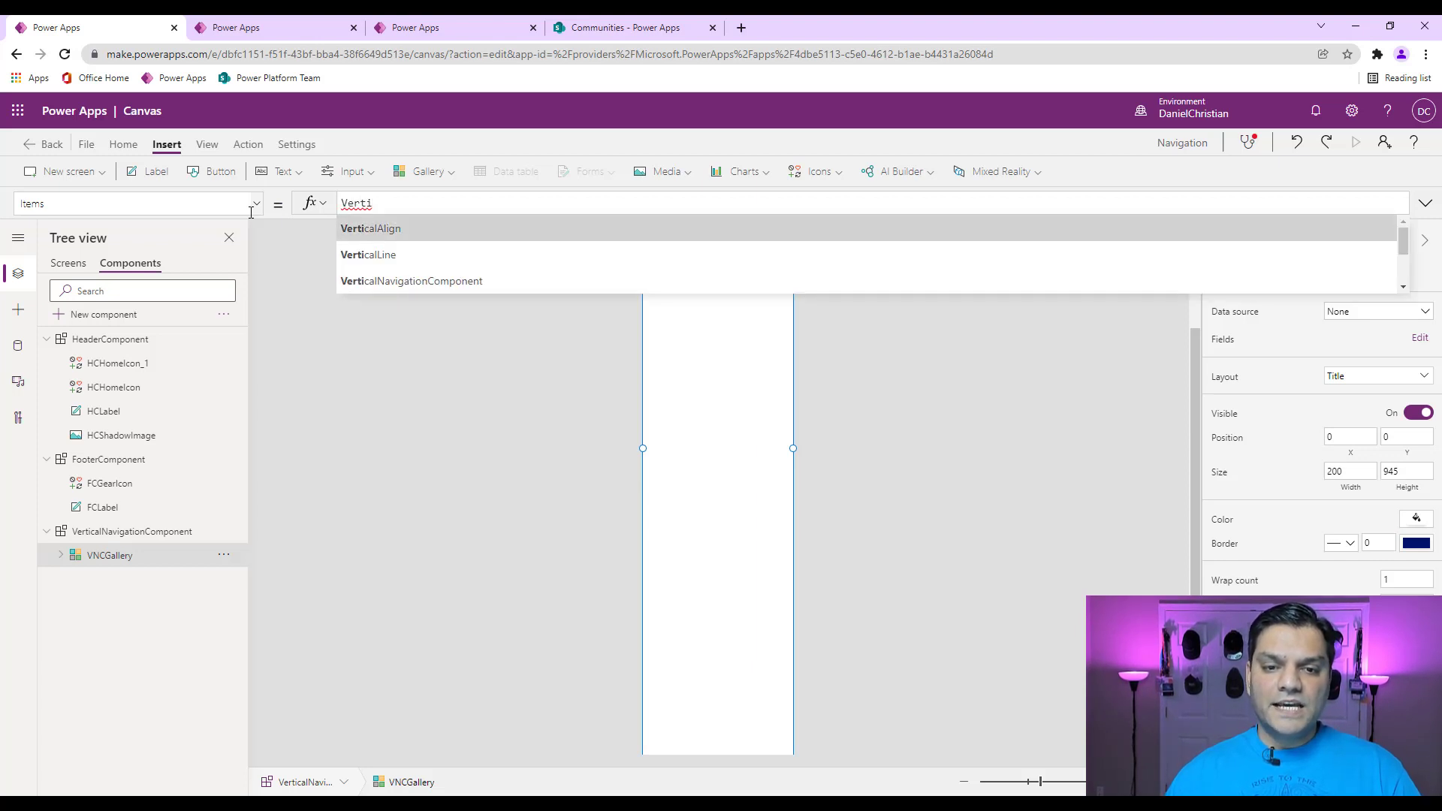
key(Down)
key(Down)
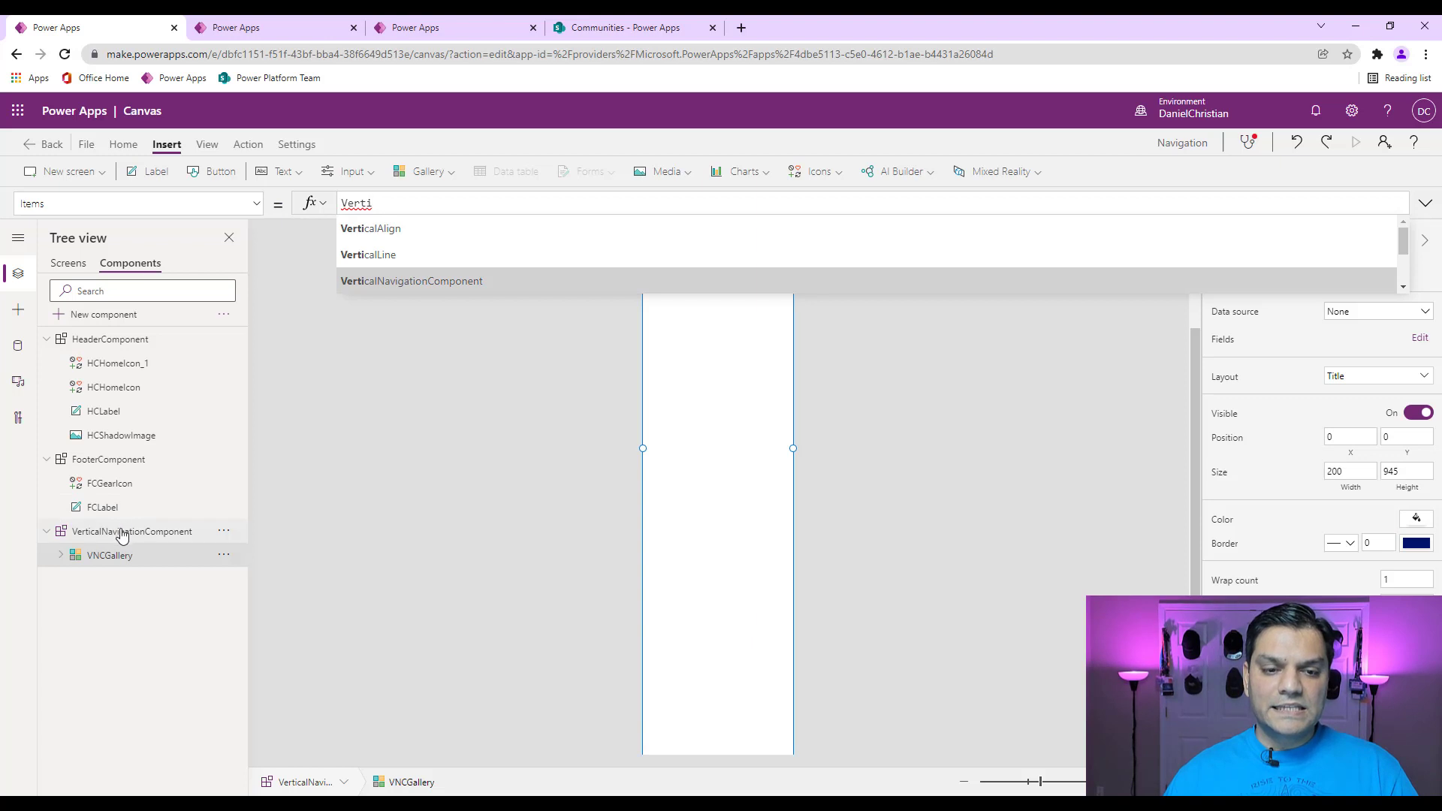
click(475, 281)
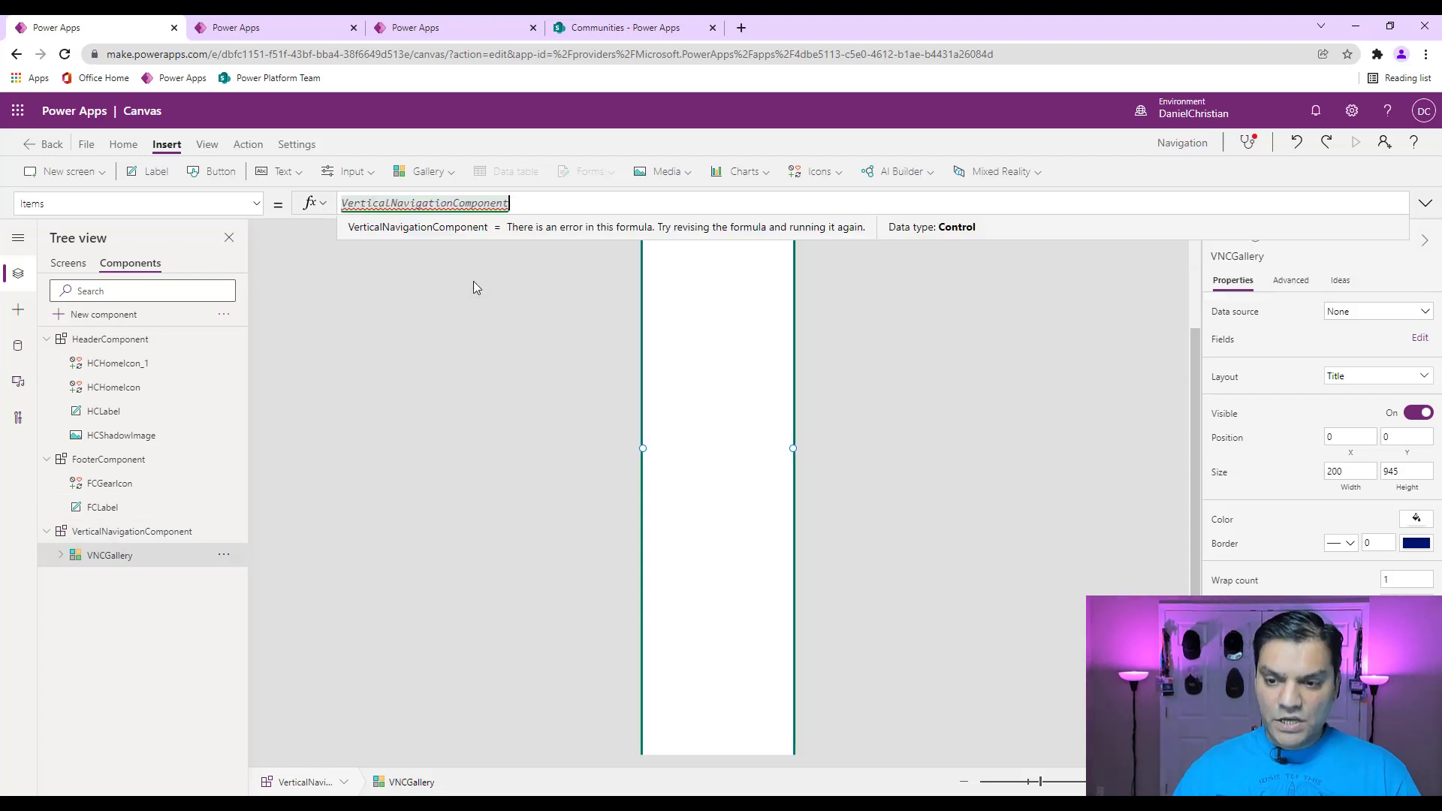
text(.)
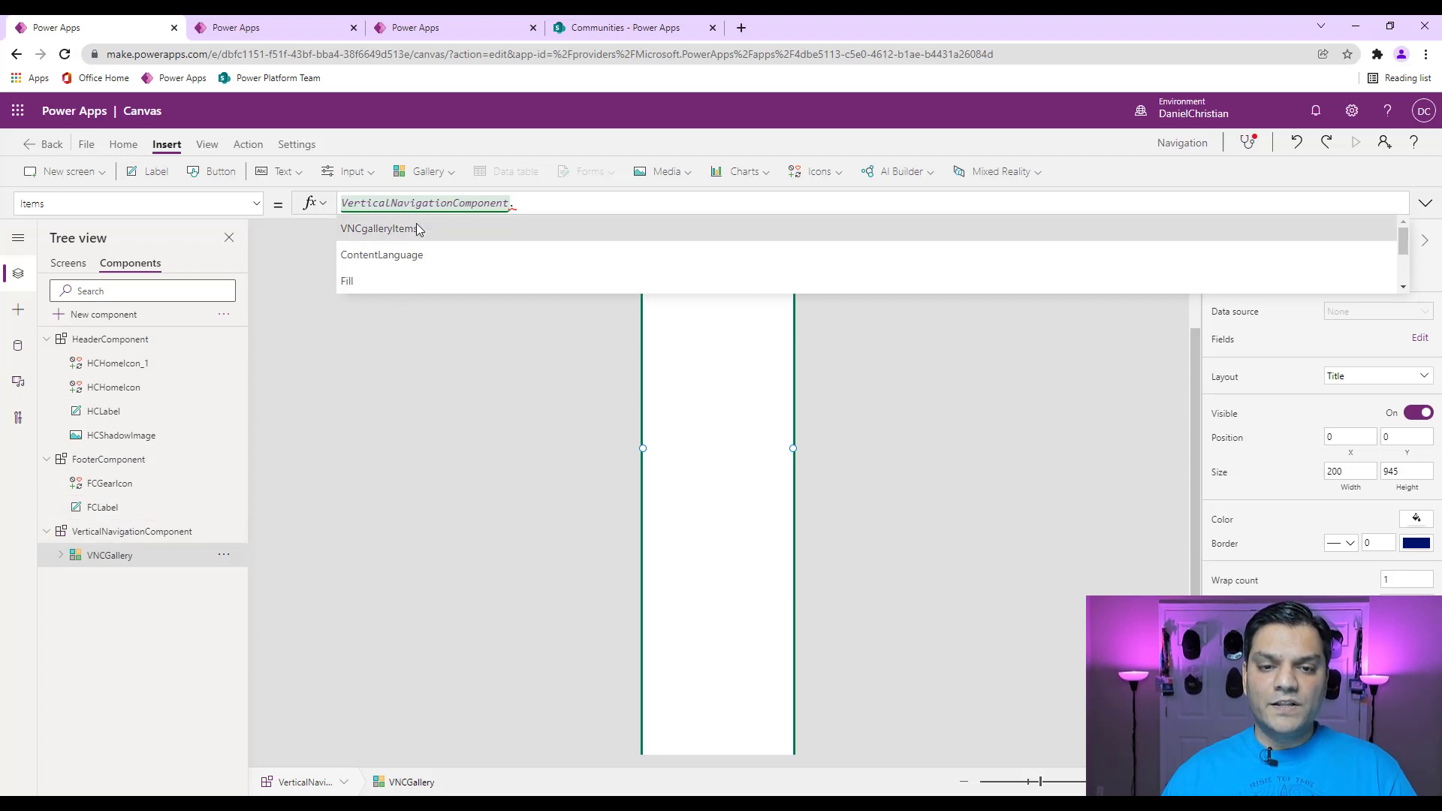
click(398, 230)
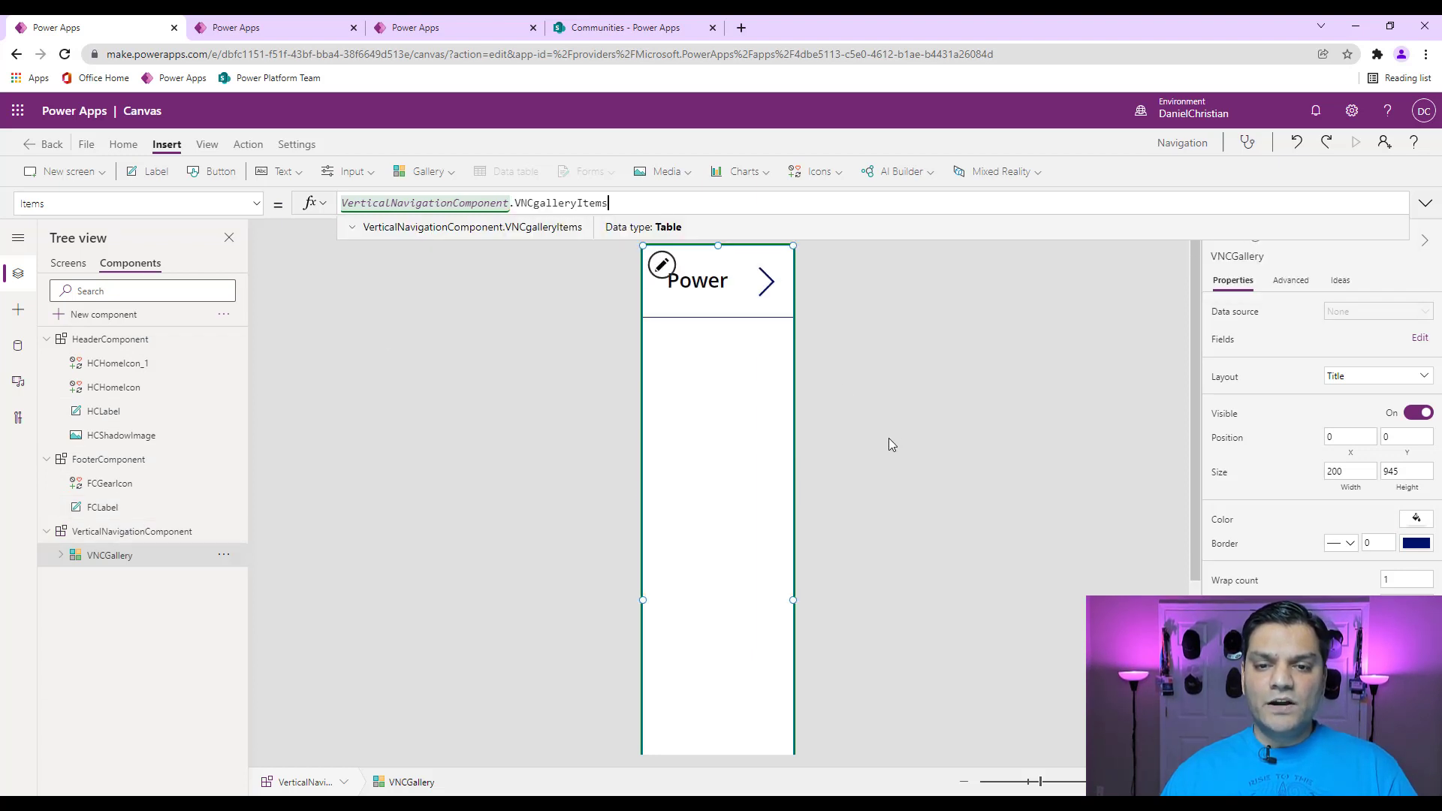
Delete the next-arrow icon from VNCGallery's item template.
click(757, 295)
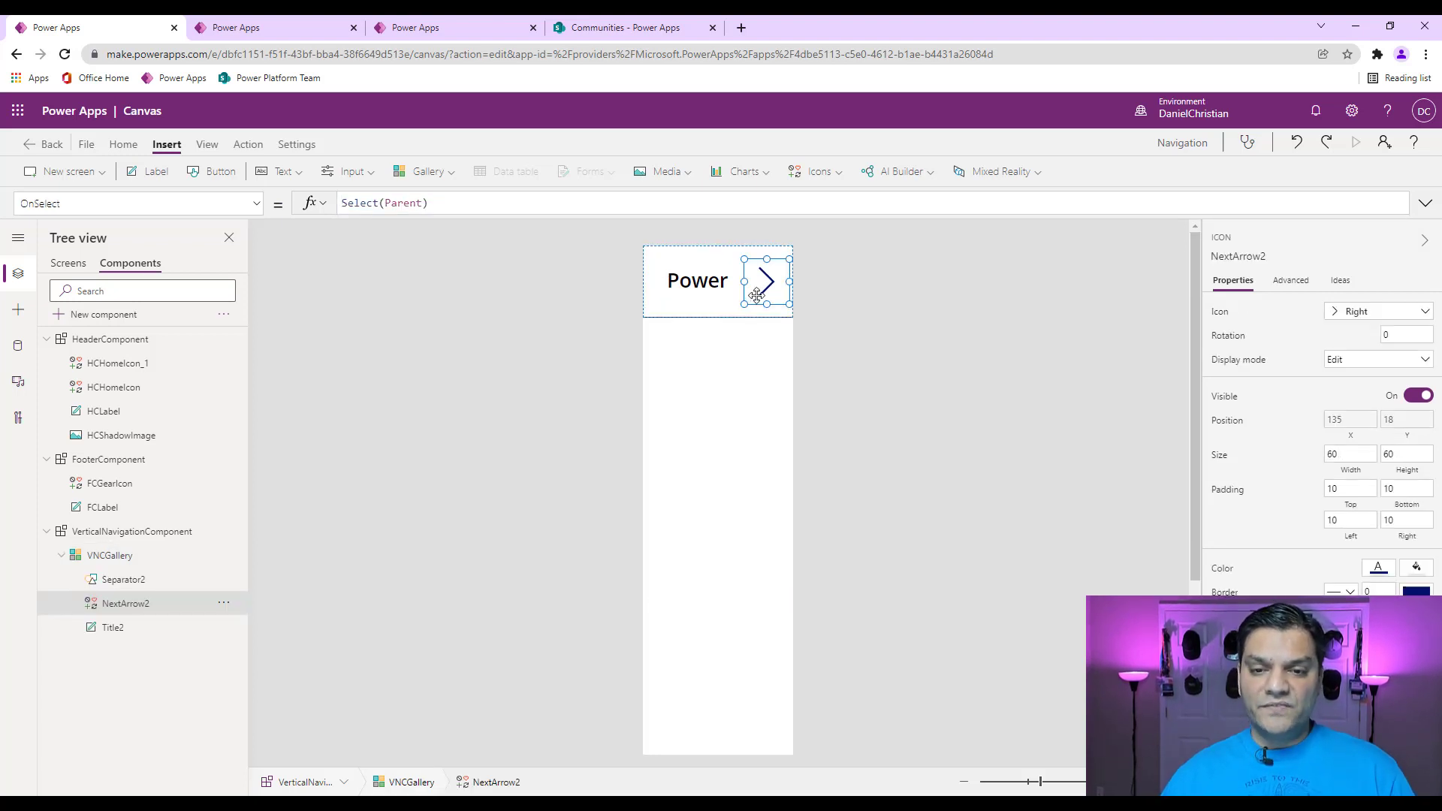
key(Delete)
click(721, 309)
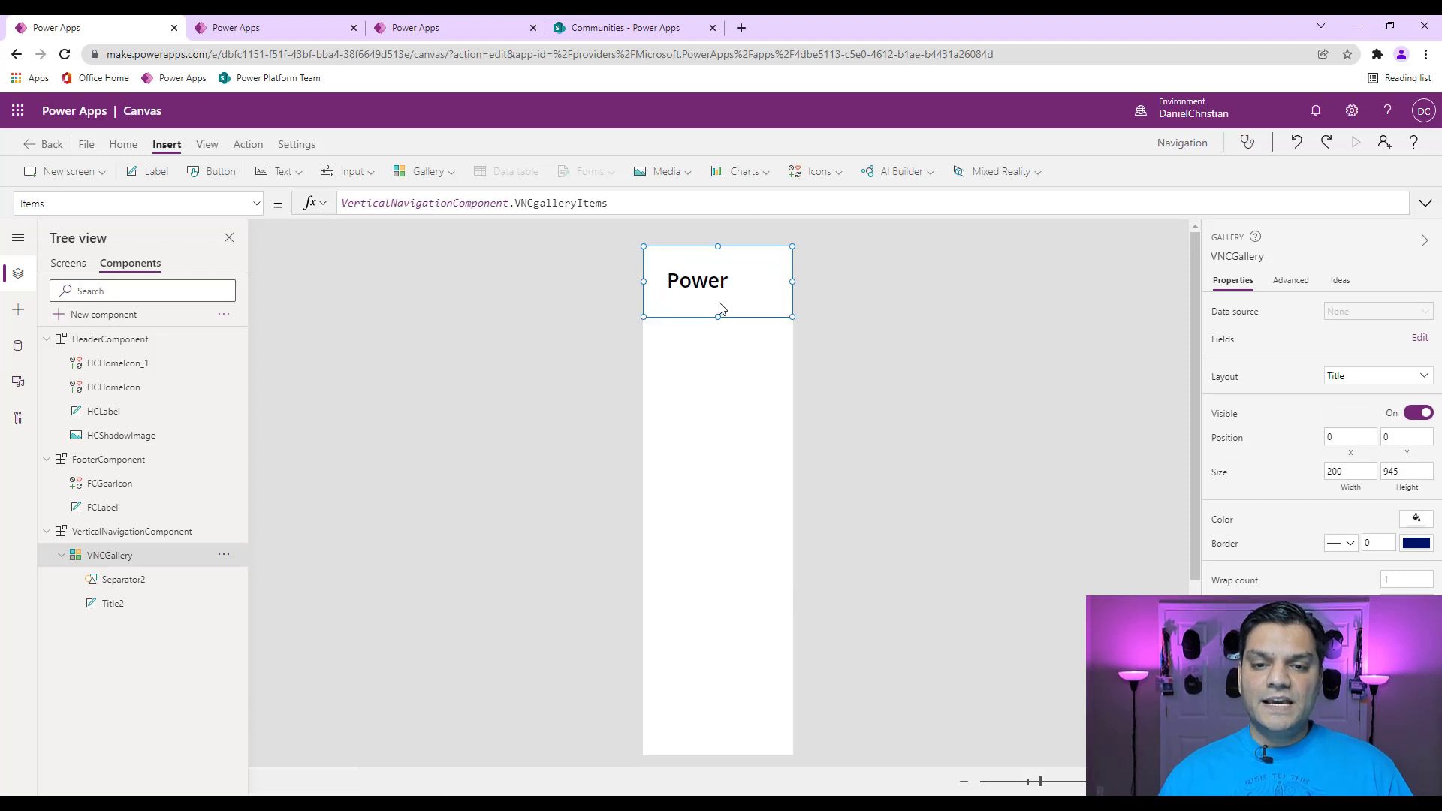
Center the text of the gallery's title label and stretch the label across the full width of the row.
click(113, 603)
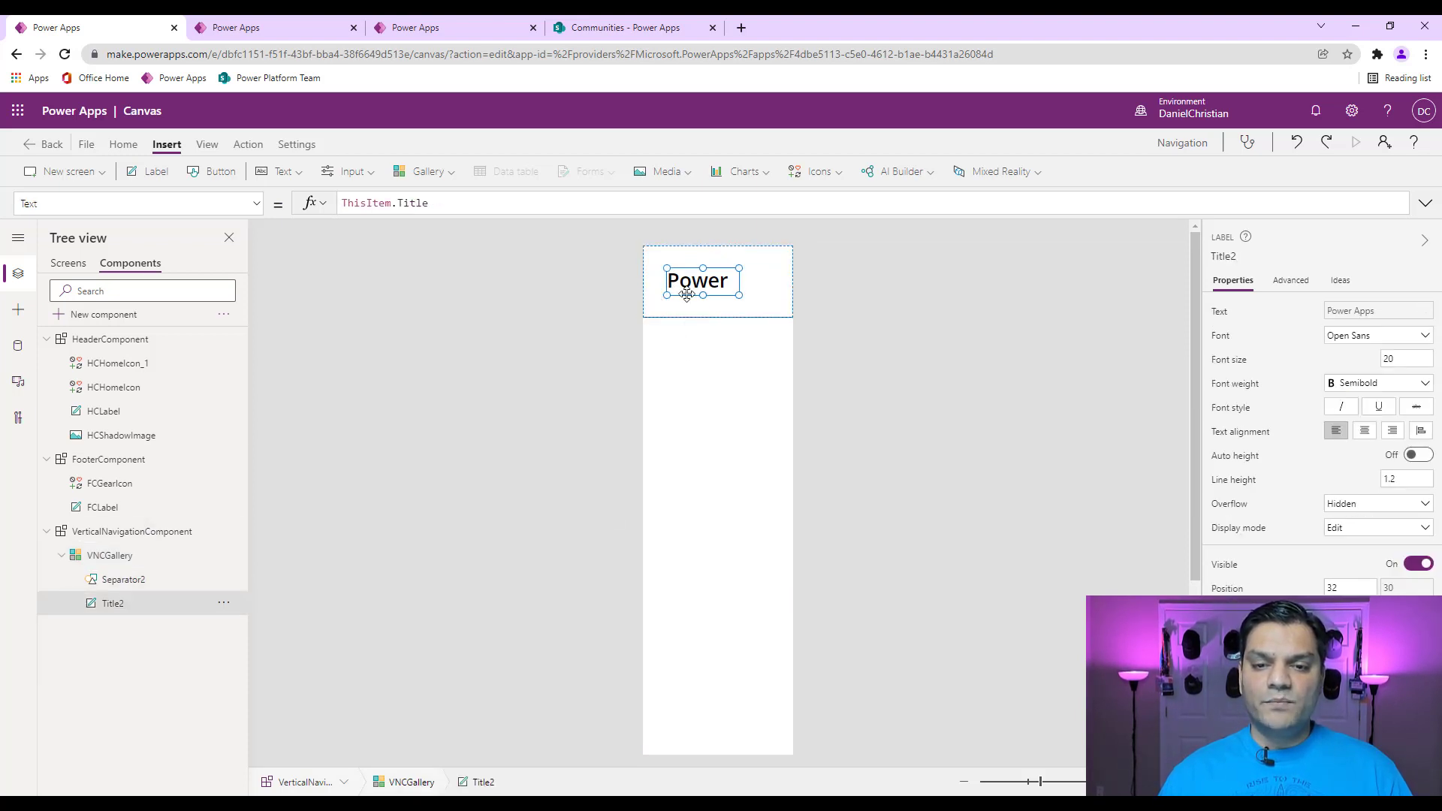
click(124, 144)
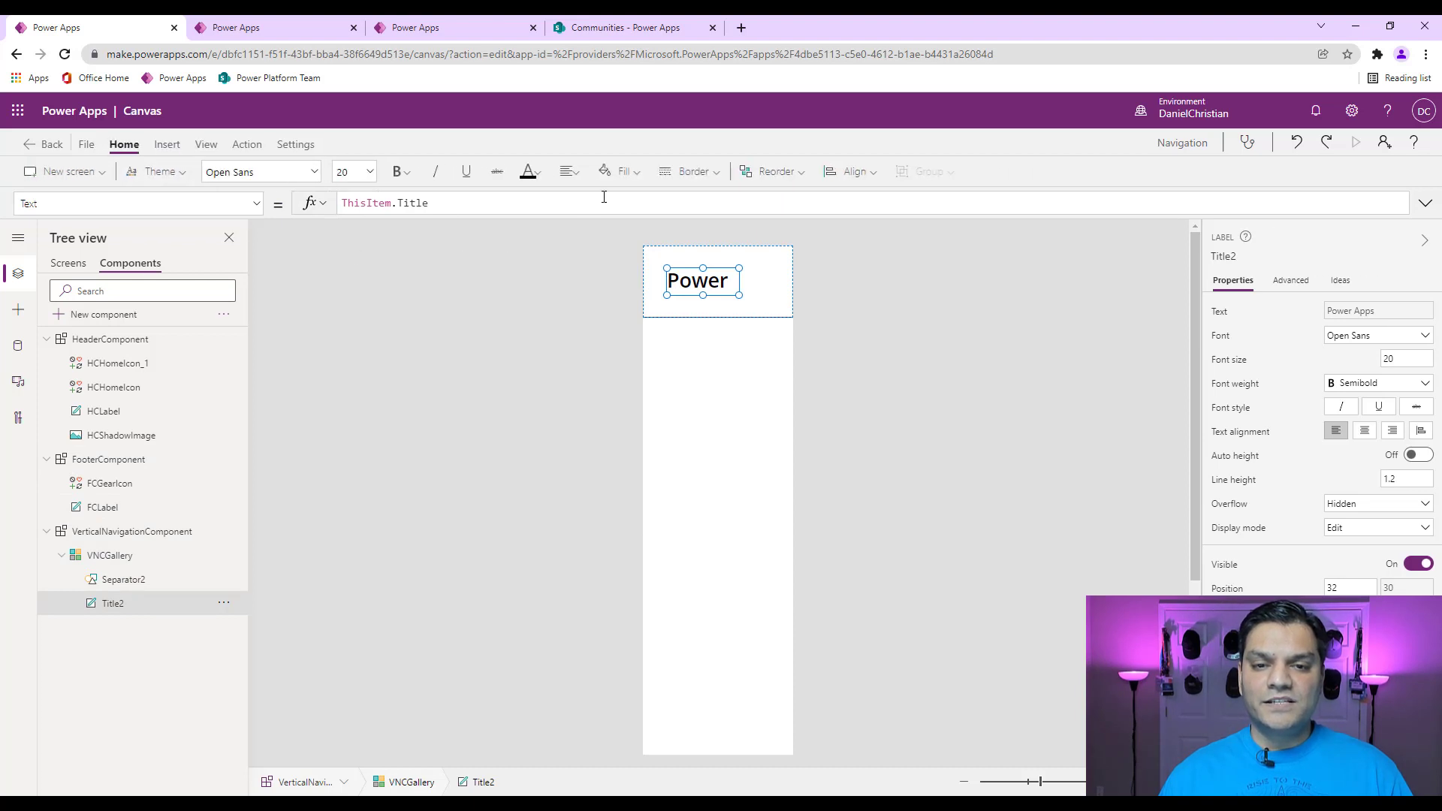
click(569, 171)
click(593, 234)
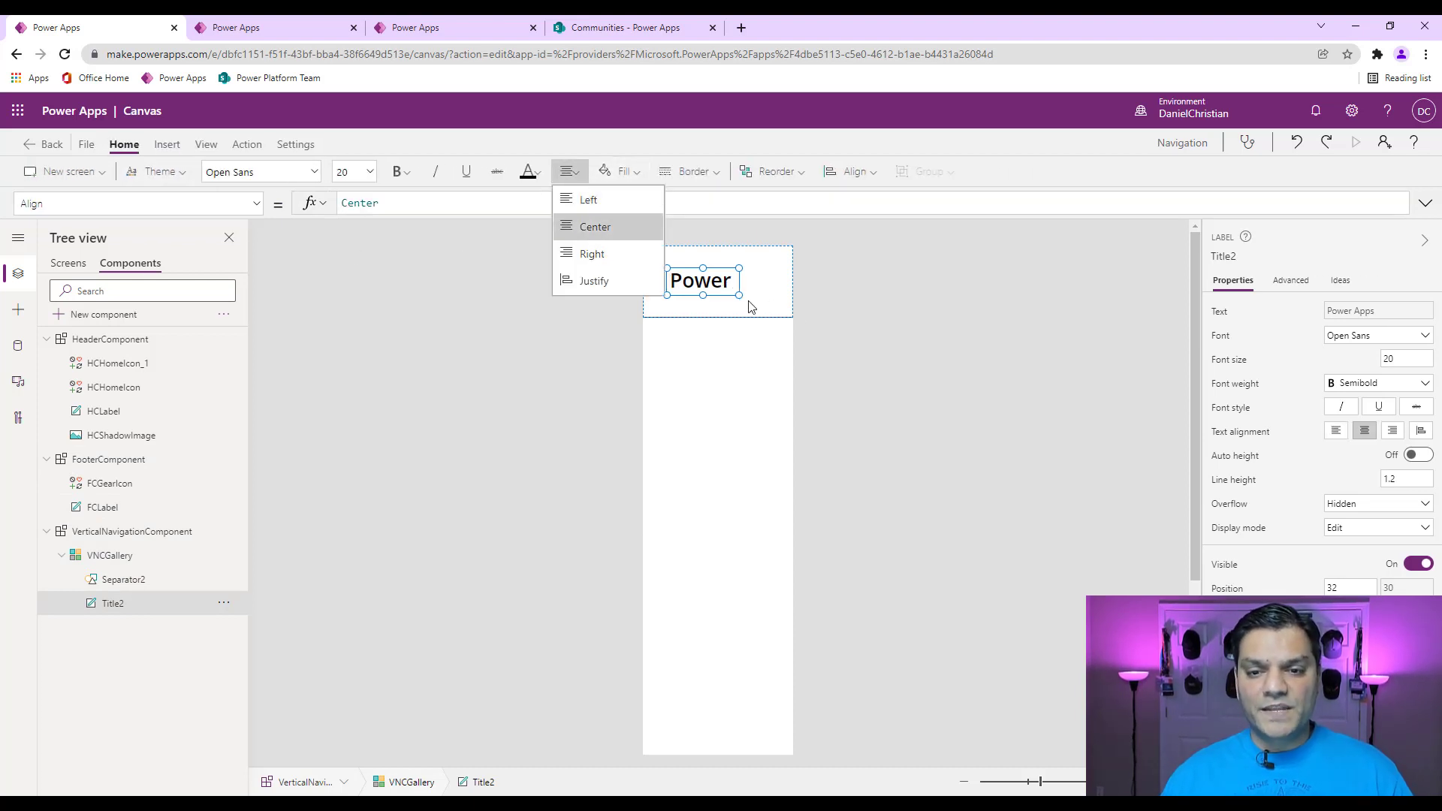
drag(740, 297, 811, 314)
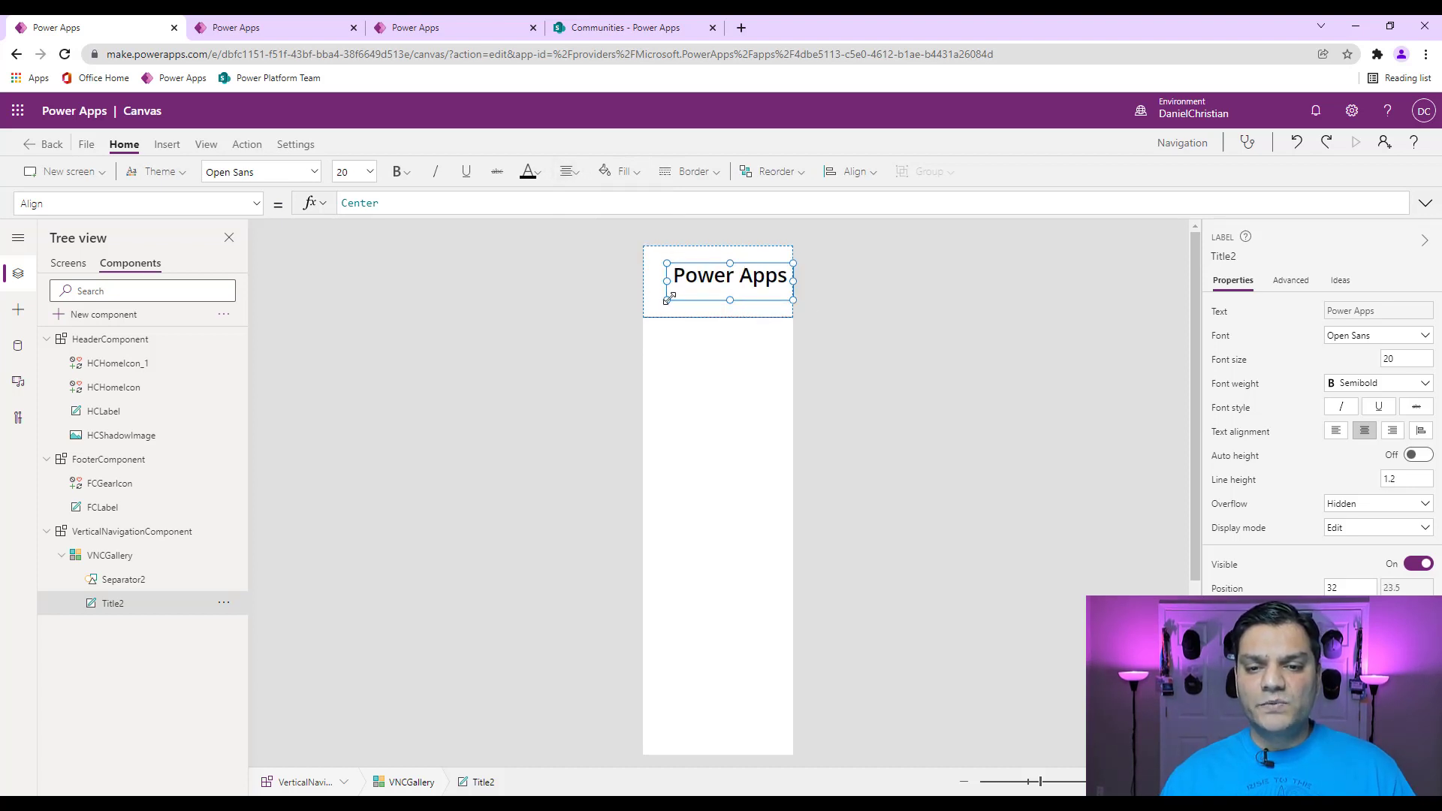
drag(668, 299, 643, 305)
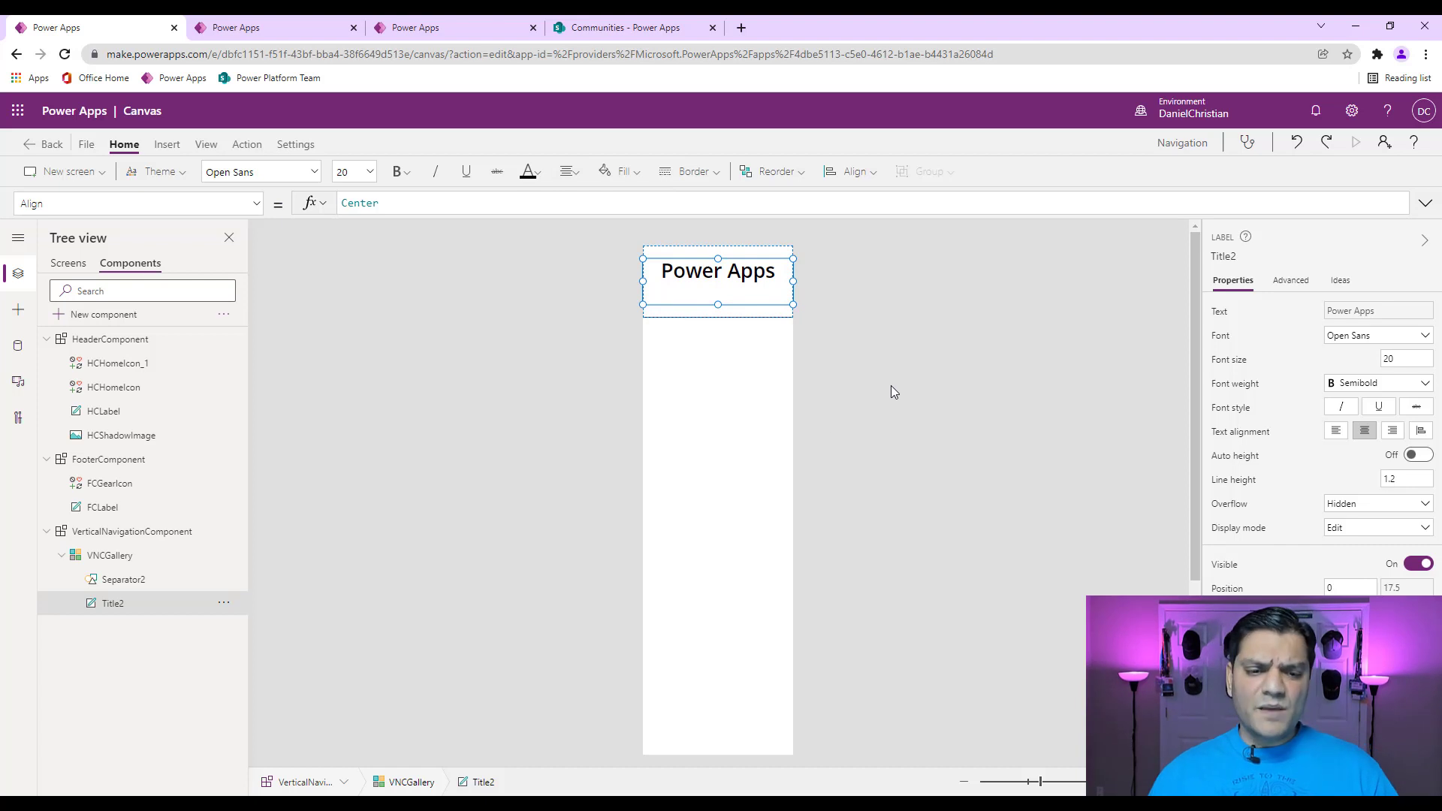
Rename the Title2 label as Title.
double_click(122, 609)
key(Right)
key(BackSpace)
key(Return)
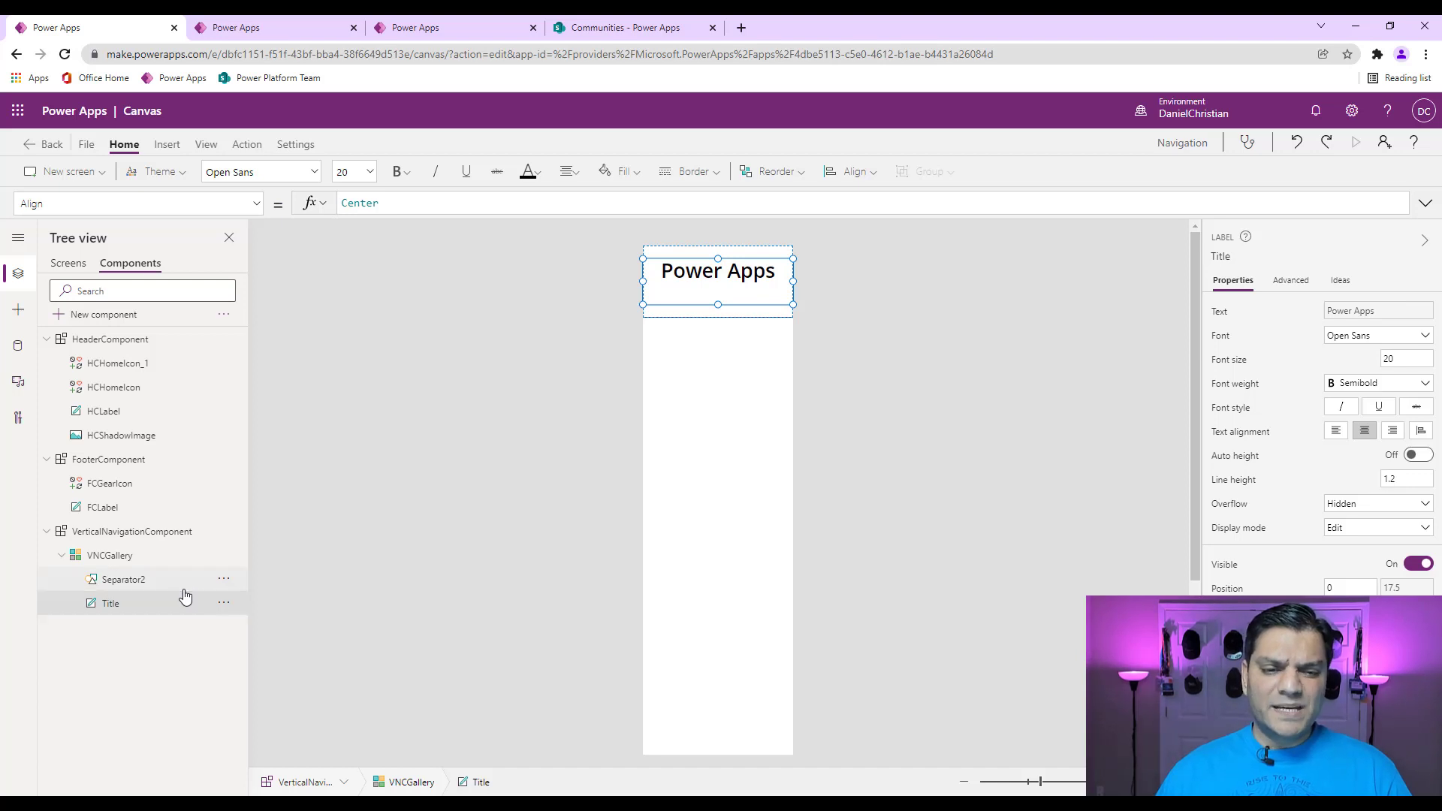
Delete the Separator2 line from VNCGallery.
click(215, 581)
click(224, 579)
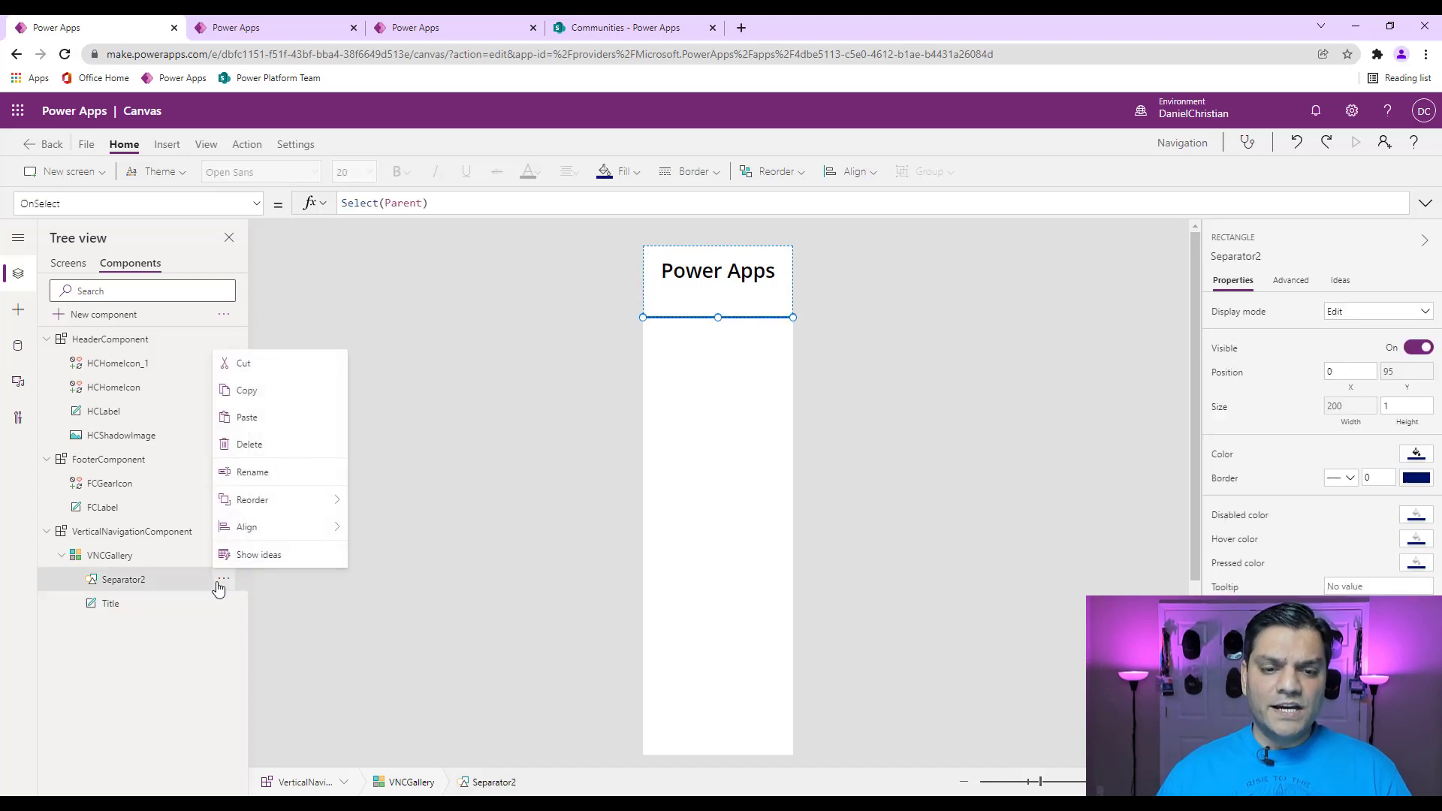
click(256, 473)
click(313, 596)
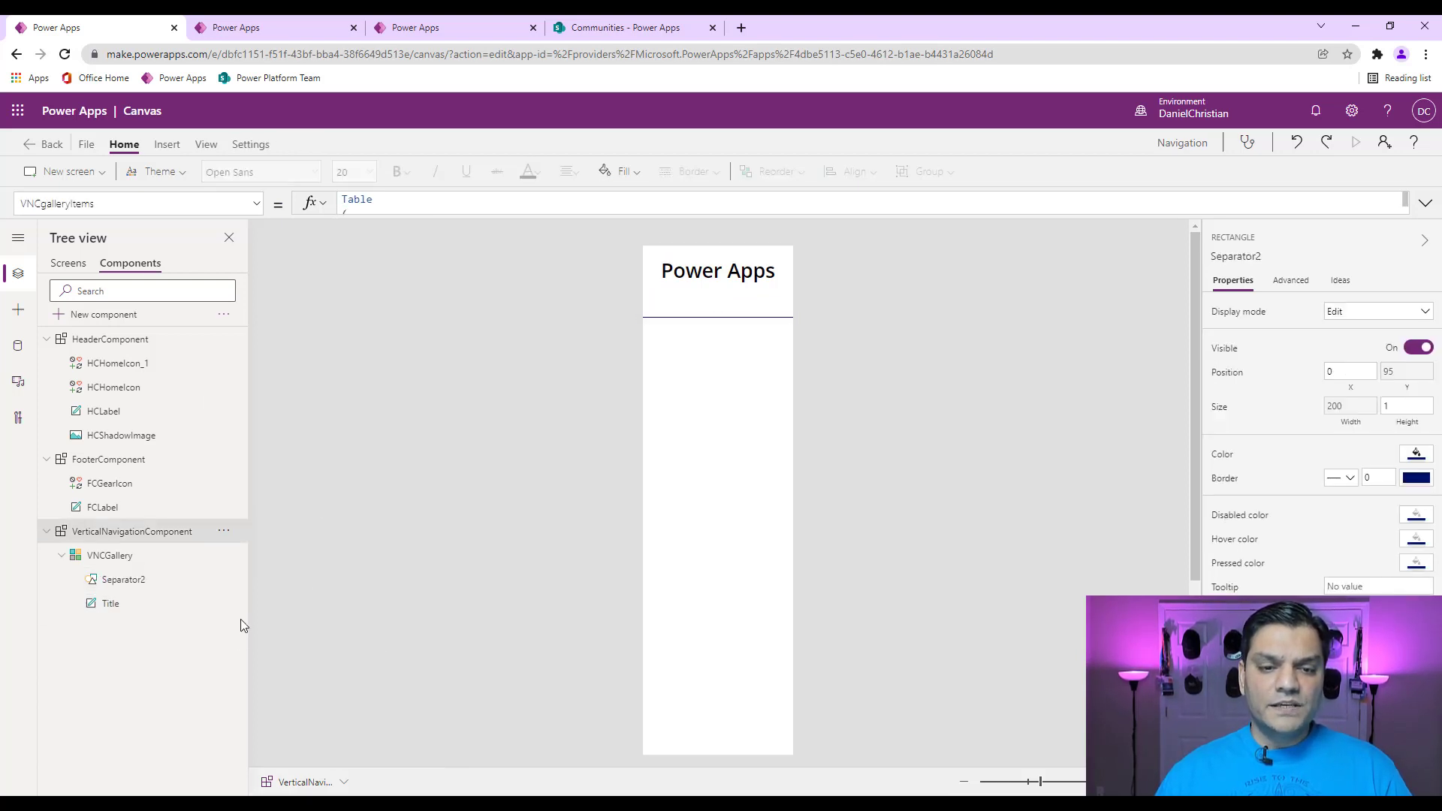
click(224, 579)
click(251, 445)
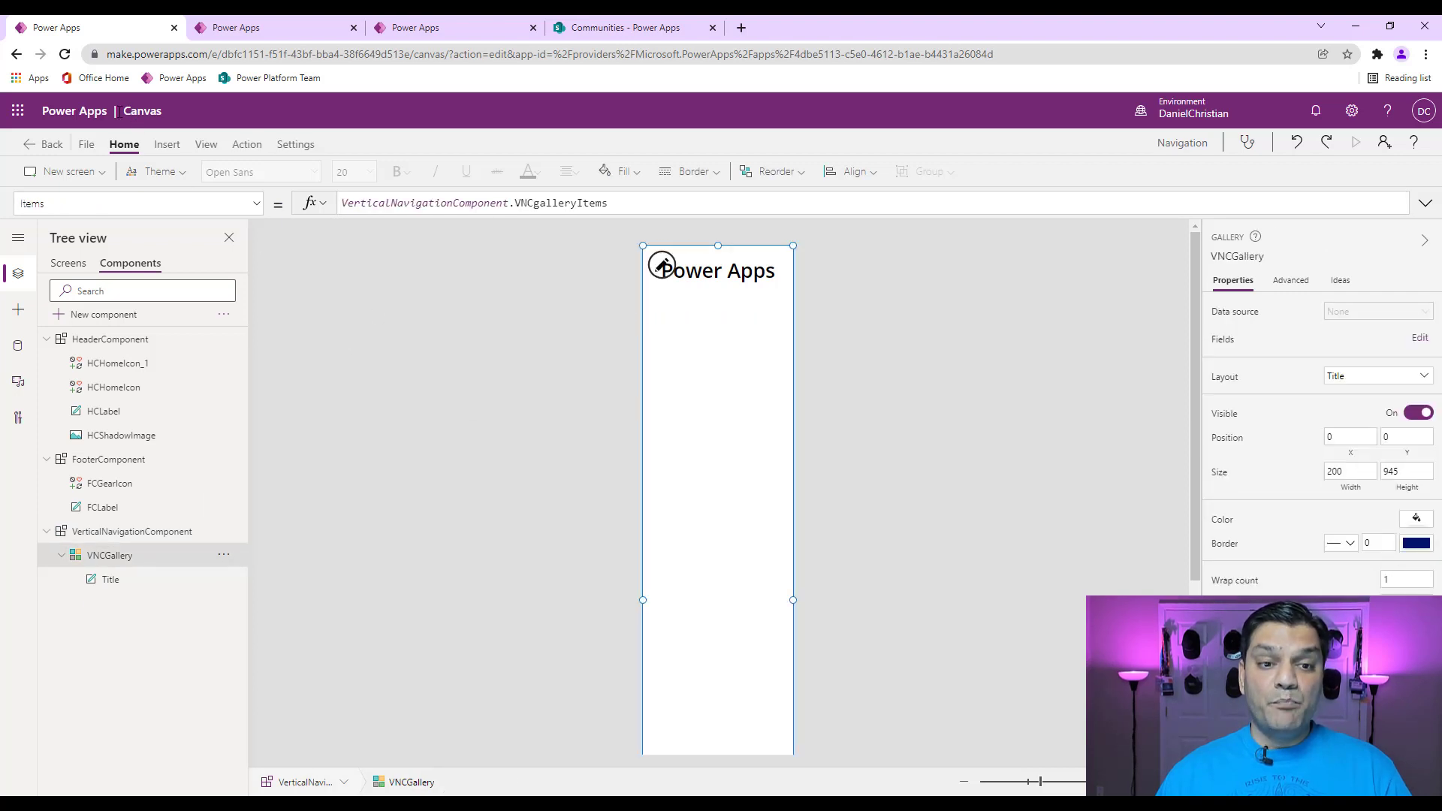
click(167, 144)
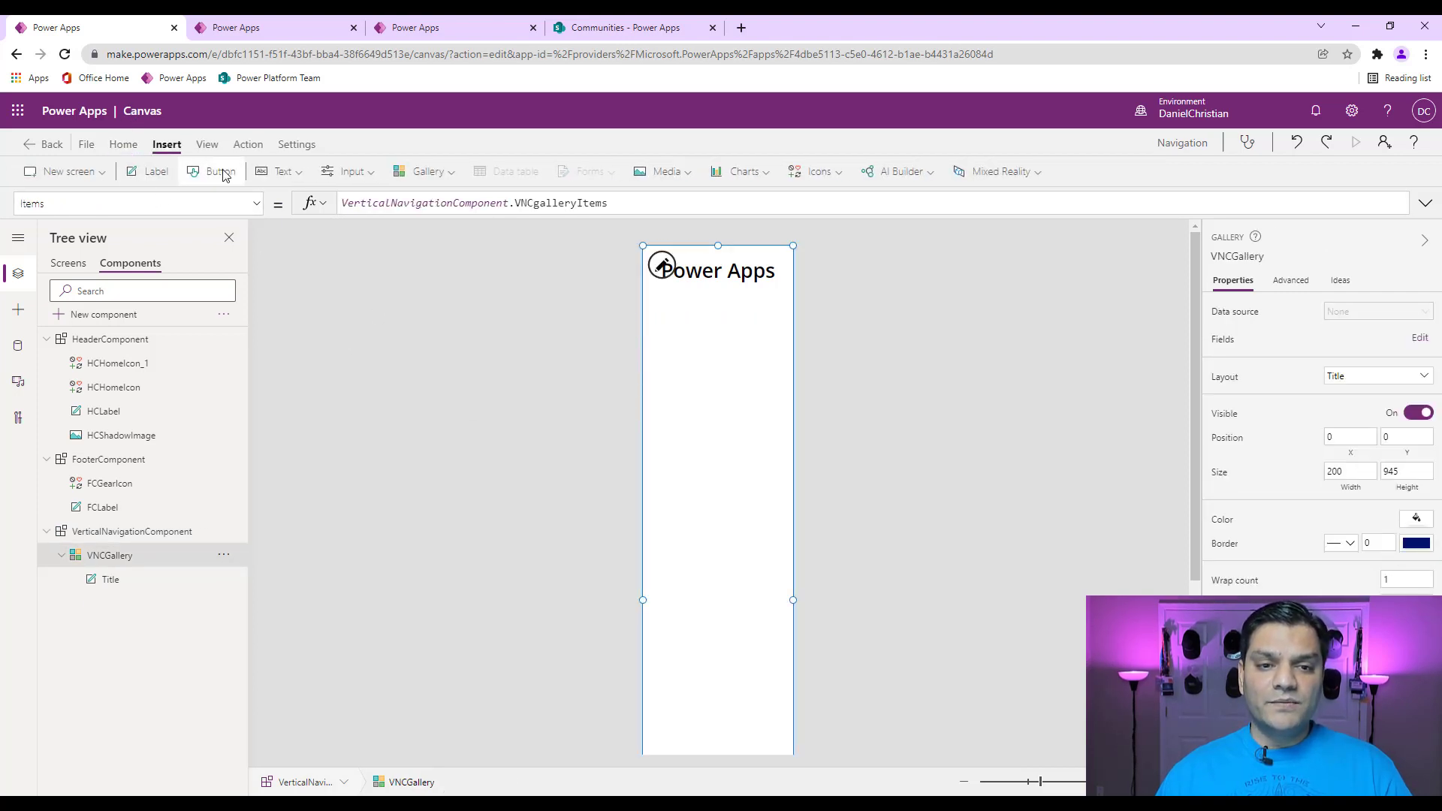
click(221, 171)
click(224, 555)
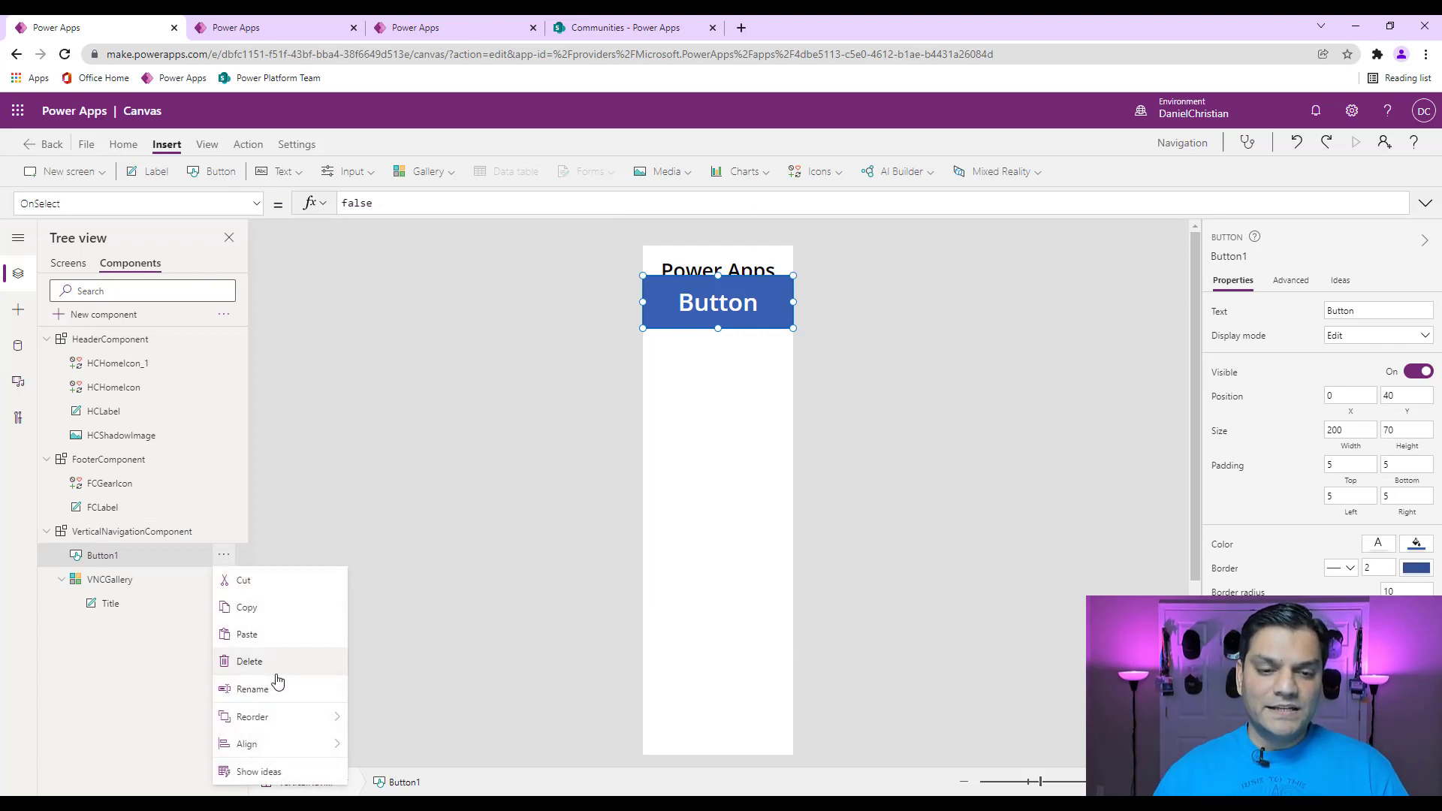
click(275, 665)
Insert a button inside VNCGallery's item template alongside the Title label and rename it Button.
click(127, 586)
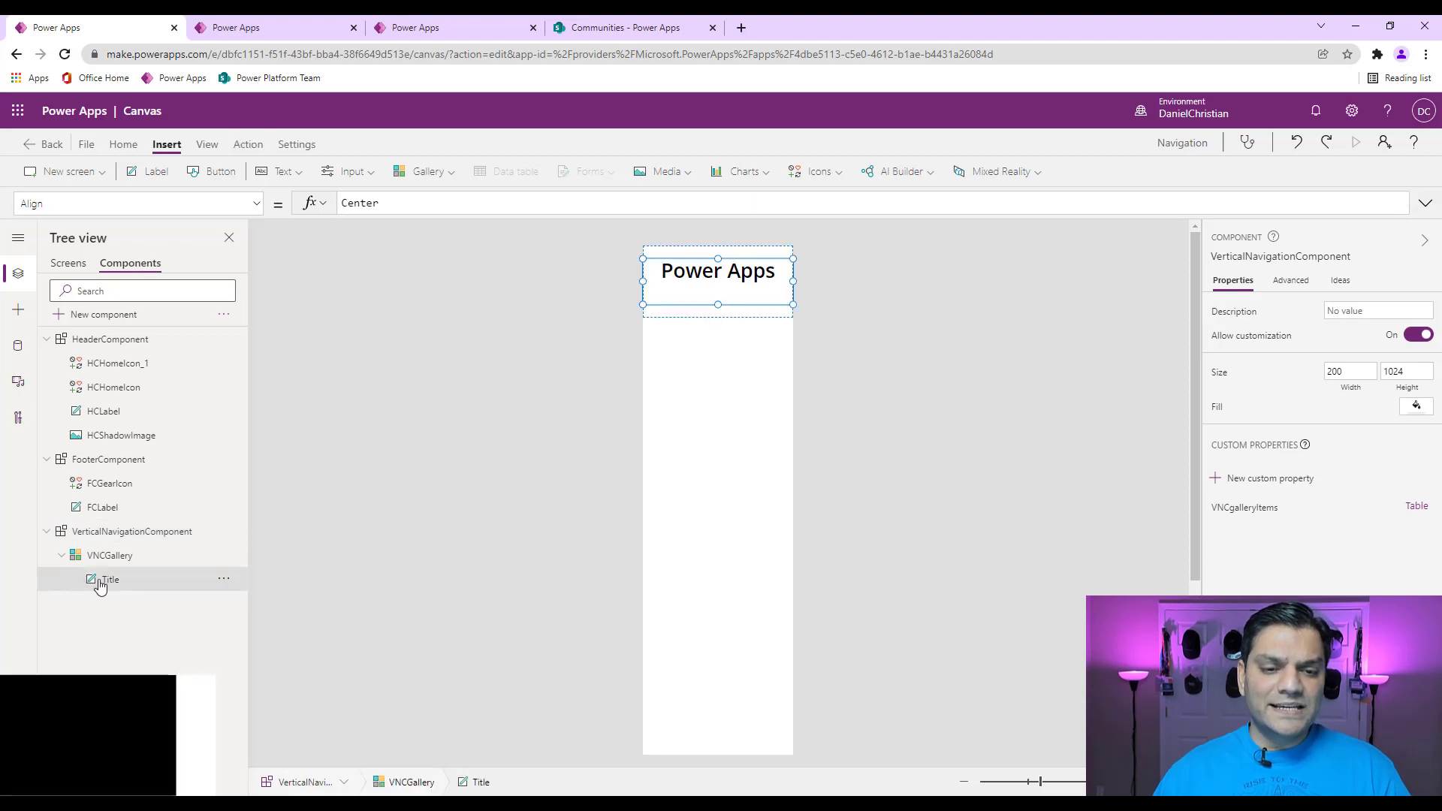
click(213, 171)
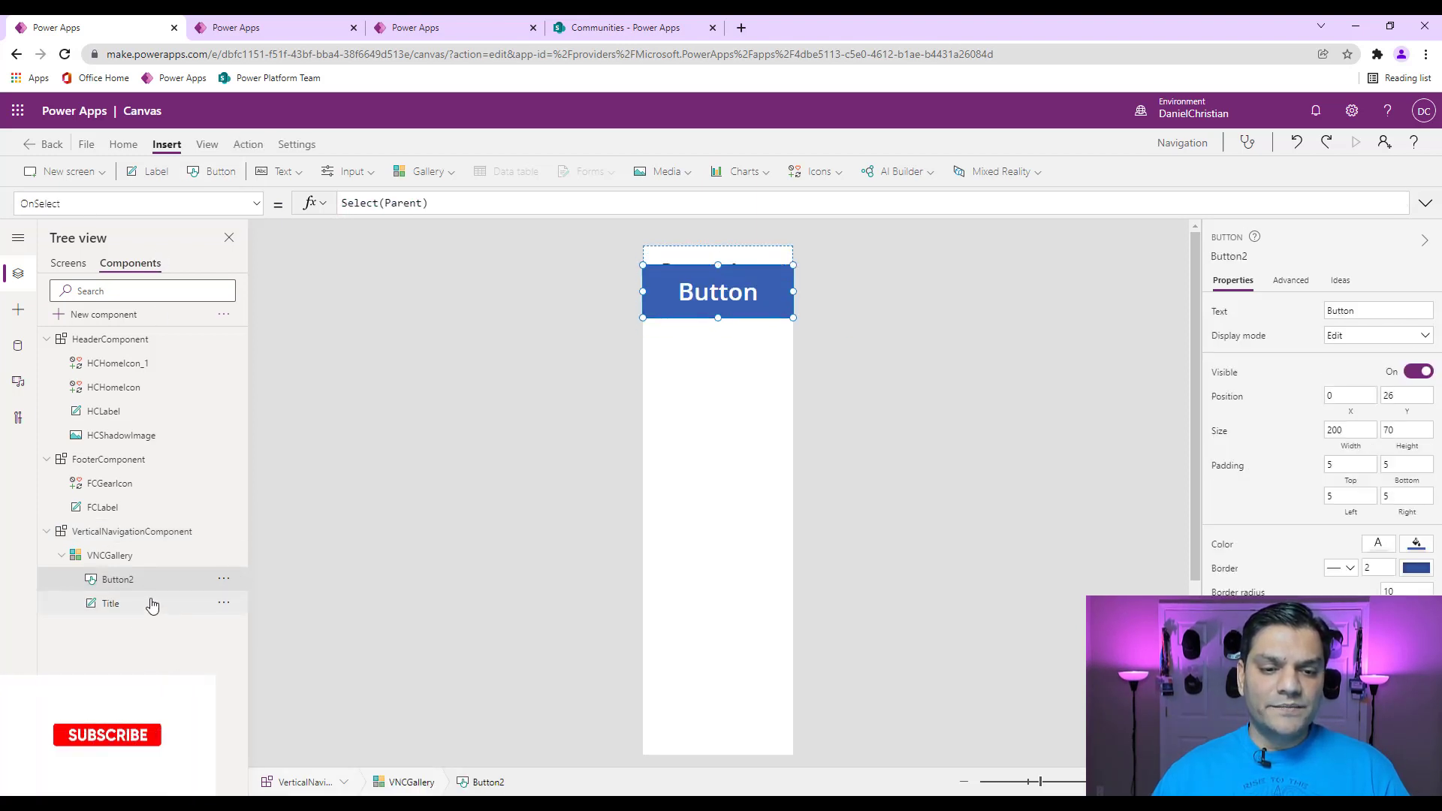
double_click(193, 583)
click(196, 586)
key(BackSpace)
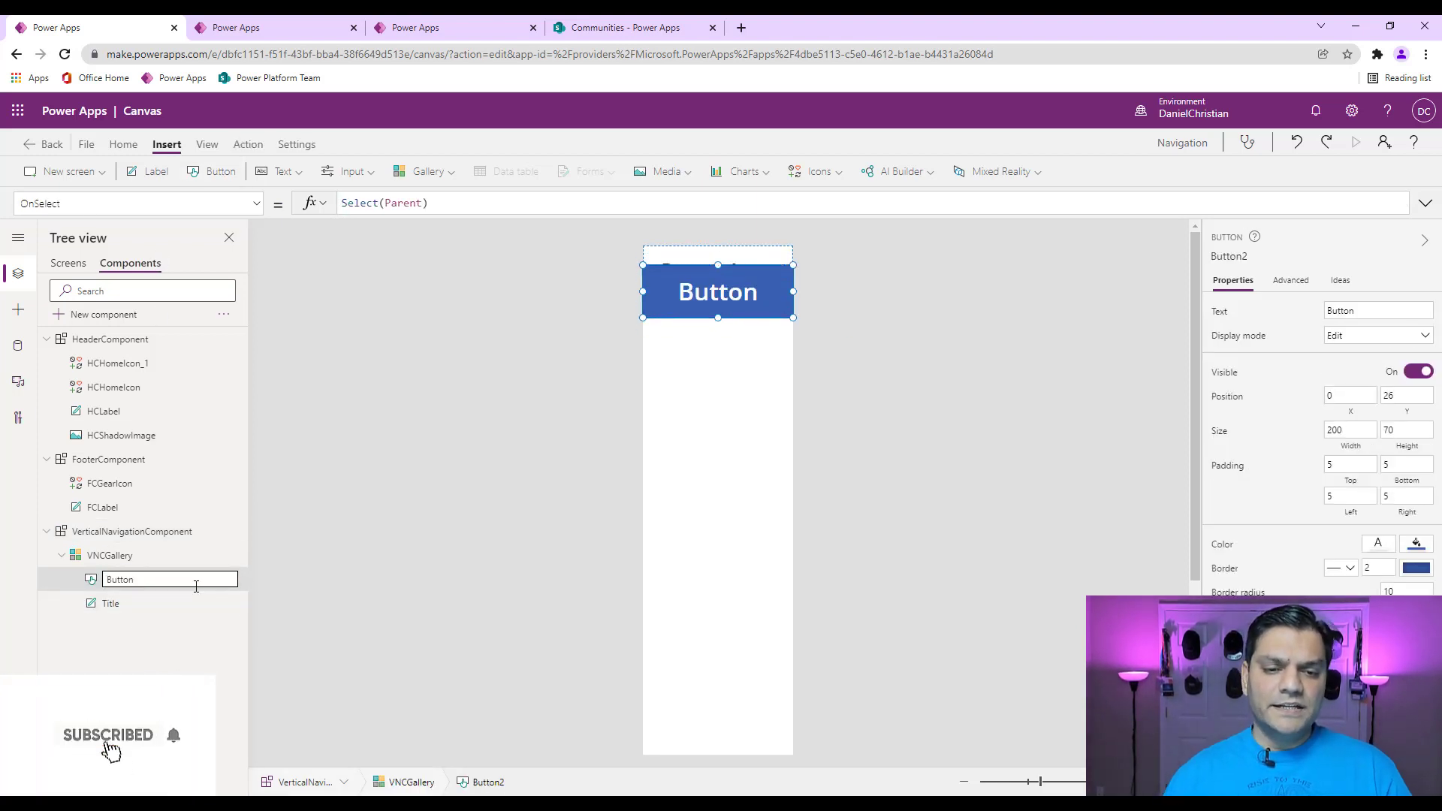
click(530, 579)
Place the button at position 0, 0 in the gallery row and enlarge its height to about 96 to fill the row.
click(147, 582)
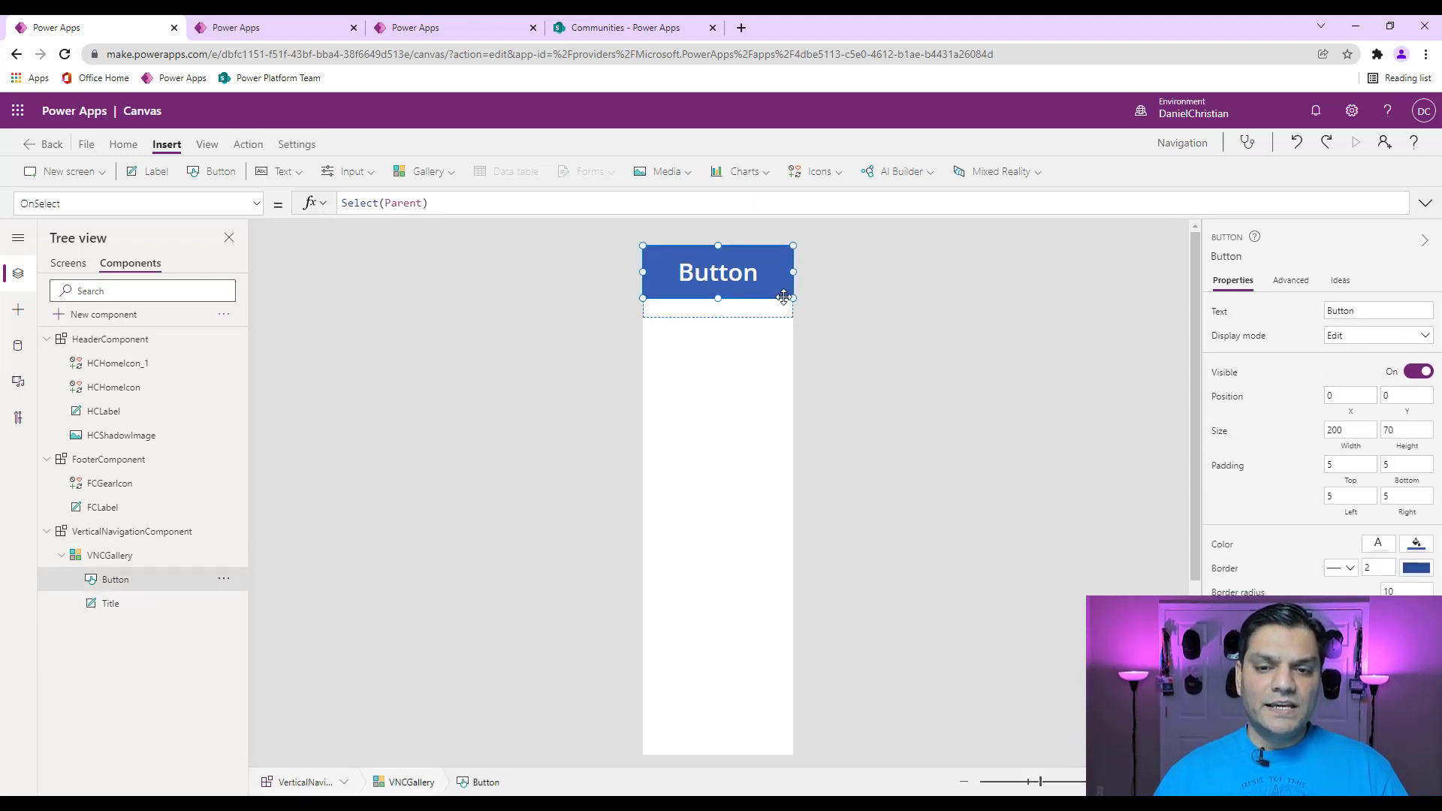
drag(793, 298, 796, 317)
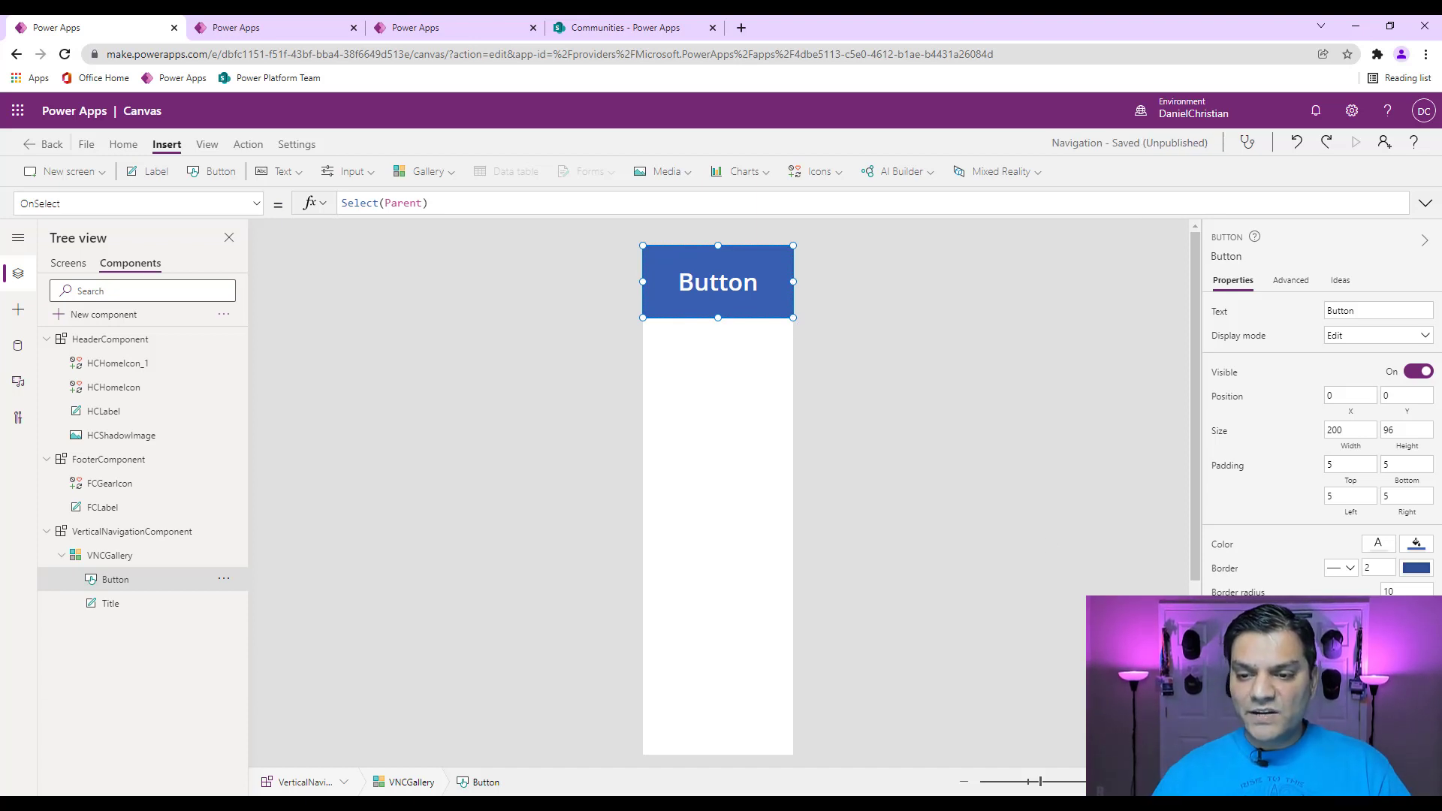
Set the gallery button's border radius to 0 and remove its border line style.
text(0)
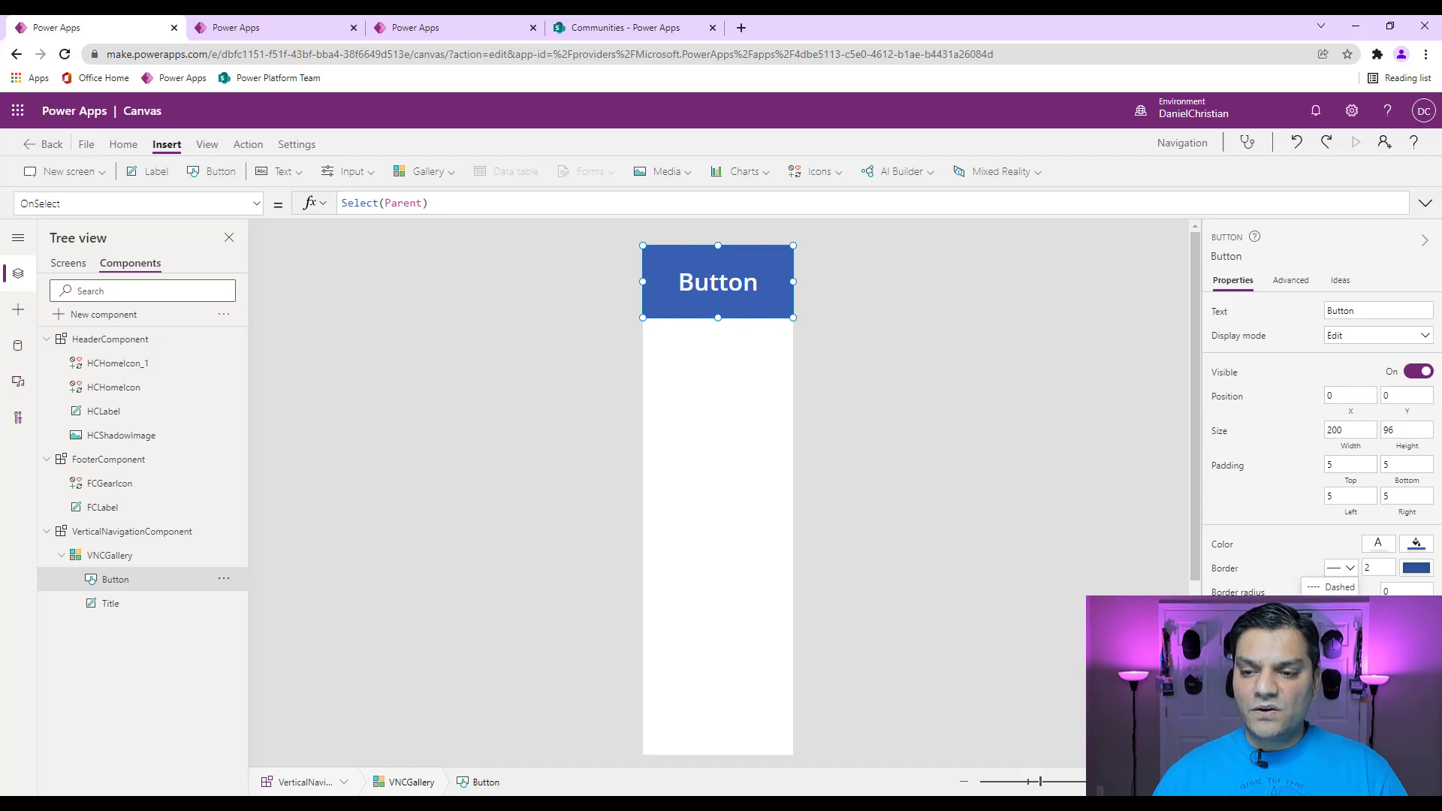
click(1057, 569)
click(688, 274)
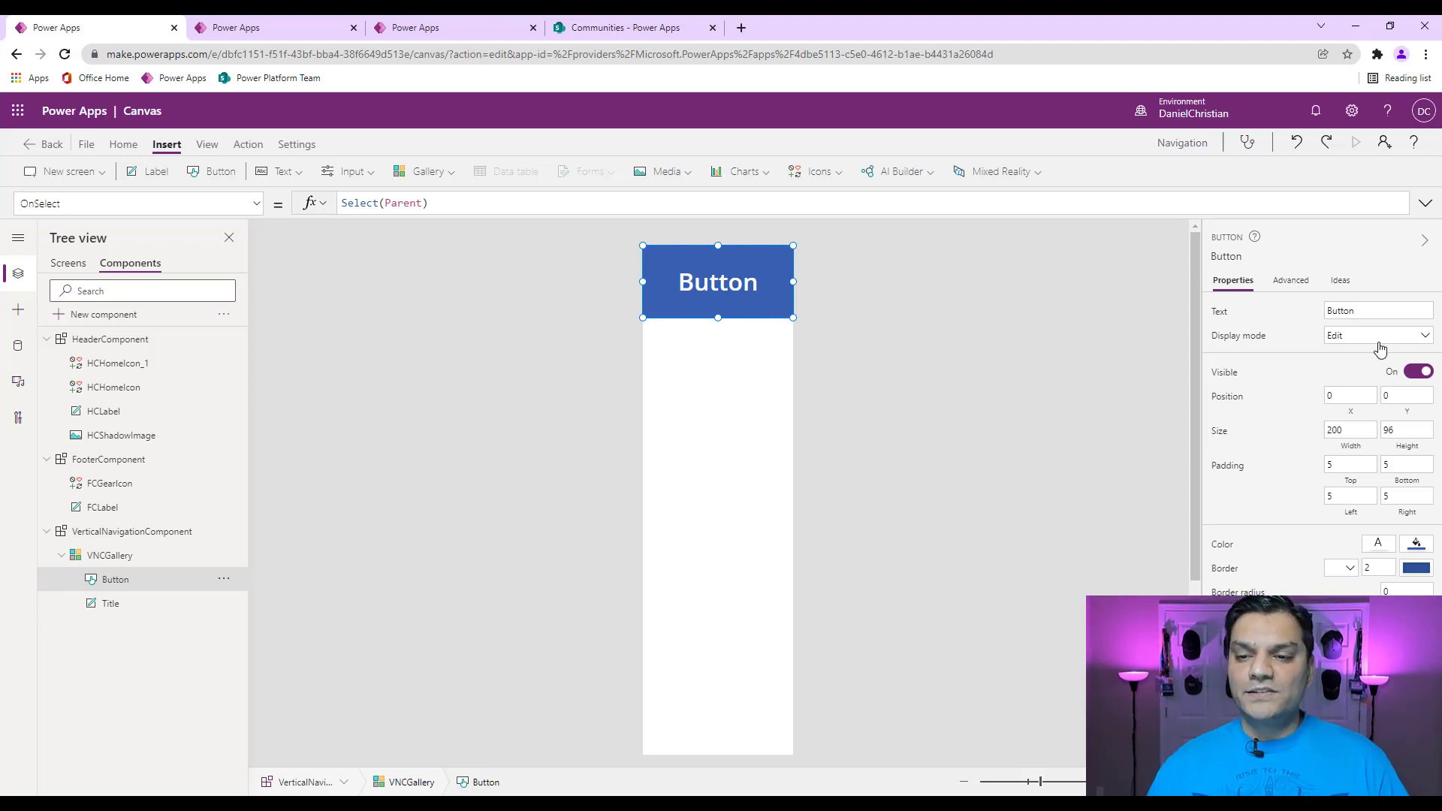
Clear the gallery button's text and make its fill transparent.
double_click(1383, 309)
key(BackSpace)
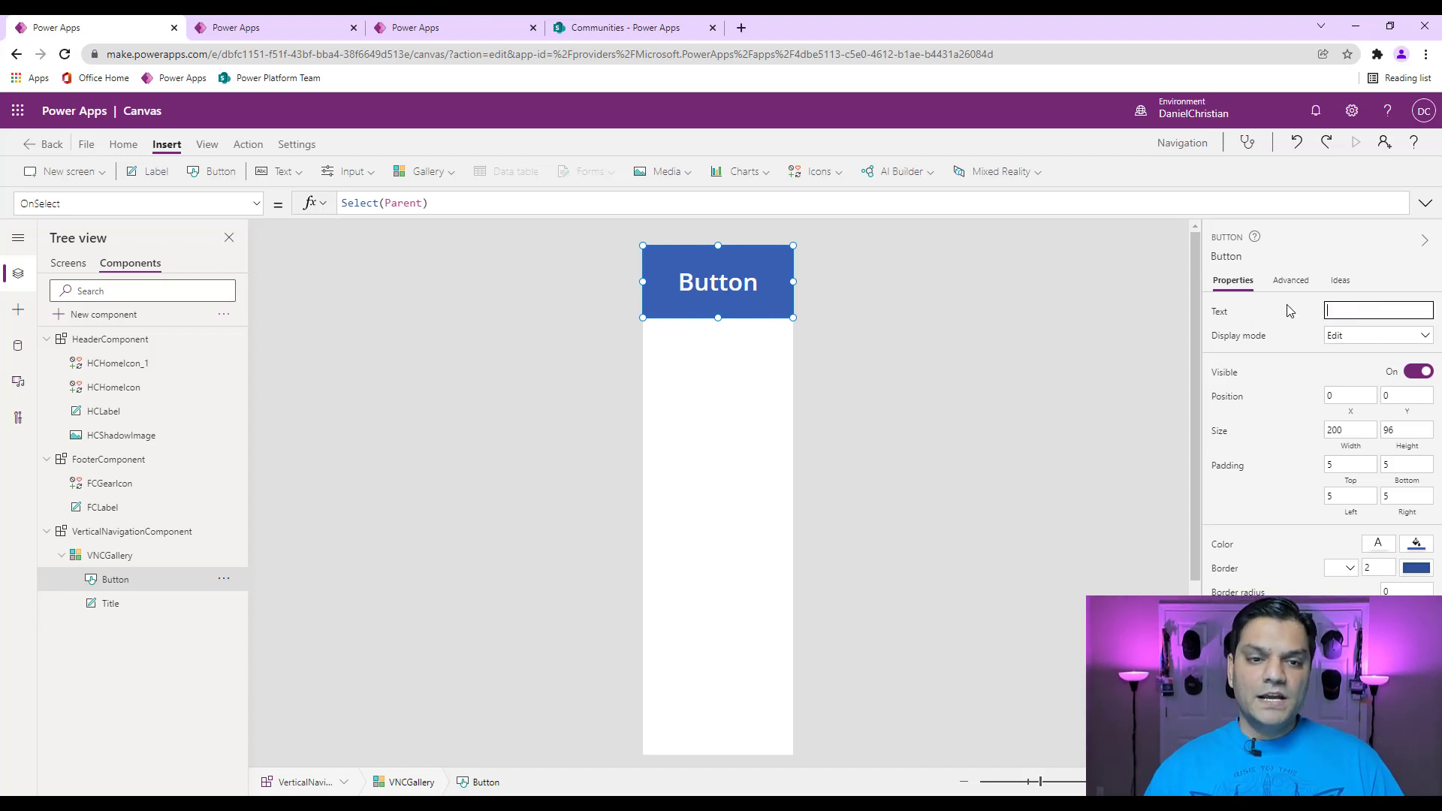
click(124, 144)
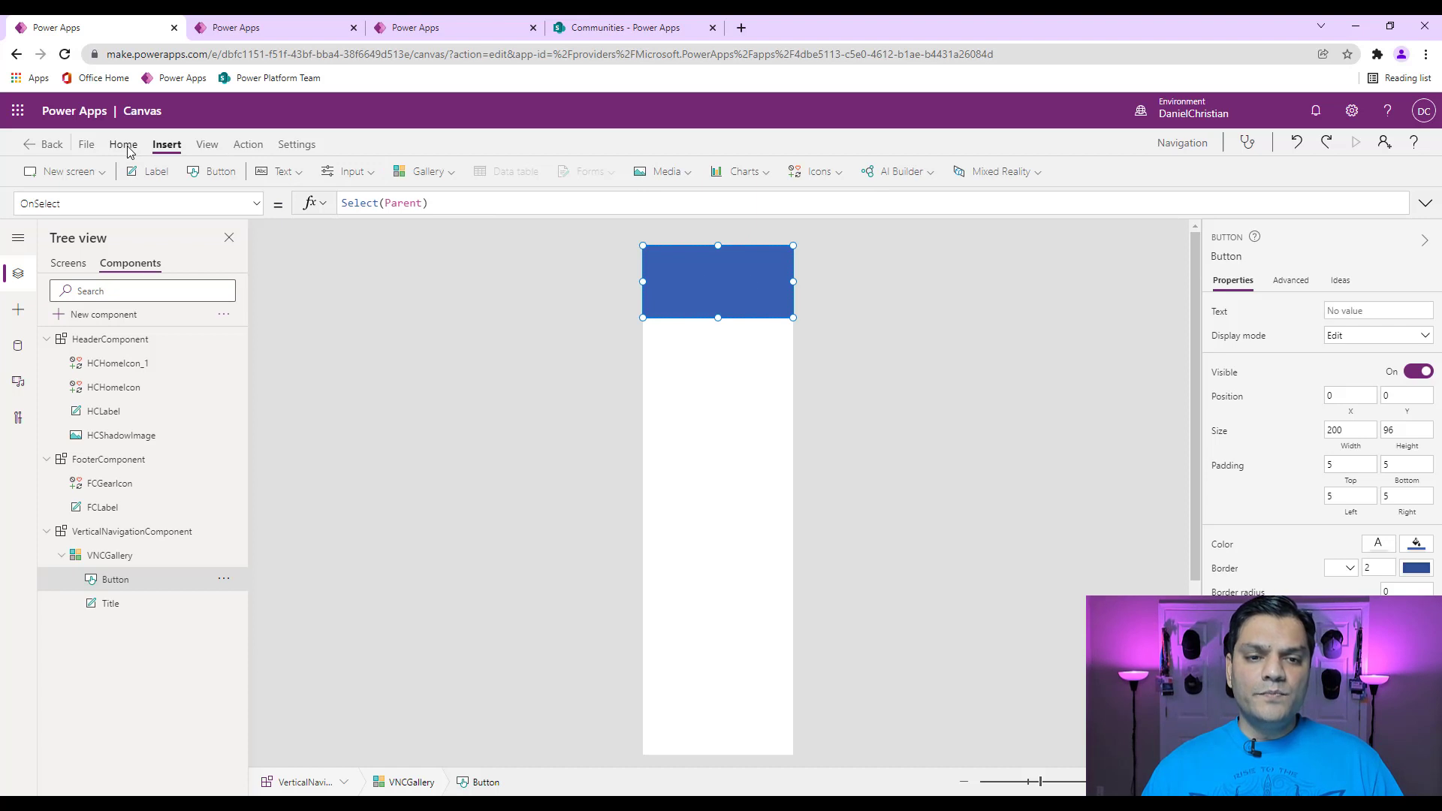
click(614, 172)
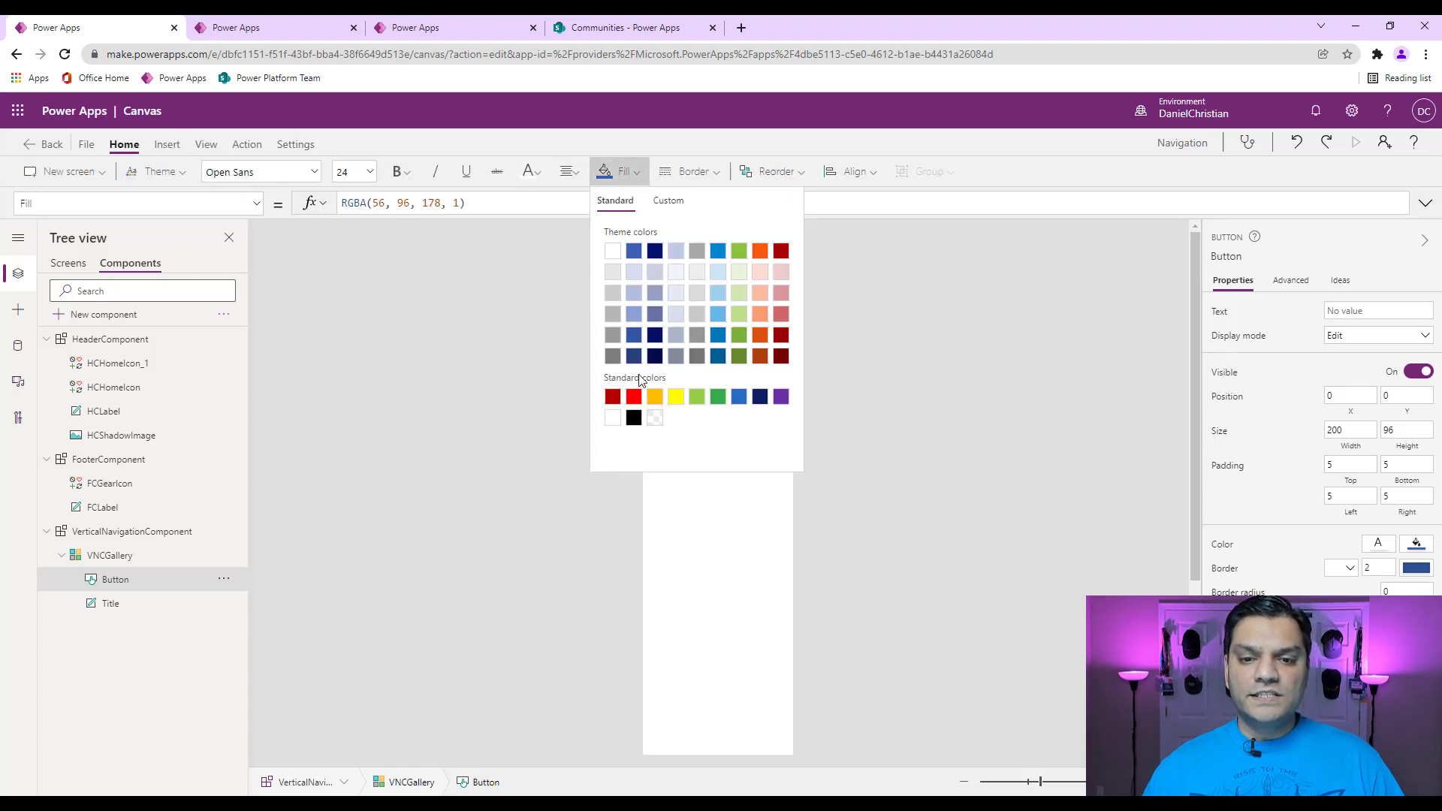
click(652, 422)
click(1021, 603)
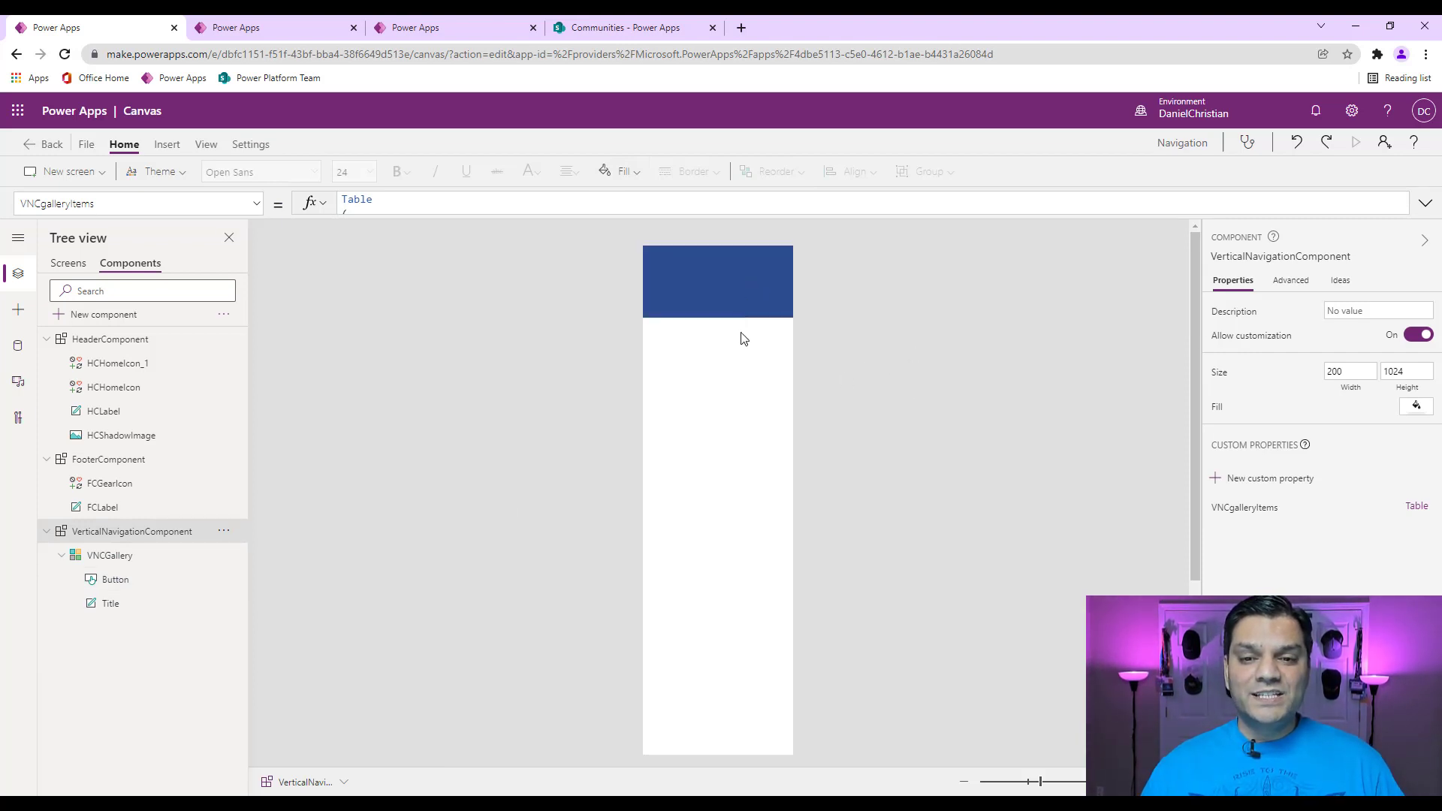
Clear the HoverFill formula of the button in VNCGallery.
click(120, 585)
scroll(1321, 444, down, 2)
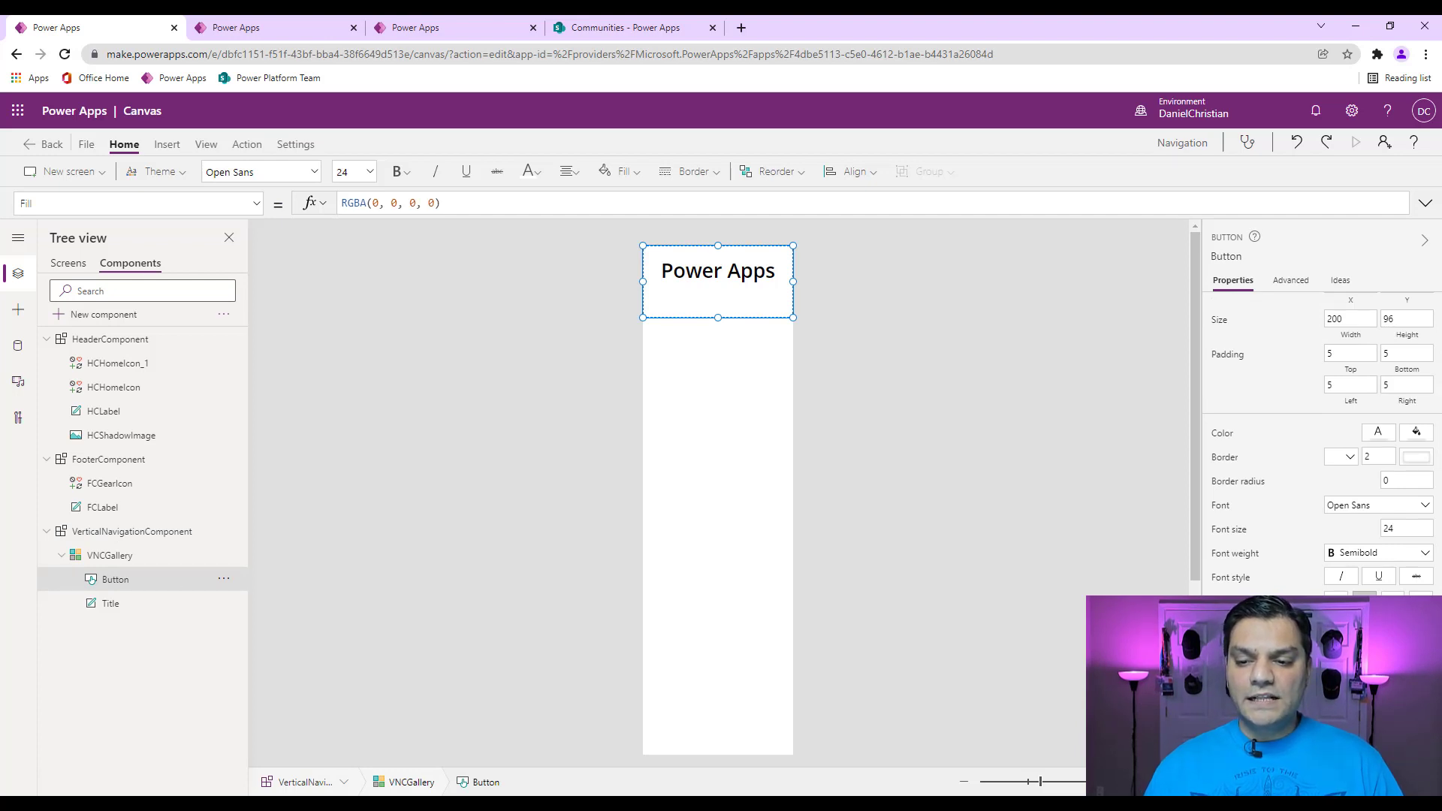
key(Return)
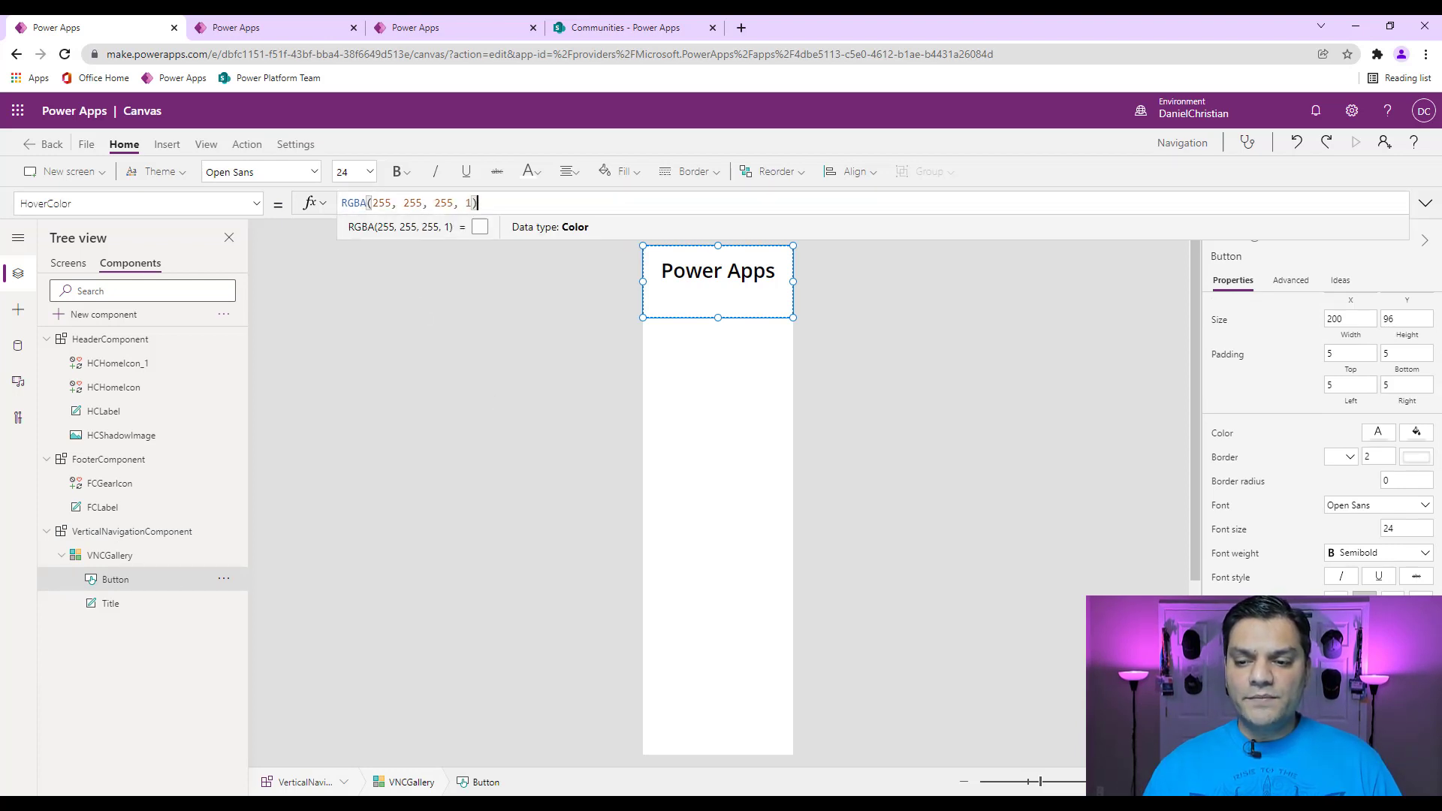
key(Down)
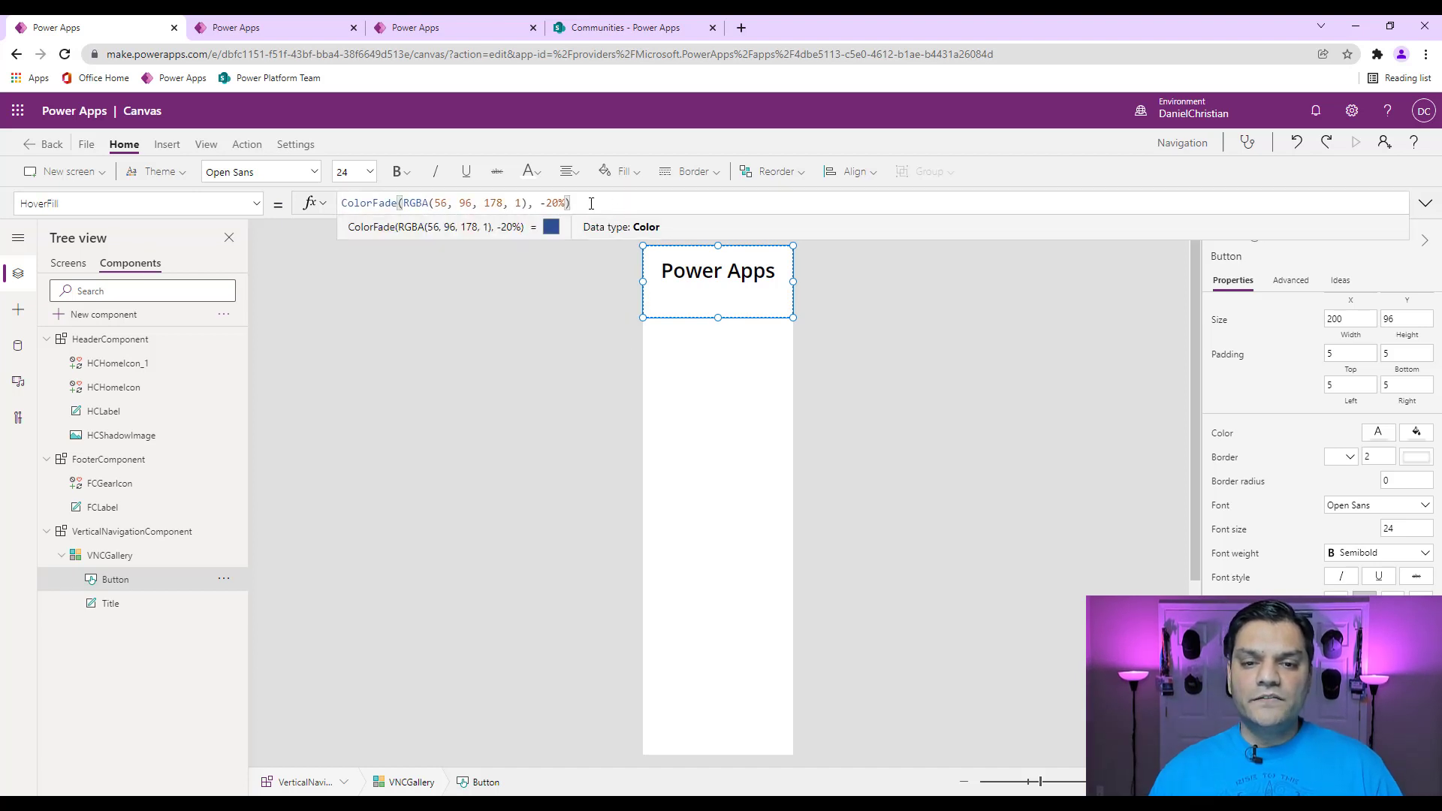
key(ctrl+a)
key(BackSpace)
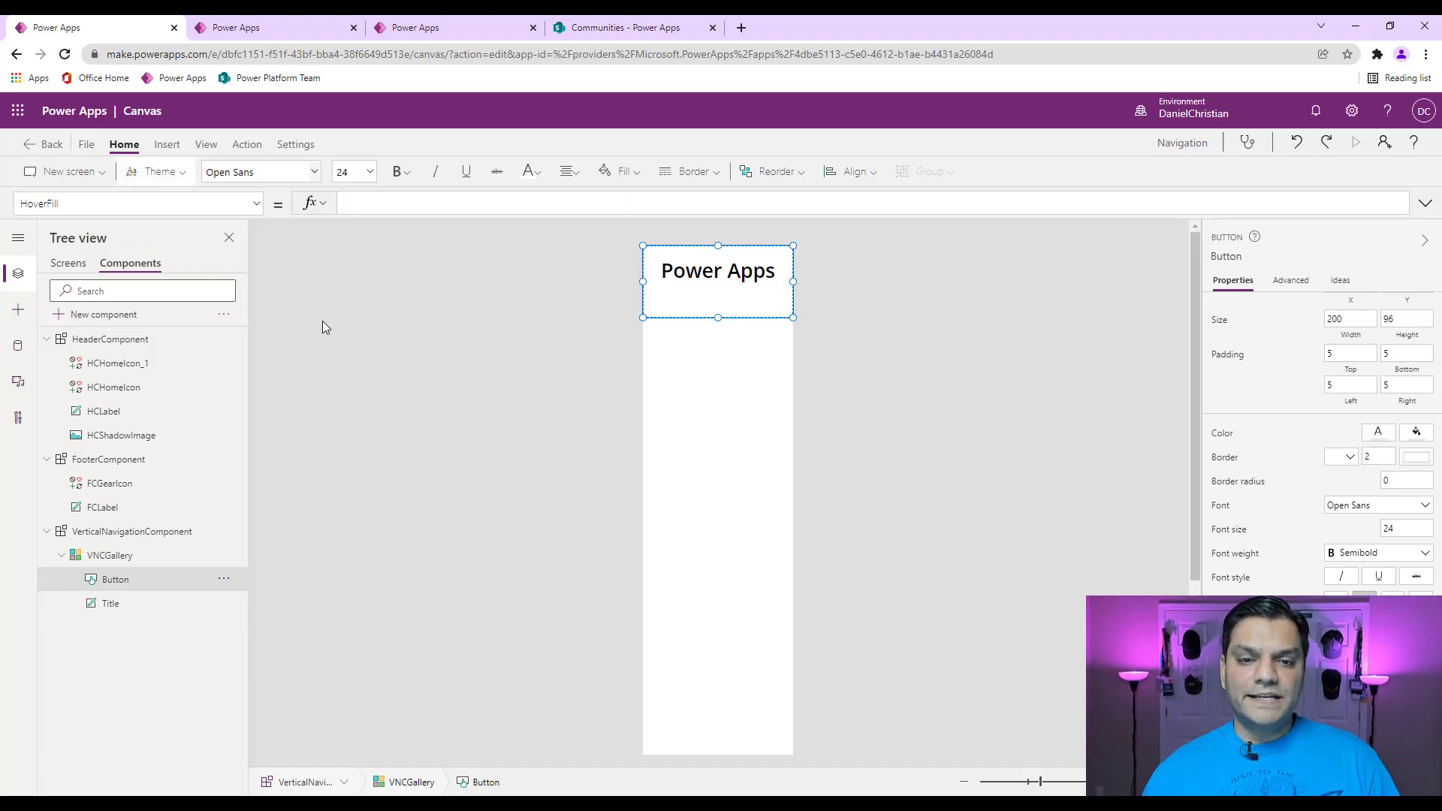
click(361, 366)
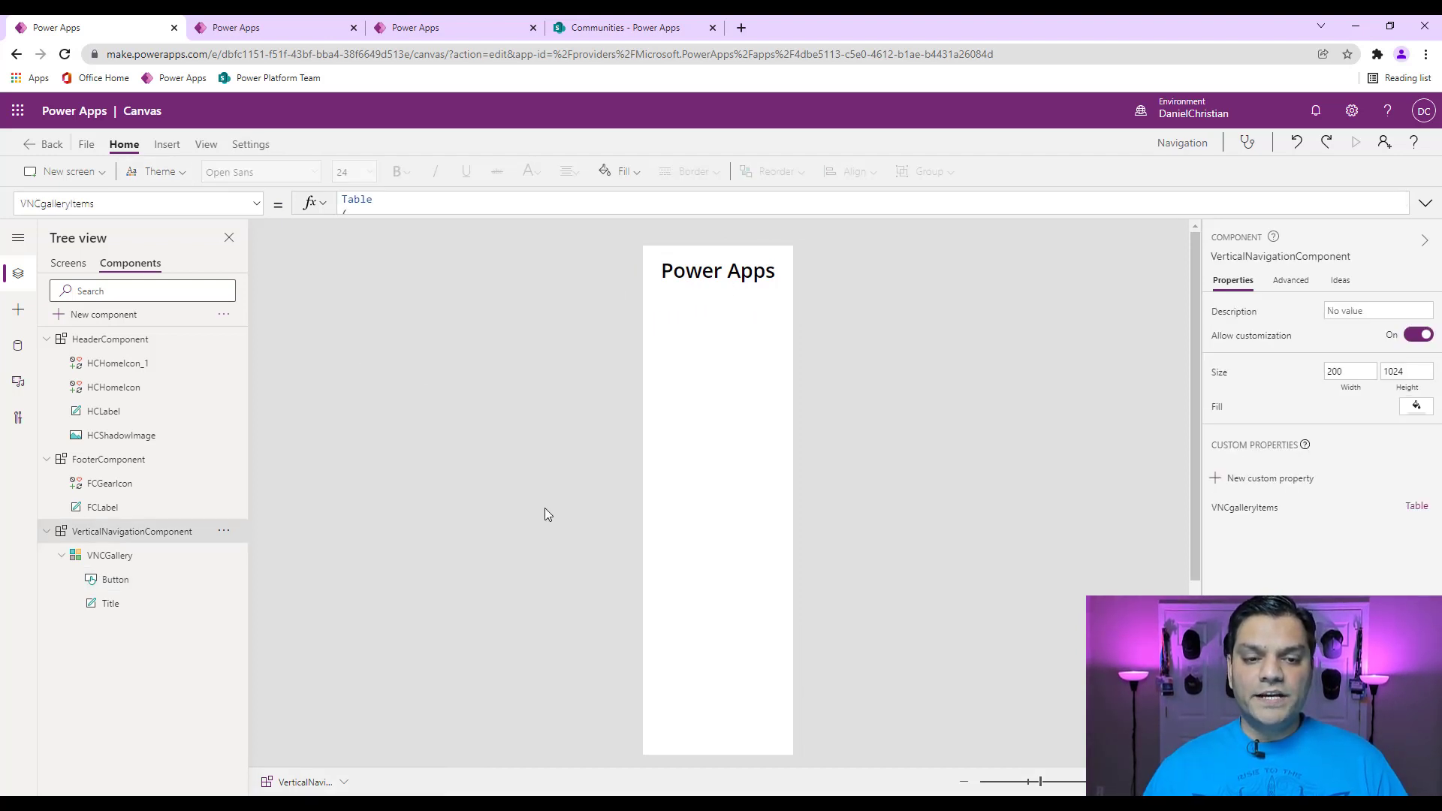
click(151, 557)
click(476, 575)
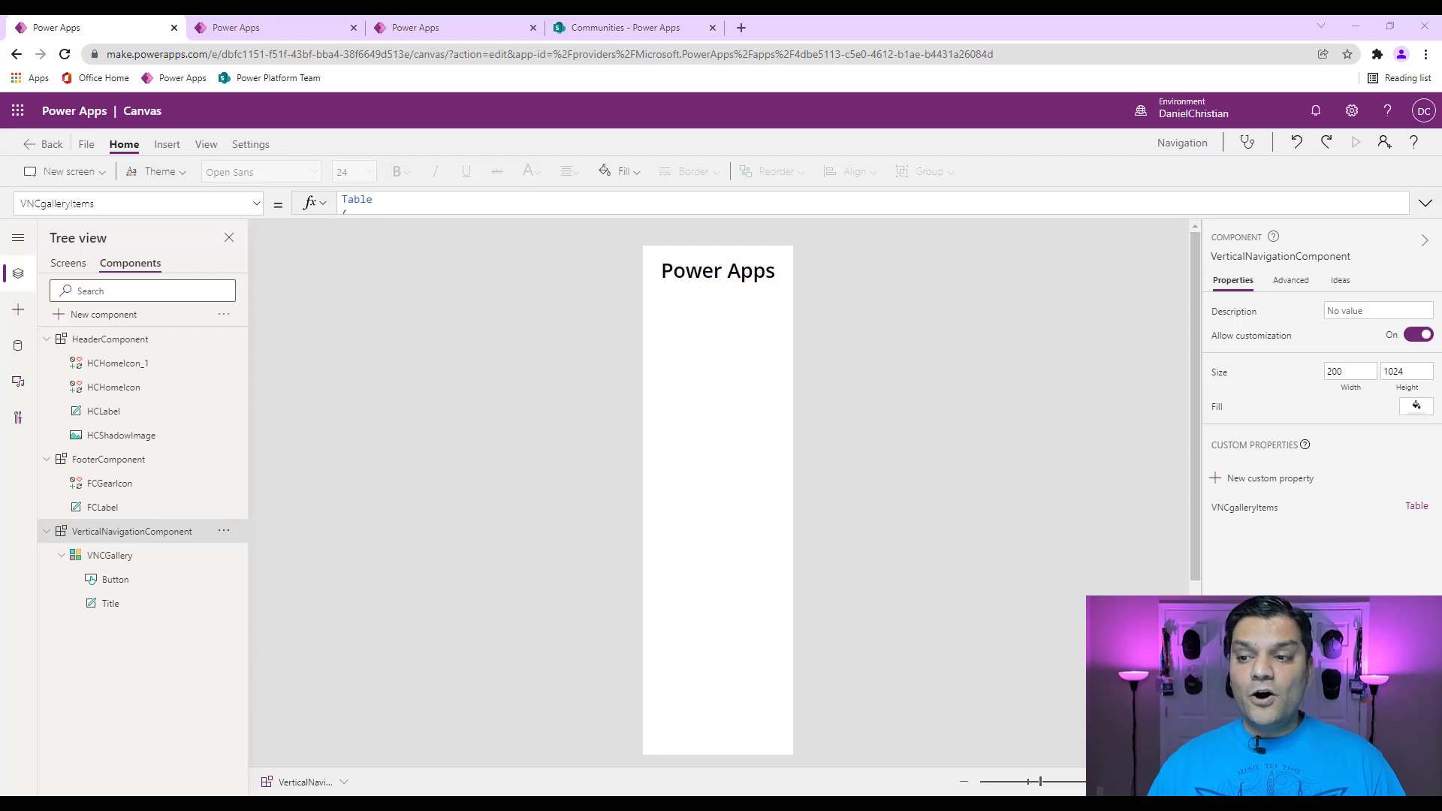
Set the gallery button's OnSelect formula to Launch(ThisItem.URL).
click(113, 580)
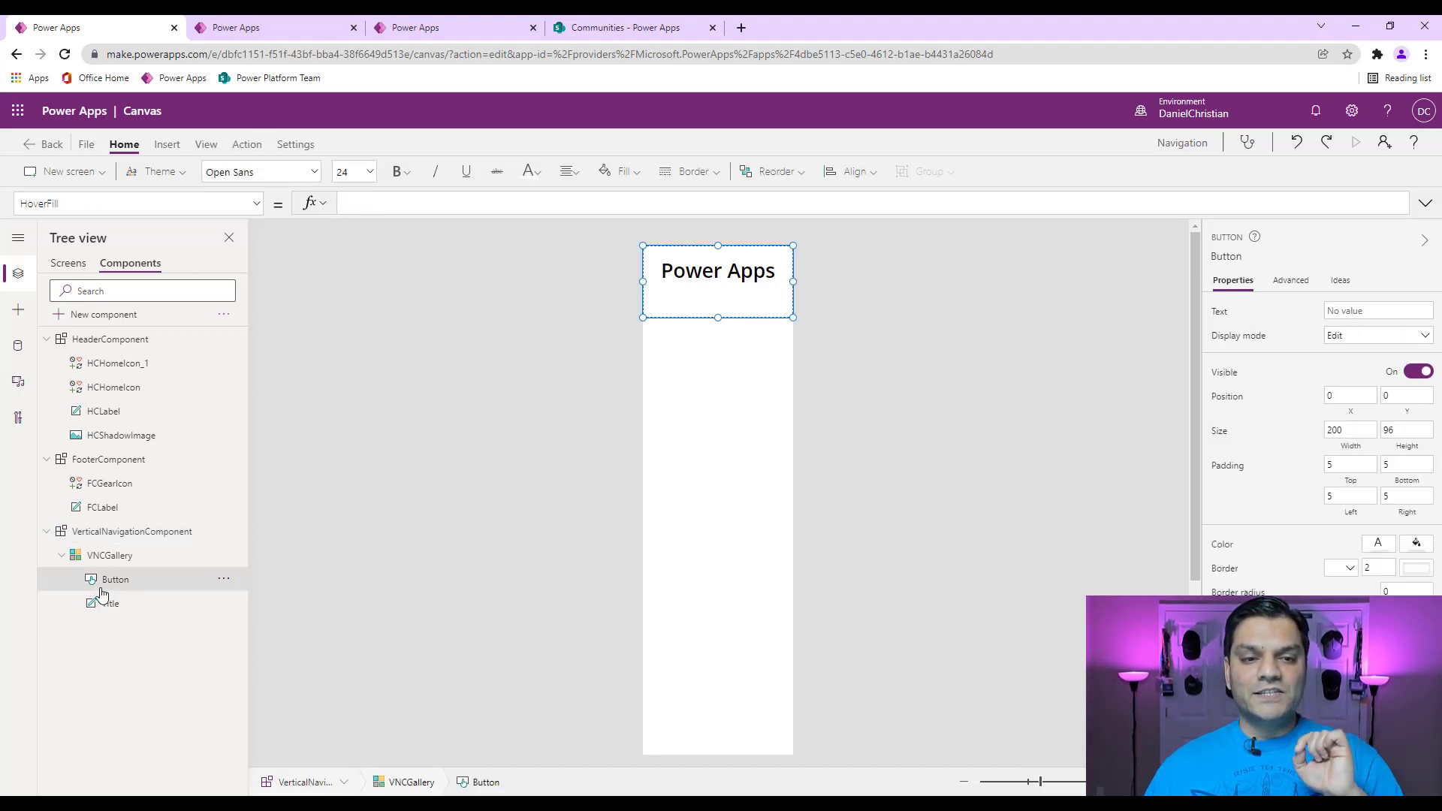
click(257, 204)
key(Escape)
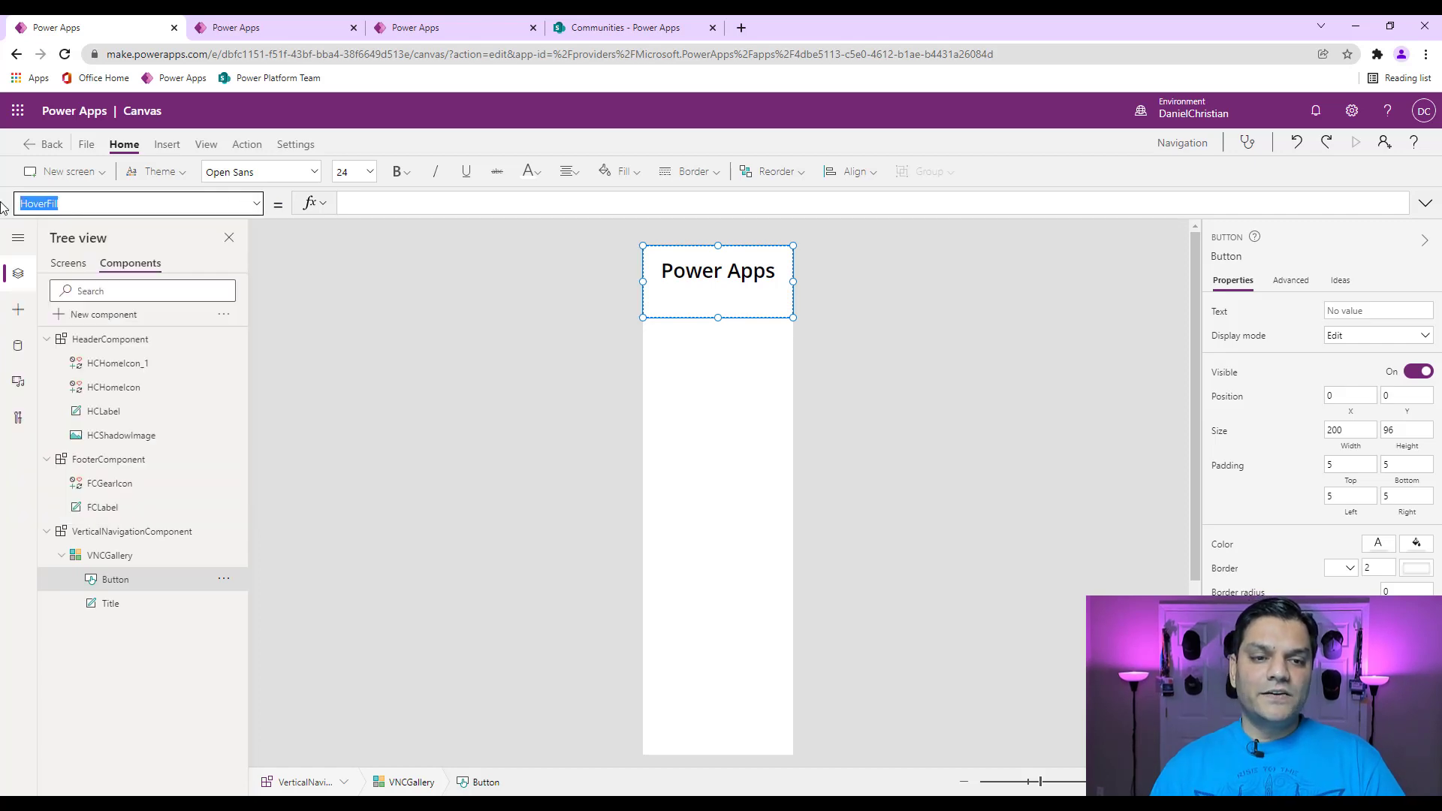
key(Return)
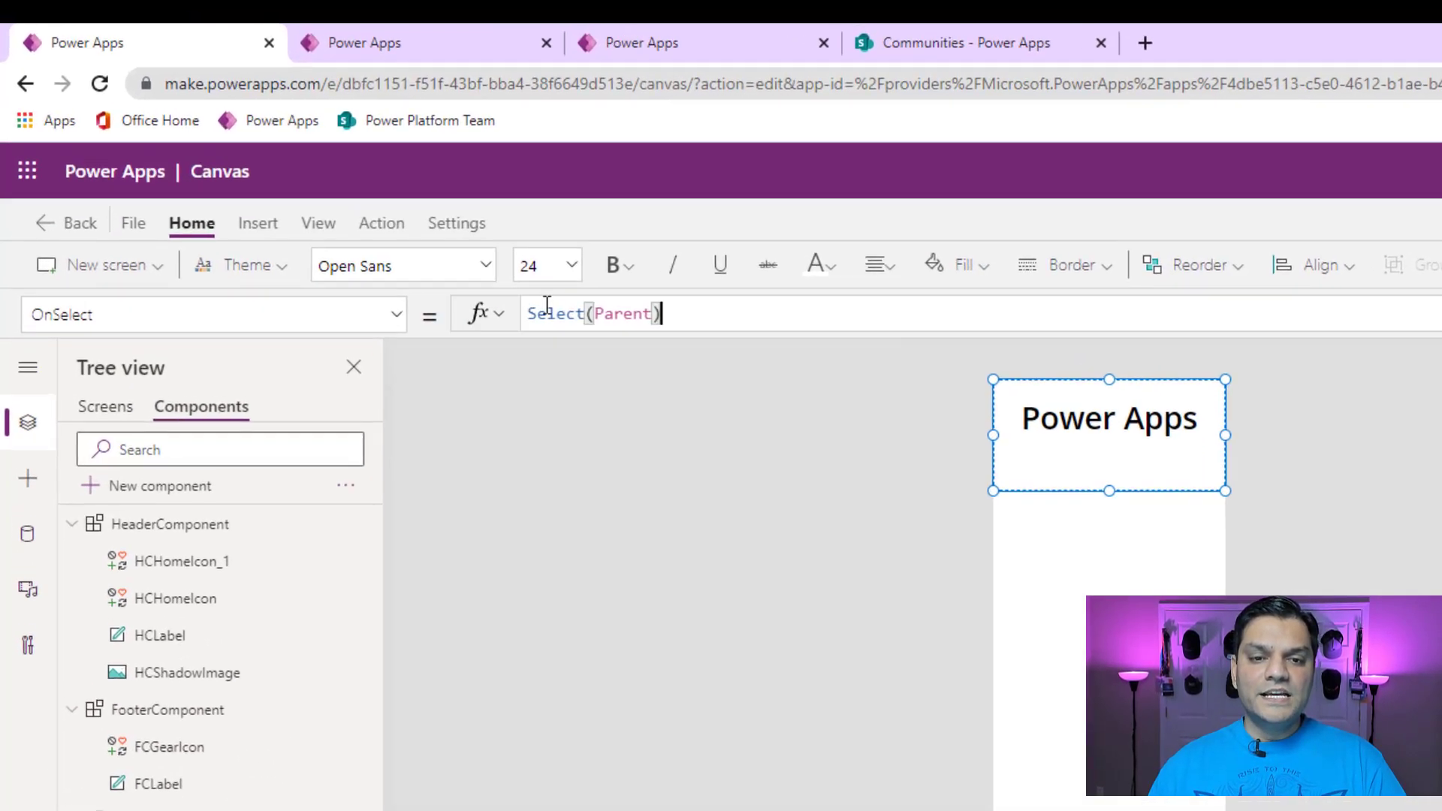
key(BackSpace)
text(lau)
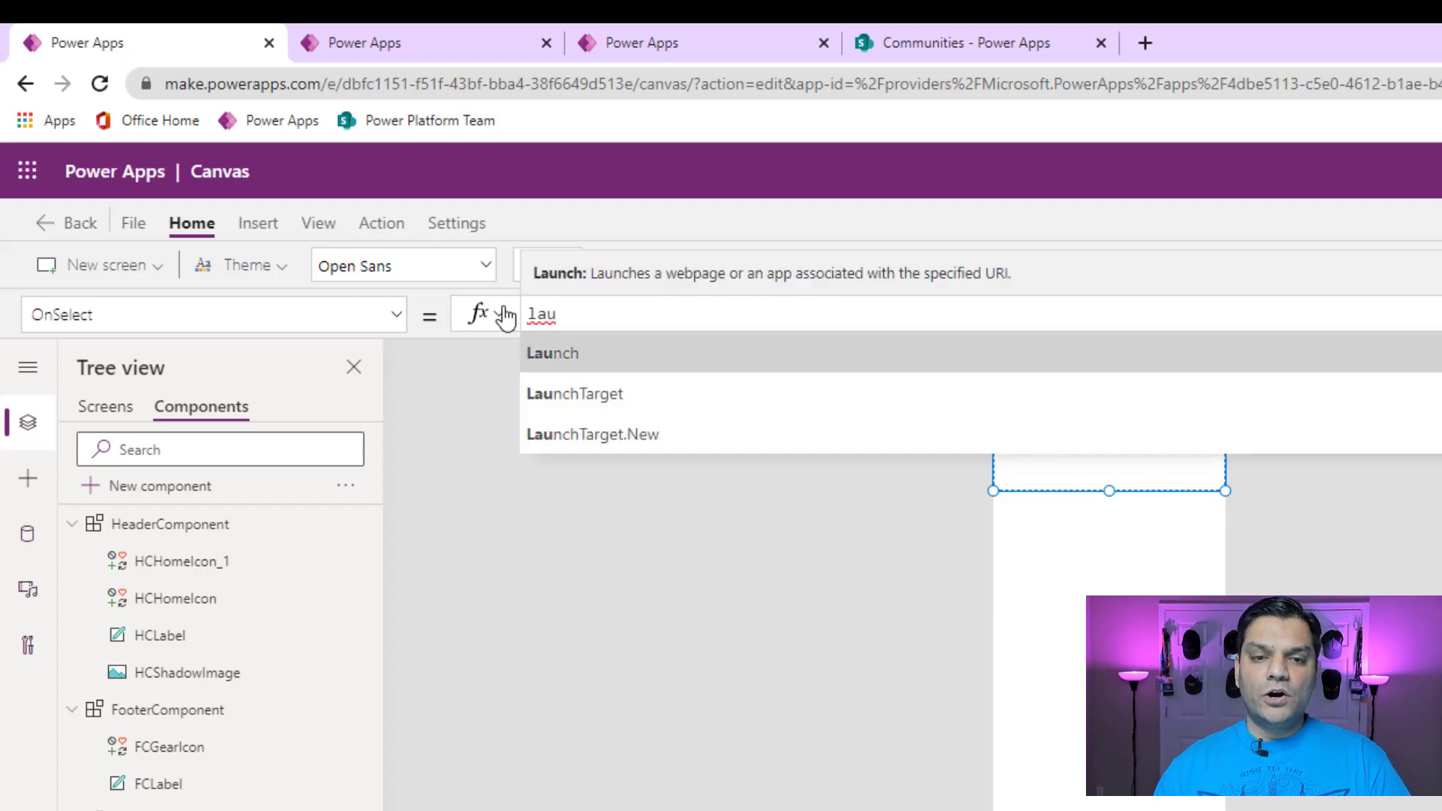
key(Tab)
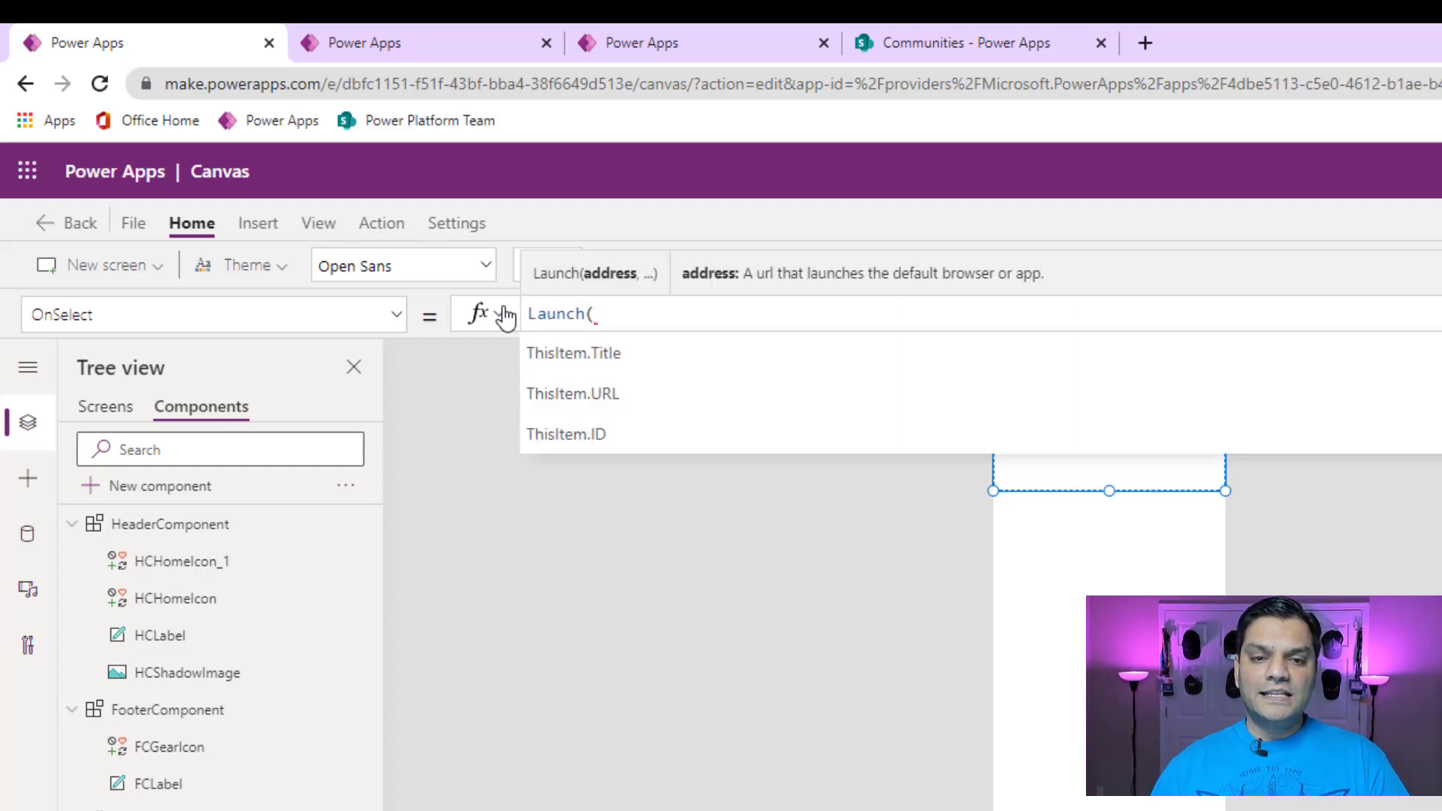
key(Down)
key(Down)
key(Up)
key(Up)
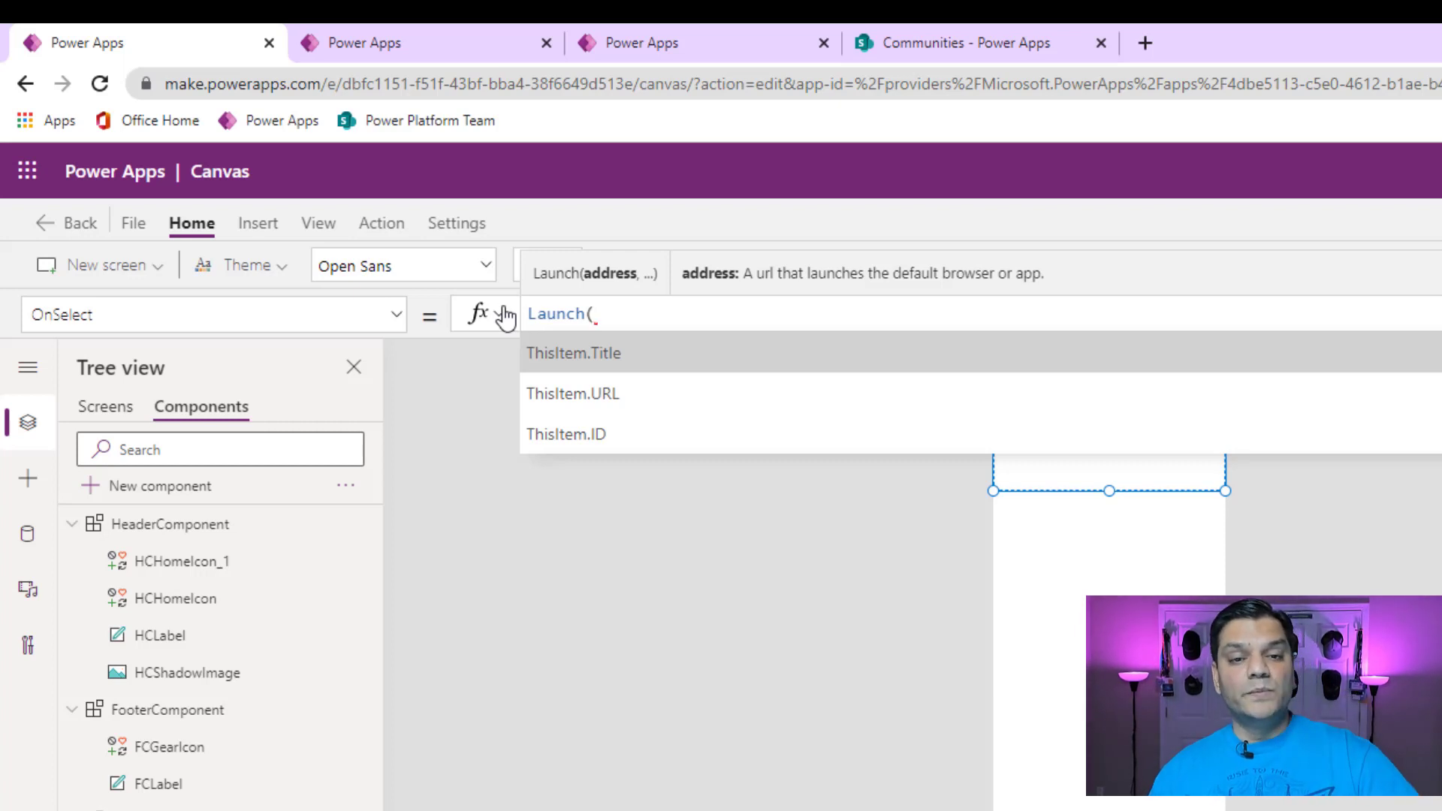
key(Down)
key(Tab)
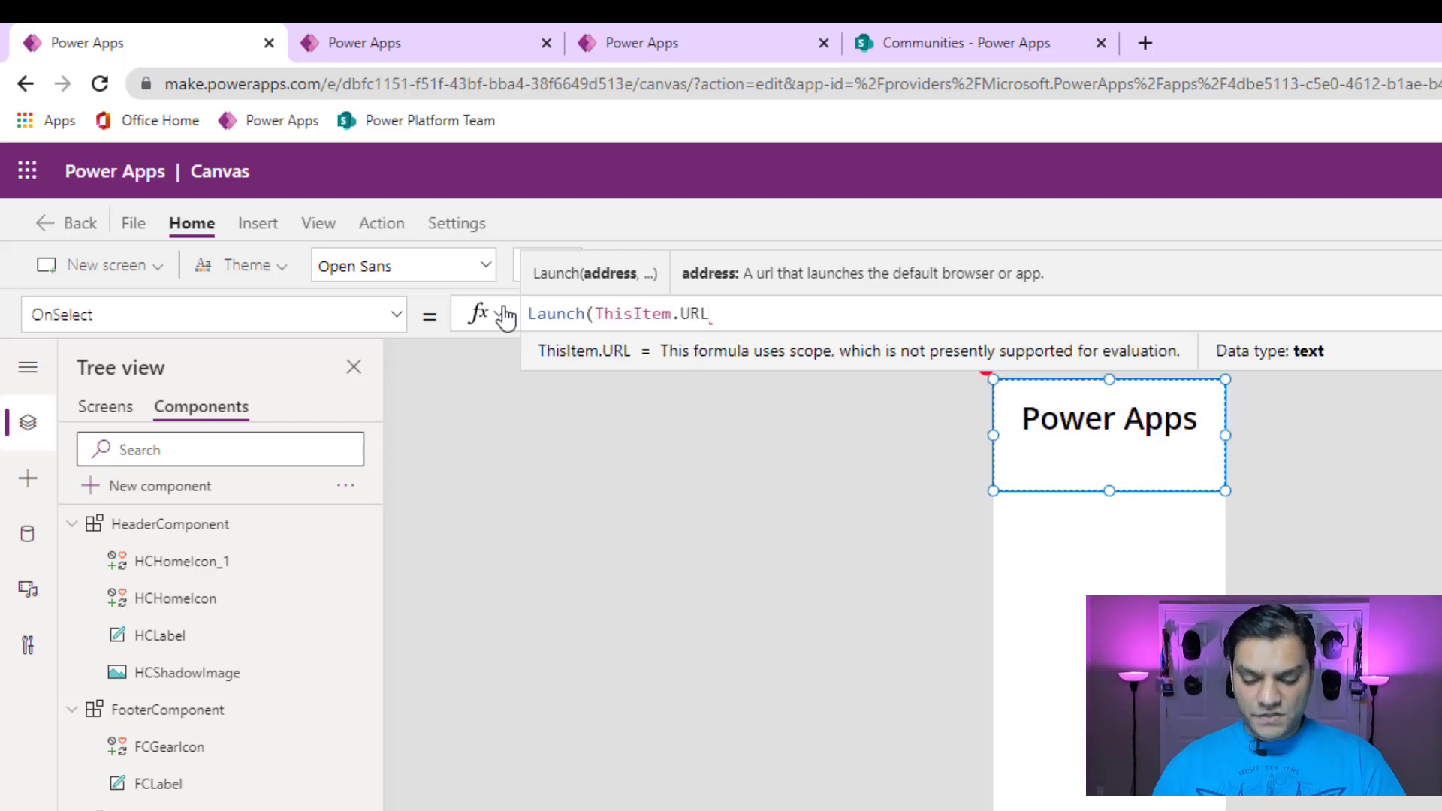
text())
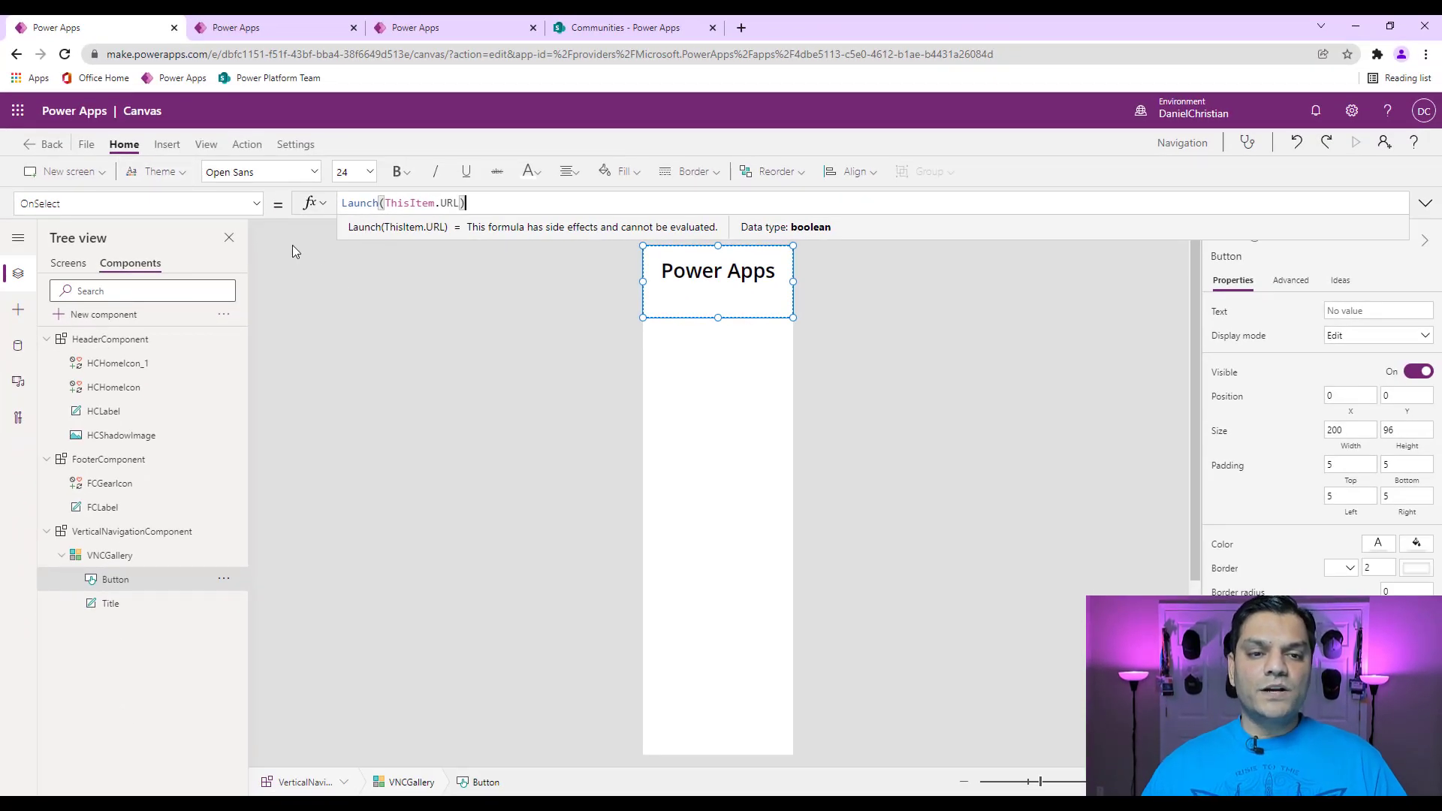
Save the Navigation component library and publish the new version.
click(87, 147)
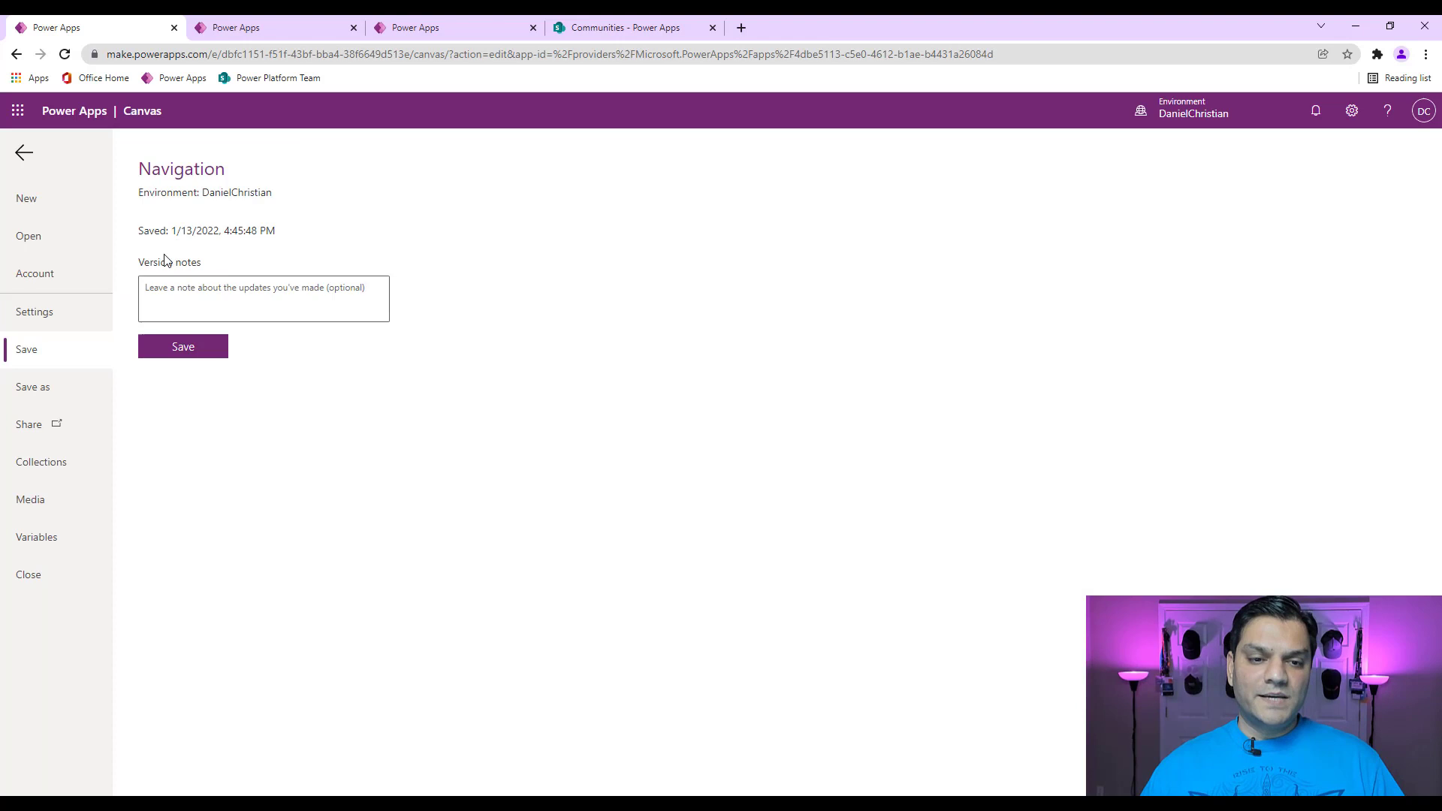
click(178, 347)
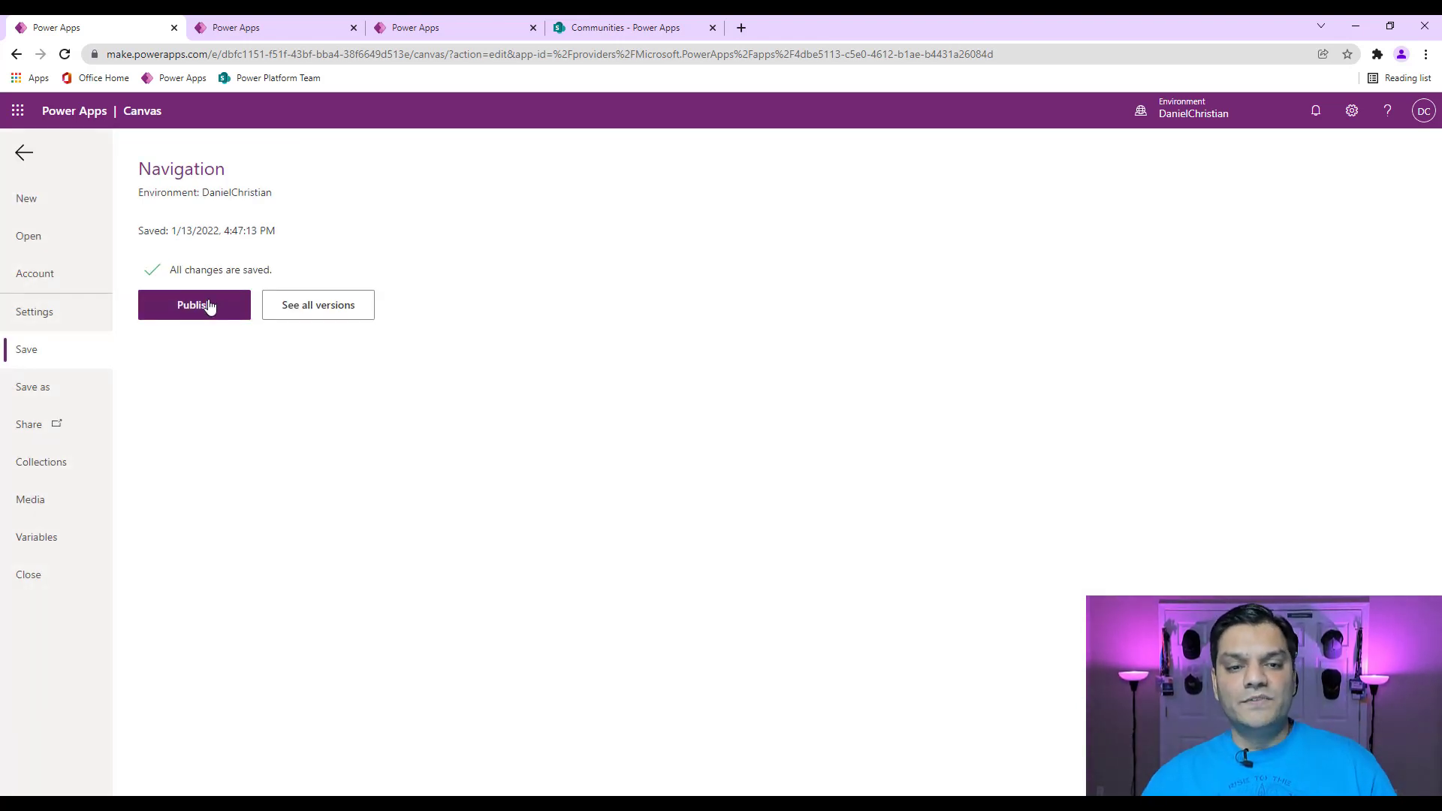
click(211, 307)
click(703, 556)
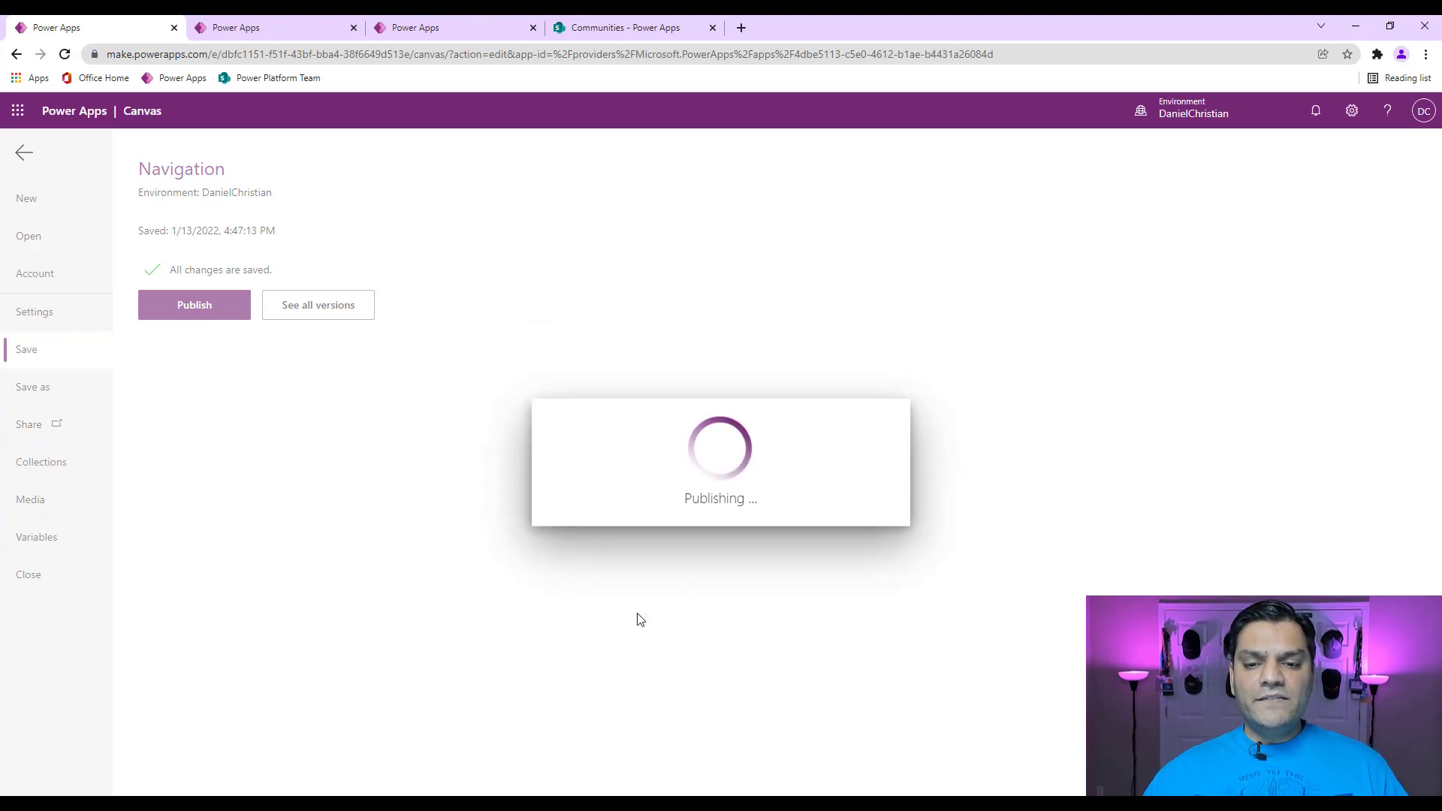
Switch to the Power Apps Component Library Demo app and import VerticalNavigationComponent from the Navigation library.
click(444, 30)
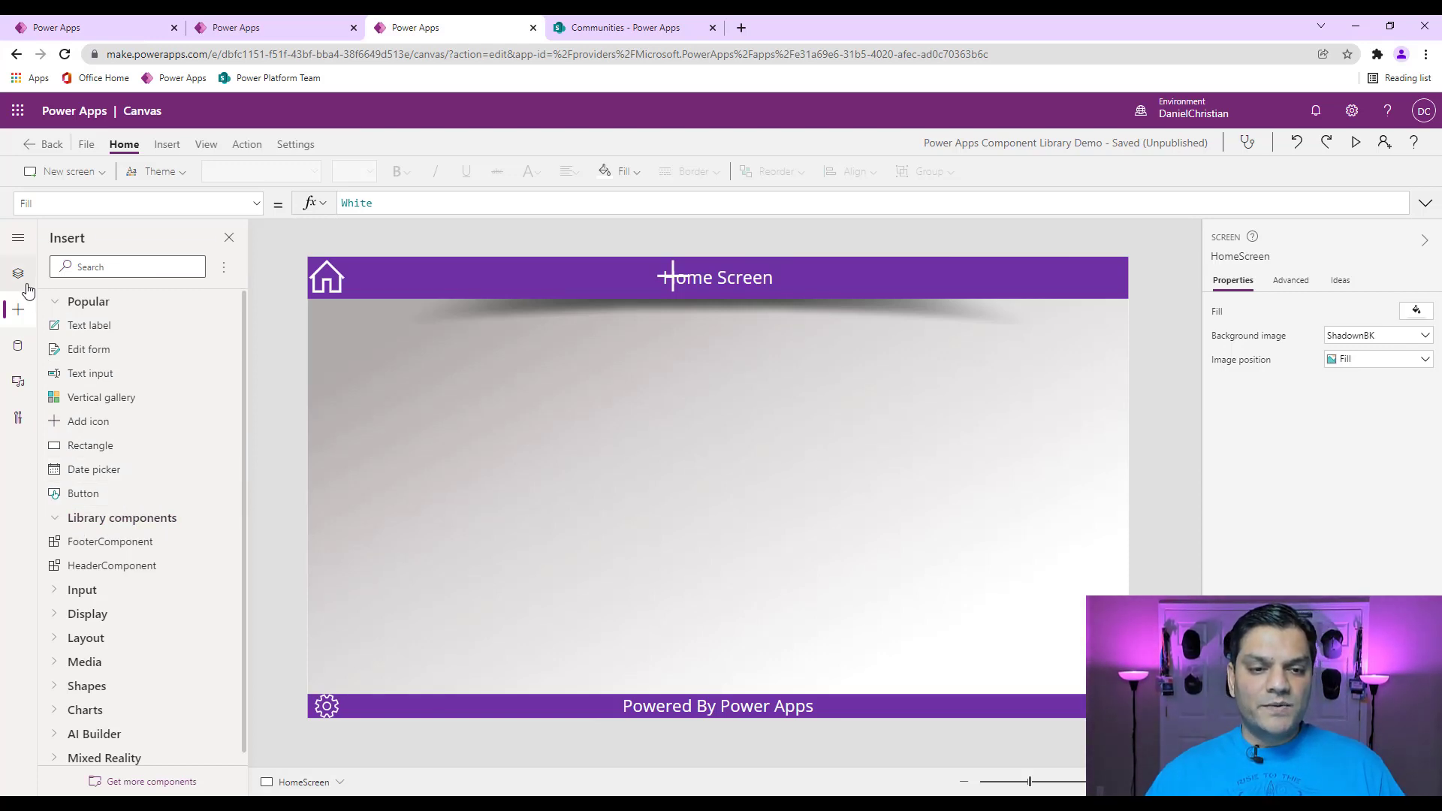
click(136, 785)
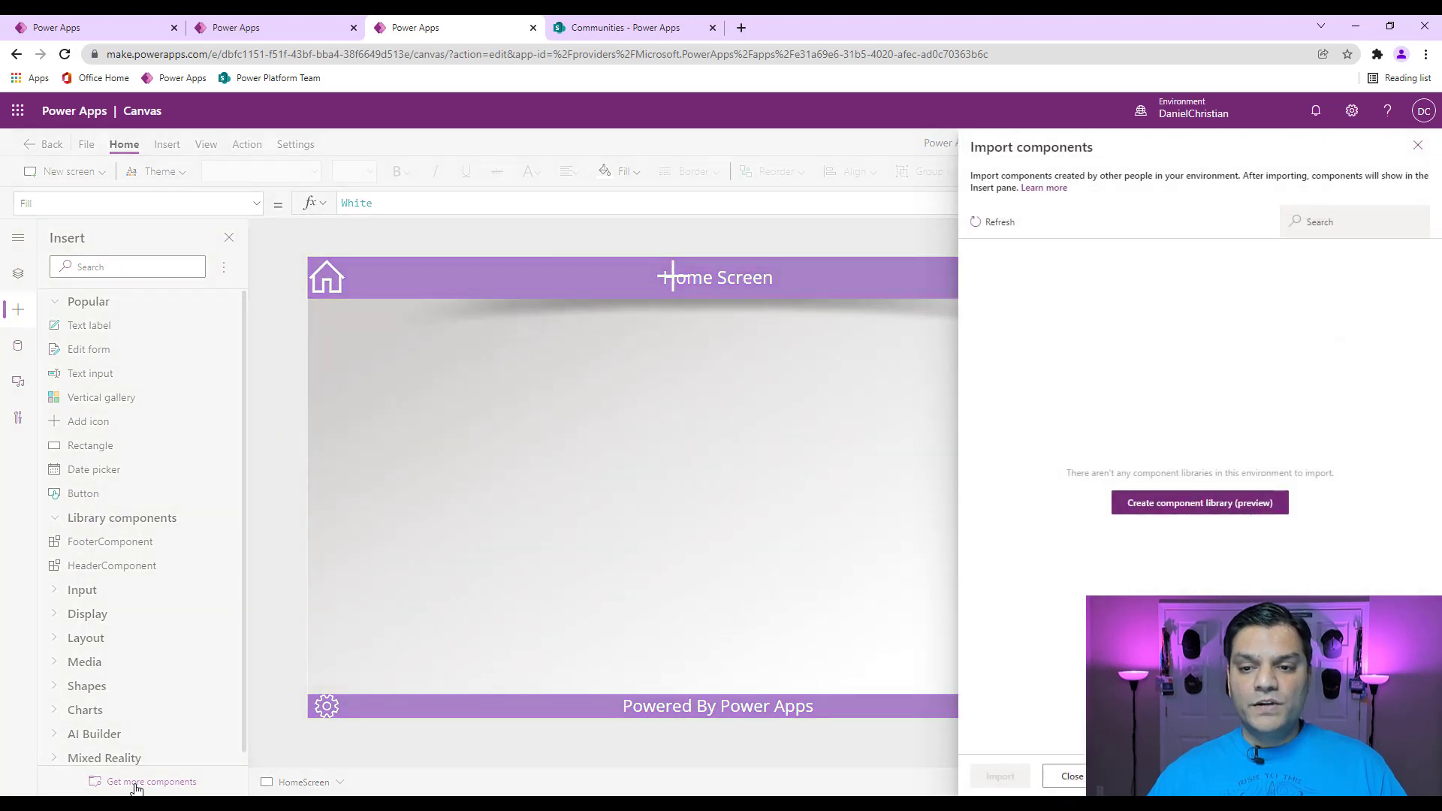
click(994, 224)
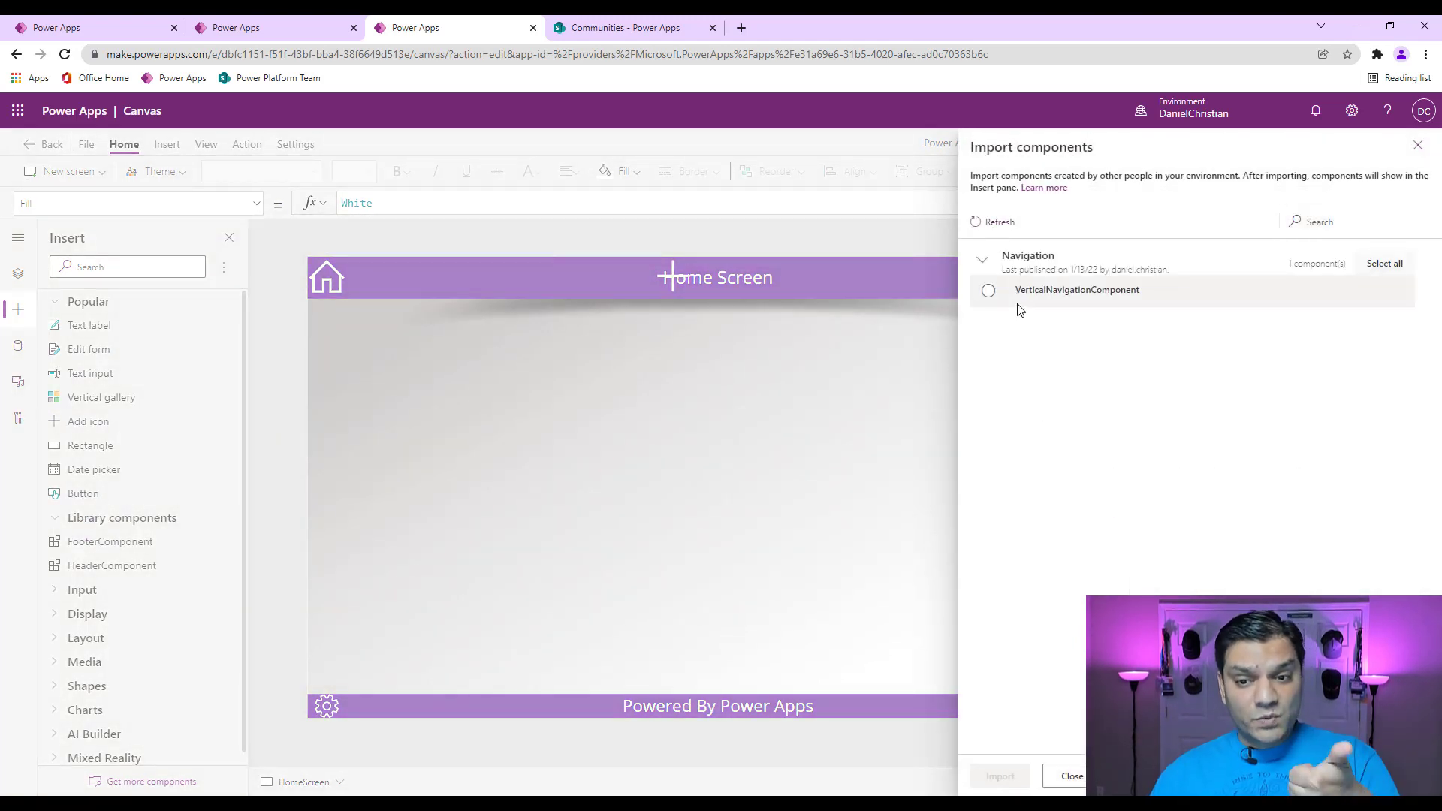
click(986, 295)
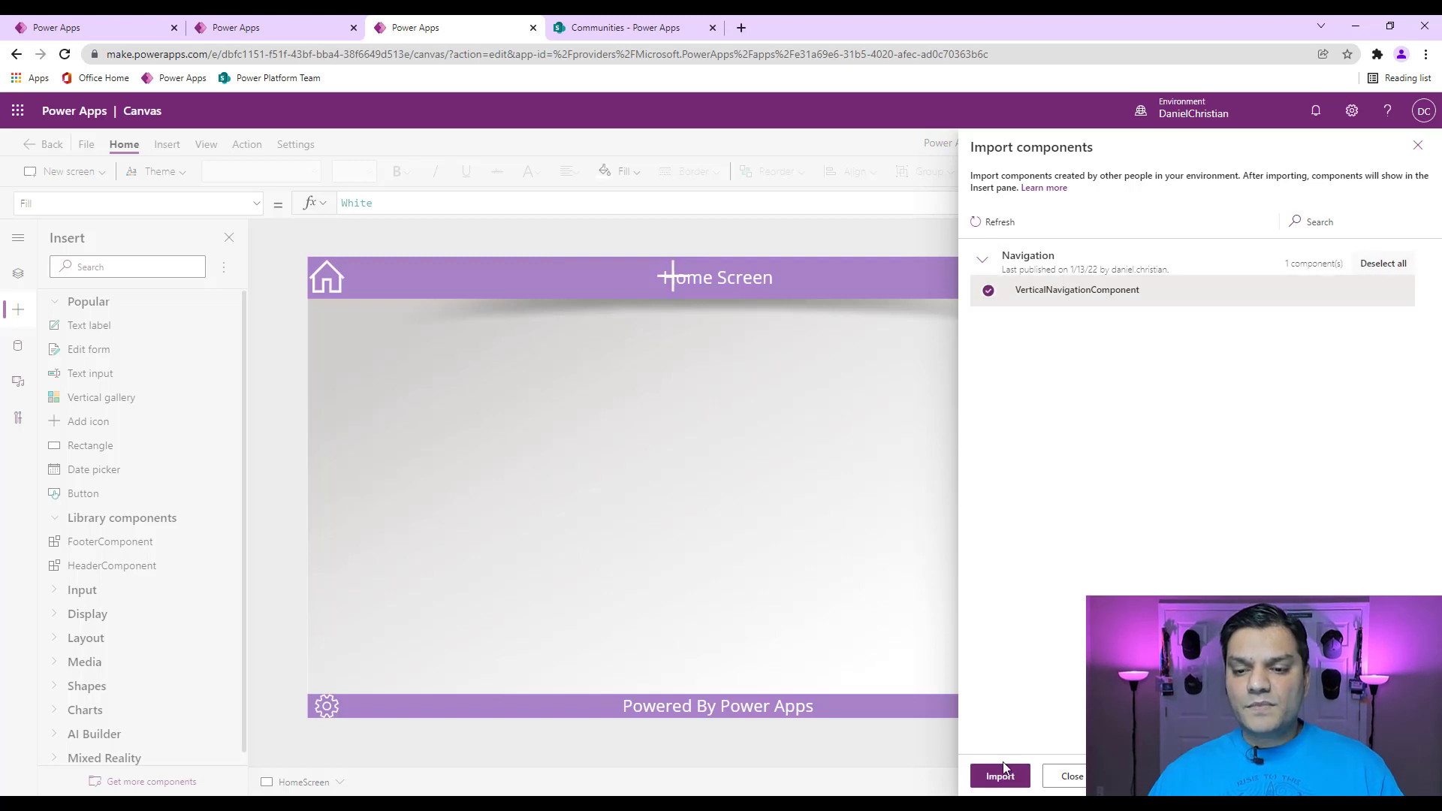
click(1000, 775)
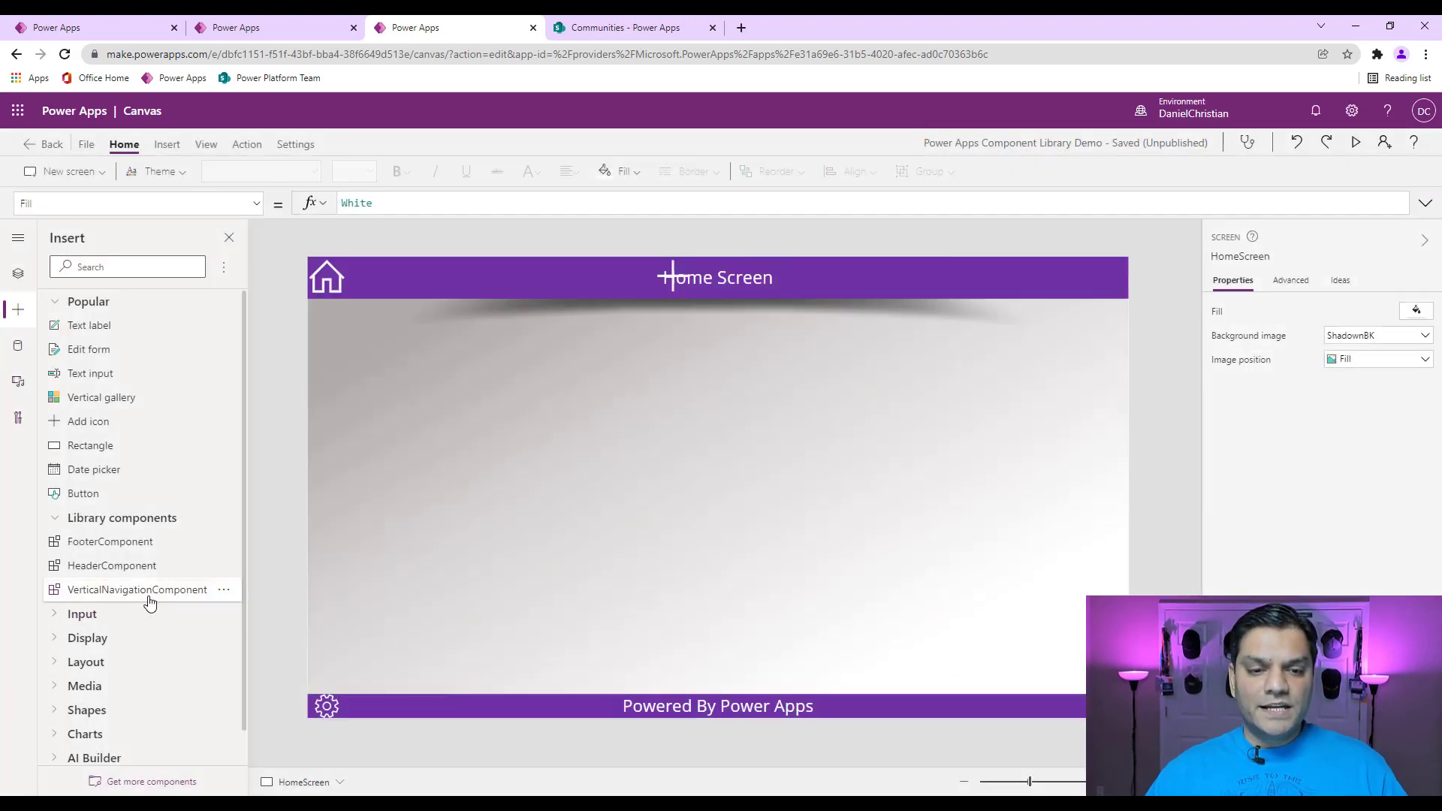
Insert VerticalNavigationComponent on HomeScreen and resize it vertically to fit between the header and footer.
click(148, 591)
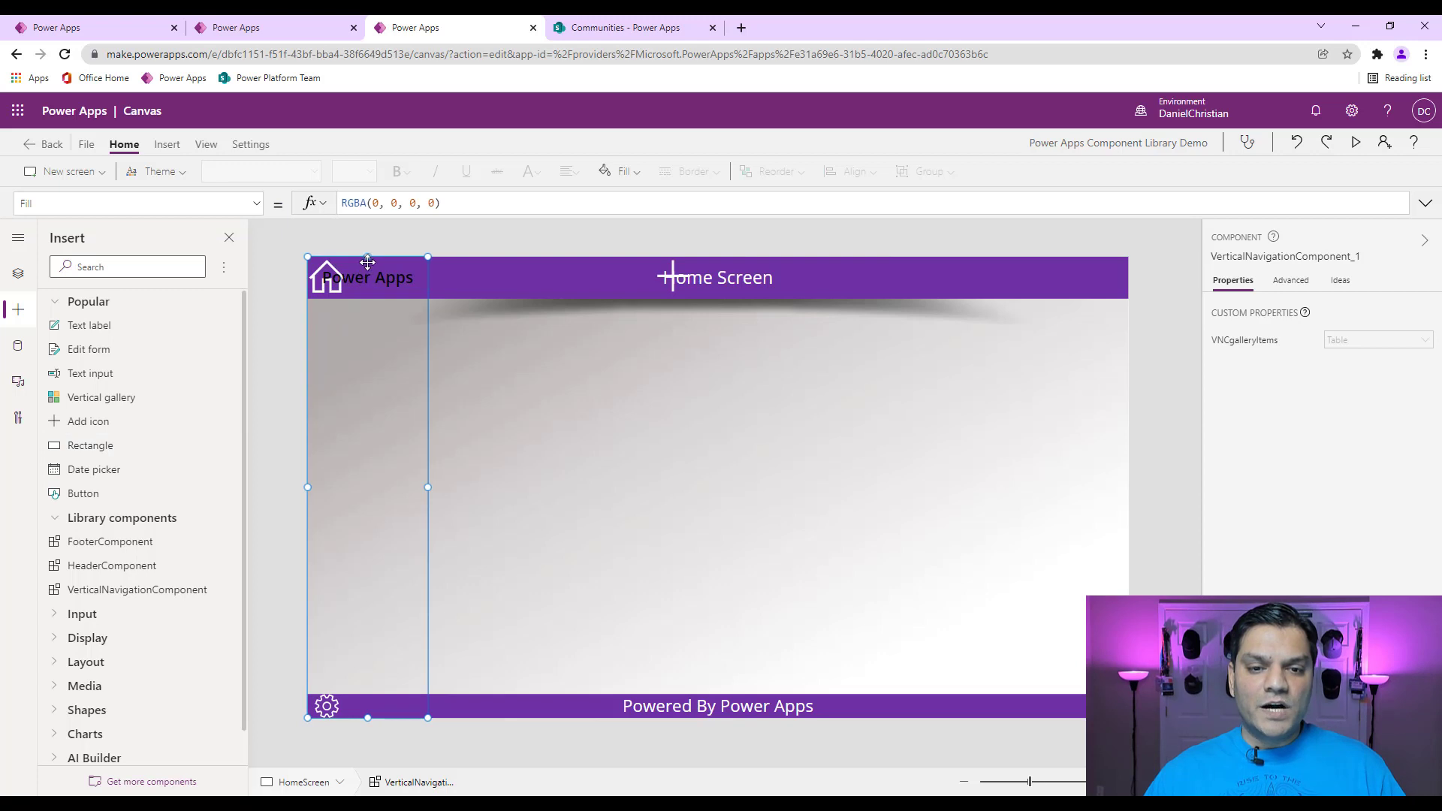
drag(368, 260, 348, 301)
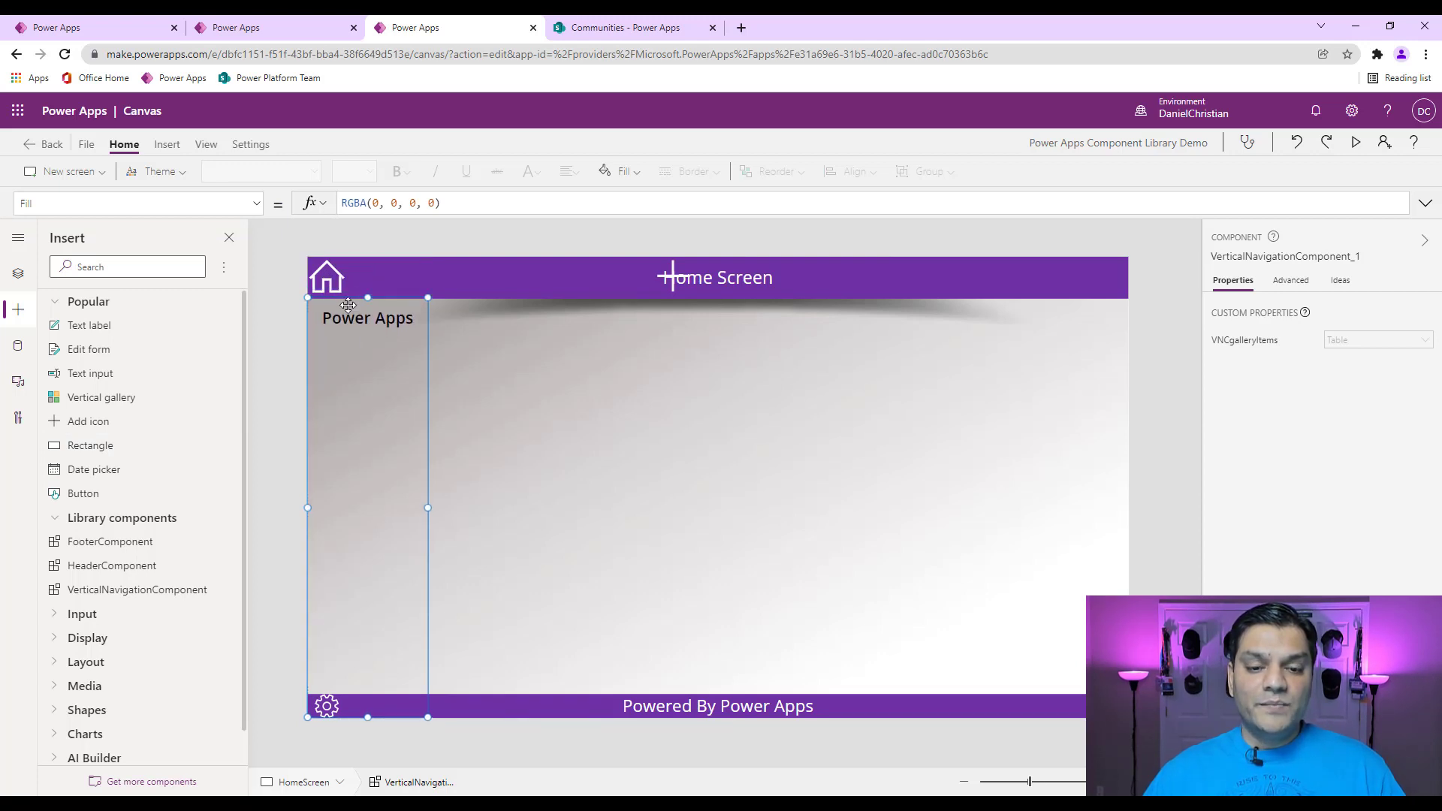
drag(364, 717, 367, 691)
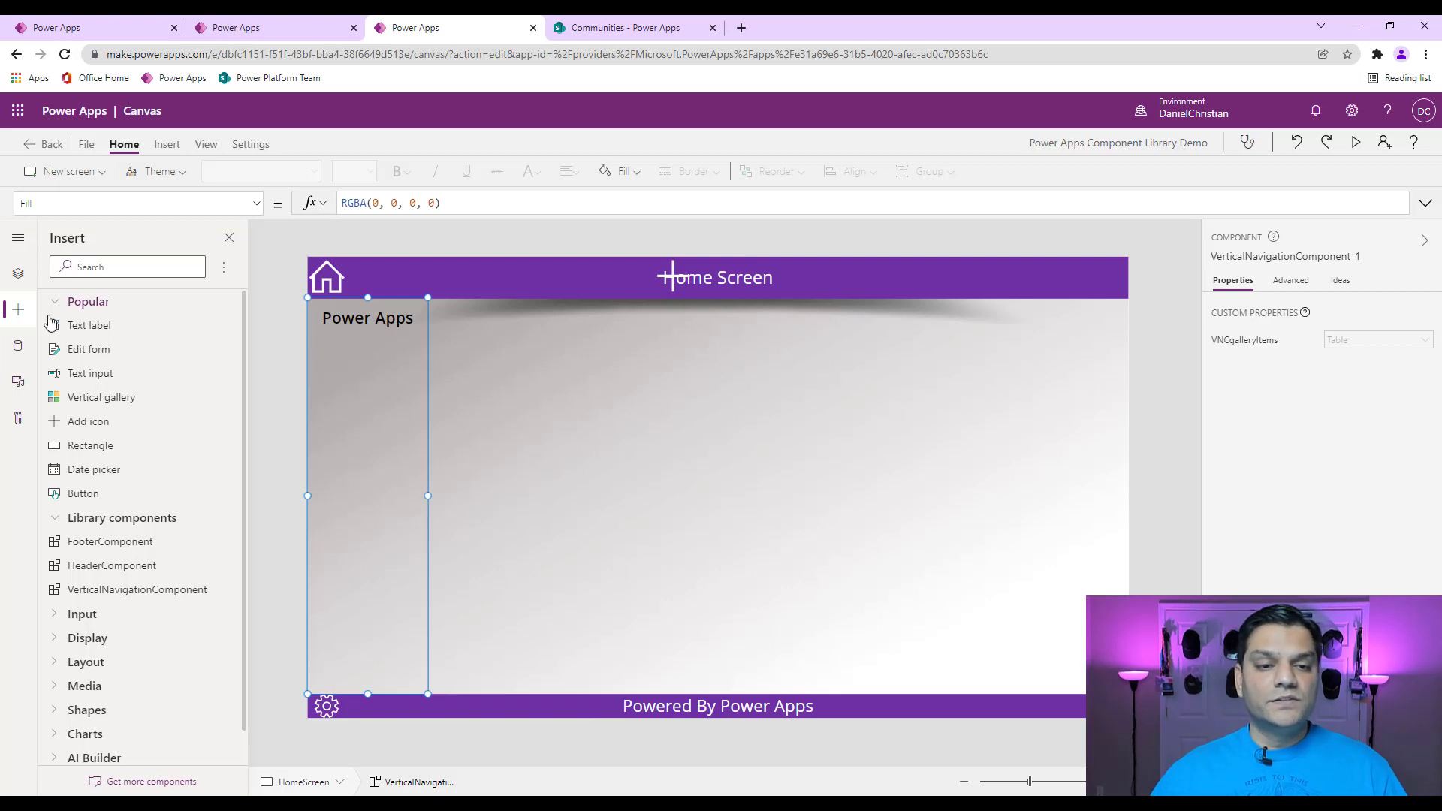
Add the Communities list from the Power Platform Team SharePoint site as a data source for the app.
click(17, 347)
click(128, 415)
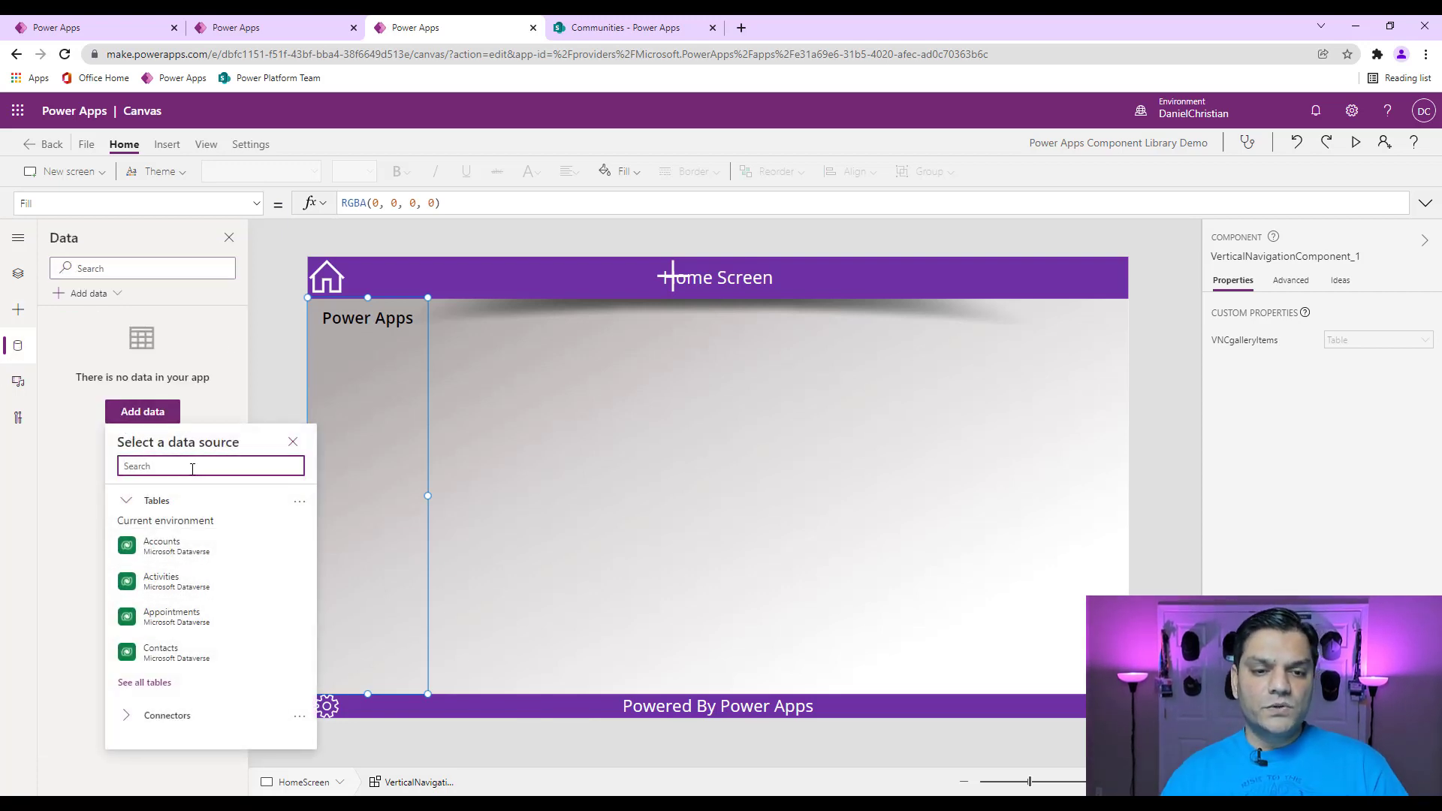
text(sharepo)
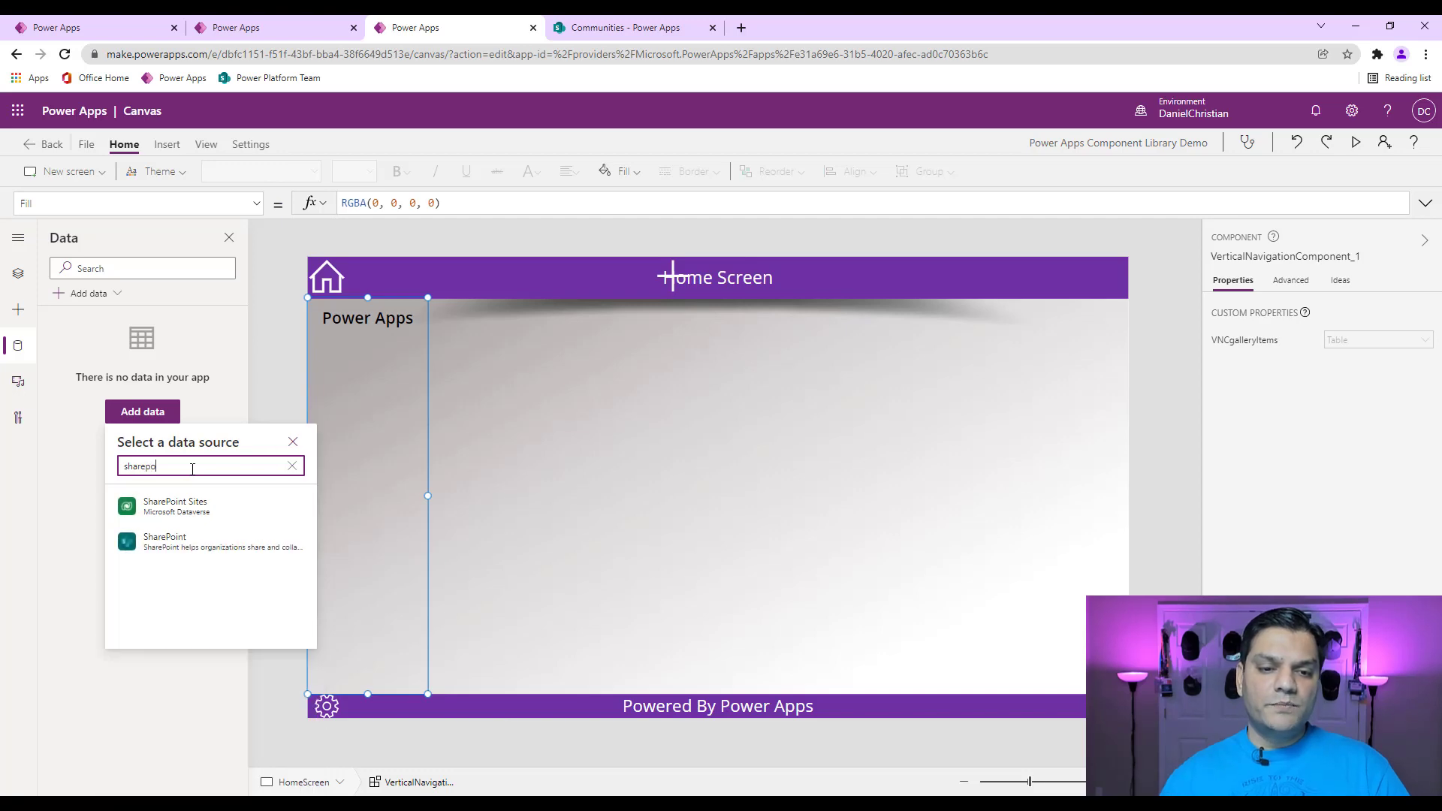
click(171, 542)
click(180, 503)
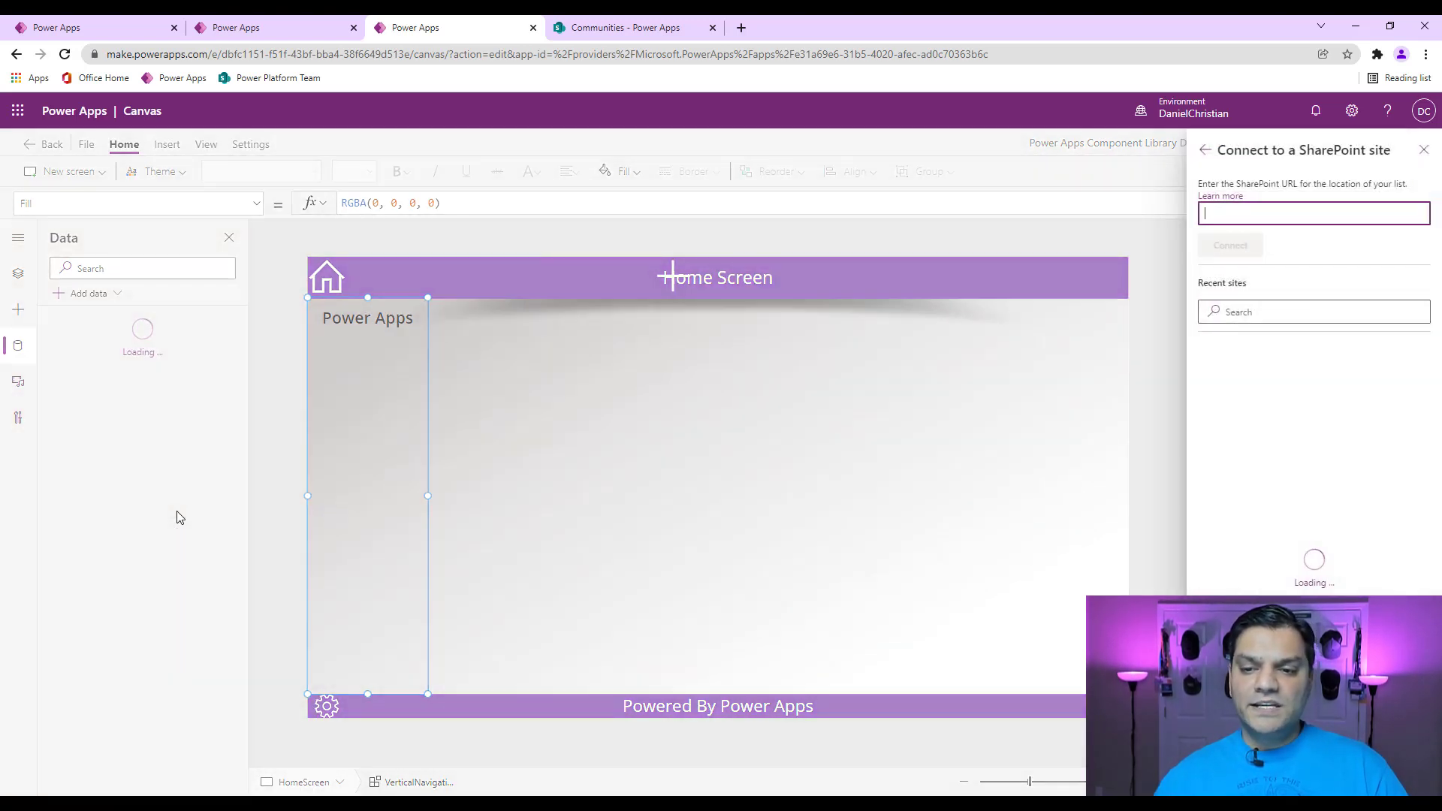
click(623, 27)
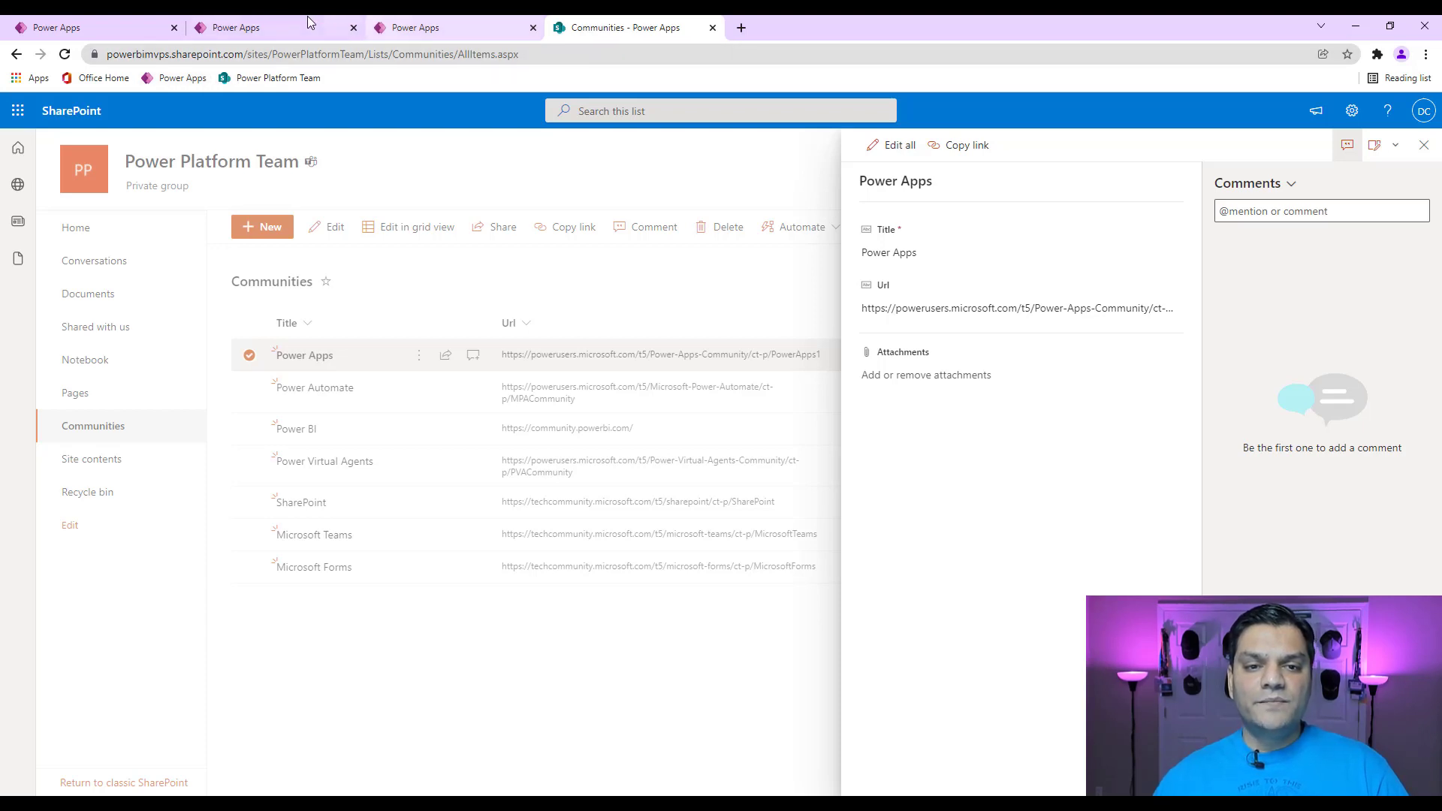
key(ctrl+1)
click(284, 23)
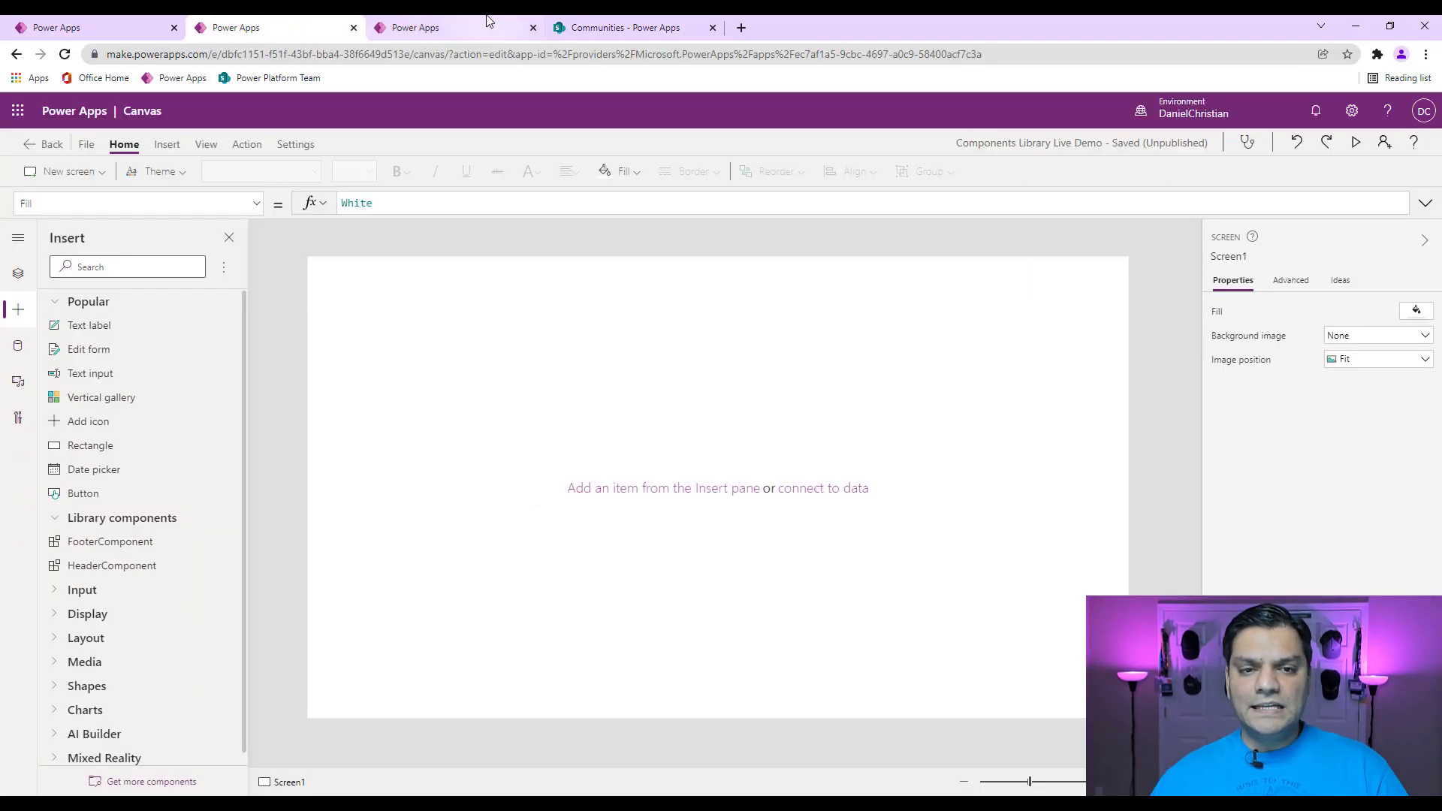
key(ctrl+3)
click(1302, 374)
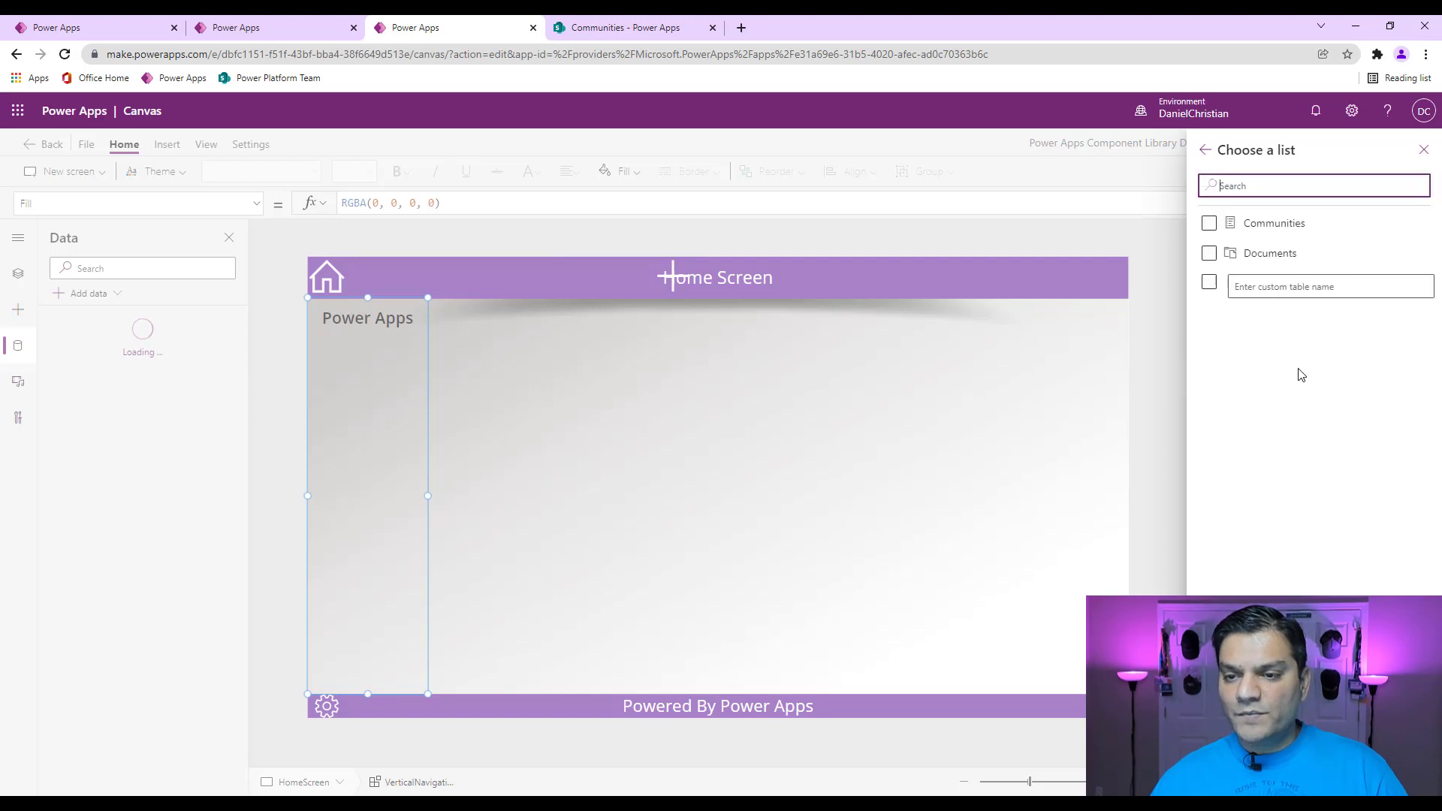
click(1208, 223)
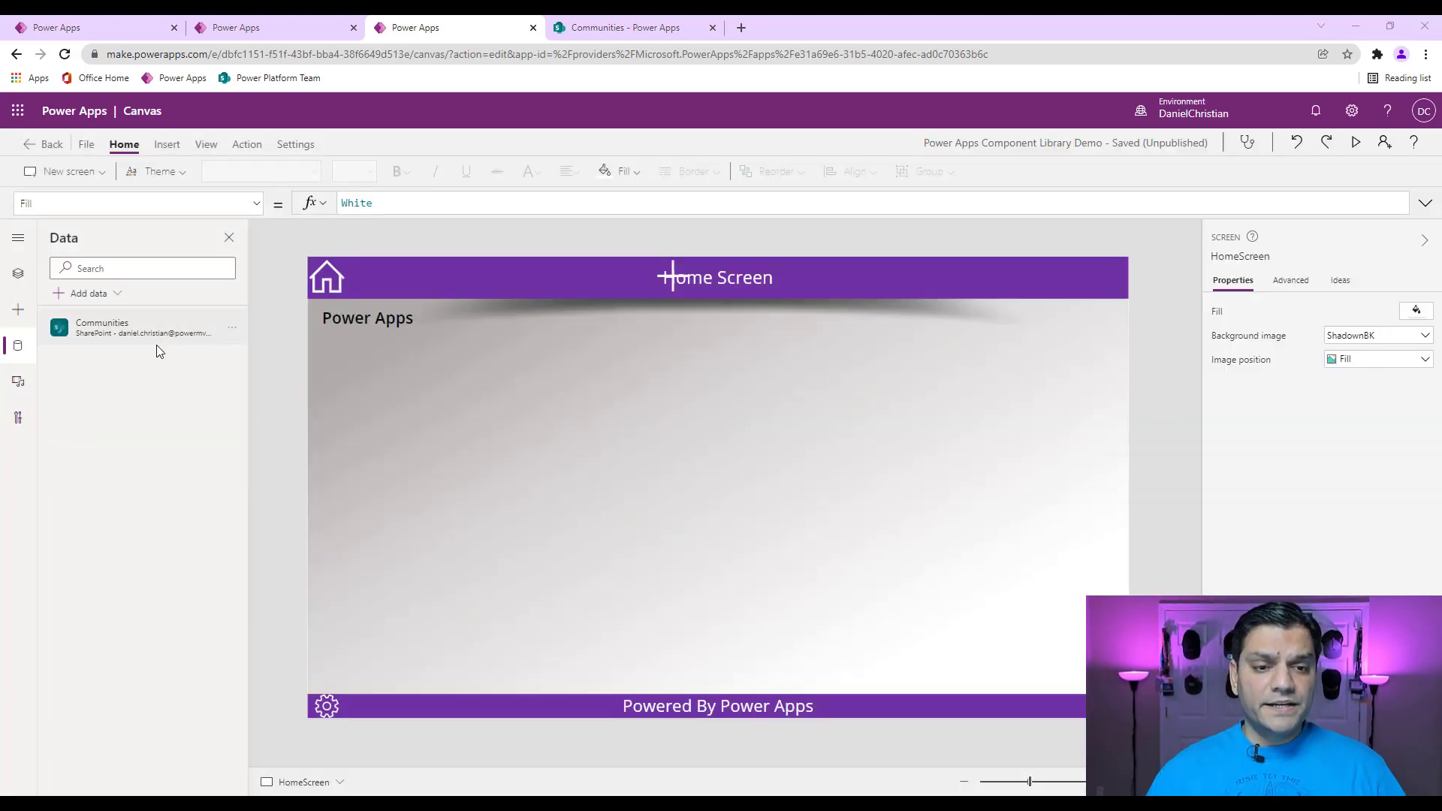
Replace the VNCgalleryItems formula of VerticalNavigationComponent_1 on HomeScreen with the Communities data source.
click(32, 275)
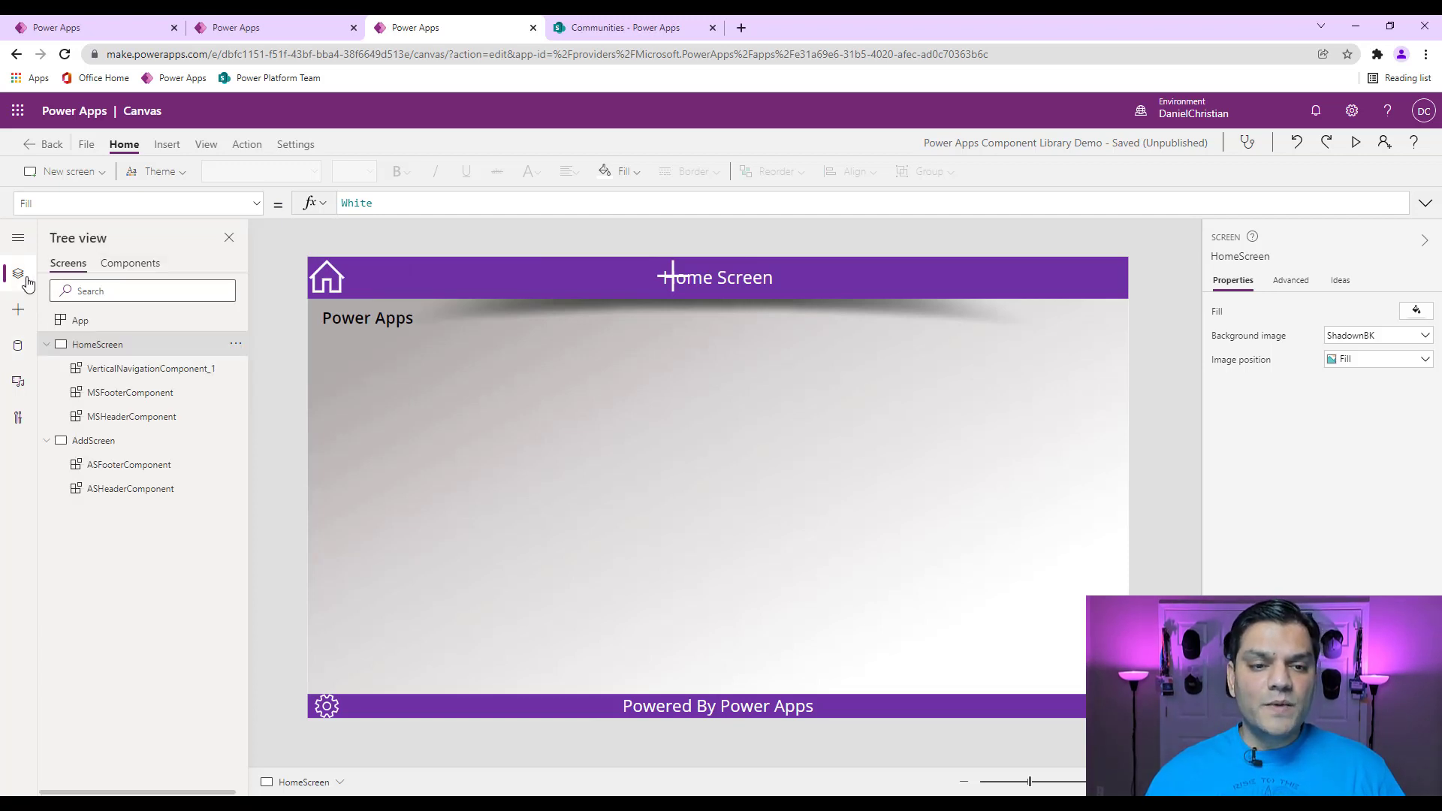
click(110, 369)
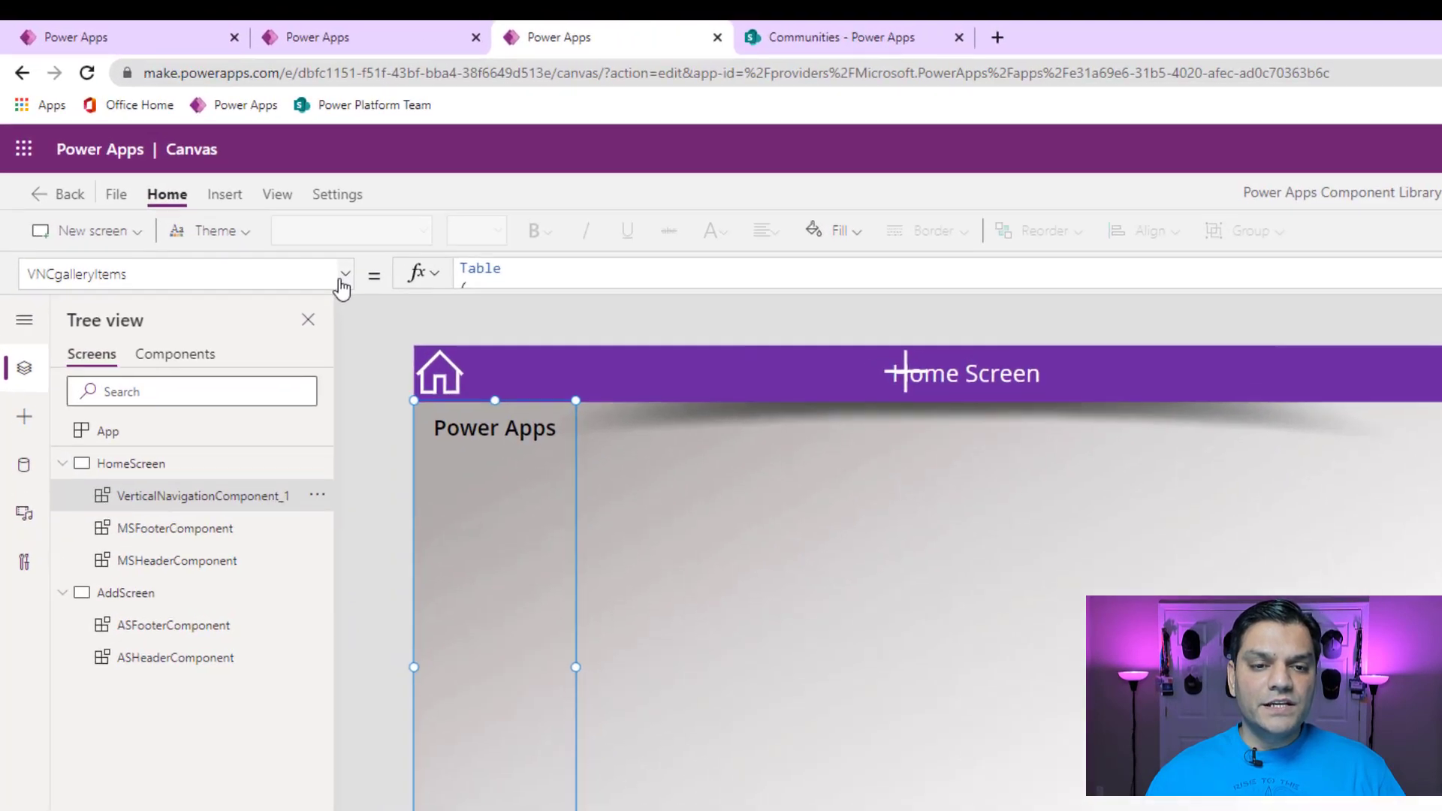
click(254, 205)
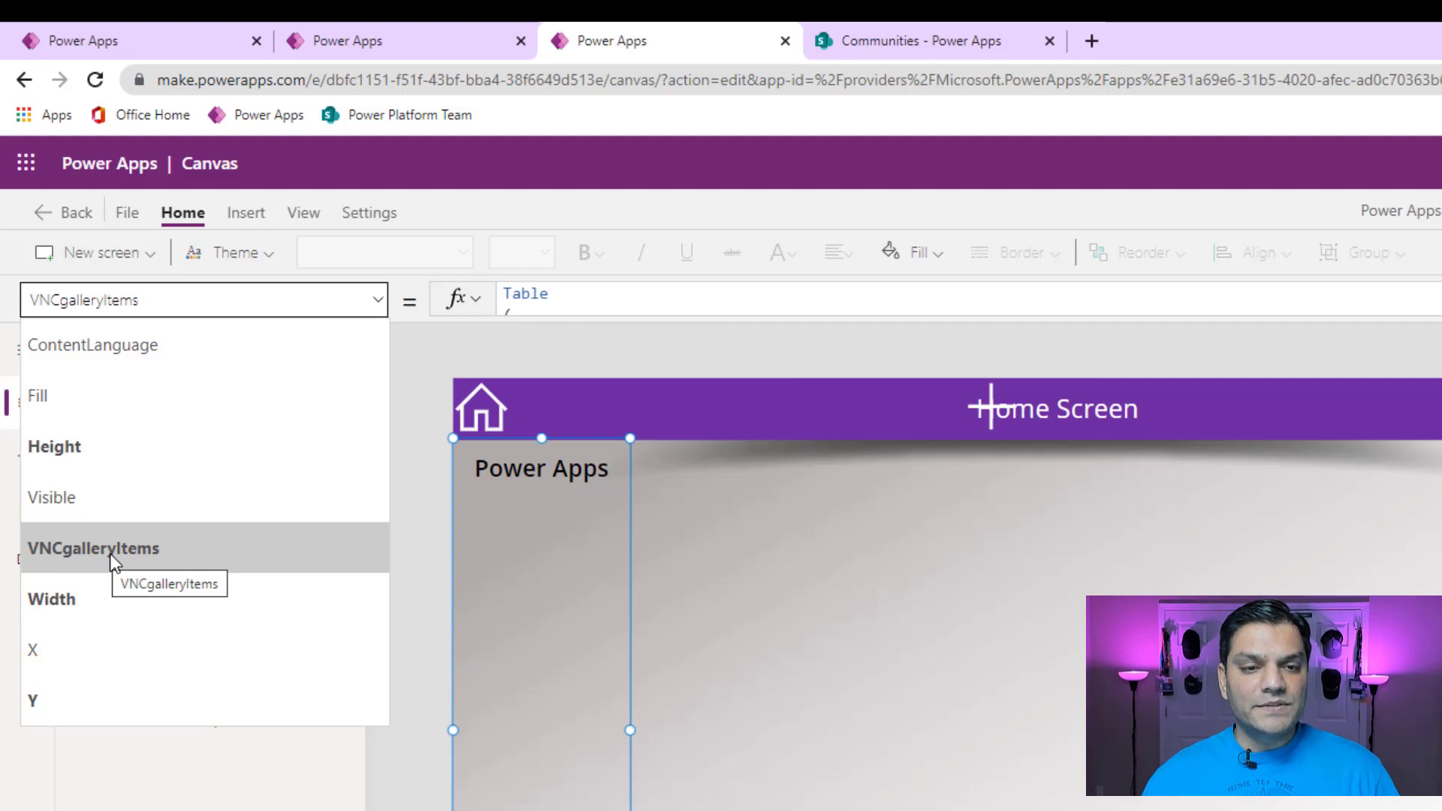
click(143, 544)
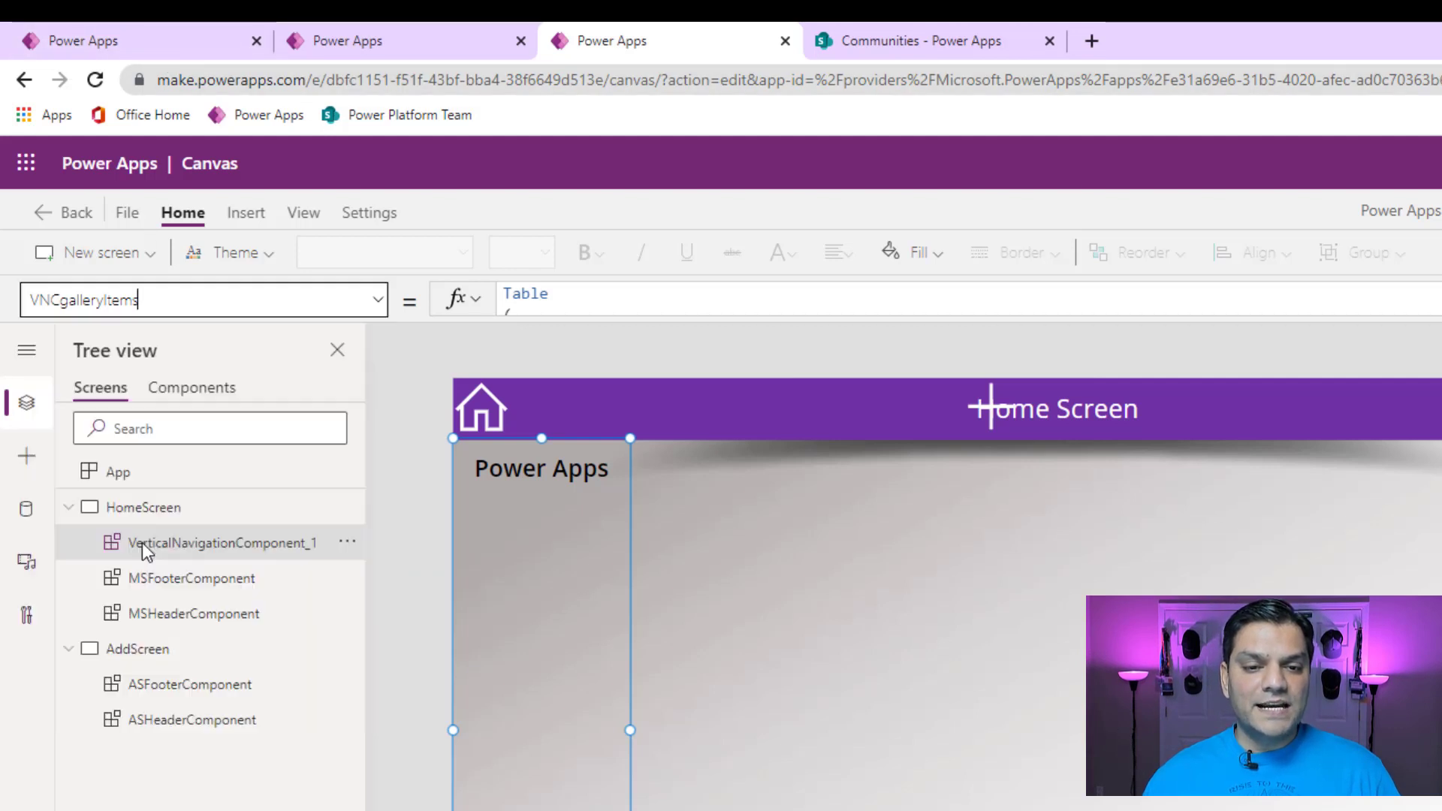
click(853, 300)
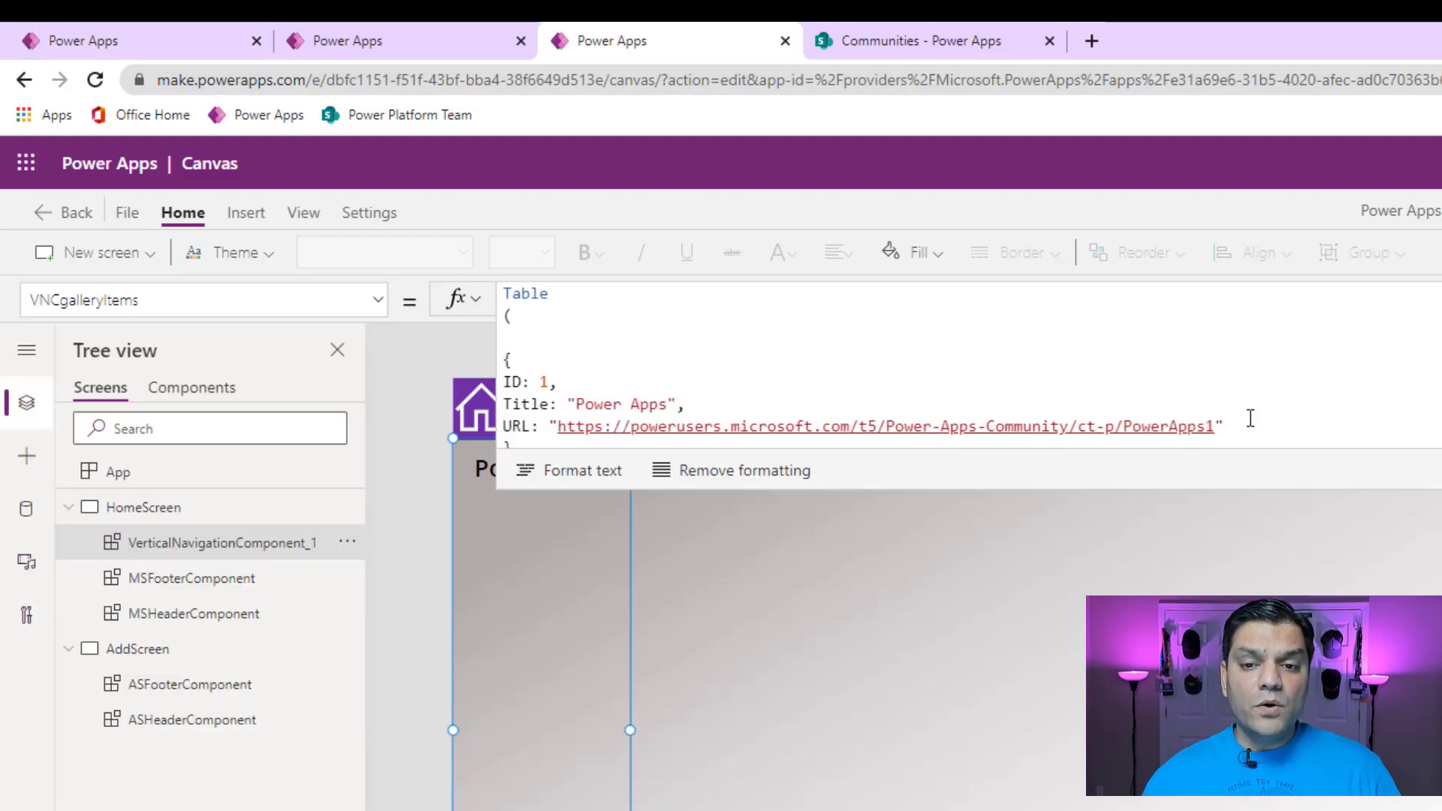
scroll(1251, 419, down, 1)
key(ctrl+a)
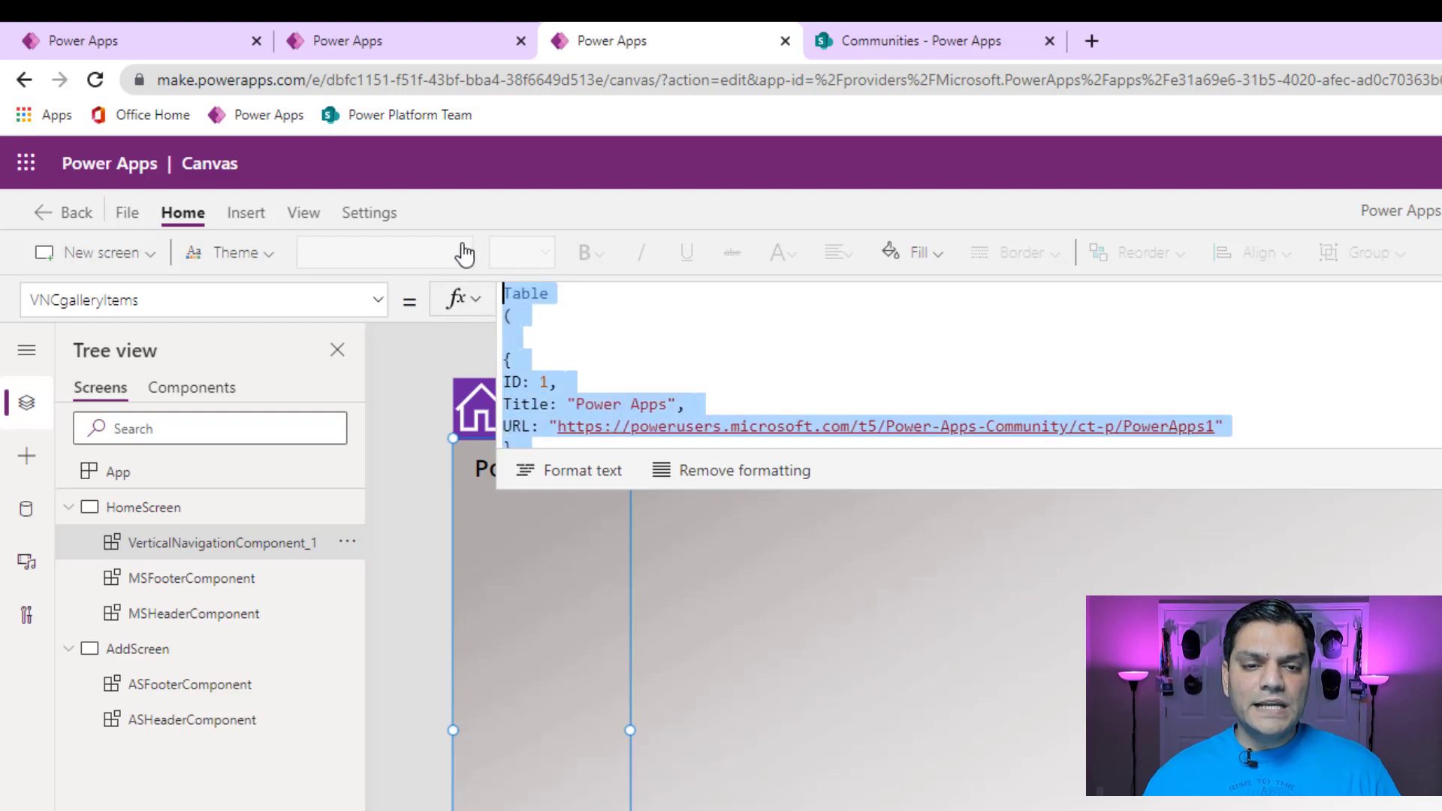
key(Delete)
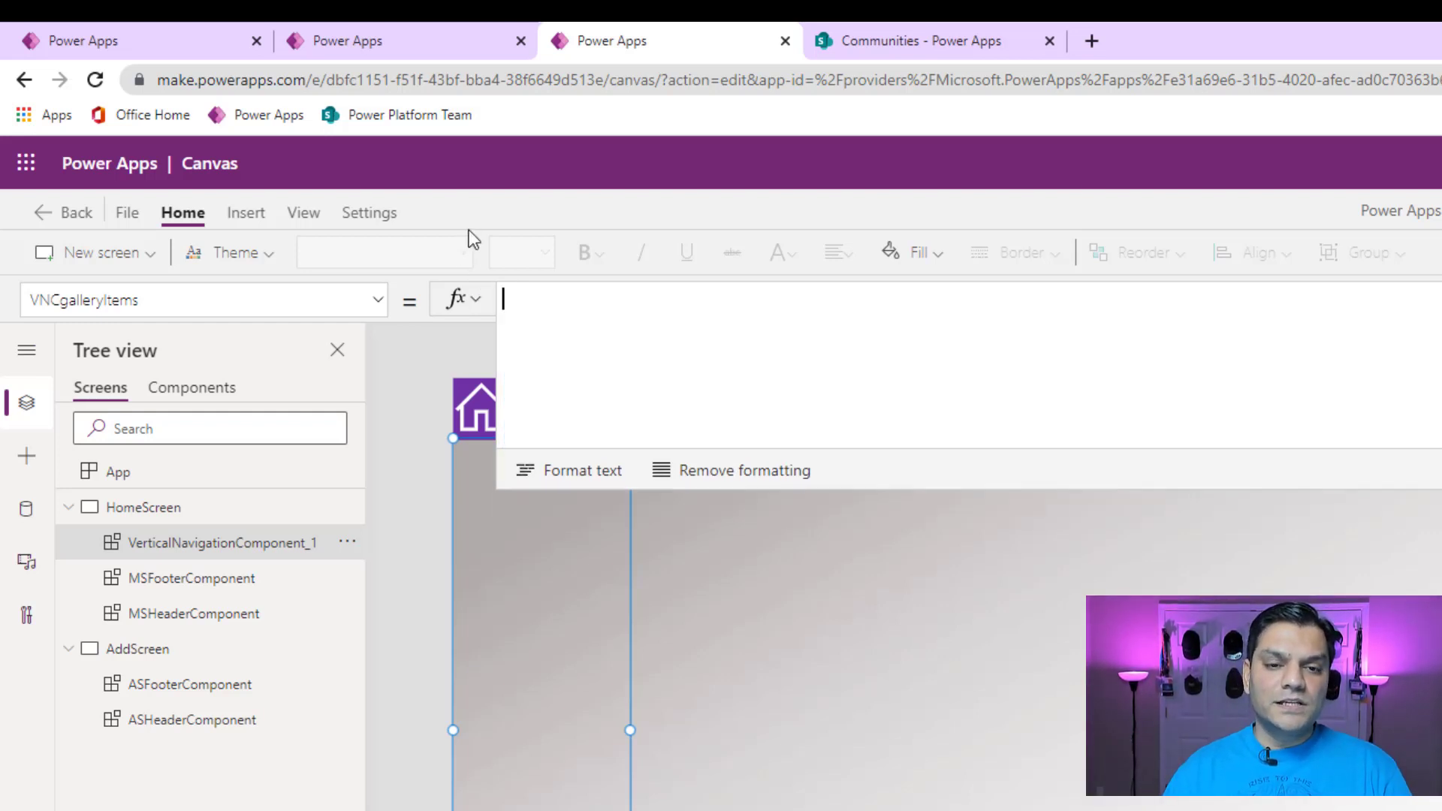
text(Communities)
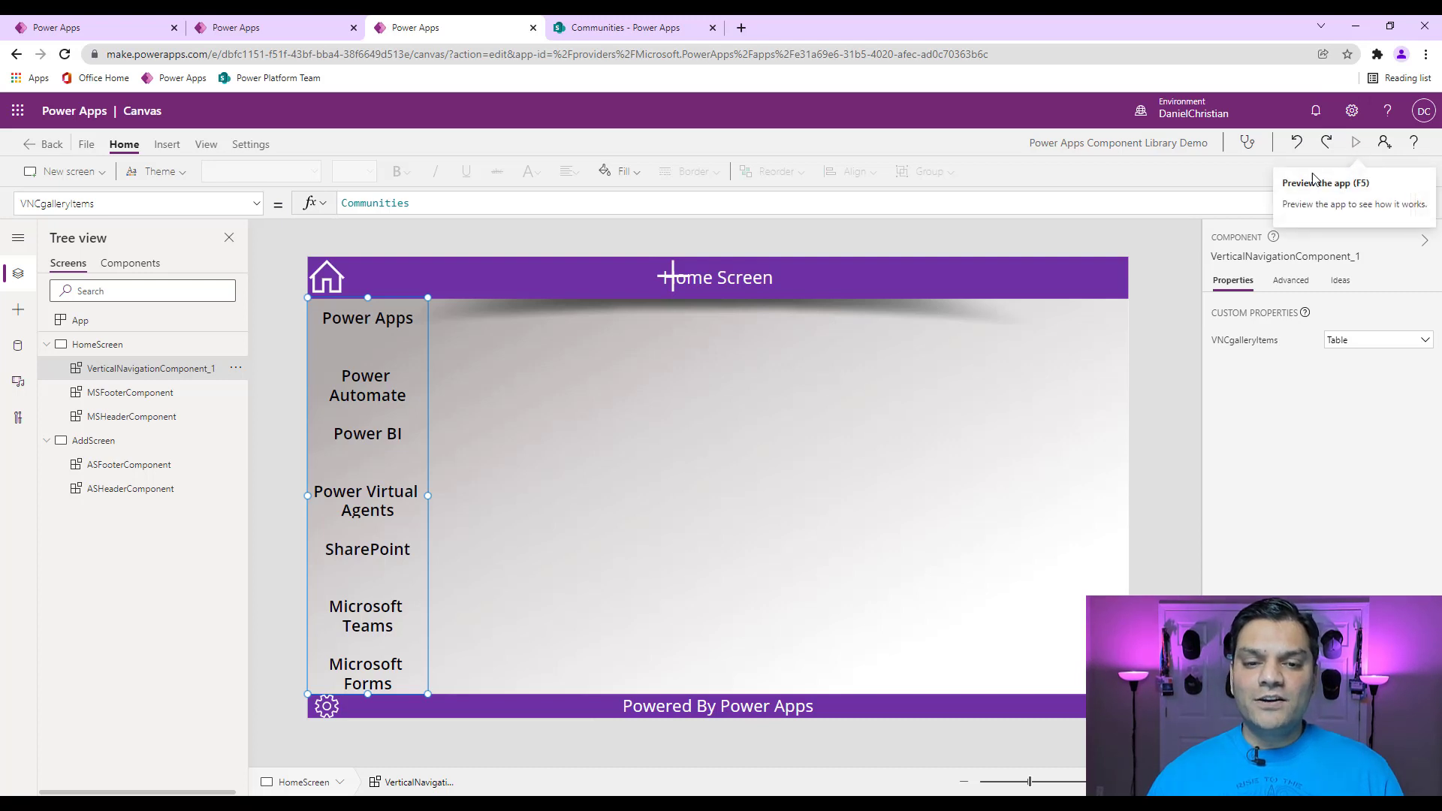
Preview the app to test the Power Apps navigation link, and return to the editor with VerticalNavigationComponent_1 selected.
click(1354, 146)
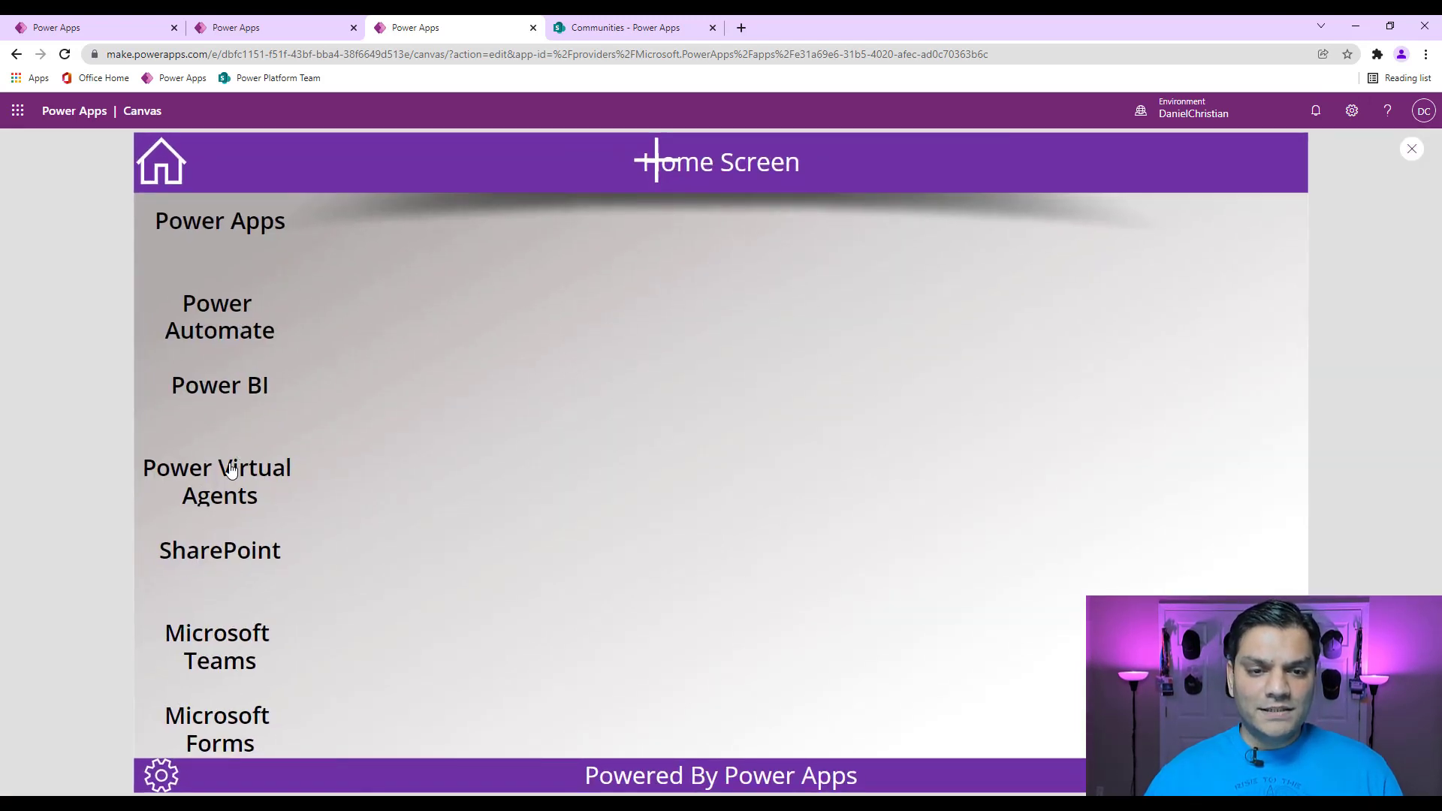
click(224, 229)
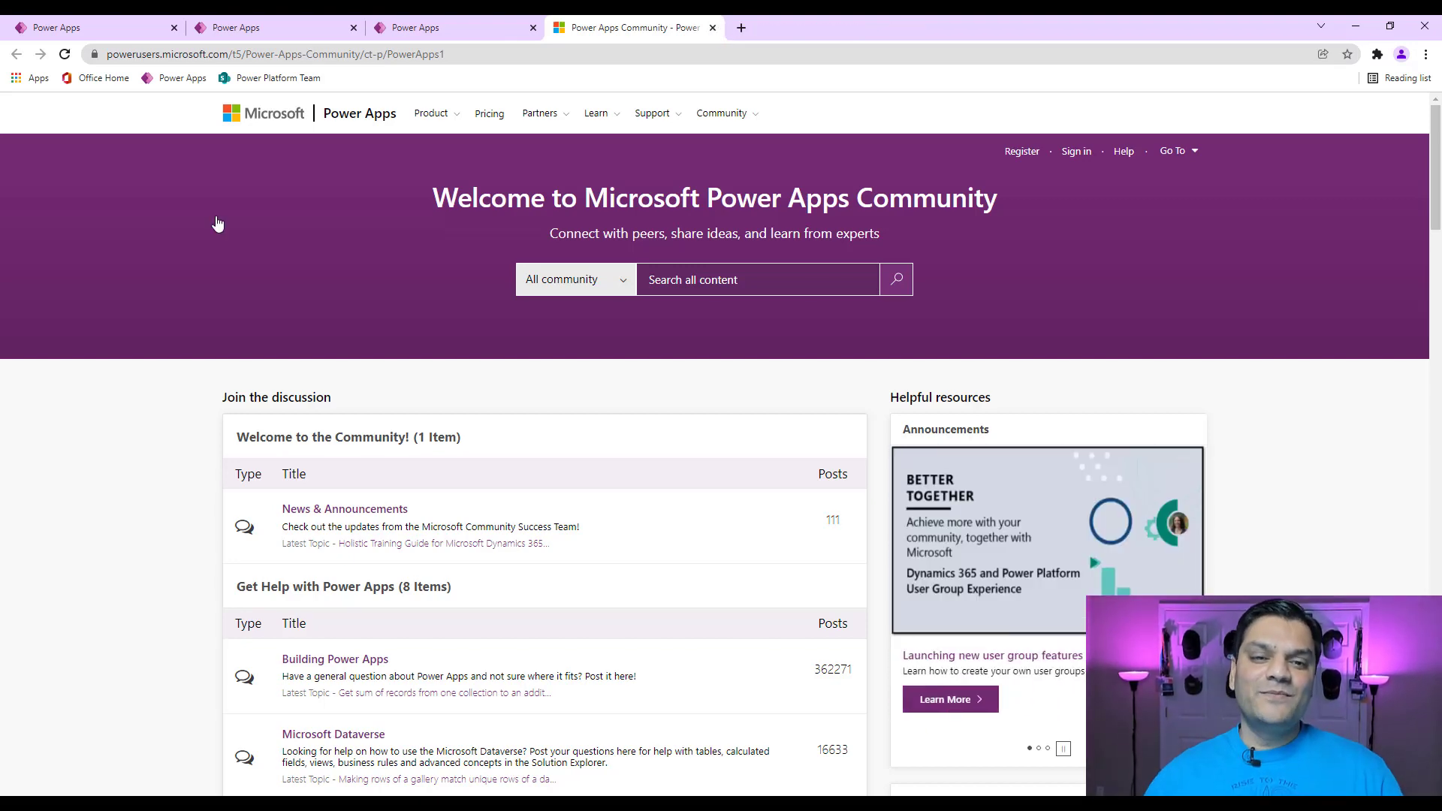
click(419, 29)
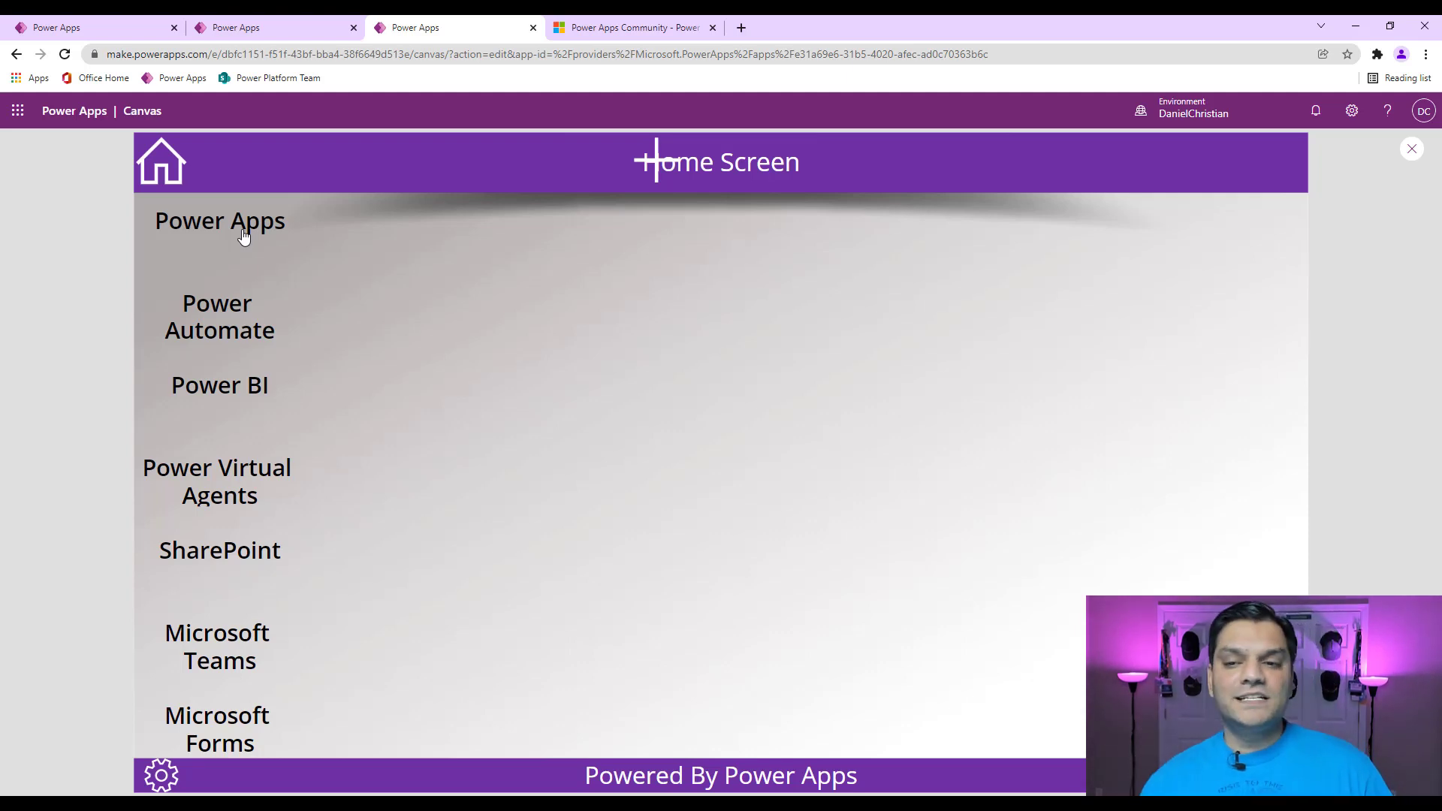
click(1411, 155)
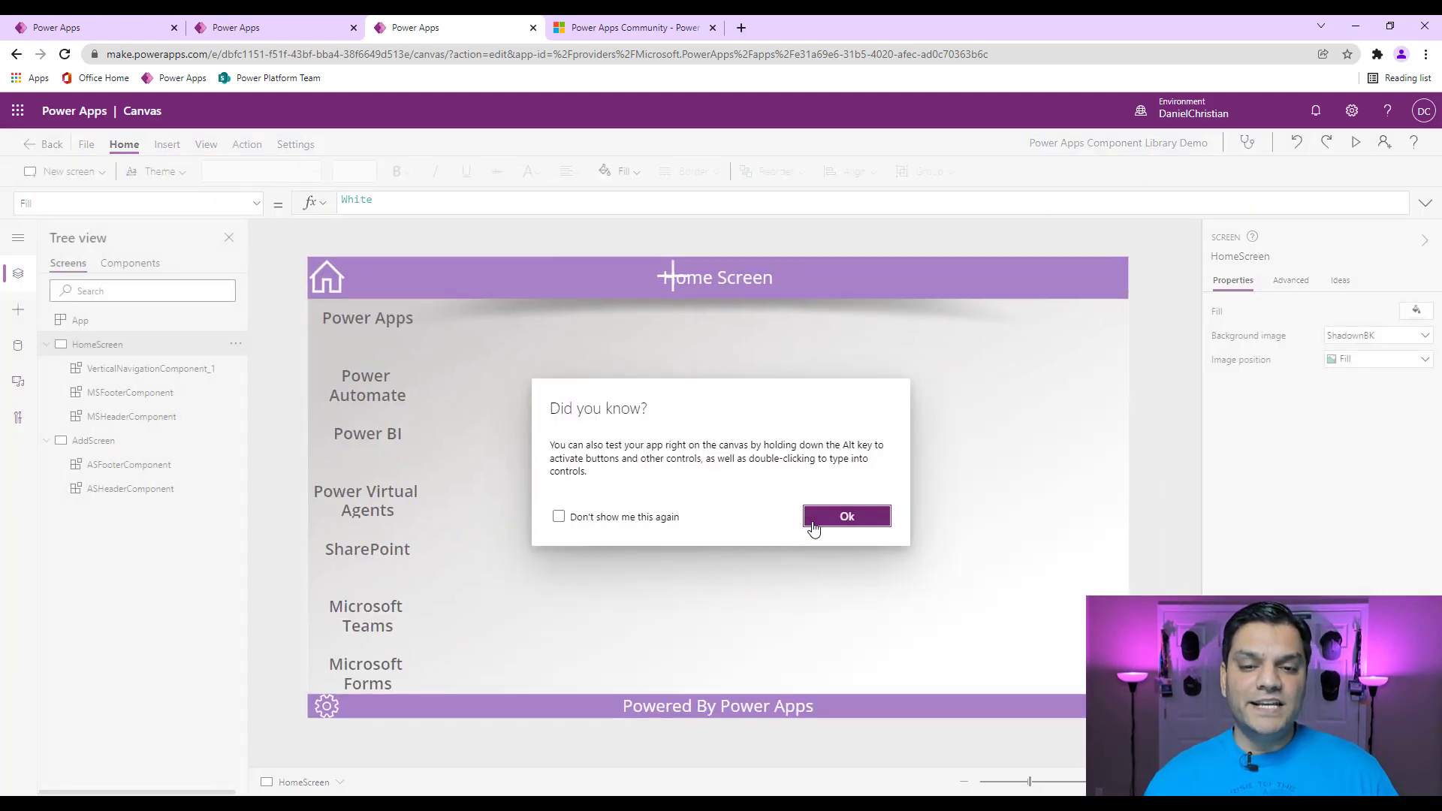
click(823, 520)
click(159, 368)
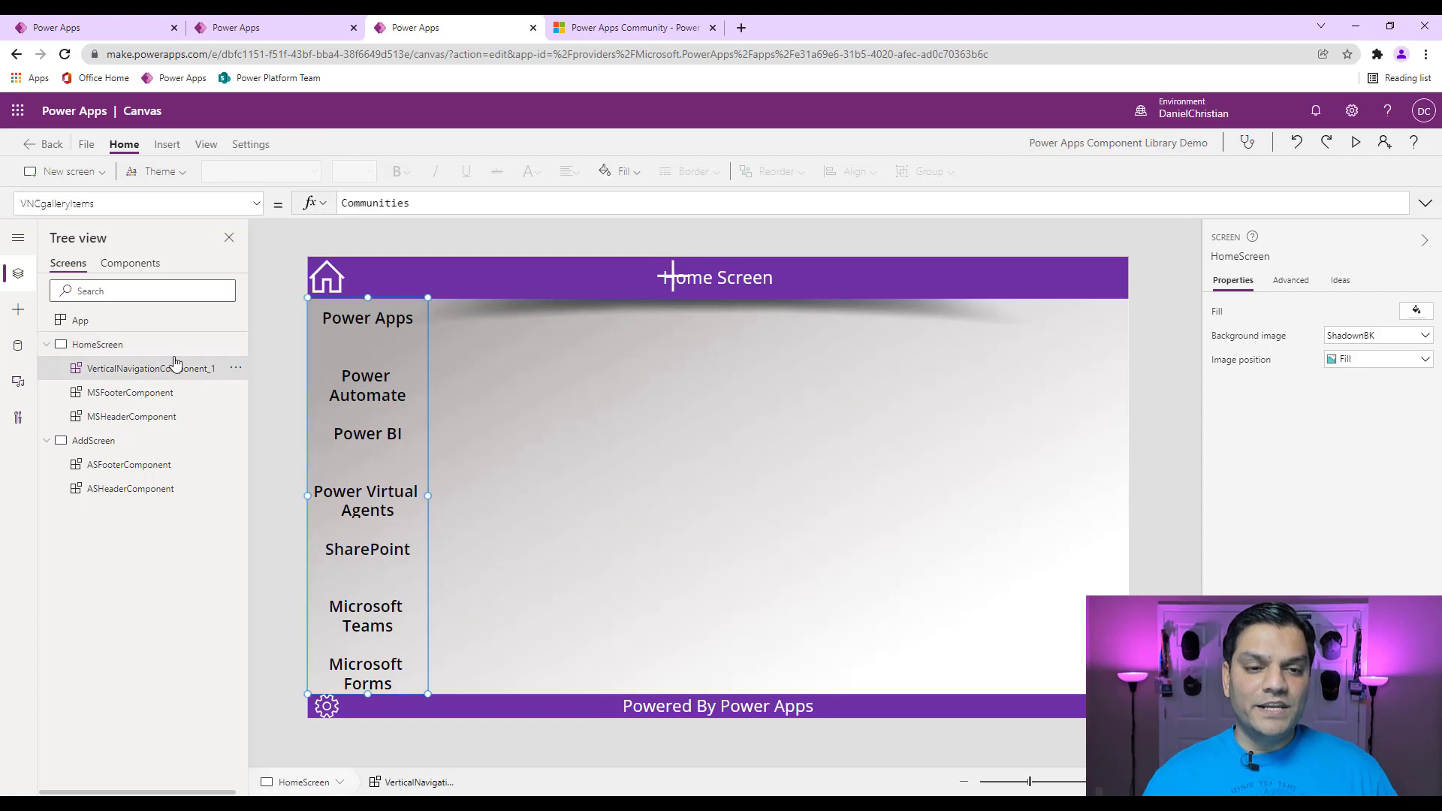